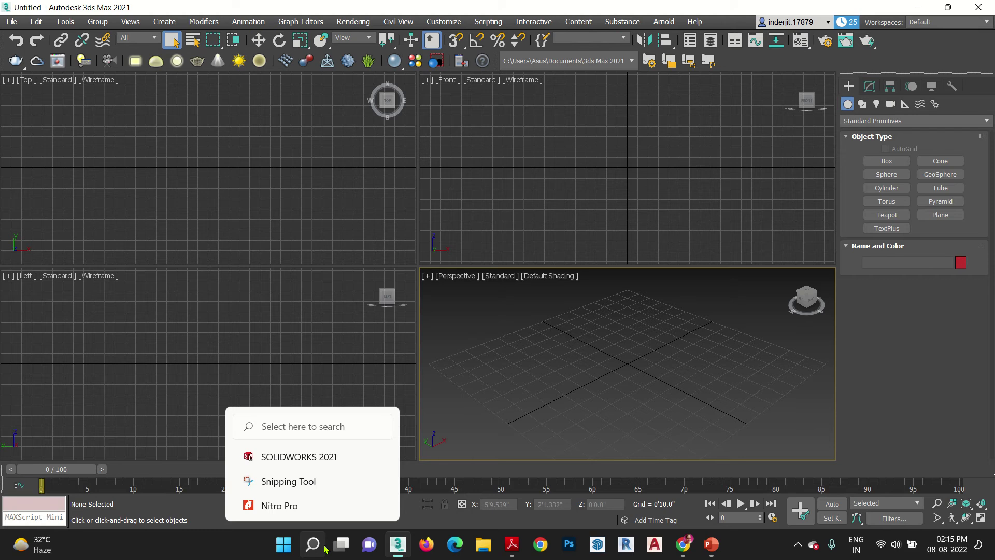
Step: Set the Windows display projection mode to Duplicate and return to the modelling viewports
key(super+p)
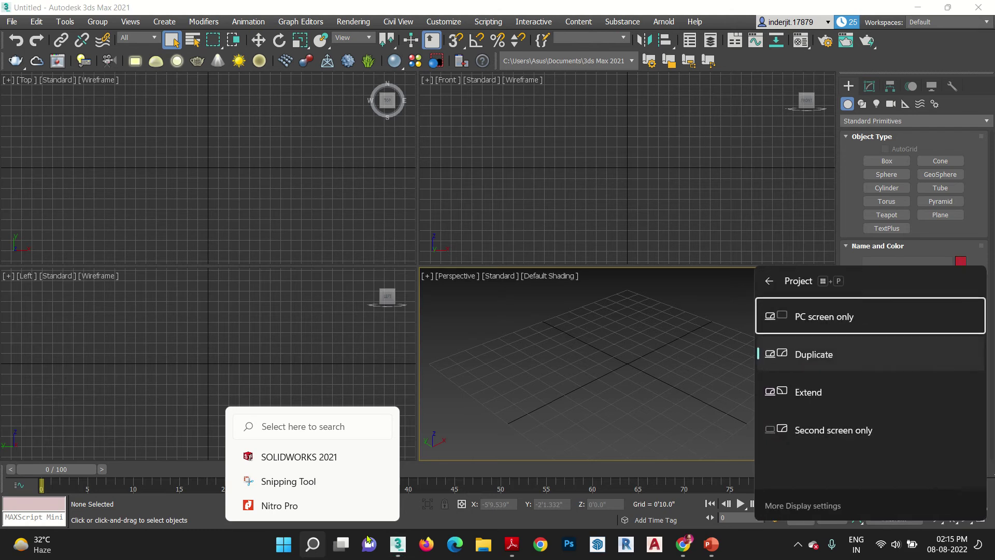
click(877, 357)
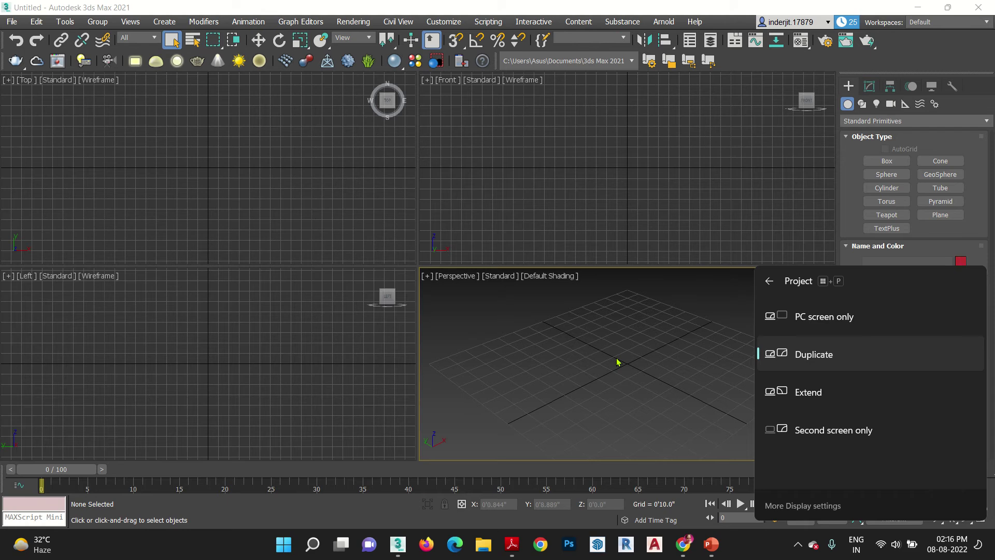
click(575, 146)
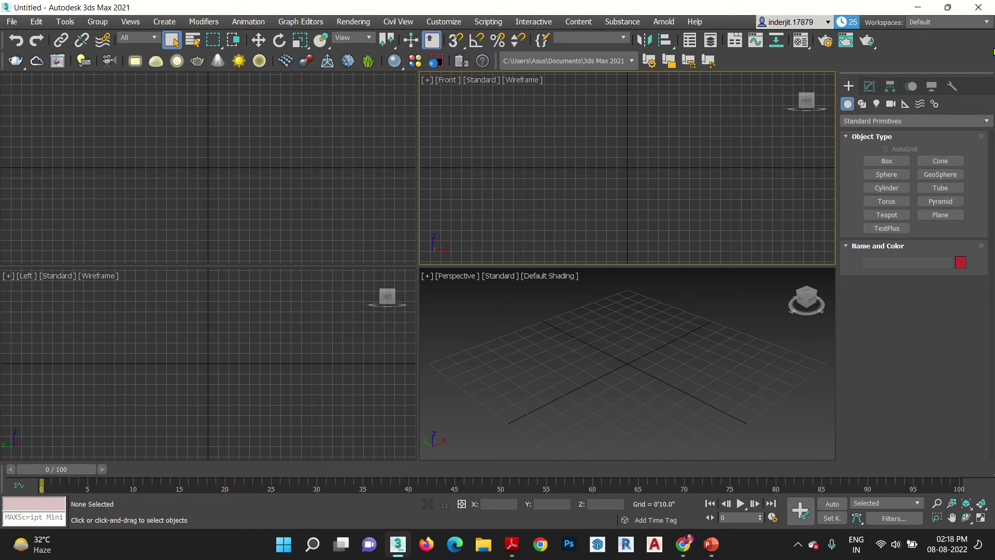
Step: Create a plane about 6'1.7" long and 7'3.4" wide in the Perspective viewport and maximize that viewport
click(944, 214)
drag(639, 331, 610, 460)
right_click(609, 444)
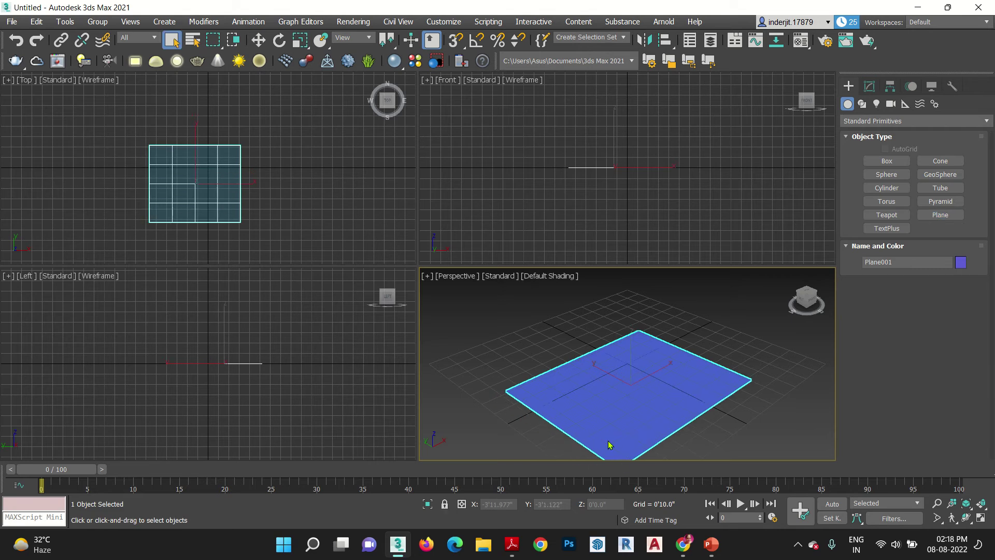
key(alt+w)
middle_drag(555, 382, 566, 340)
key(w)
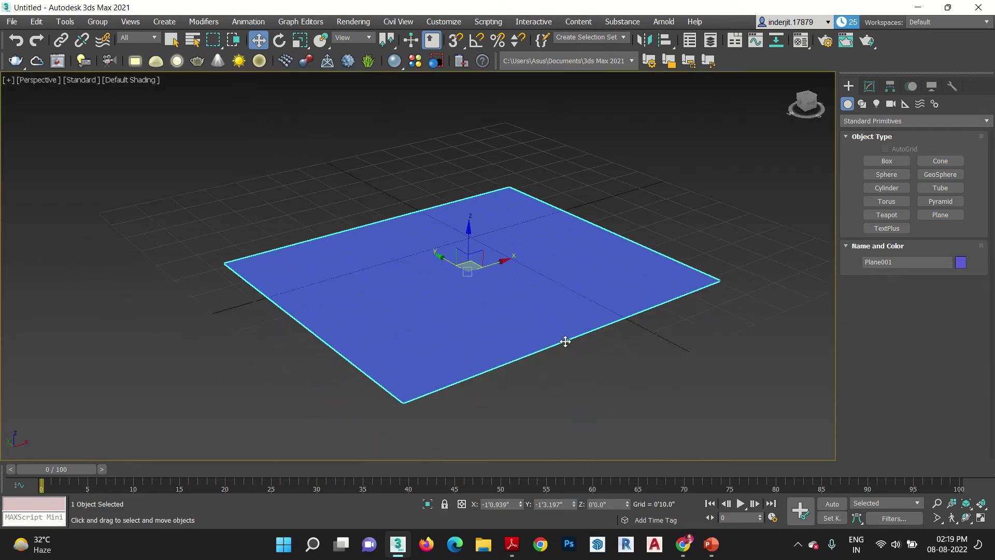
Step: Show edged faces and set the plane's length and width segments to 30 each
click(869, 86)
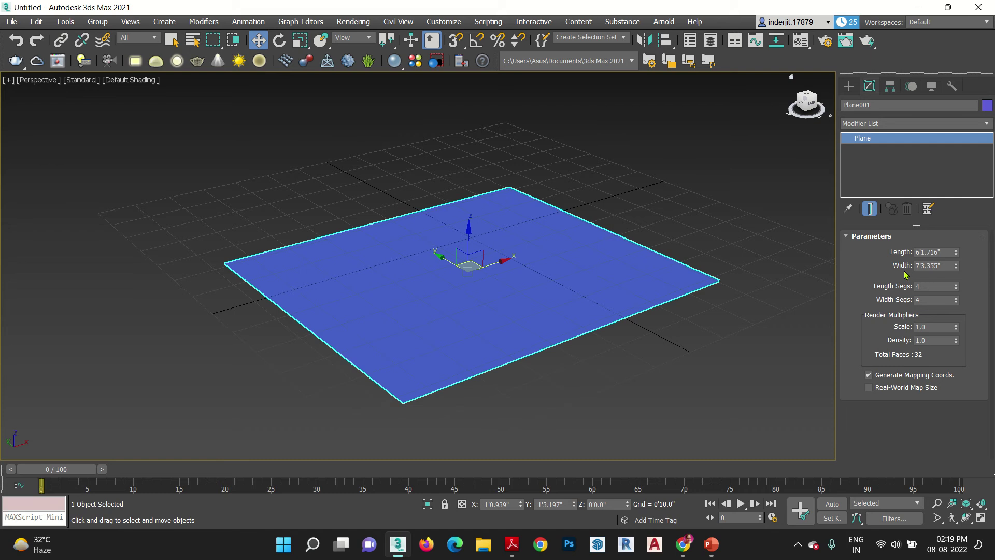
drag(955, 284, 956, 267)
key(F4)
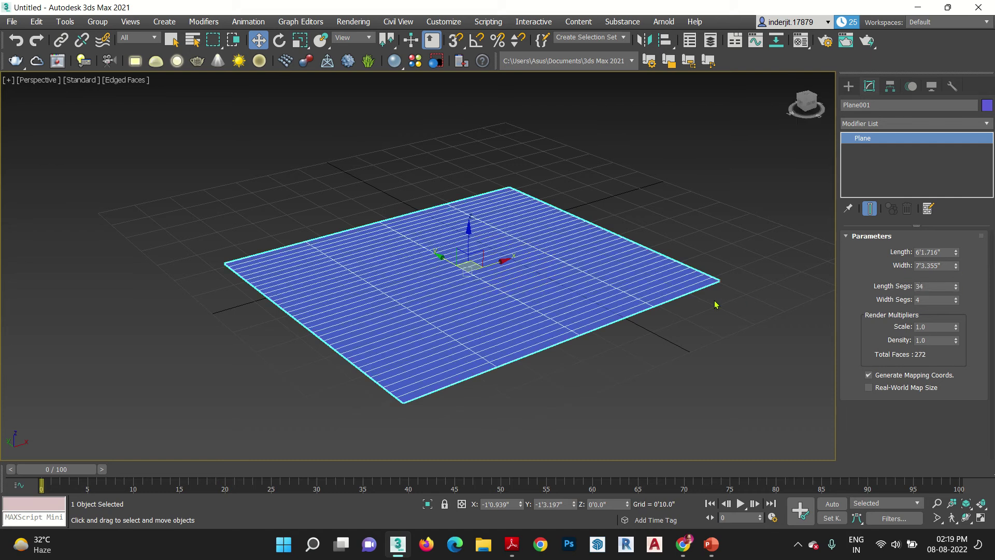
double_click(937, 286)
text(30)
key(Tab)
text(30)
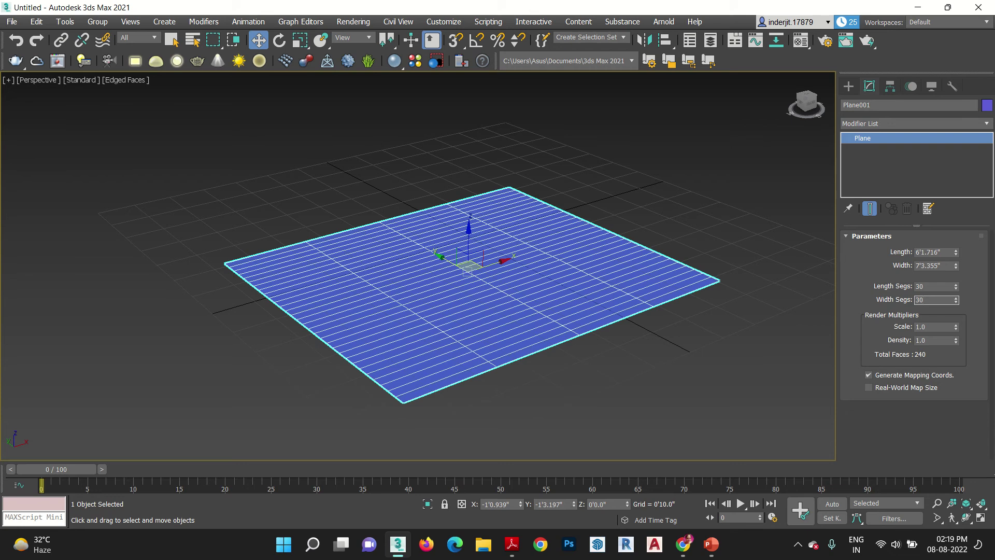
key(Tab)
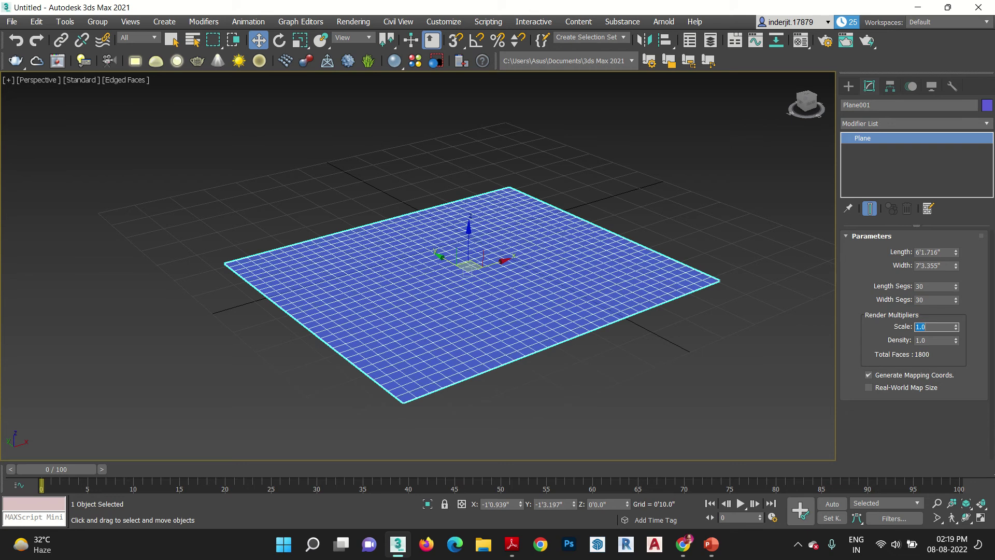
middle_drag(517, 311, 499, 315)
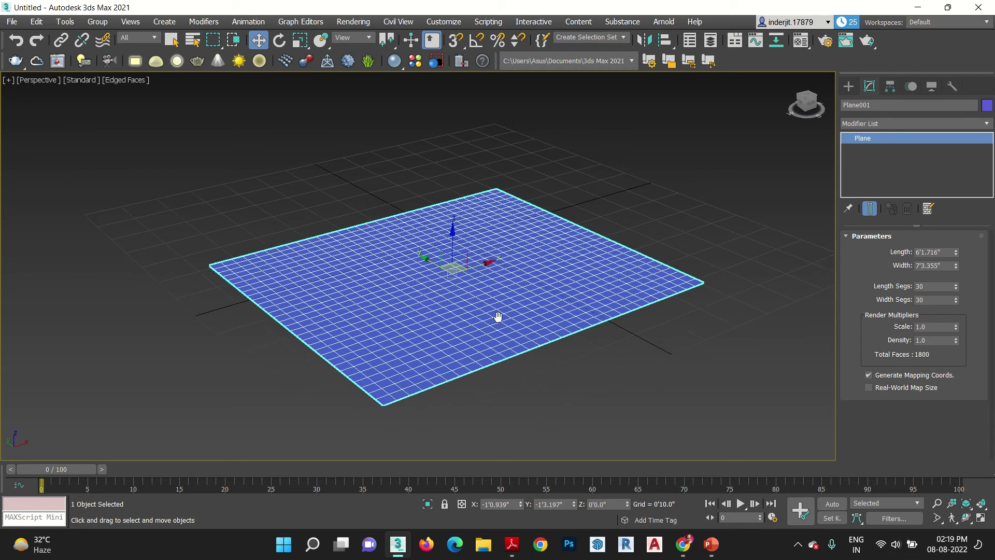
Step: Apply the Affect Region modifier to the plane
click(880, 124)
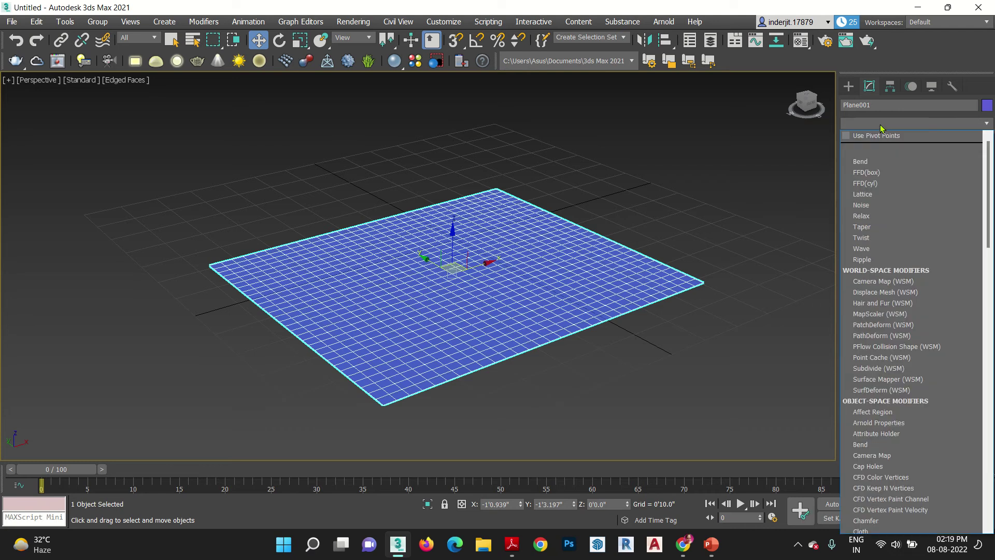
scroll(881, 132, down, 8)
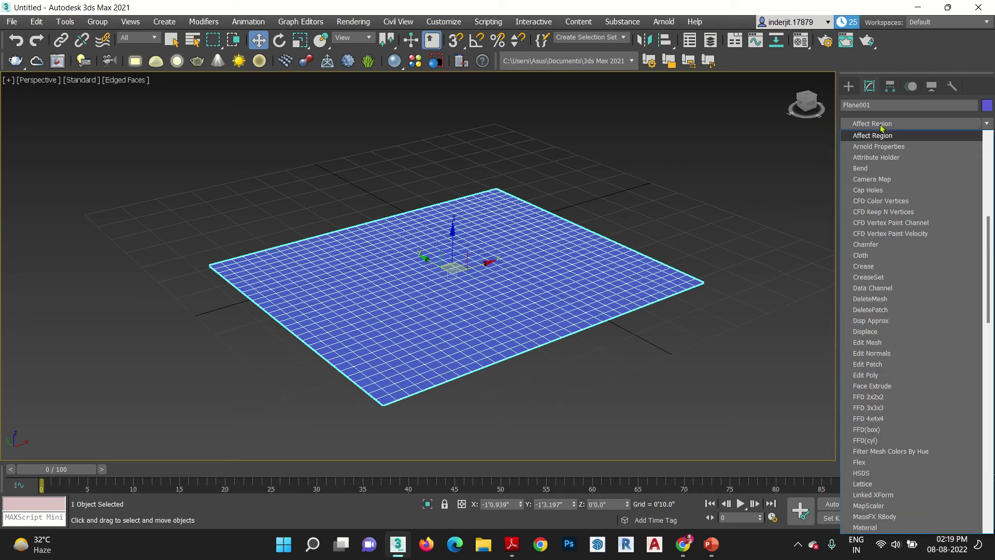
click(921, 136)
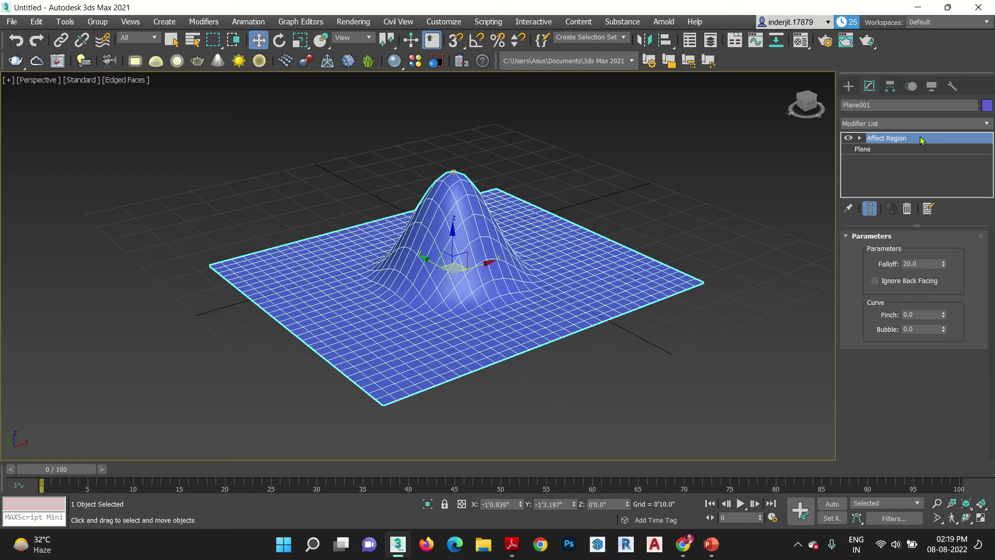
scroll(471, 376, up, 1)
scroll(473, 313, up, 2)
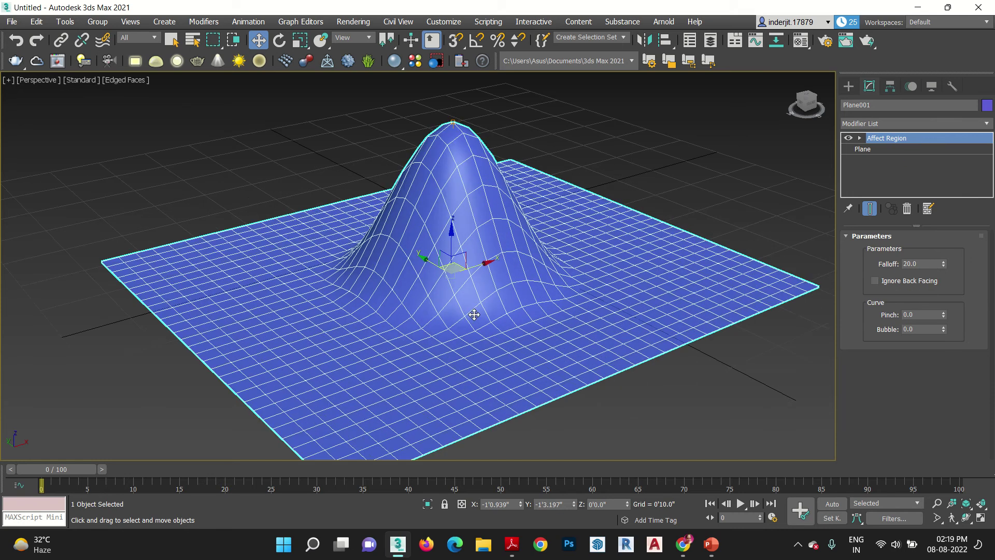
Step: Reshape the plane by setting Affect Region's falloff to 84.2, pinch to -1.64 and bubble to 3.57
drag(946, 263, 961, 99)
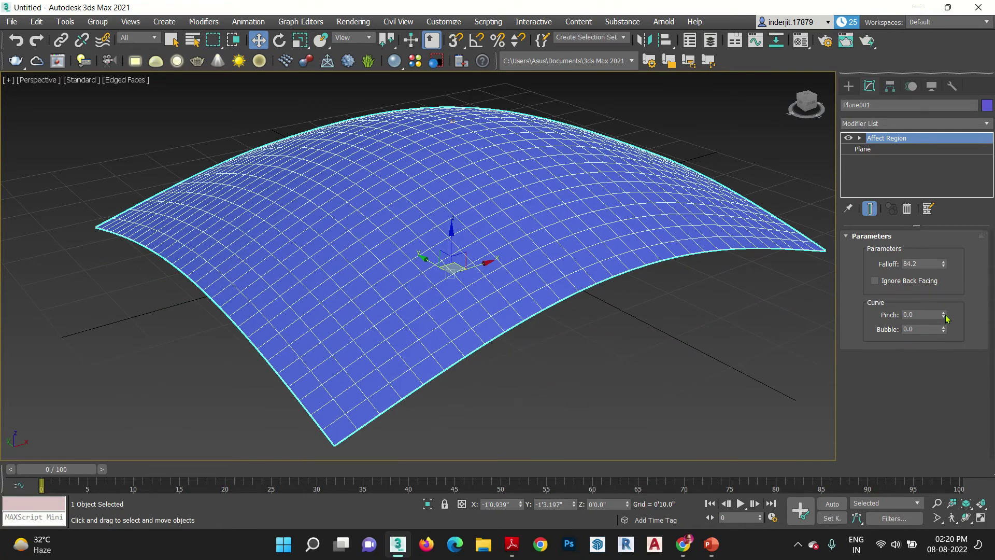
drag(943, 314, 967, 404)
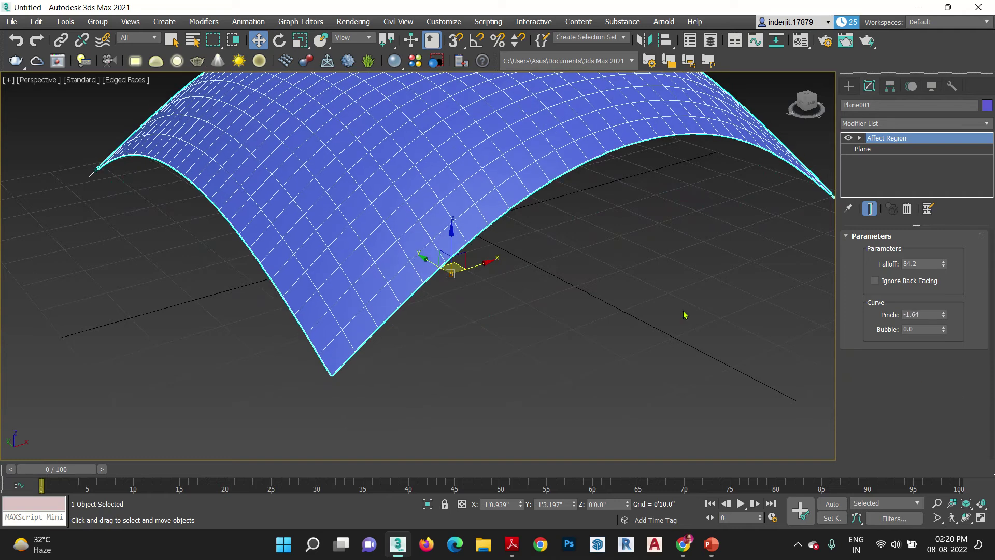
middle_drag(683, 313, 527, 408)
scroll(541, 352, down, 3)
scroll(541, 353, down, 1)
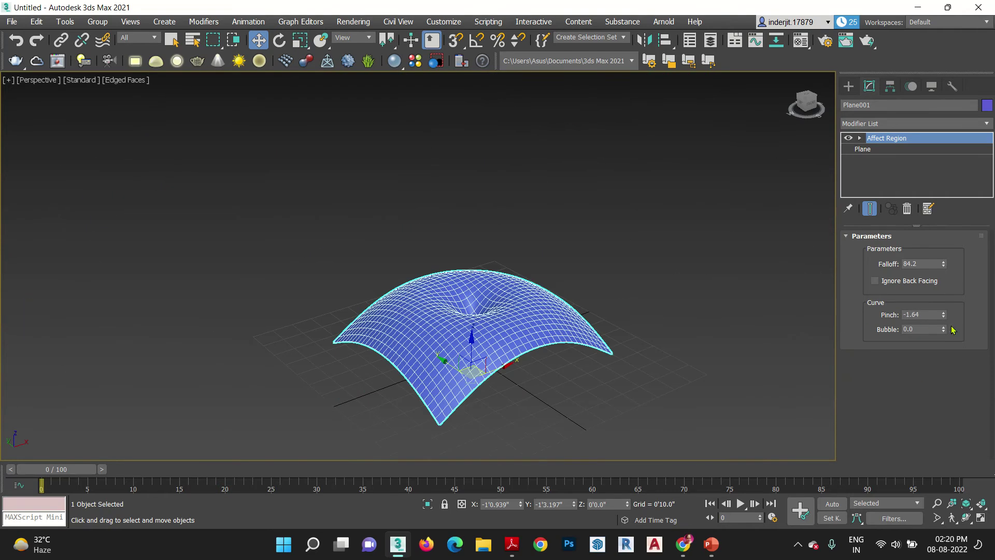
drag(943, 329, 929, 148)
click(625, 361)
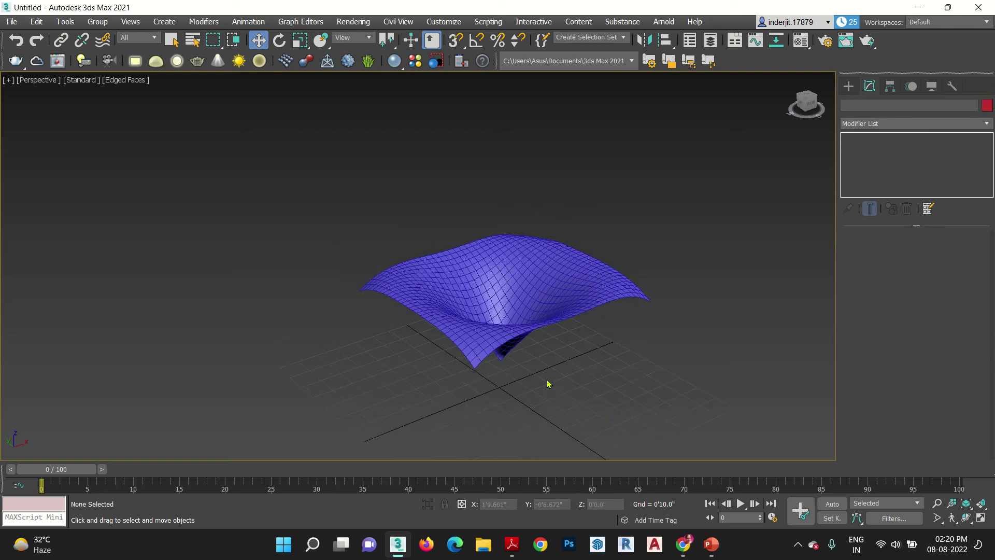
alt+middle_drag(549, 382, 473, 350)
click(541, 329)
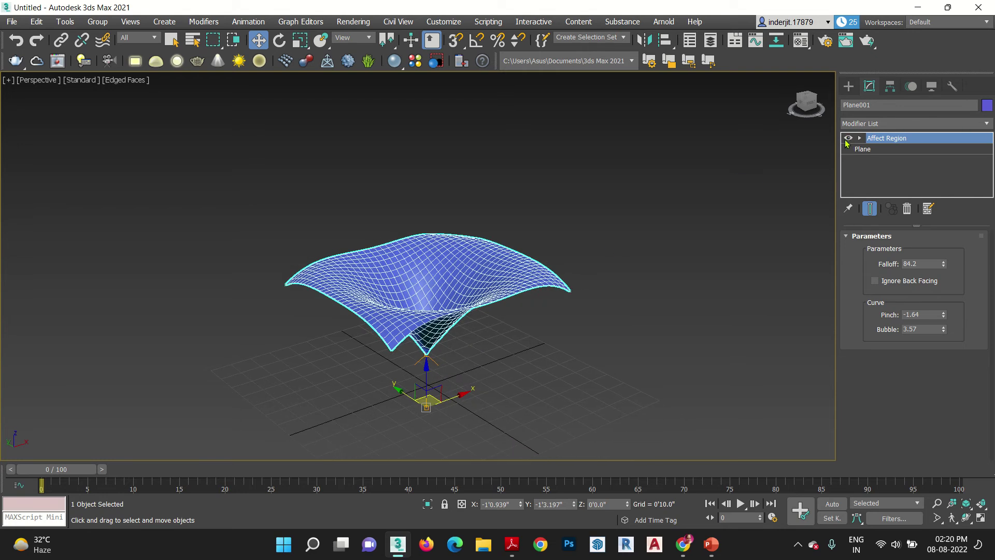
Step: Turn the Affect Region modifier off and back on, and remove it from the stack and undo the removal
click(847, 138)
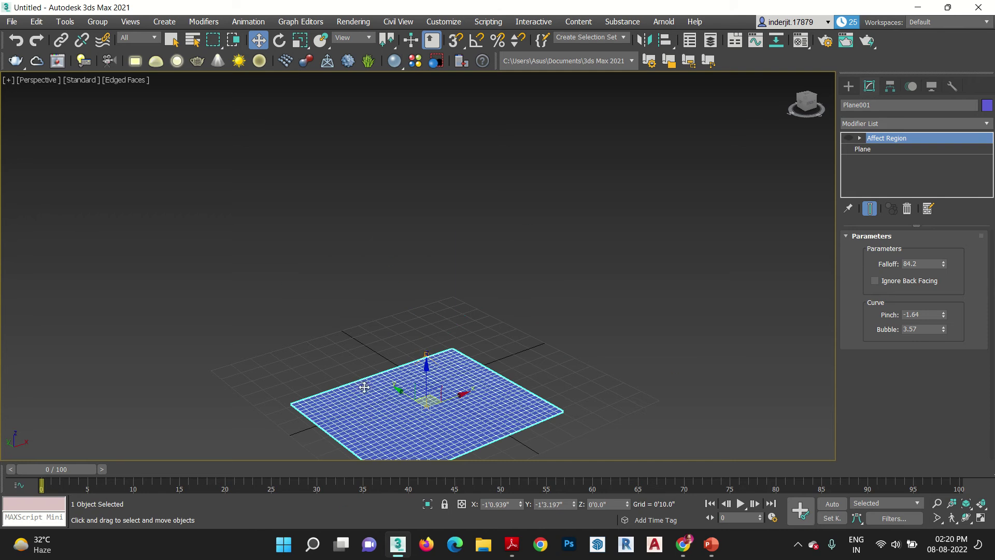
middle_drag(406, 352, 403, 260)
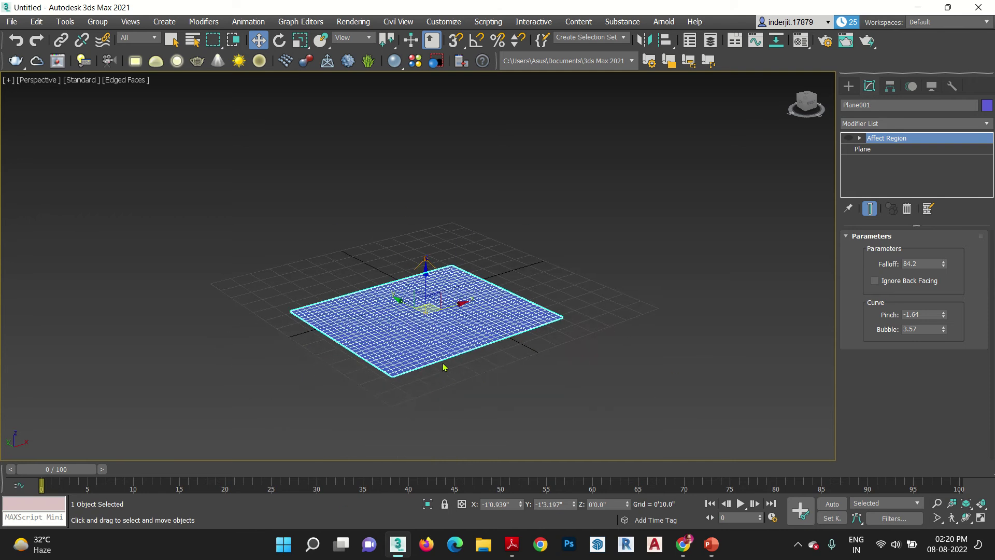
click(846, 139)
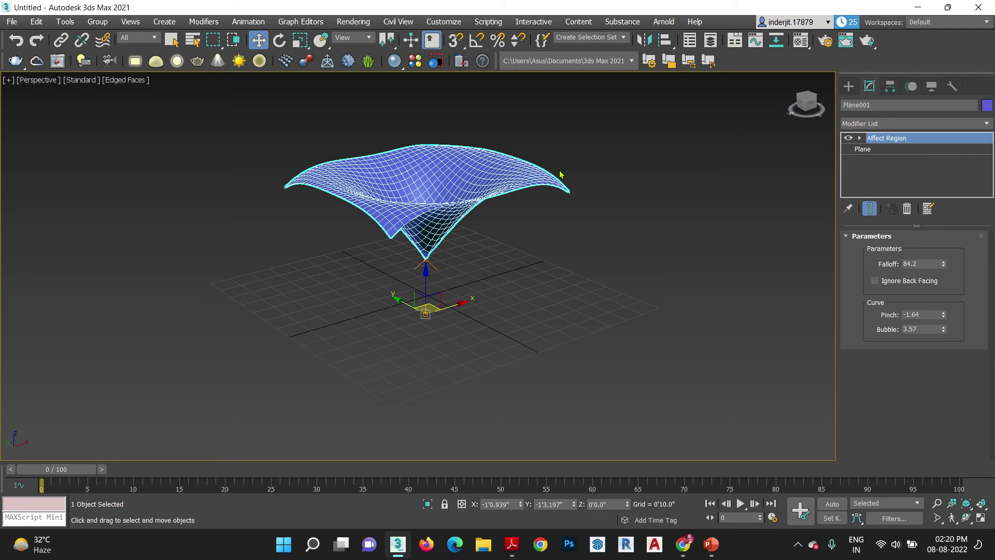
click(908, 210)
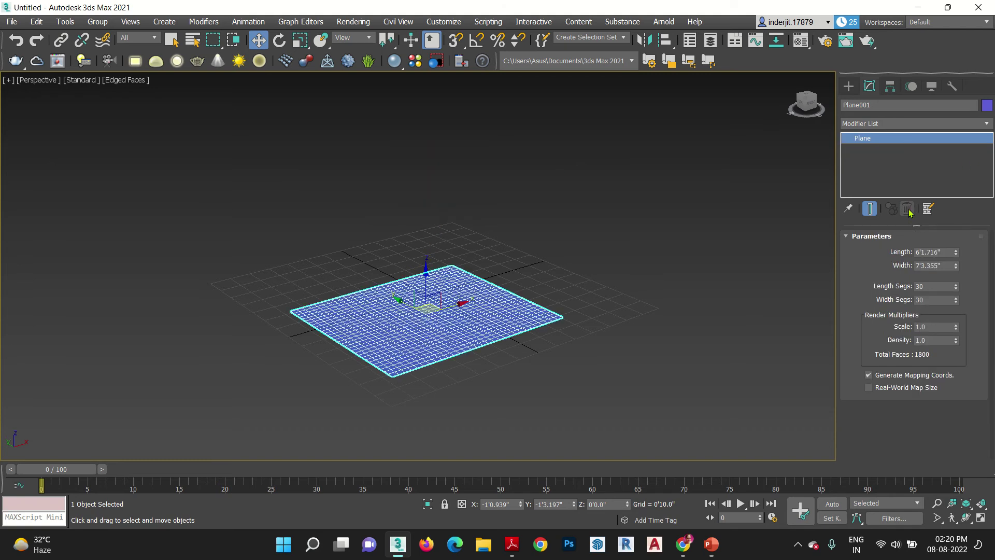
key(ctrl+z)
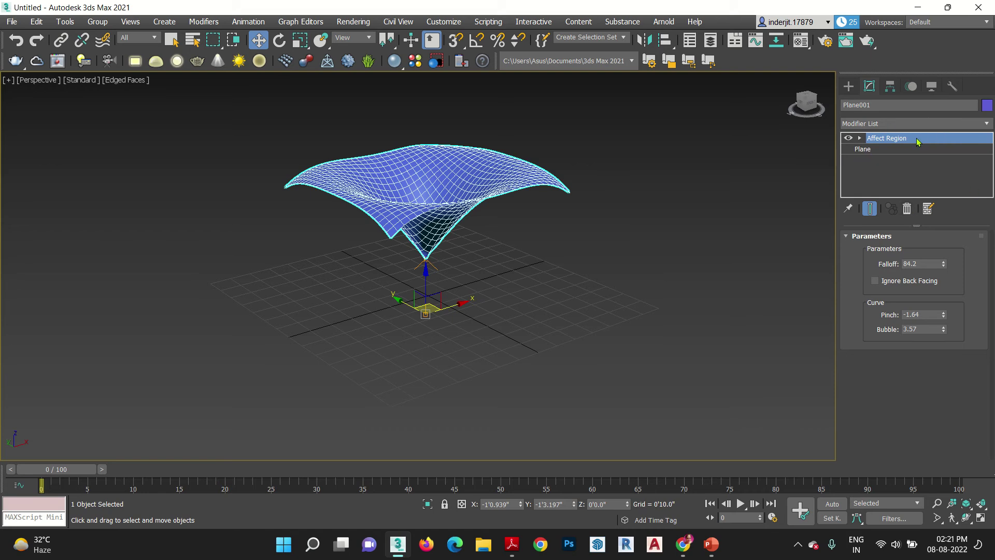
Step: Raise the base plane's segments beneath the modifier to 50 in length and 57 in width
click(863, 150)
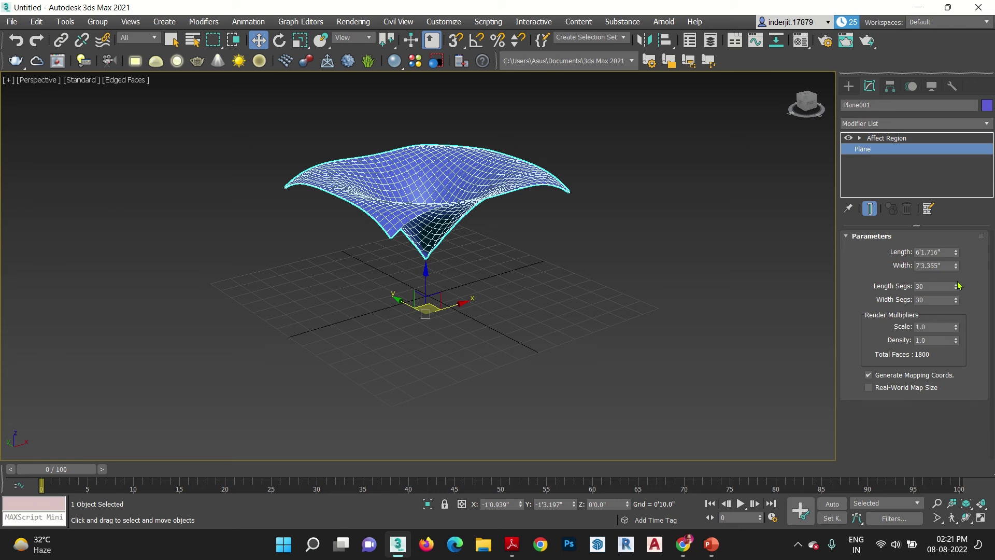
mouse_move(957, 287)
mouse_down()
mouse_move(954, 270)
mouse_move(956, 283)
mouse_up()
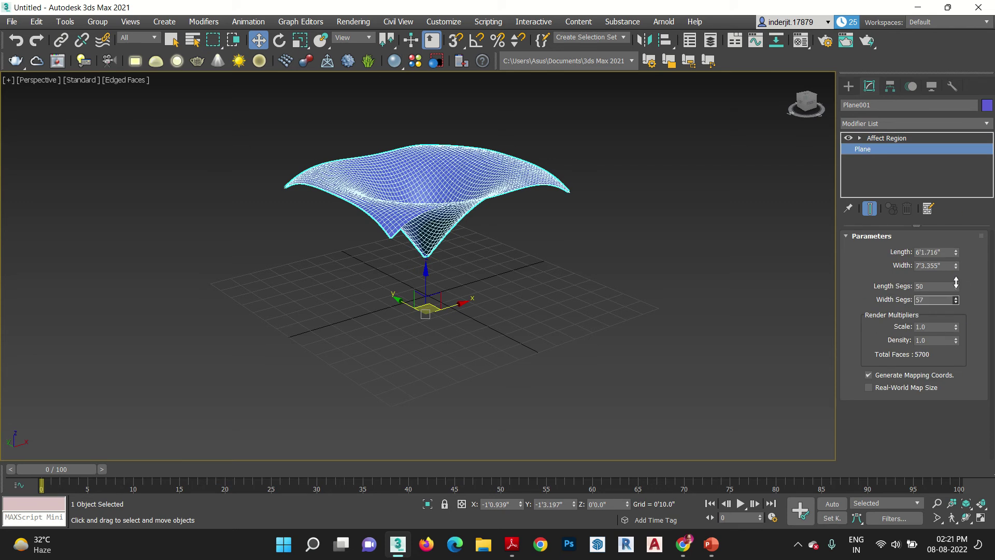
Step: Remove the Affect Region modifier from the stack and delete the plane
click(921, 138)
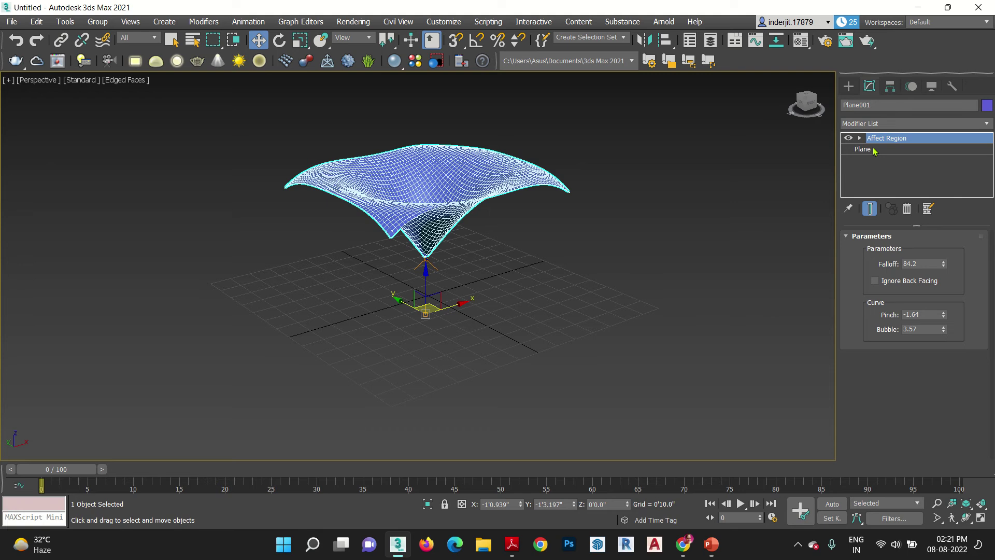
click(906, 208)
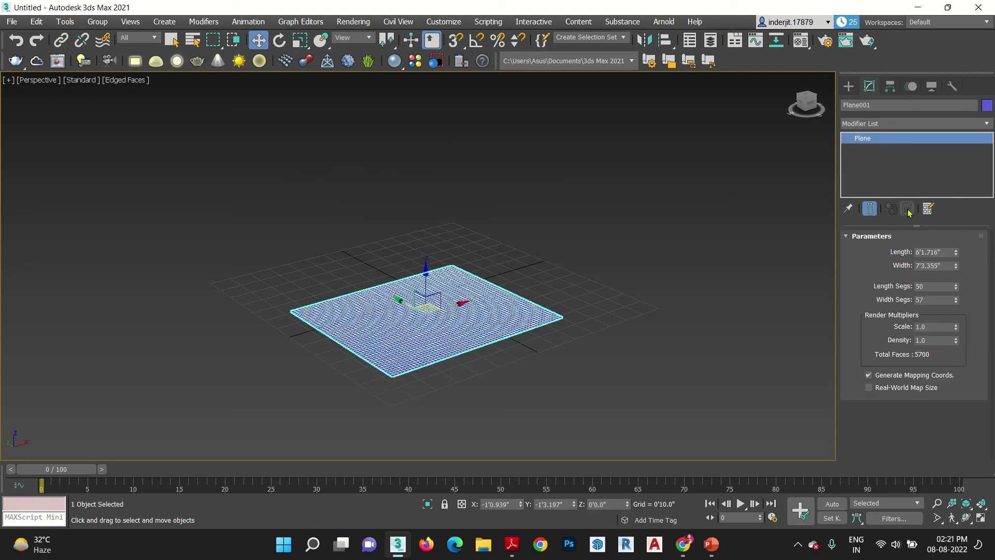
key(Delete)
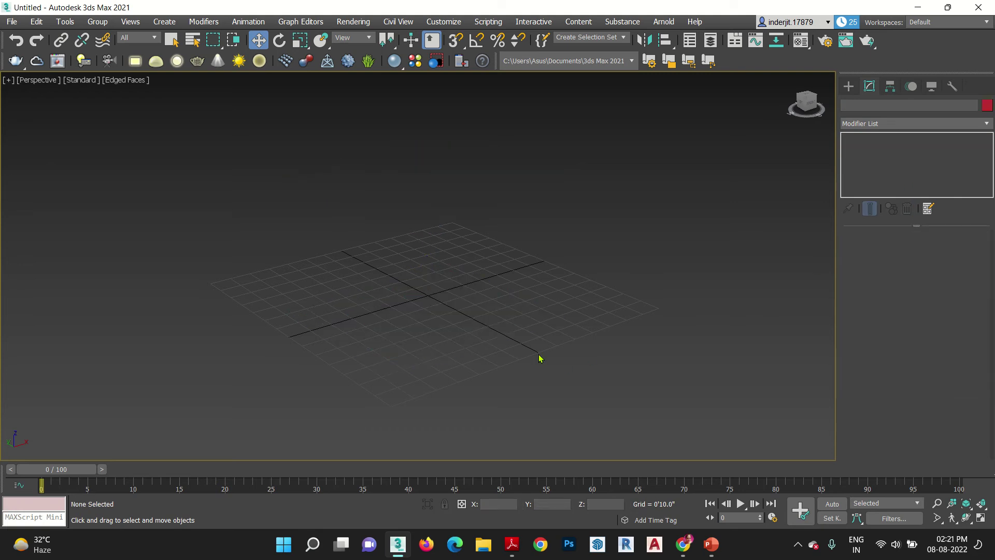
Step: Create a tall upright cylinder with a radius of about 10.2" near the centre of the grid
click(849, 86)
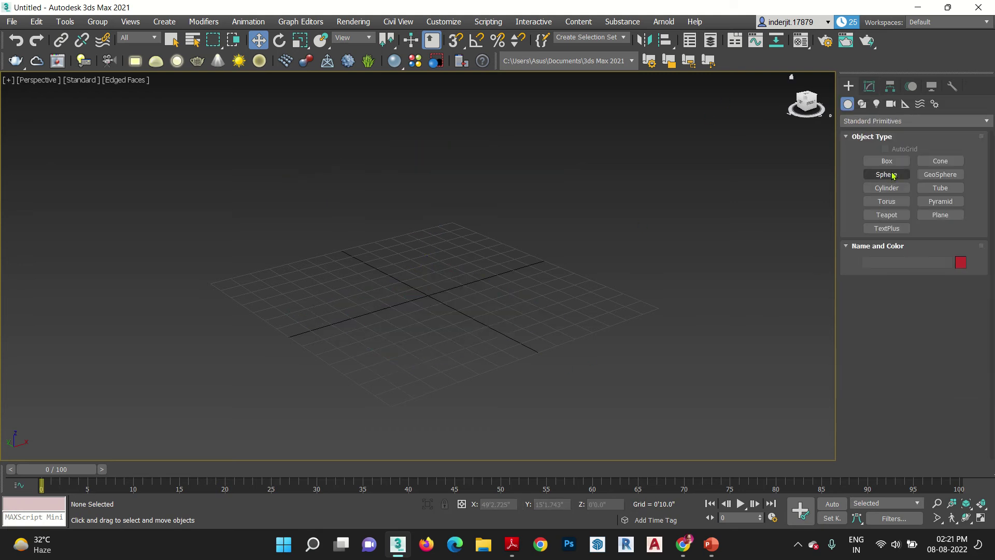
click(887, 188)
click(435, 286)
drag(436, 286, 455, 288)
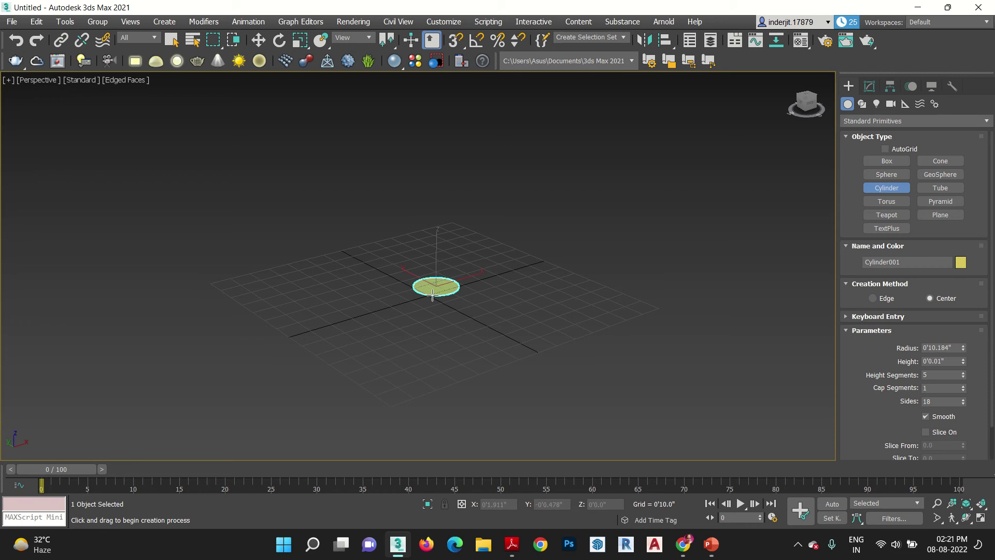
click(449, 110)
right_click(449, 110)
middle_drag(479, 265, 438, 327)
Step: Apply the Bend modifier to the cylinder
click(869, 86)
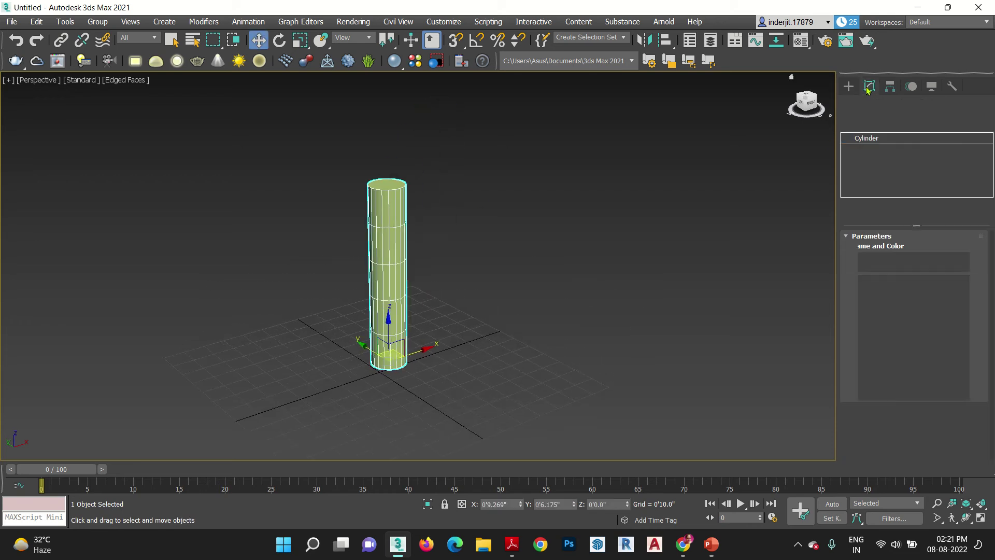
click(872, 123)
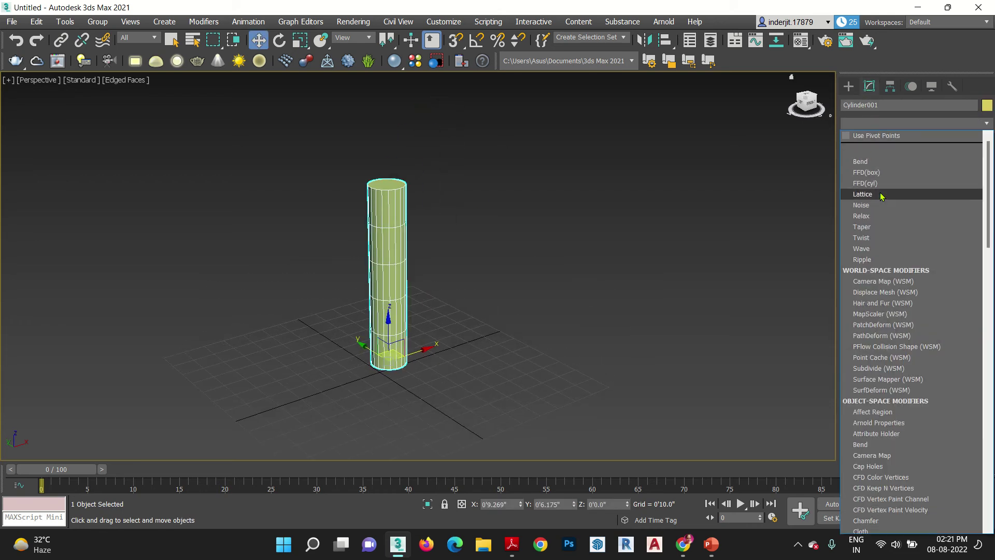
key(a)
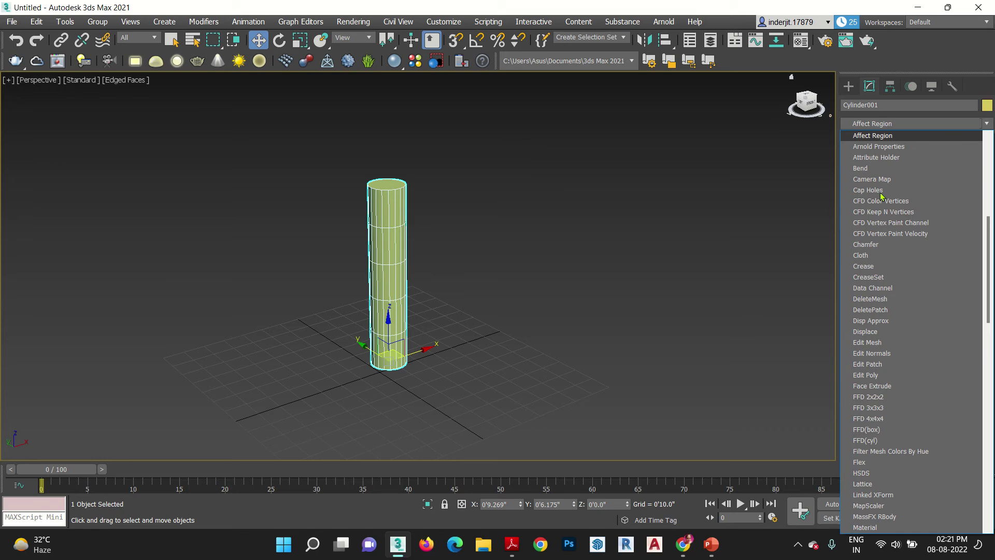
key(b)
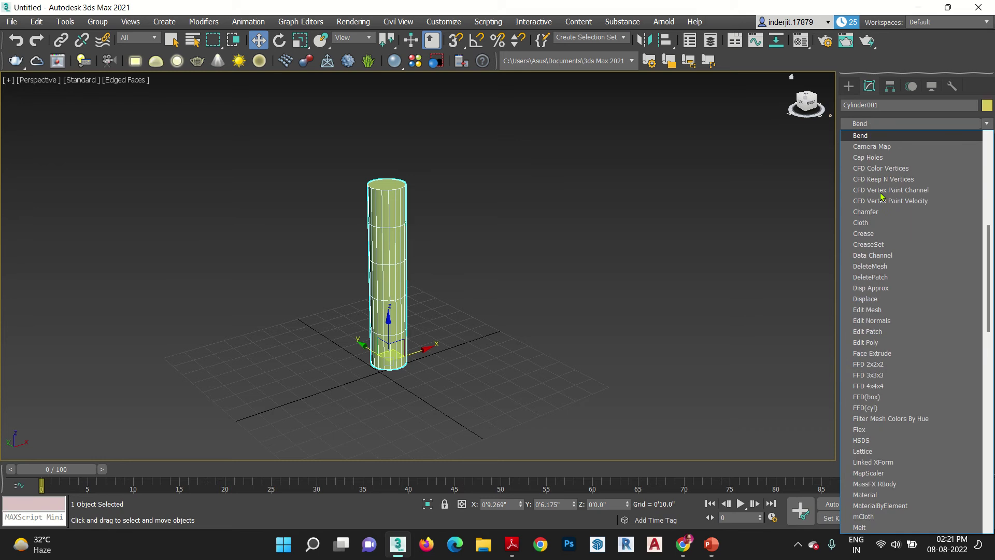
click(908, 137)
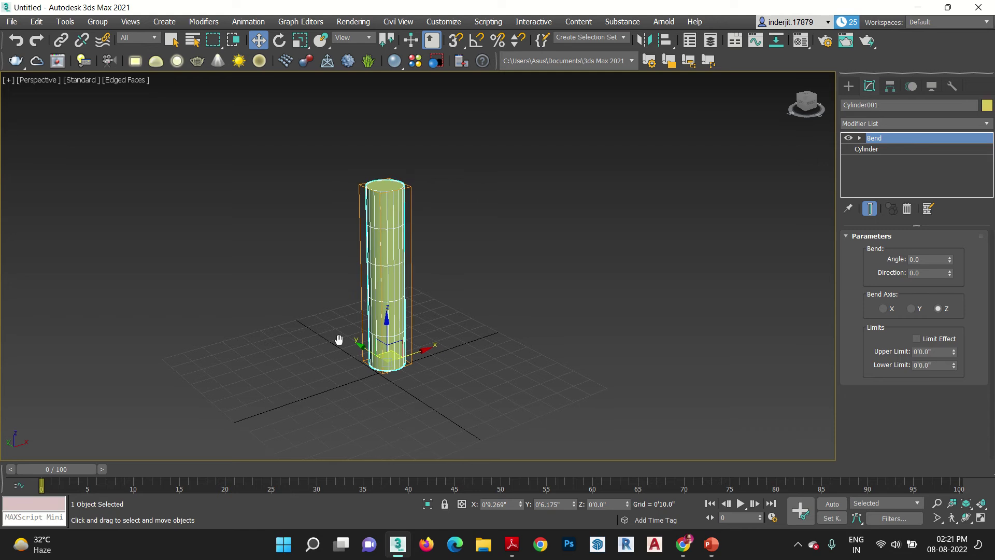
Step: Bend the cylinder into an arch with a bend angle of 180
scroll(413, 349, up, 4)
scroll(424, 353, down, 2)
scroll(424, 354, down, 3)
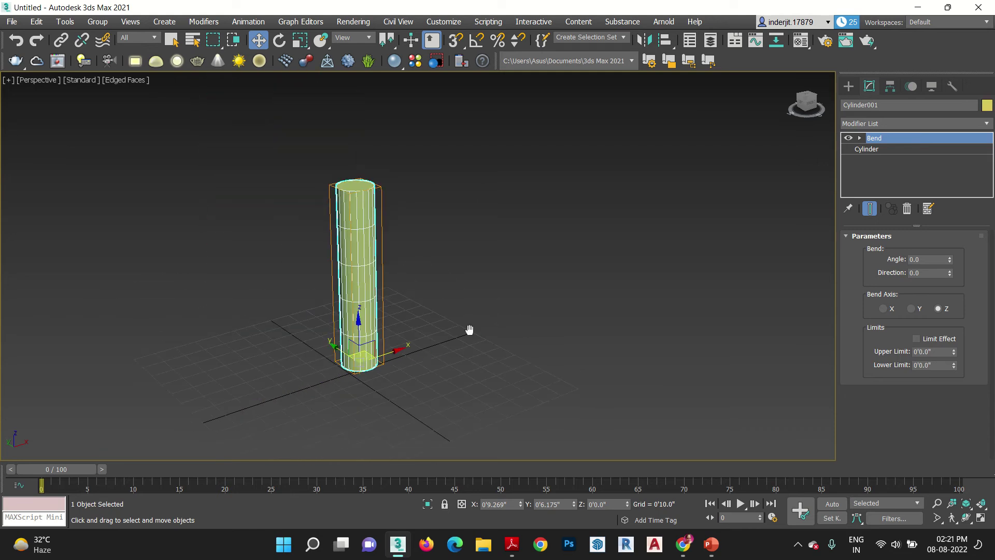
scroll(466, 329, down, 1)
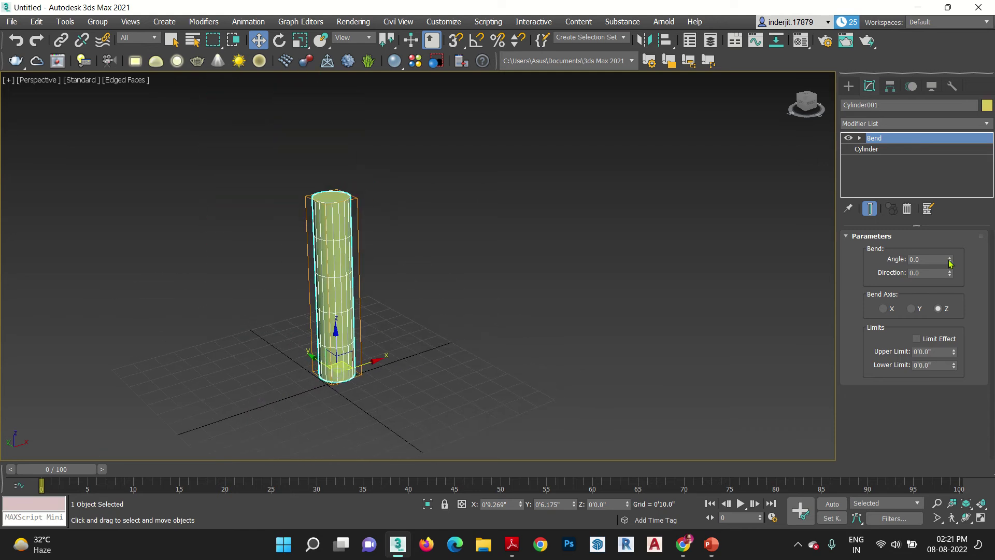
drag(950, 263, 917, 114)
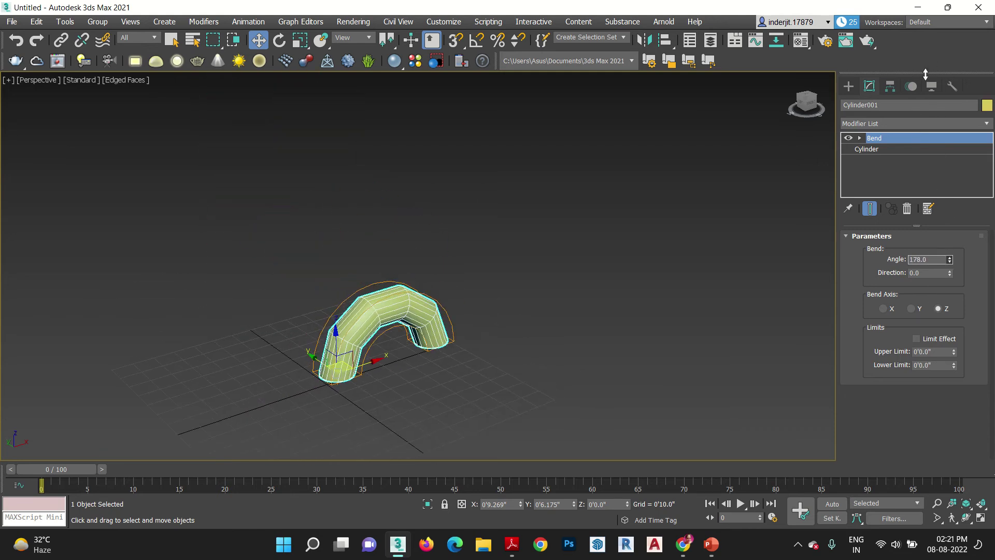
double_click(938, 260)
text(180)
key(Return)
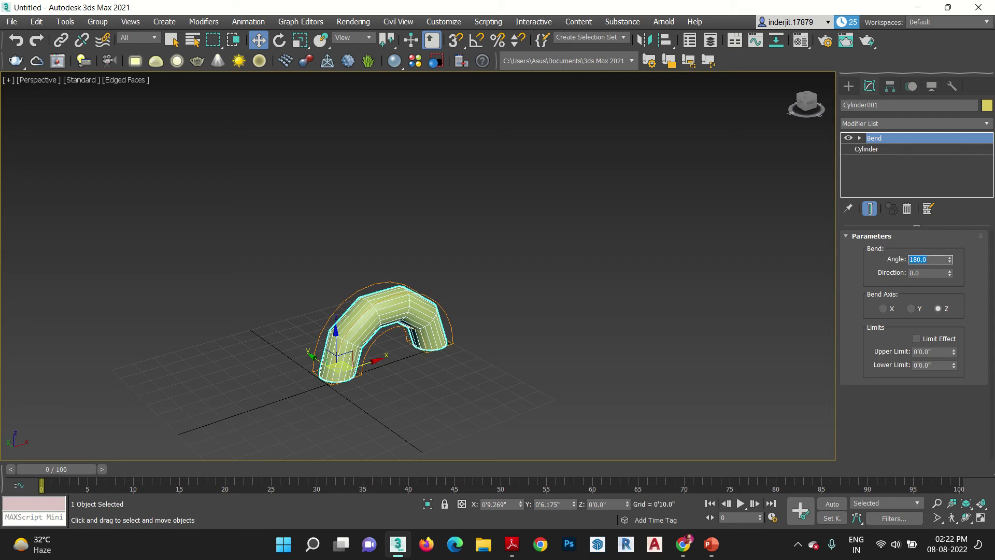
Step: Reduce the base cylinder's radius to 3.95" beneath the Bend modifier
alt+middle_drag(382, 418, 467, 402)
scroll(389, 381, up, 5)
scroll(492, 373, down, 3)
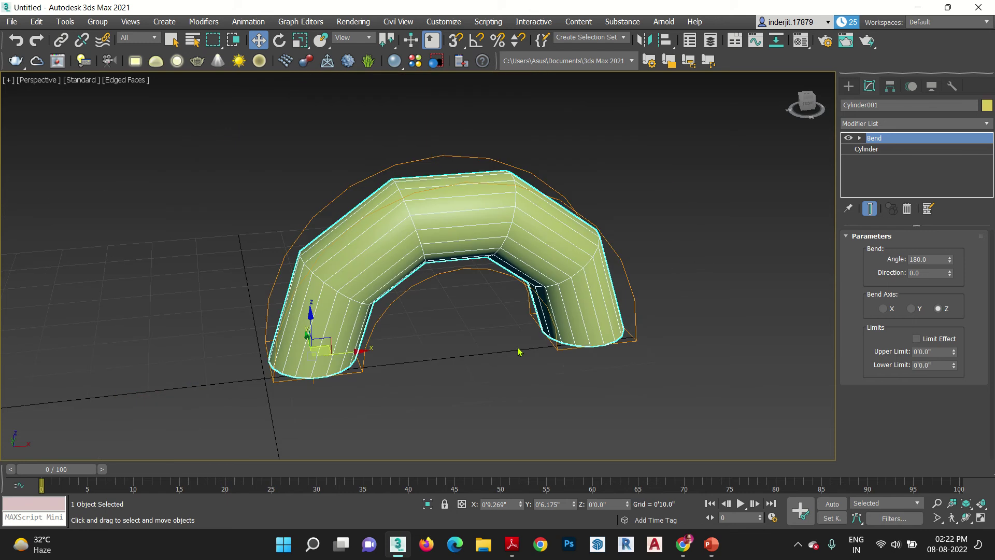
click(907, 149)
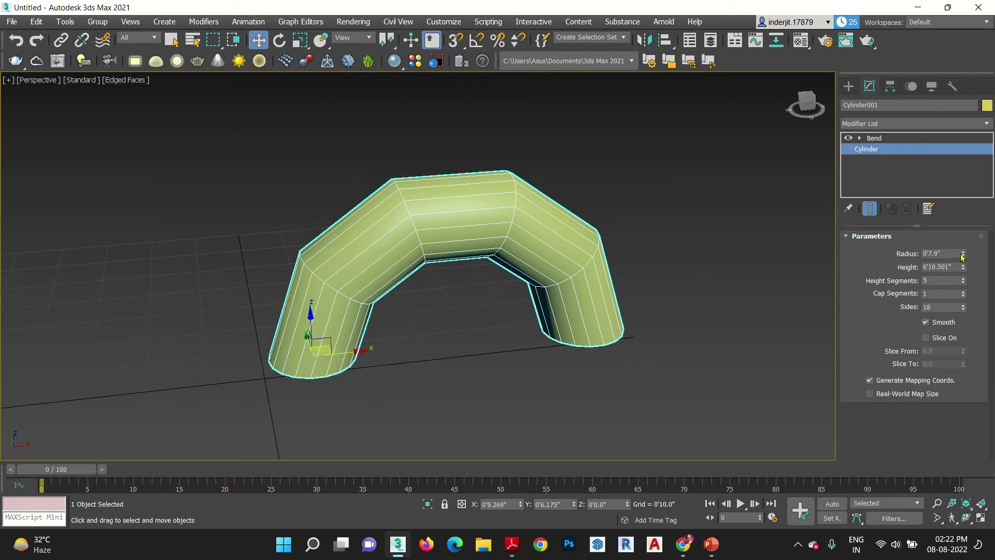
drag(964, 257, 973, 280)
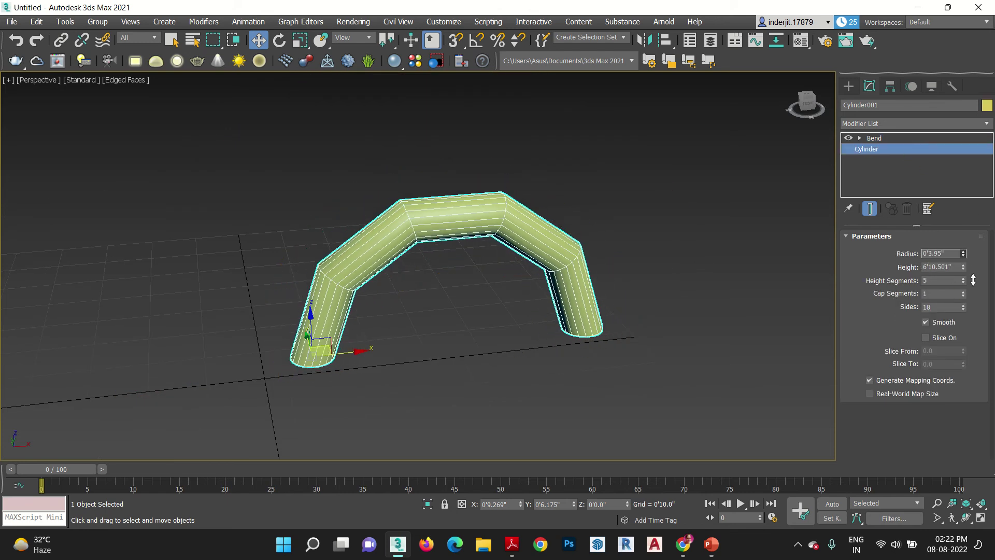
Step: Try a bend direction of 6 and reset the direction to 0
click(884, 139)
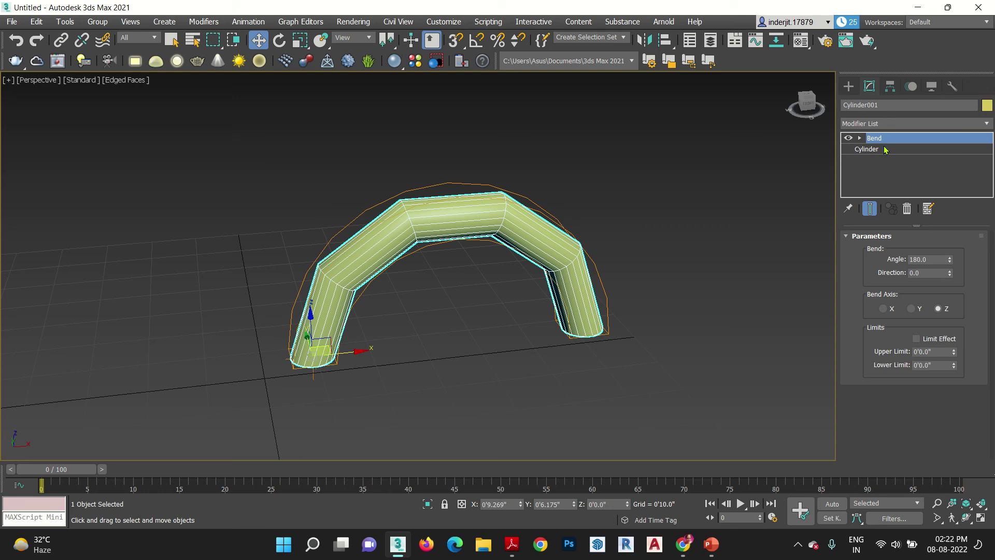
mouse_move(951, 275)
mouse_down()
mouse_move(923, 176)
mouse_move(955, 328)
mouse_move(940, 210)
mouse_move(942, 269)
mouse_up()
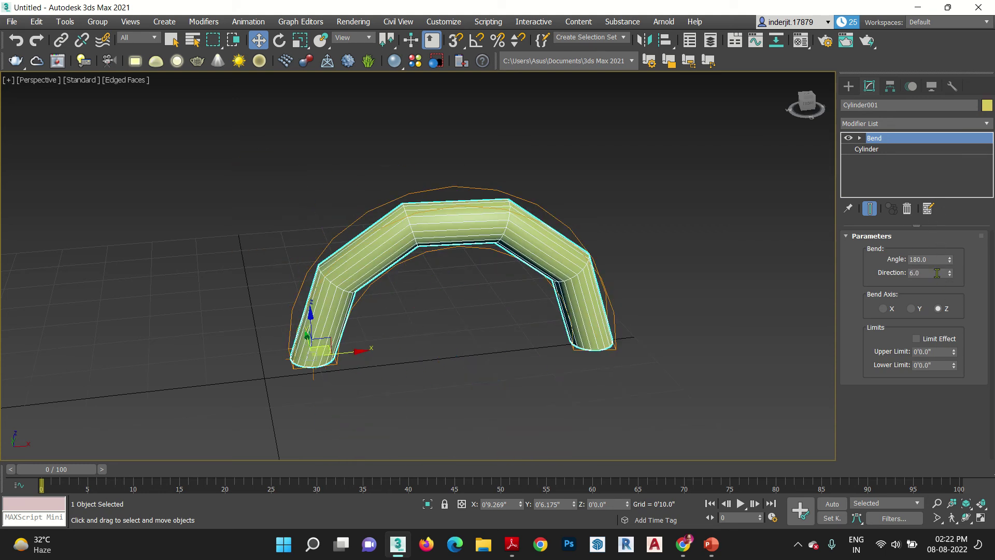
text(0)
key(Return)
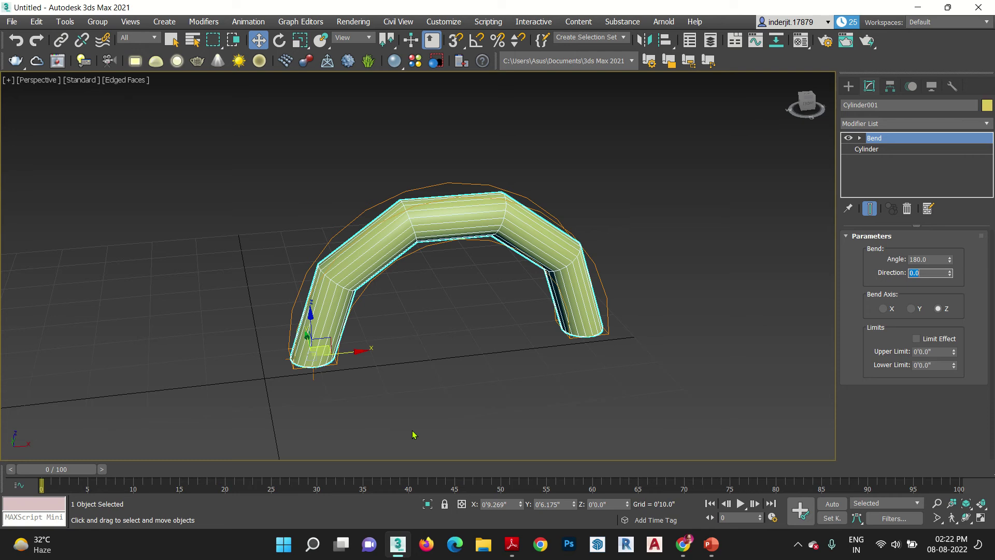
Step: Raise the base cylinder's height segments to 28 to smooth the bend
click(896, 149)
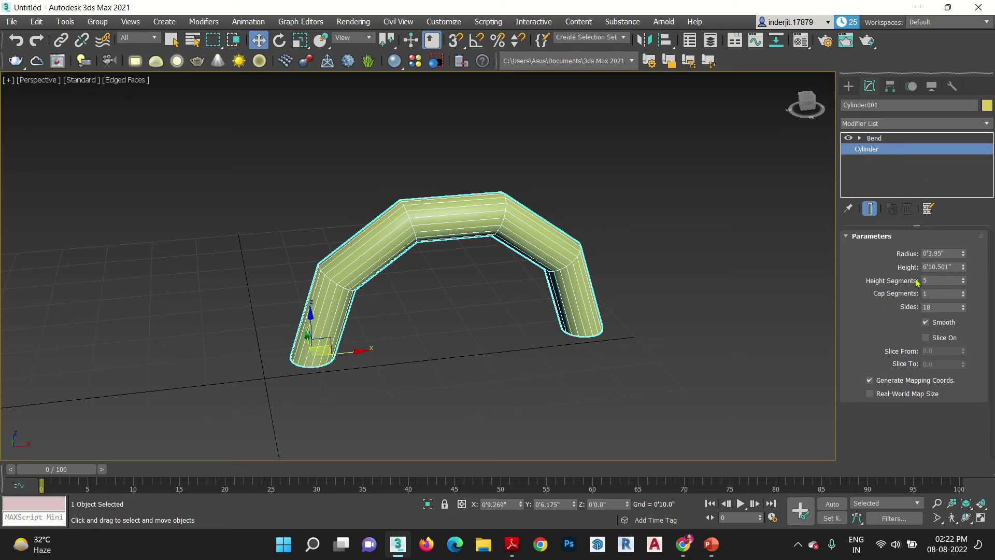
drag(965, 280, 964, 265)
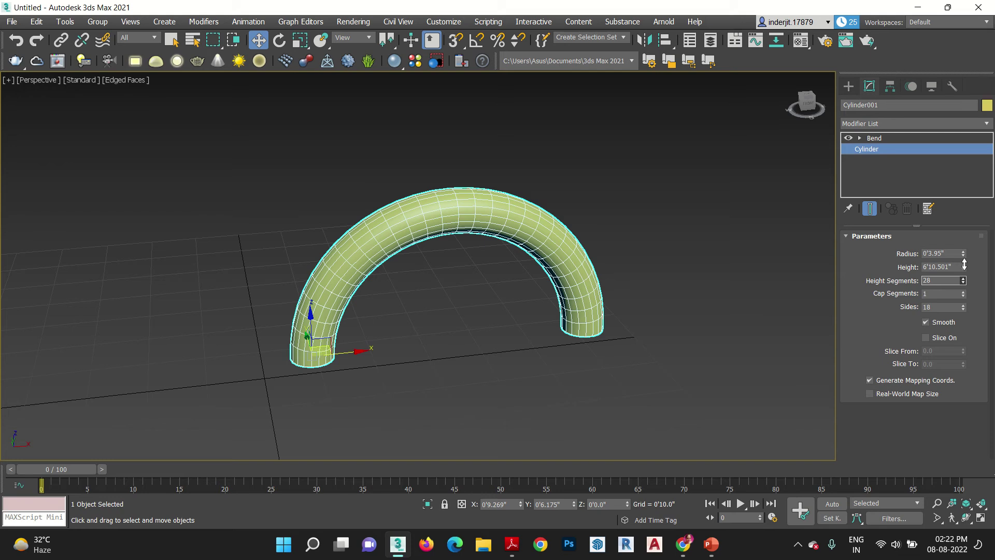
drag(965, 265, 962, 266)
Step: Try the X and Y bend axes on the arch and return the bend axis to Z
click(876, 137)
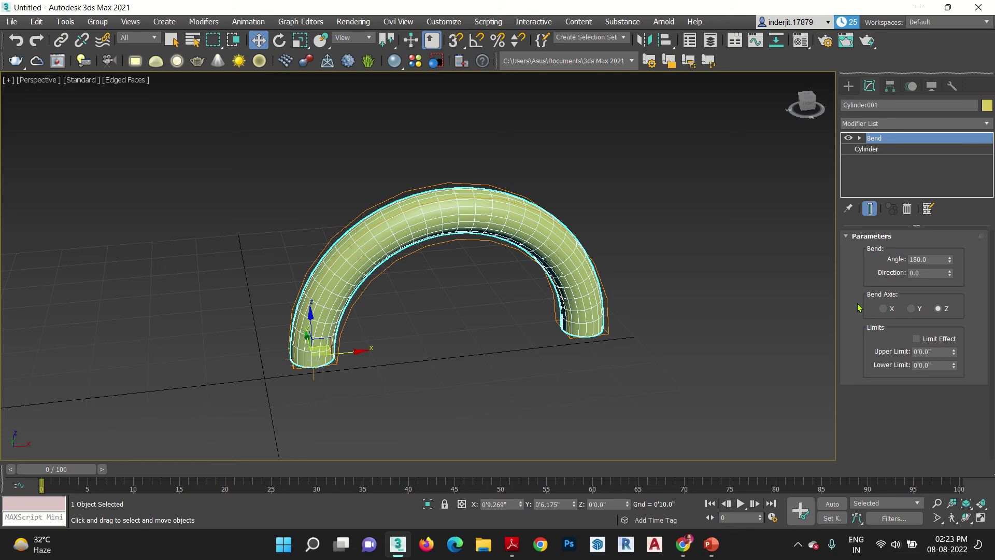
middle_drag(548, 348, 473, 377)
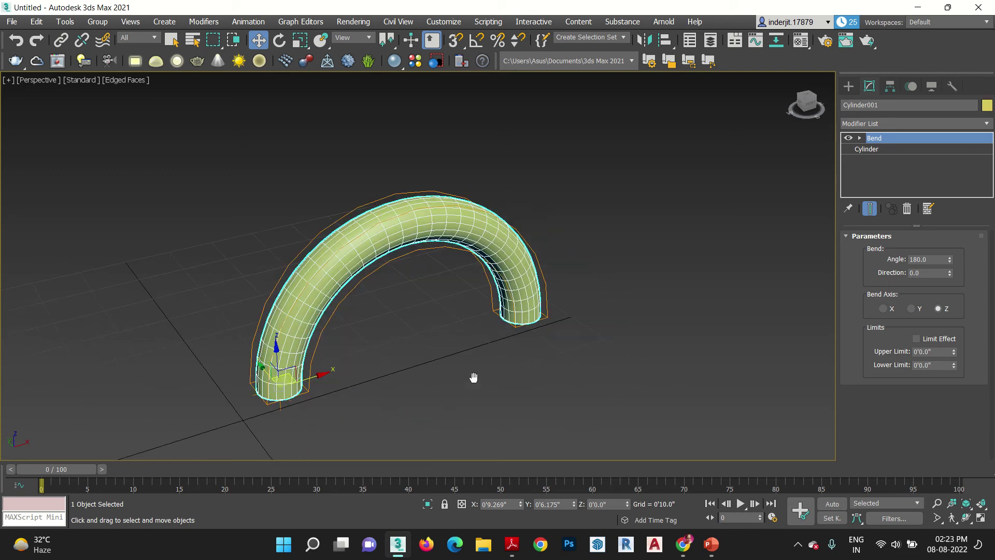
click(882, 309)
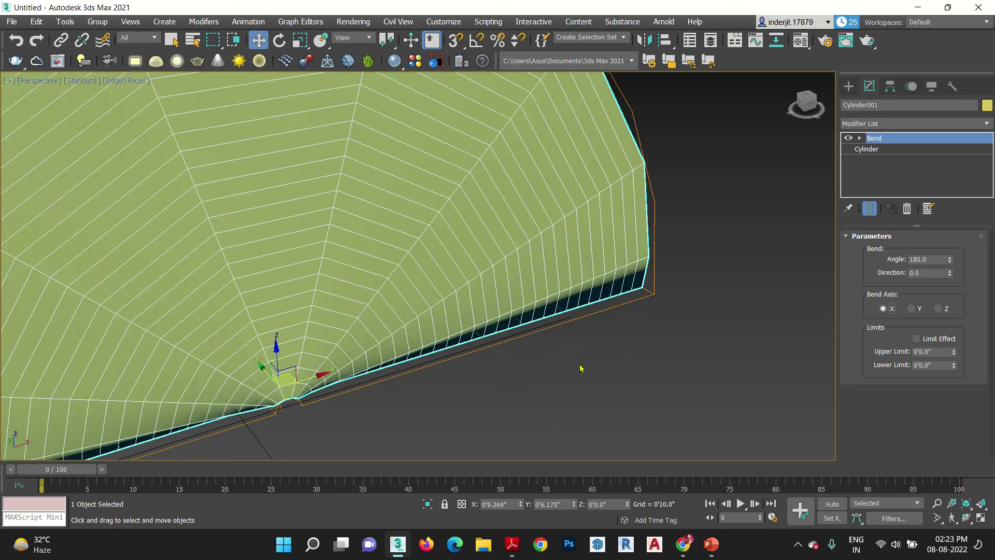
scroll(580, 368, down, 5)
scroll(574, 373, up, 3)
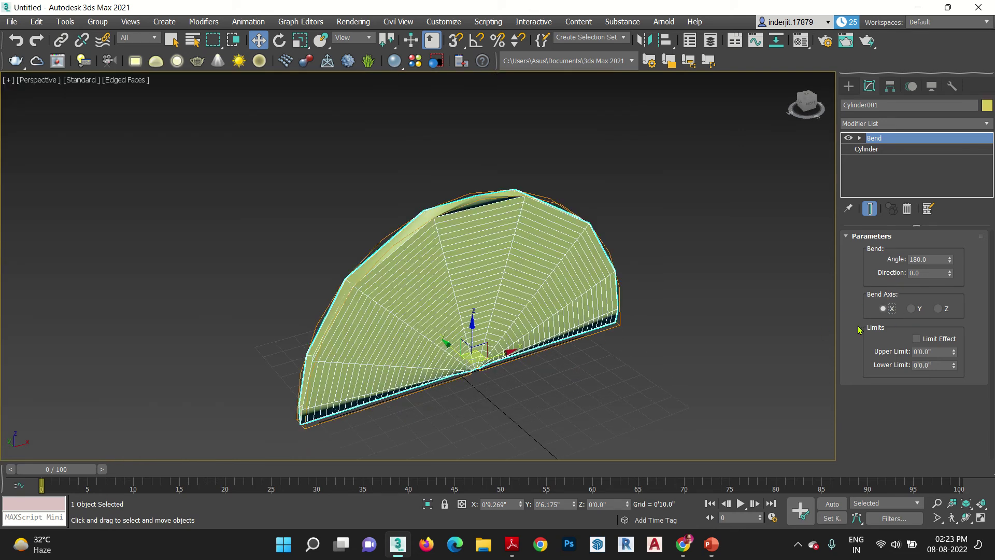
click(910, 308)
scroll(476, 181, up, 4)
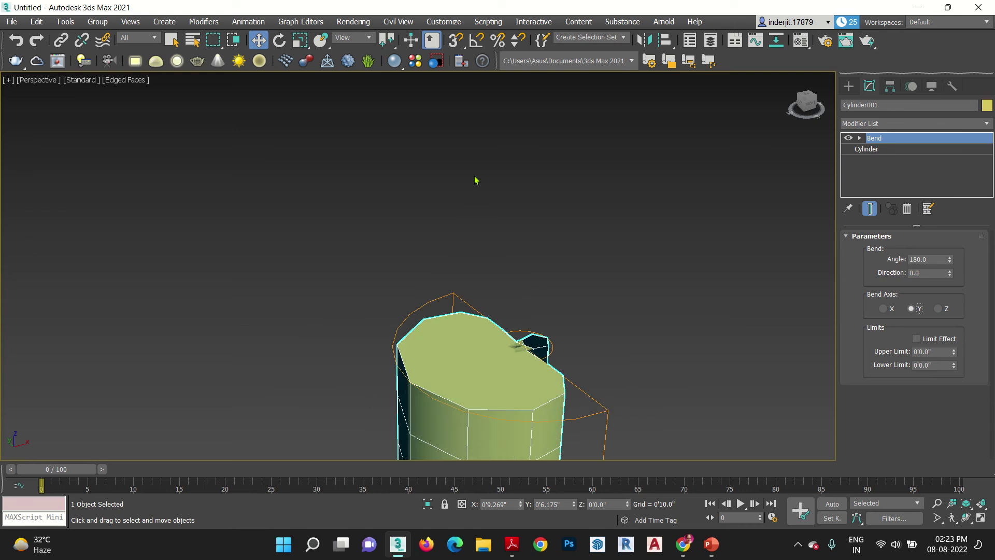
click(938, 308)
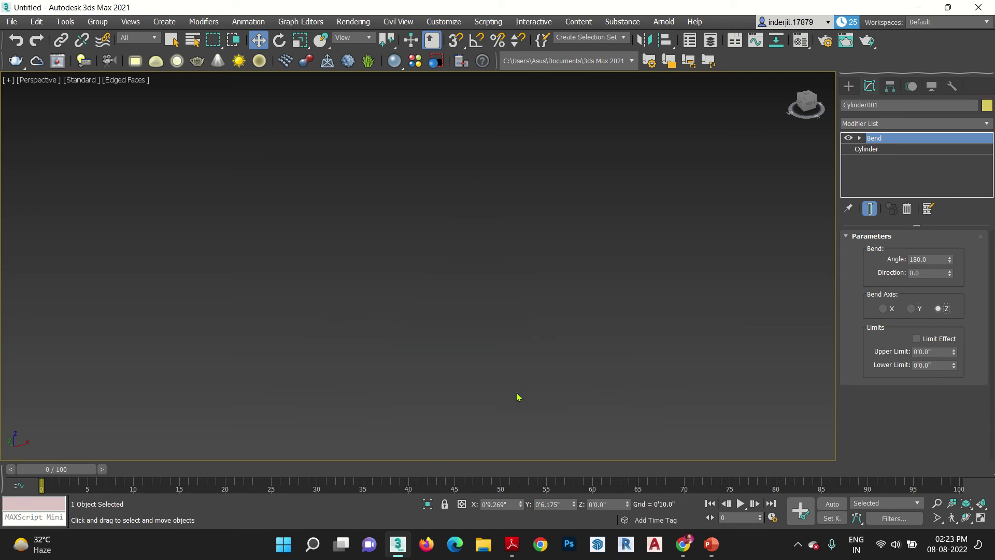
scroll(482, 305, down, 6)
scroll(456, 318, up, 1)
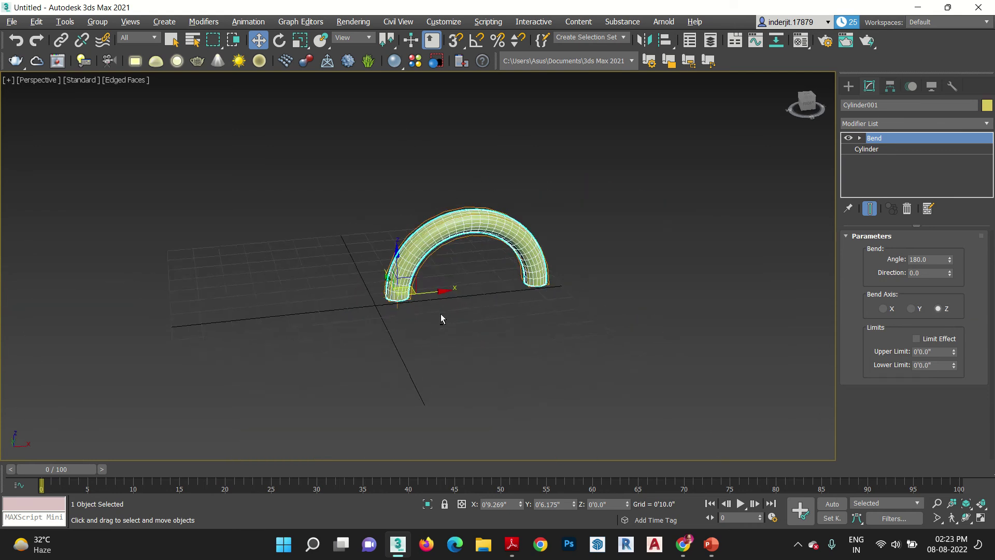
Step: Enable Limit Effect on the Bend modifier and raise its upper limit to about 3'5.2"
scroll(463, 344, up, 3)
middle_drag(460, 346, 457, 332)
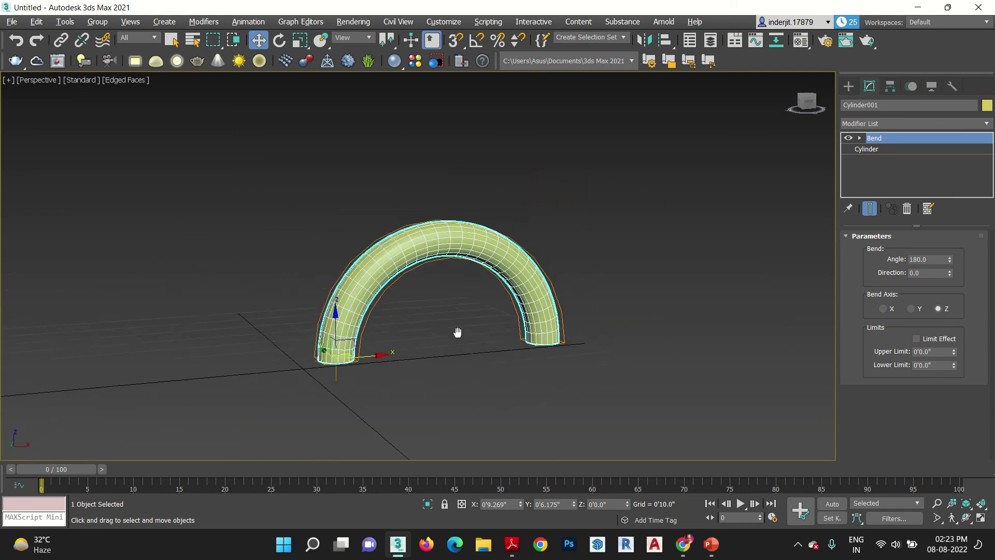
scroll(457, 334, up, 4)
scroll(463, 351, down, 4)
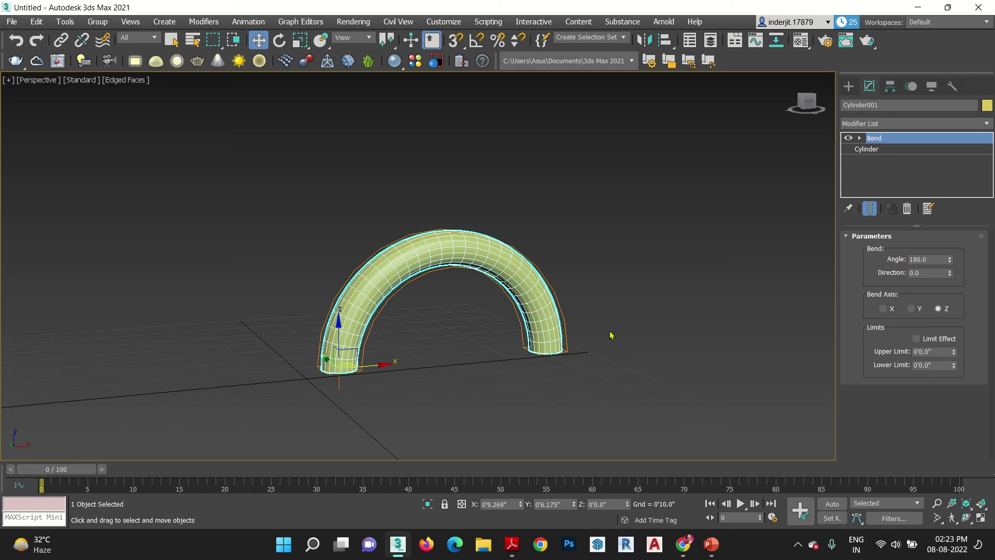
alt+middle_drag(610, 337, 586, 336)
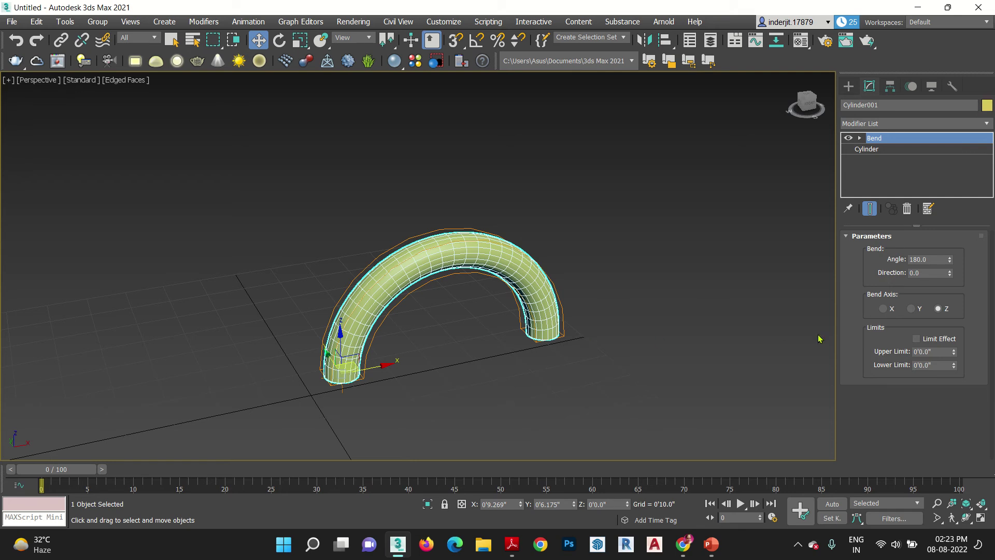
click(916, 339)
alt+middle_drag(551, 400, 544, 287)
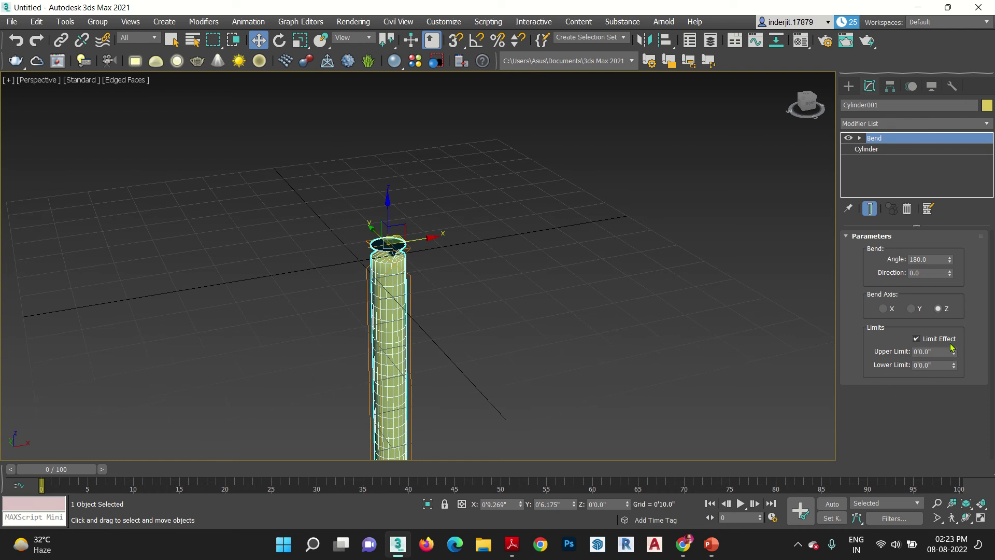
drag(952, 348, 56, 134)
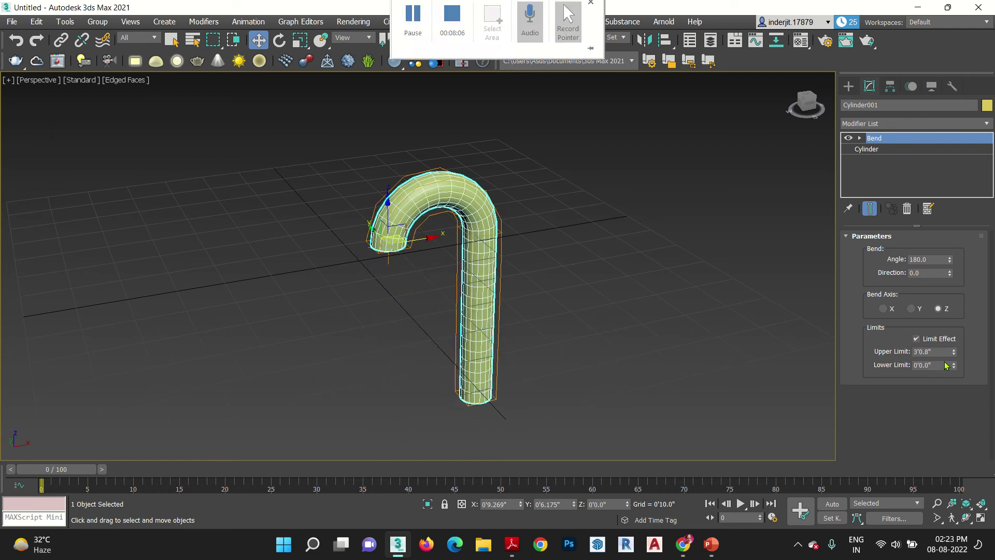
drag(954, 351, 946, 344)
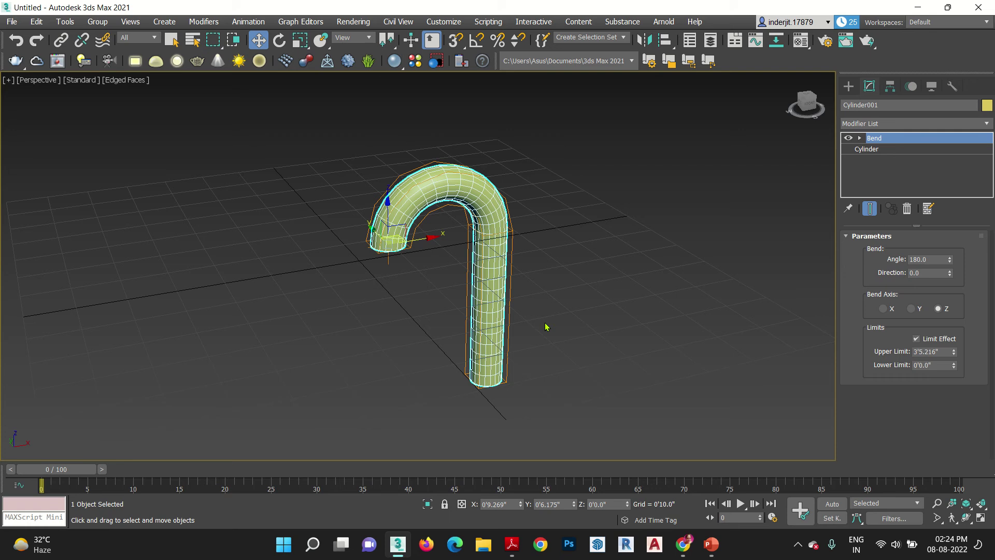
Step: Move the Bend gizmo up along Z by about 1'3.8" and nudge it back down by about 1"
middle_drag(527, 332, 536, 315)
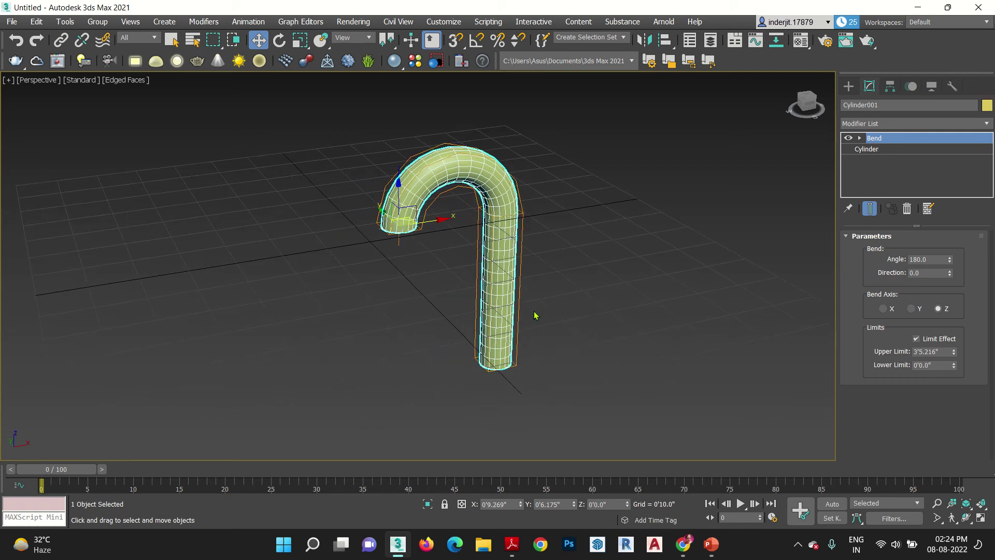
click(859, 138)
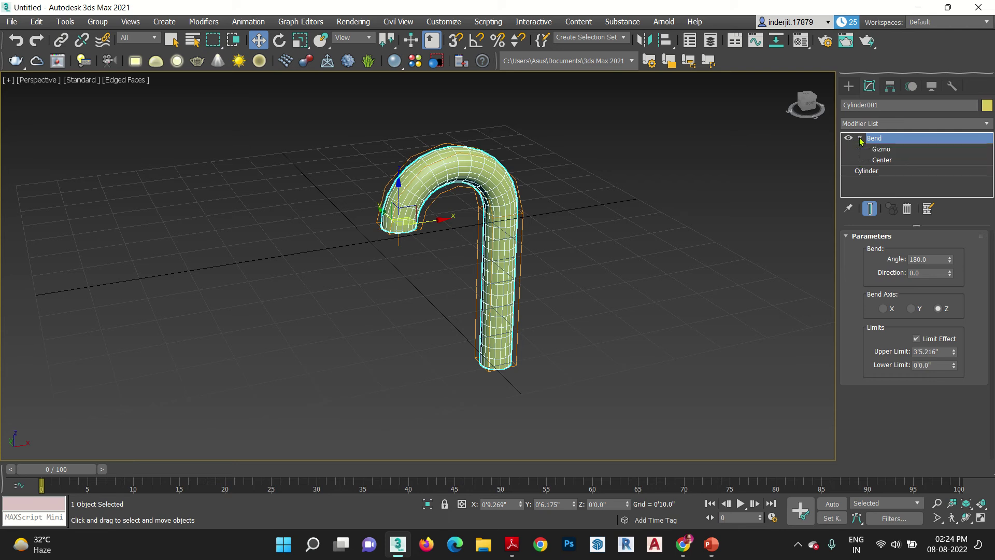
click(884, 150)
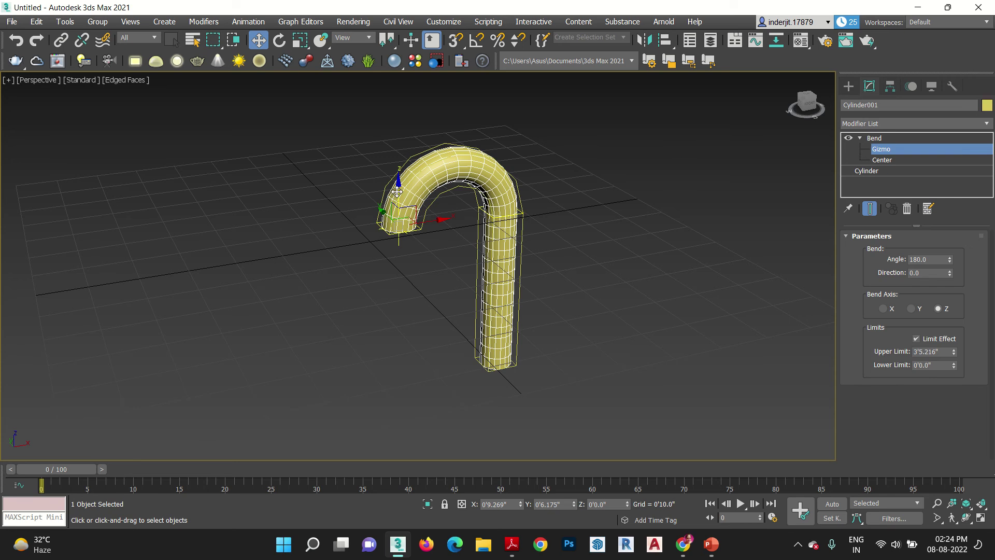
drag(396, 191, 382, 127)
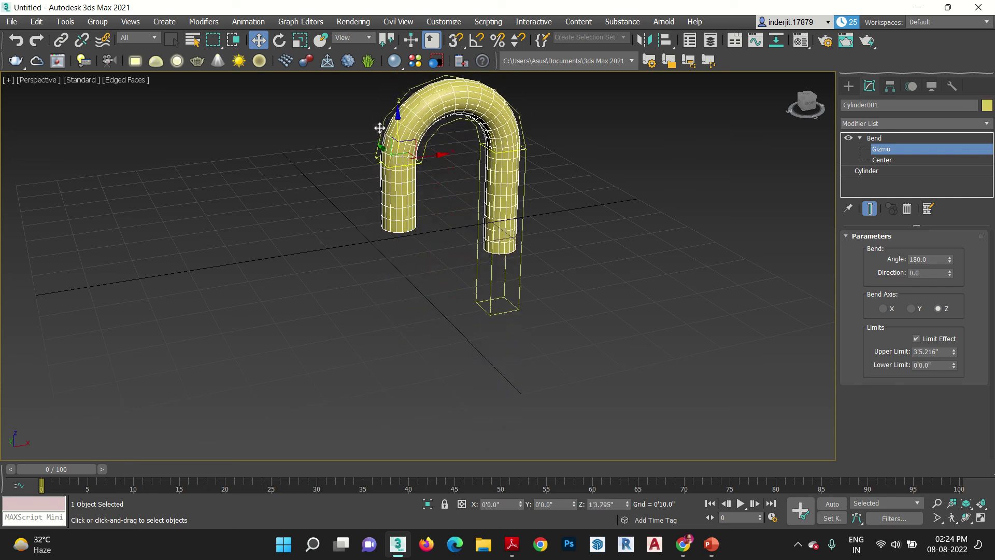
middle_drag(336, 287, 324, 337)
drag(396, 218, 369, 231)
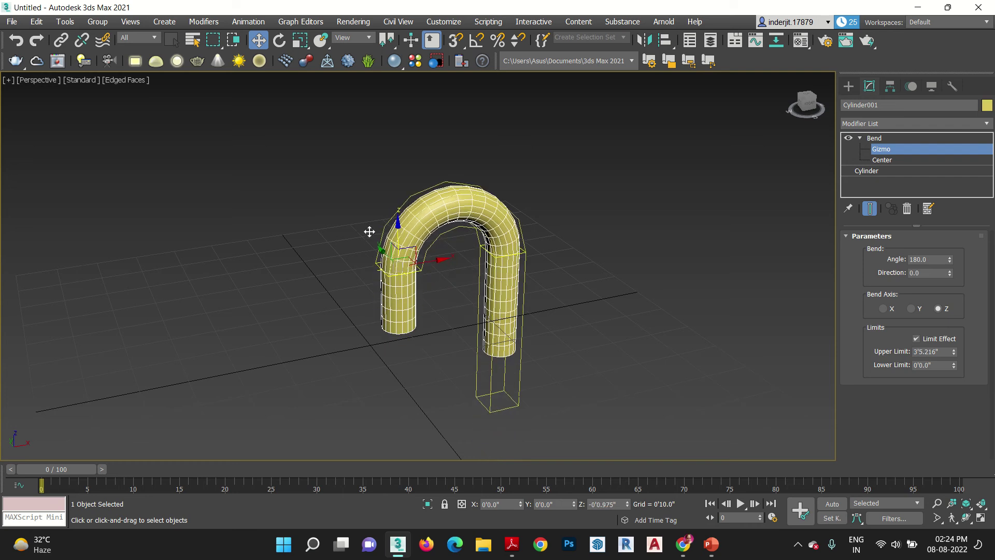
Step: Remove the Bend modifier from the cylinder and apply the FFD(cyl) modifier
click(906, 209)
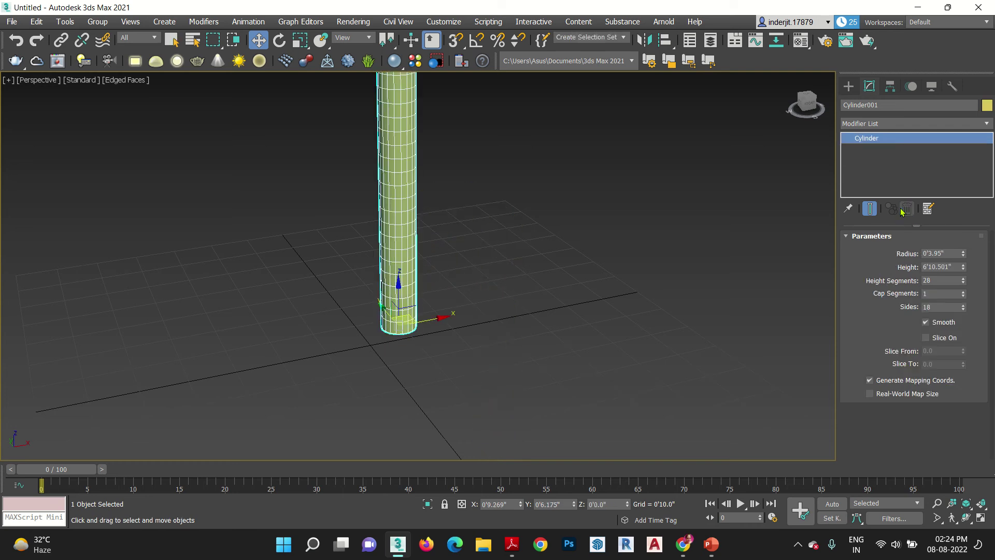
click(884, 125)
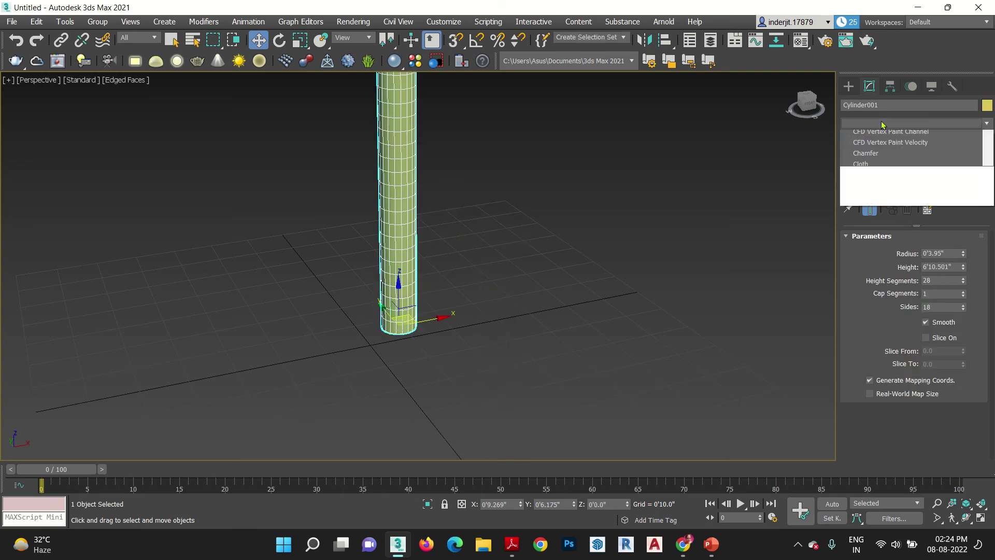
key(b)
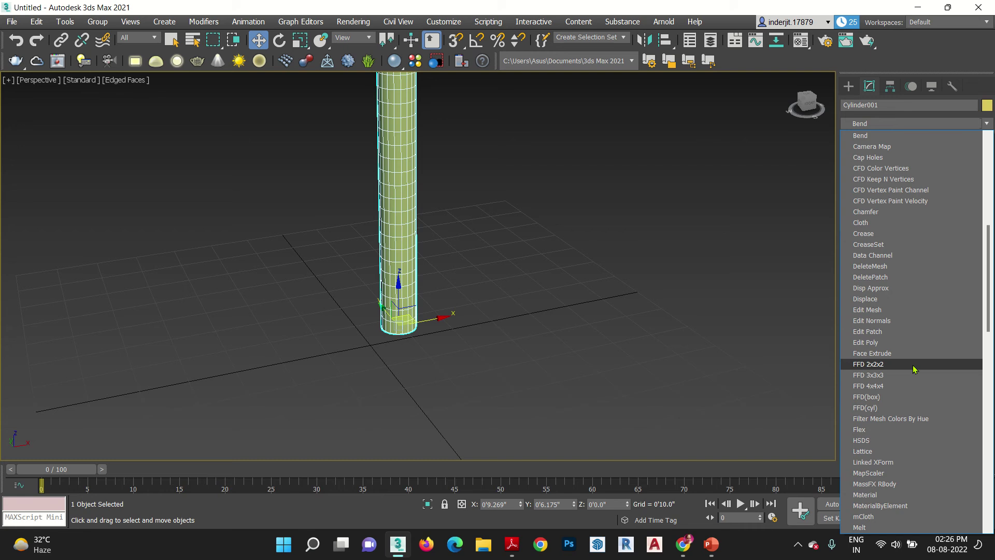
click(909, 407)
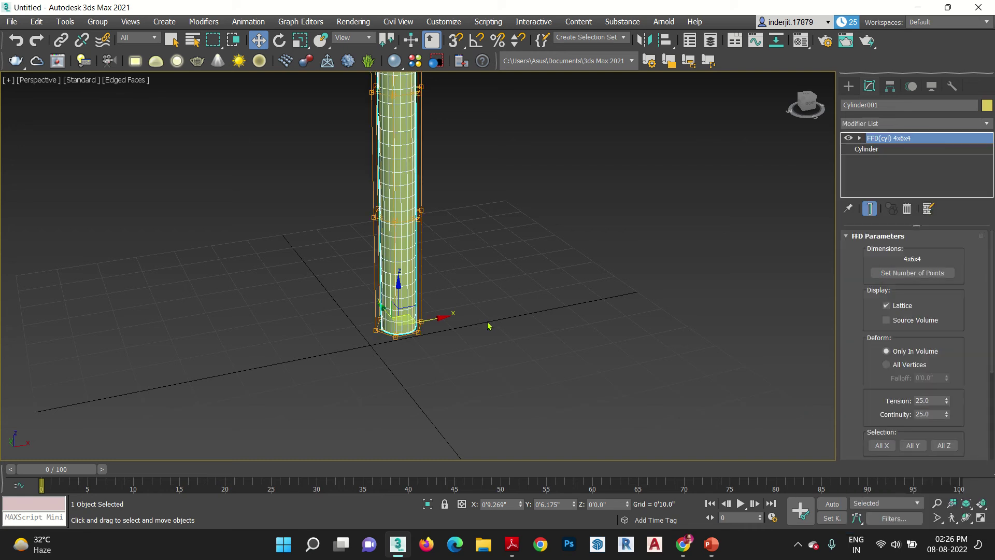
middle_drag(487, 326, 473, 432)
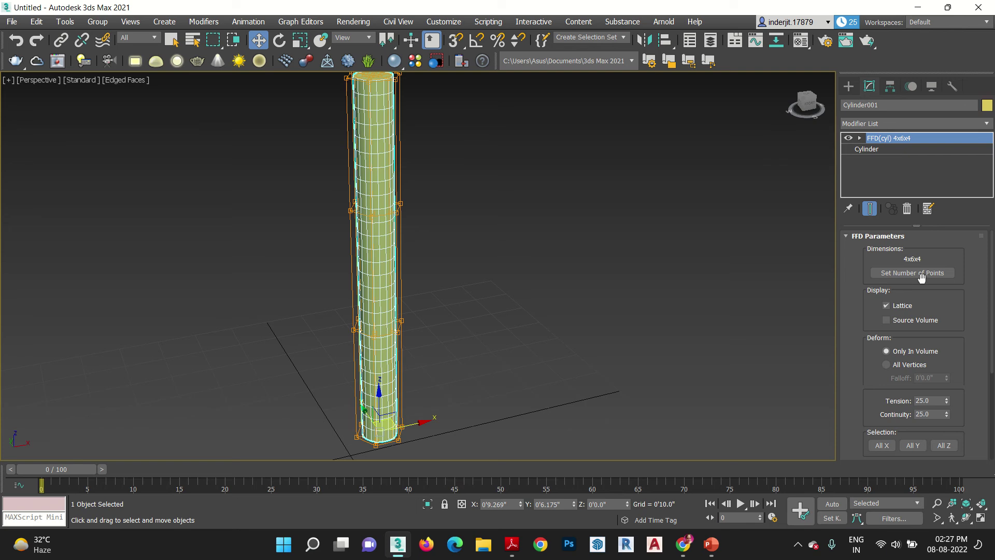
Step: Set the FFD(cyl) lattice to 10 control points along its height, keeping 6 side and 4 radial points
click(915, 275)
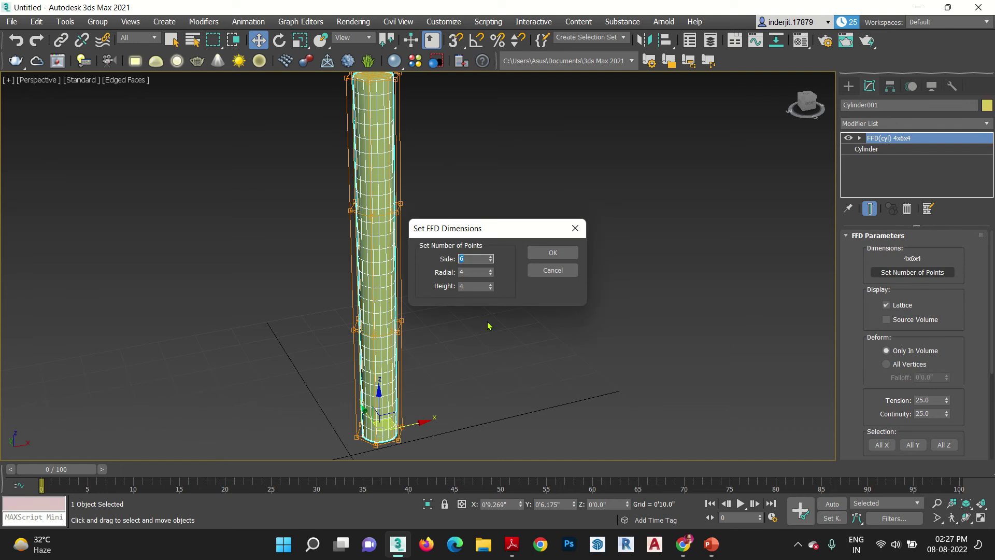
drag(521, 223, 616, 220)
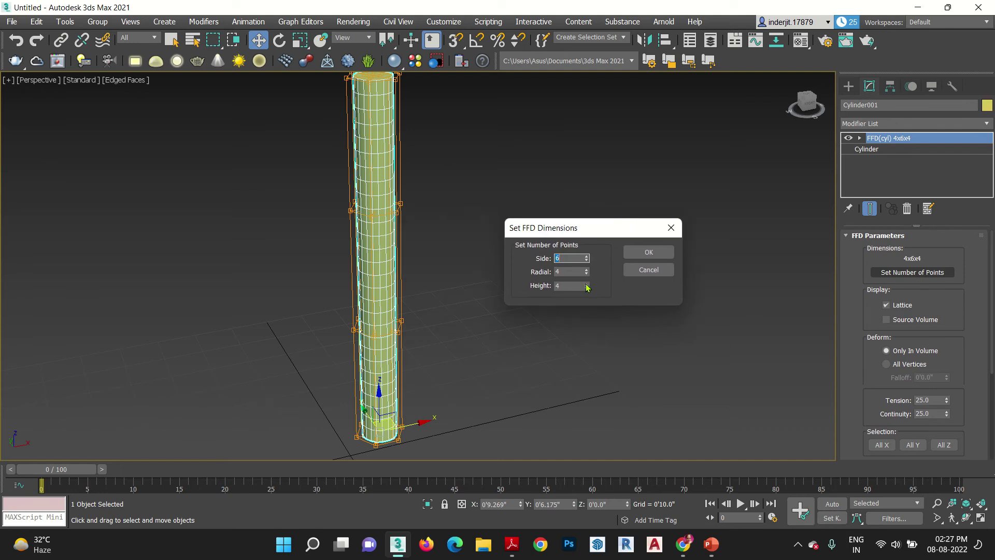
click(586, 256)
click(586, 256)
click(587, 265)
click(587, 265)
click(587, 284)
click(587, 284)
click(656, 252)
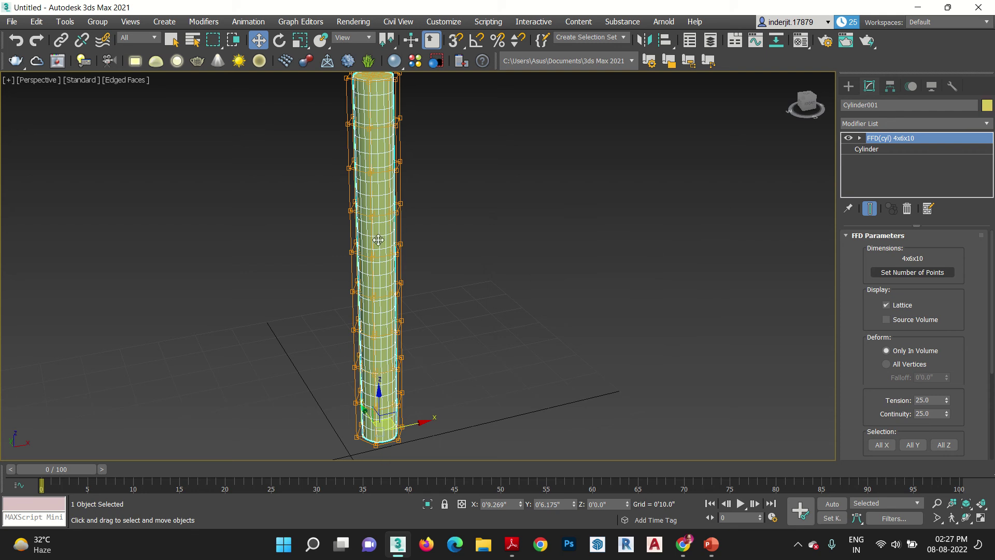
Step: Increase the base cylinder's radius to about 8.9" and return to the FFD(cyl) modifier level
middle_drag(378, 241, 396, 280)
click(866, 150)
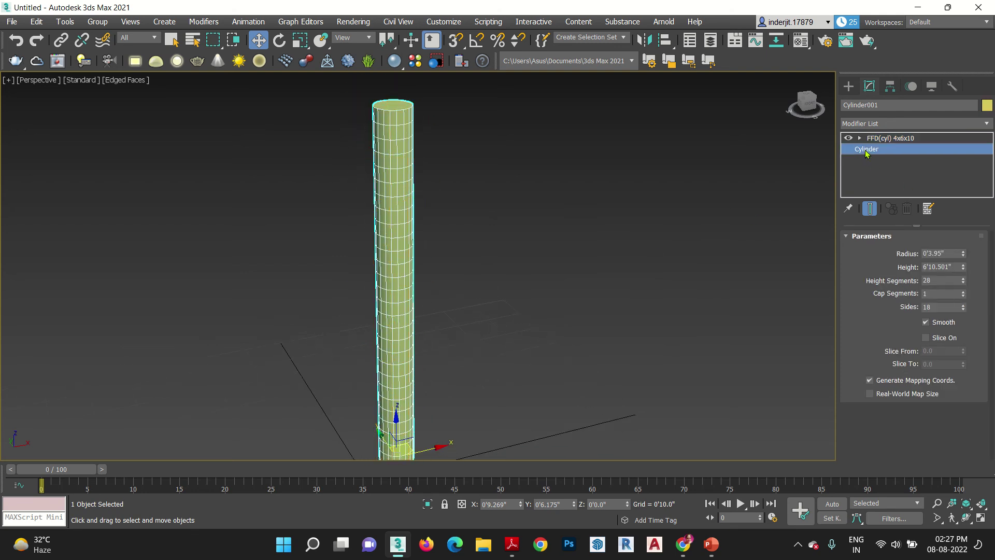
drag(963, 254, 959, 187)
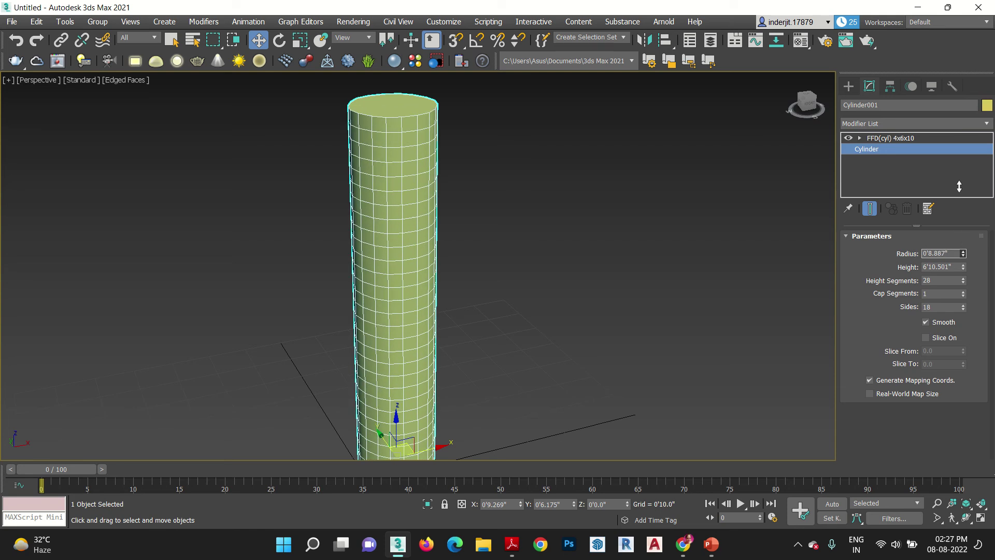
click(907, 138)
middle_drag(495, 305, 544, 202)
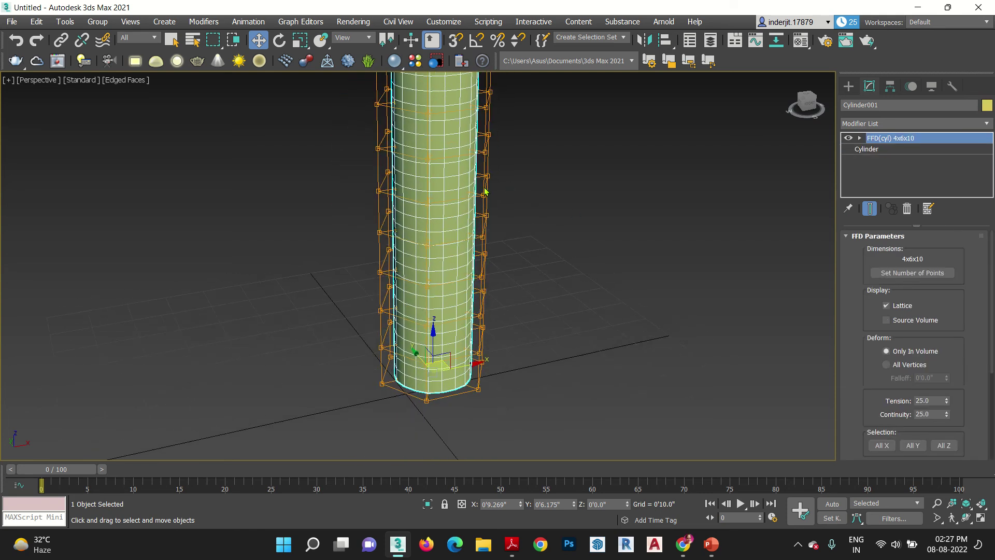
click(484, 192)
click(460, 184)
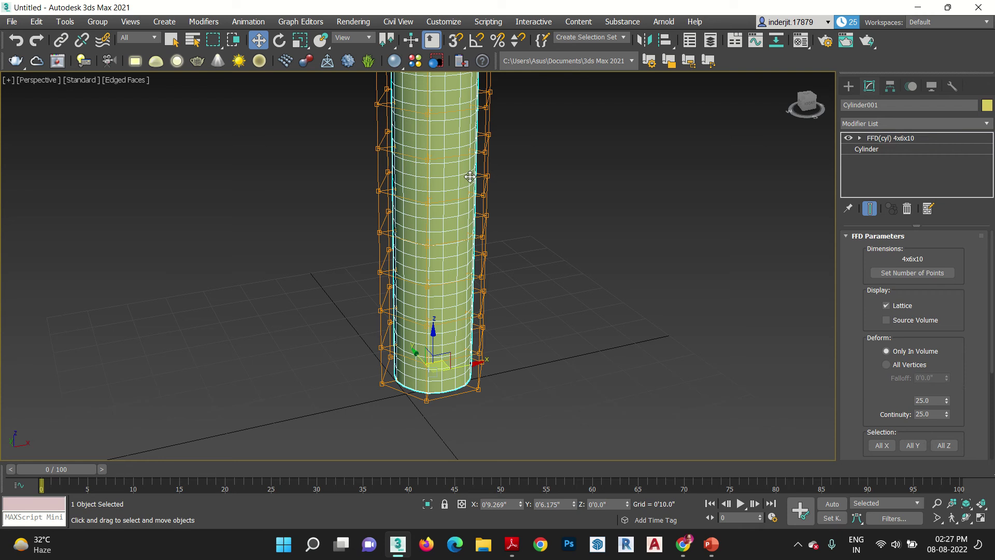
click(480, 183)
click(456, 180)
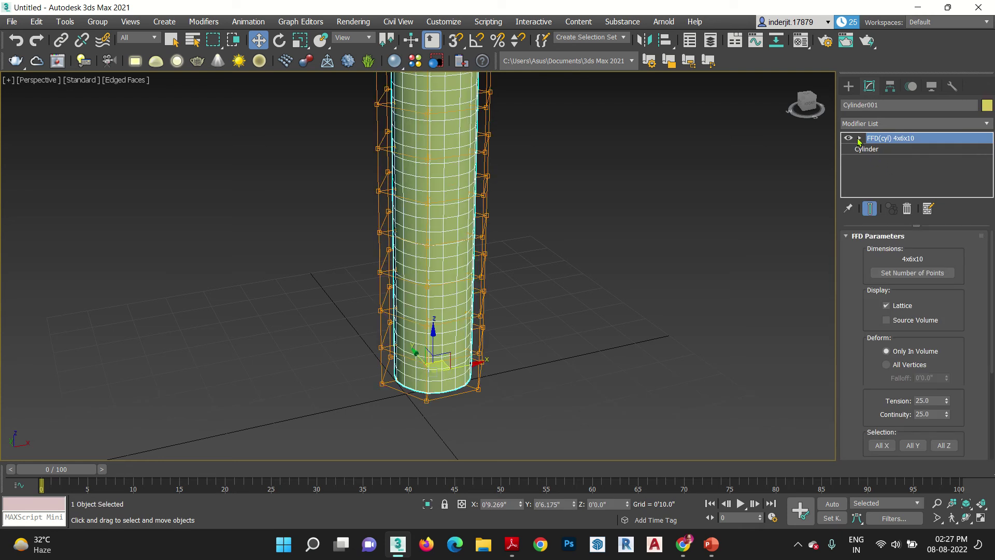
Step: Switch to FFD control-point editing and push lattice points inward on opposite sides of the cylinder at two different heights
click(859, 139)
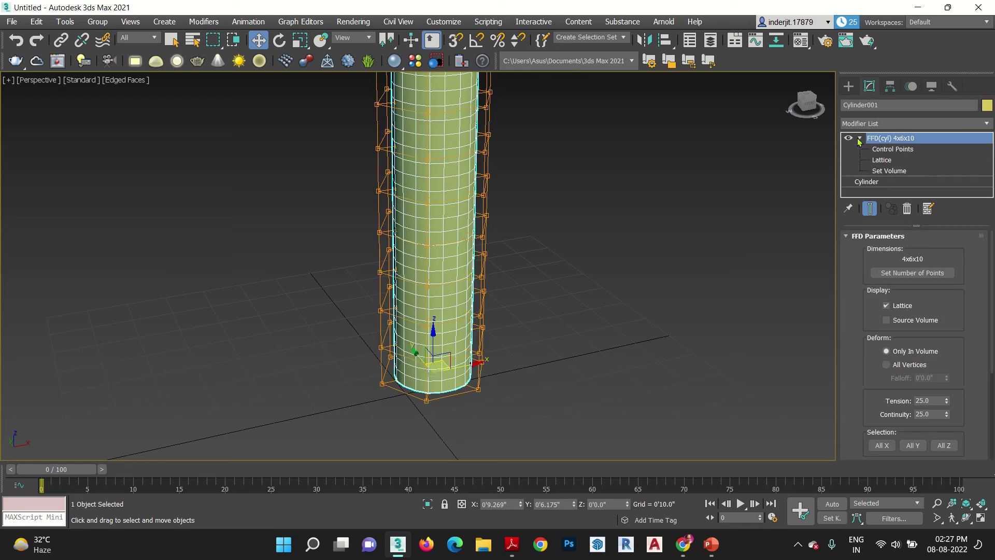
click(882, 150)
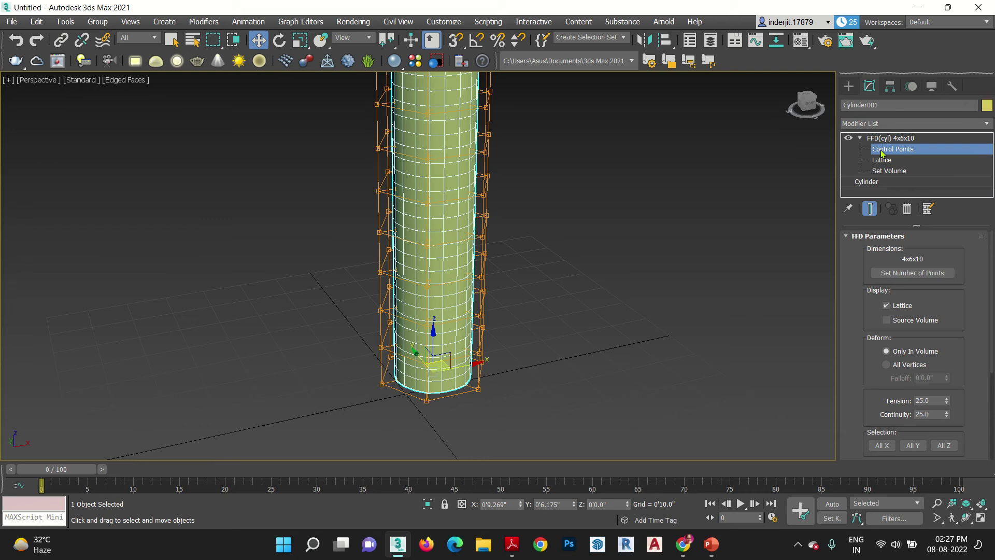
mouse_move(513, 213)
mouse_down()
mouse_move(482, 262)
mouse_move(495, 236)
mouse_up()
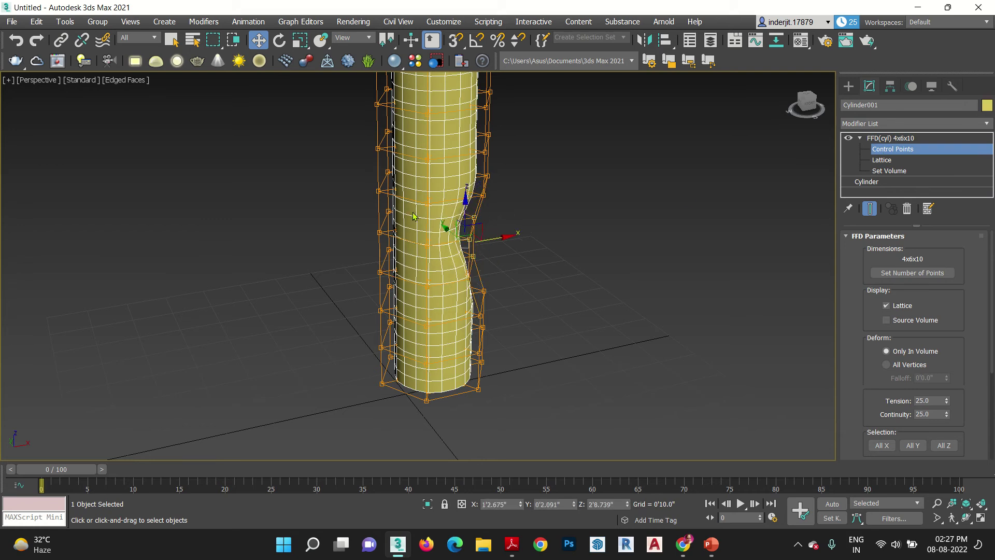
drag(368, 124, 405, 152)
Step: Move the lowest lattice control points inward from both sides to narrow the cylinder's base
drag(368, 359, 426, 423)
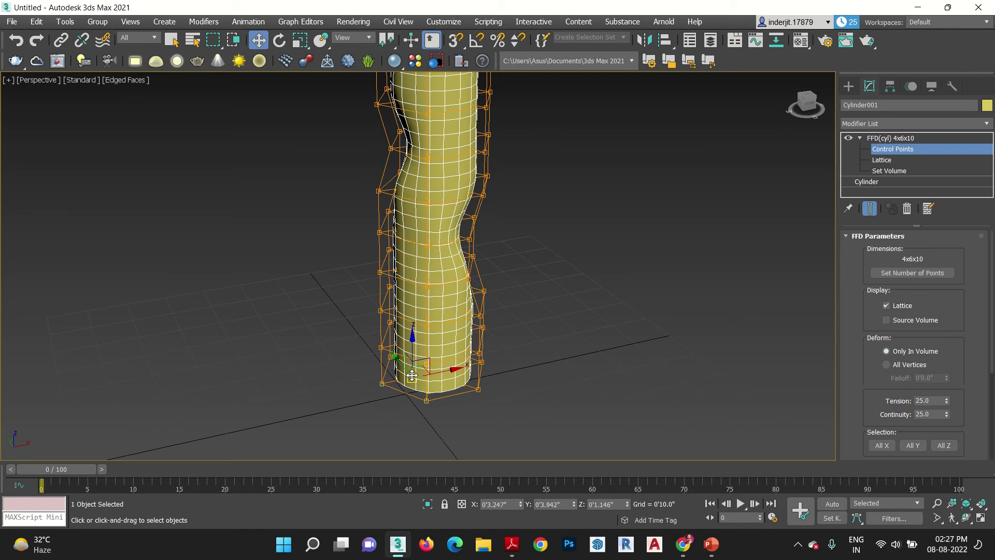
drag(443, 369, 457, 368)
drag(513, 348, 476, 359)
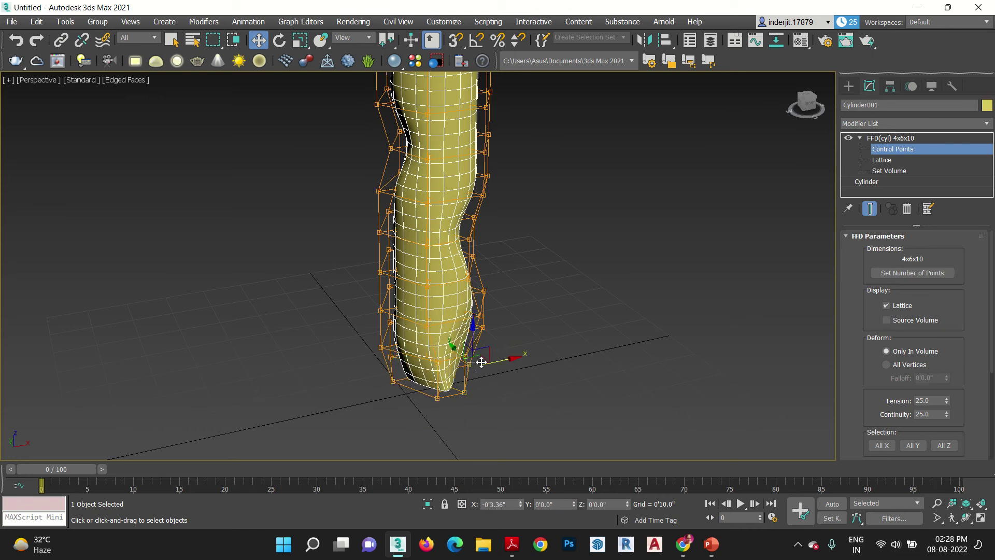
Step: From another viewing side, push mid-height control points inward along Y on one side and higher ones on the opposite side
alt+middle_drag(458, 412, 429, 312)
drag(349, 210, 411, 288)
drag(355, 252, 377, 251)
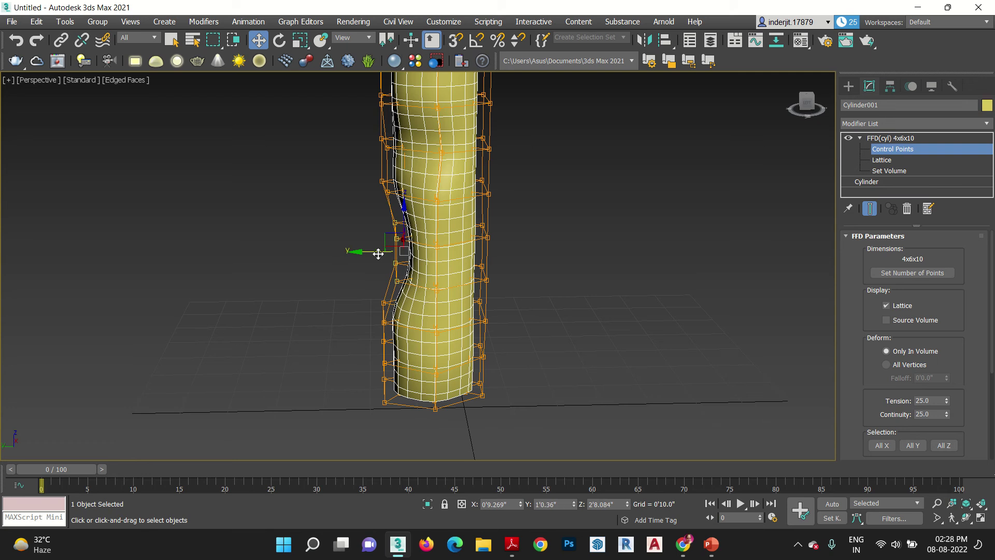
drag(516, 143, 464, 230)
drag(470, 191, 458, 191)
Step: Move the uppermost lattice control points inward from both sides to narrow the cylinder's top
middle_drag(454, 215, 437, 402)
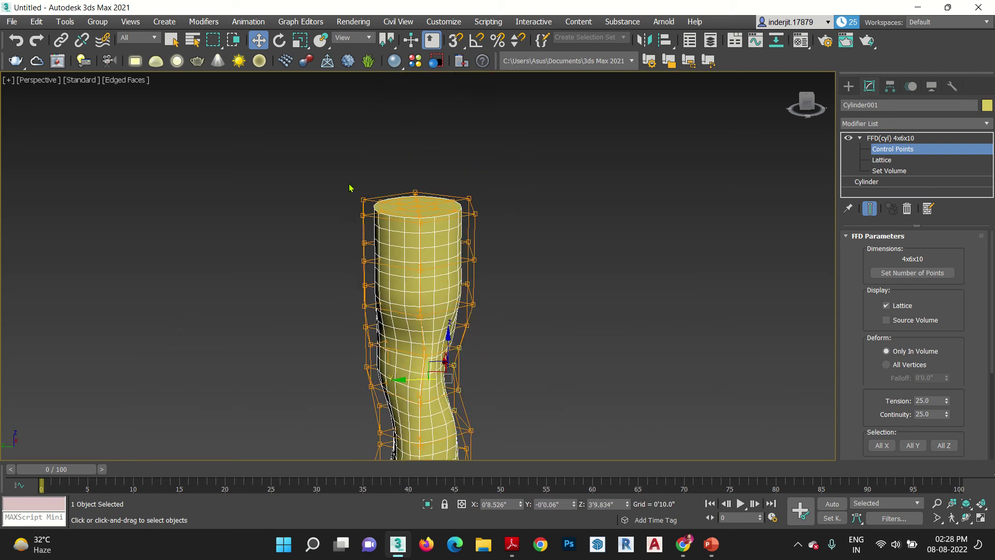
drag(348, 187, 394, 255)
drag(342, 219, 367, 219)
drag(493, 173, 458, 212)
Step: Leave control-point editing, deselect the cylinder and examine the whole deformed shape
click(871, 138)
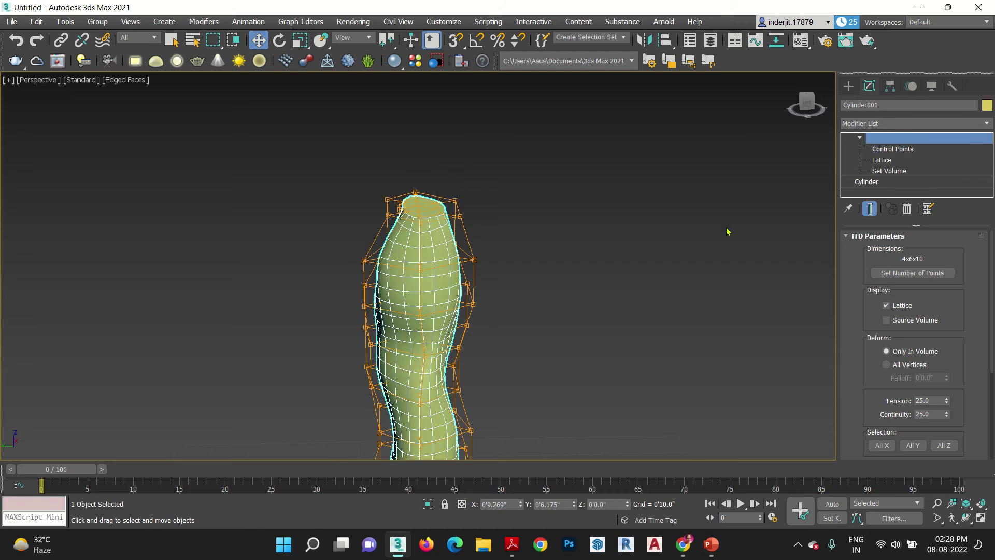
click(669, 248)
scroll(539, 249, up, 3)
scroll(570, 310, down, 6)
alt+middle_drag(570, 309, 393, 358)
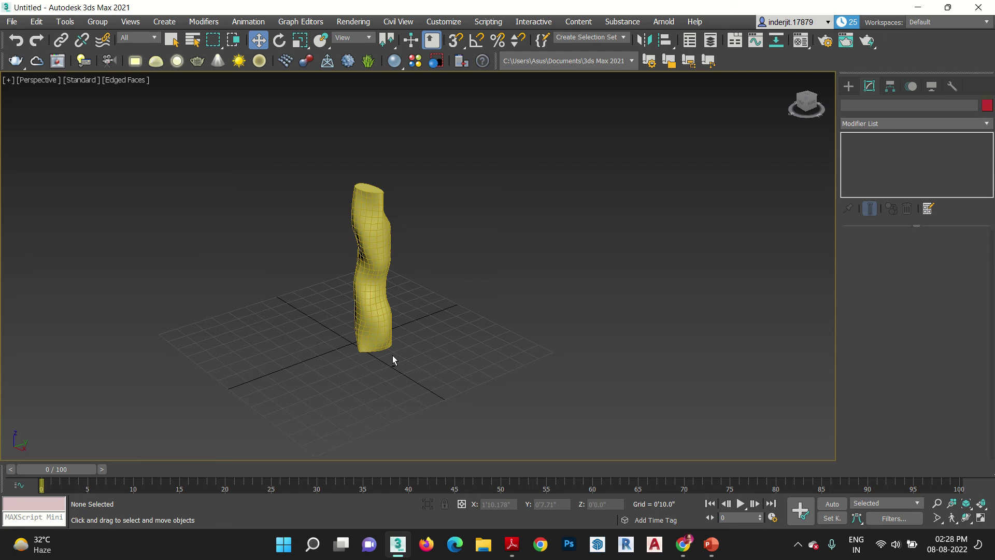
Step: Remove the FFD(cyl) modifier from the cylinder and look over the FFD types in the modifier list
click(392, 353)
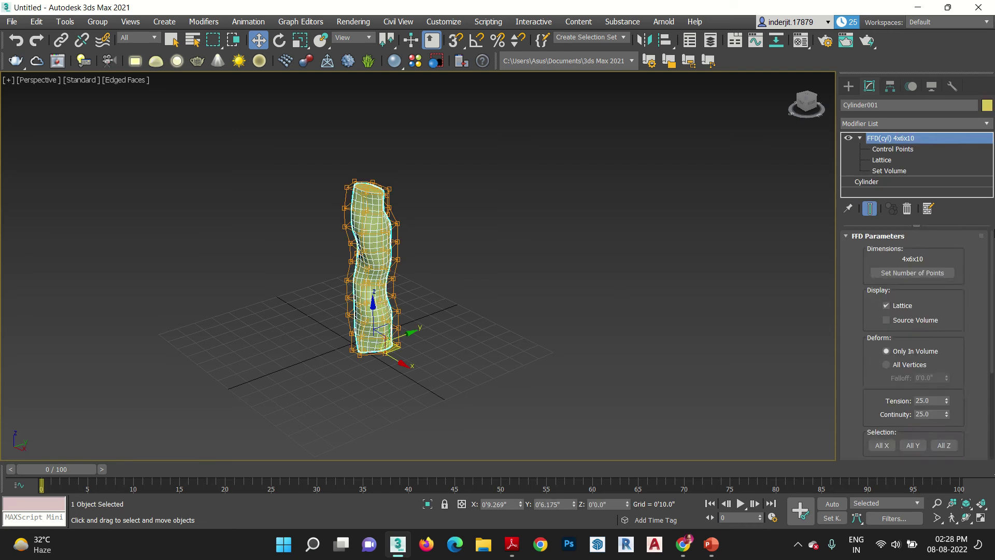
click(907, 208)
click(886, 125)
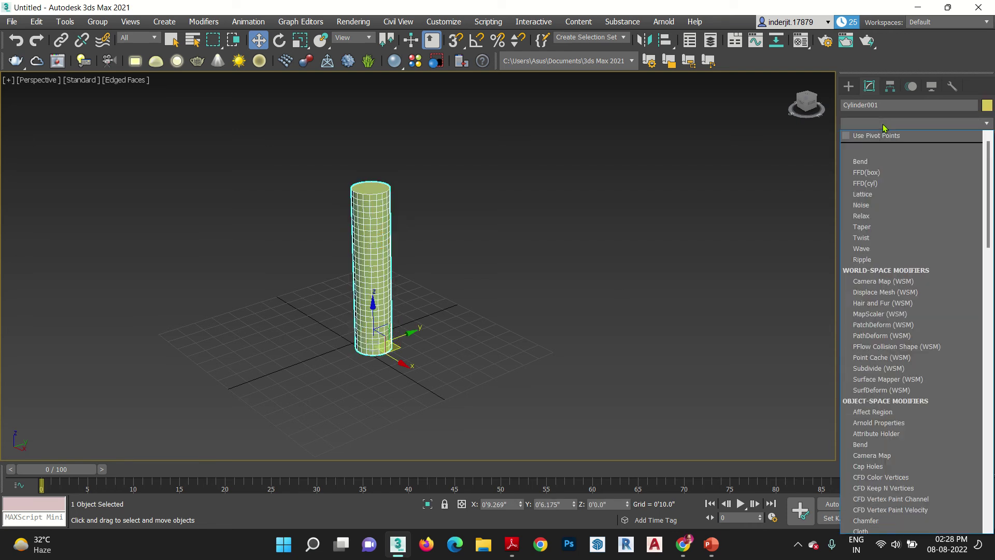
key(f)
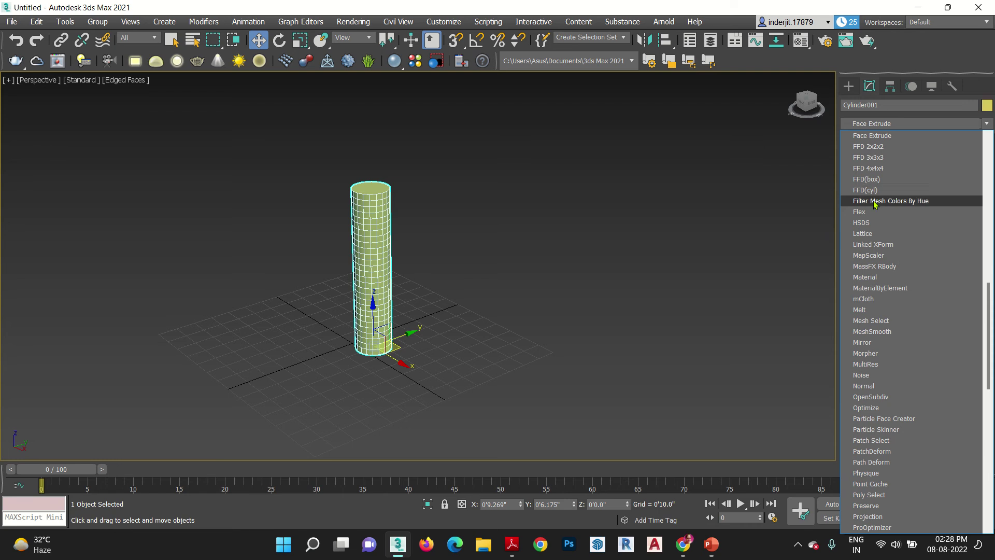
click(576, 313)
Step: Delete the cylinder and create a sphere with a radius of about 2'6.8" near the grid's centre
key(Delete)
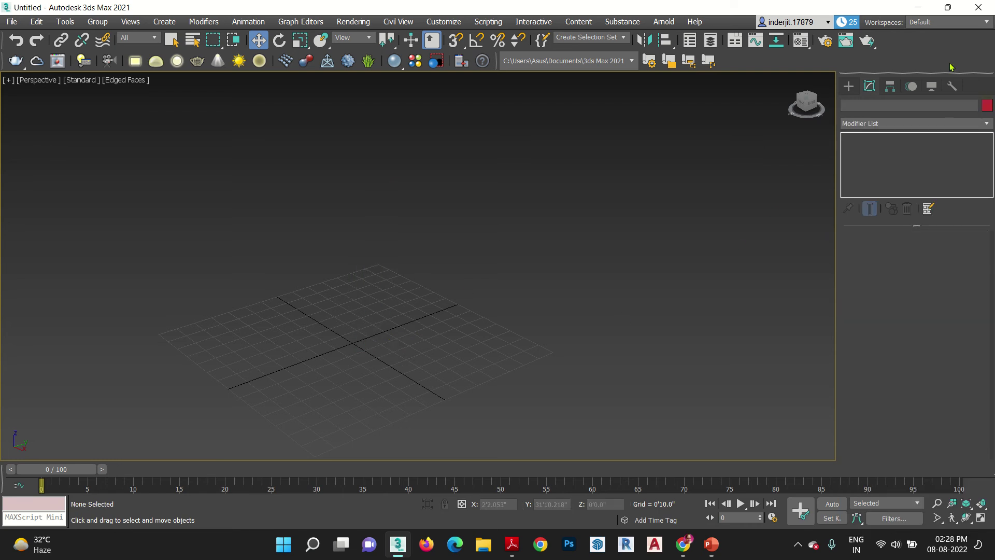
click(848, 86)
click(887, 174)
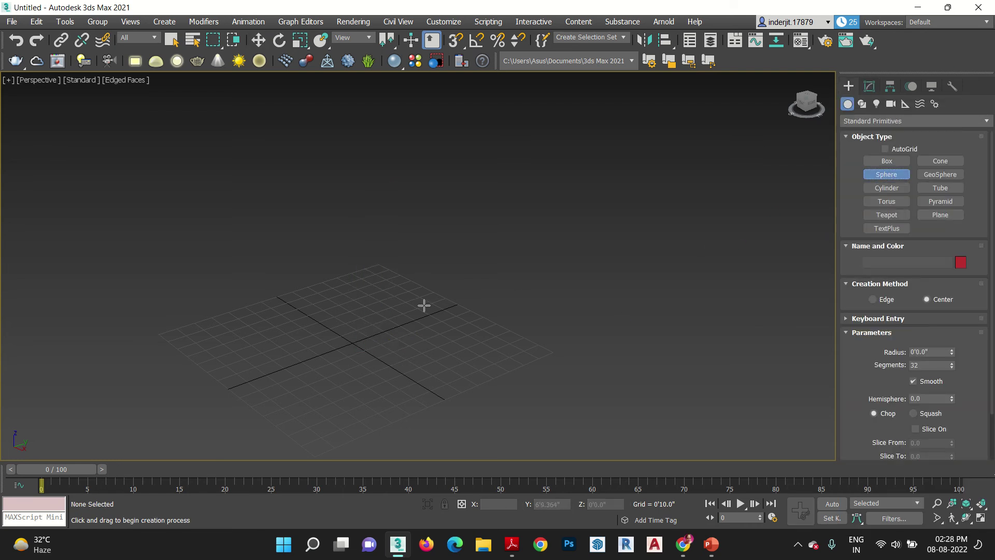
drag(338, 311, 333, 336)
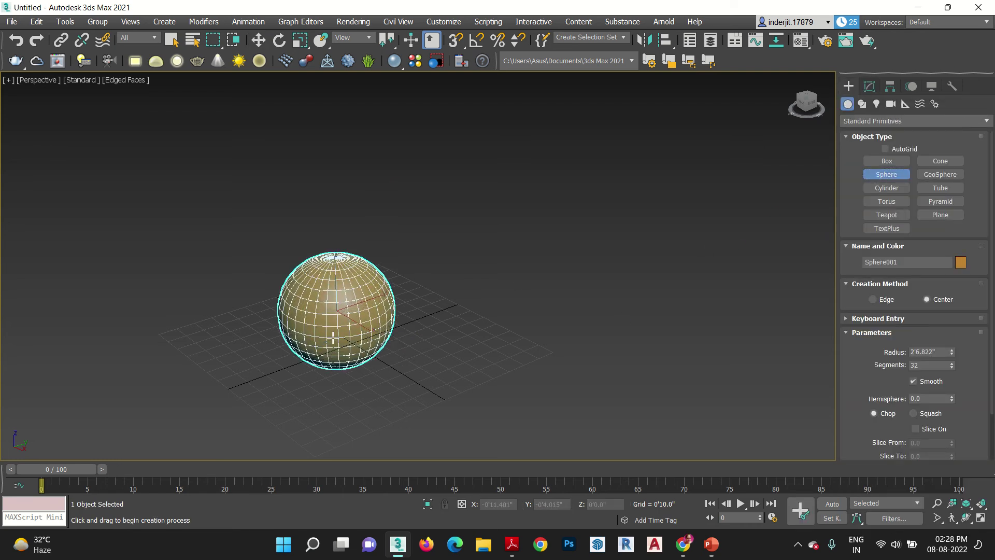
key(w)
Step: Raise the sphere along Z to a height of about 1'9.5"
middle_drag(360, 340, 418, 308)
scroll(389, 306, up, 2)
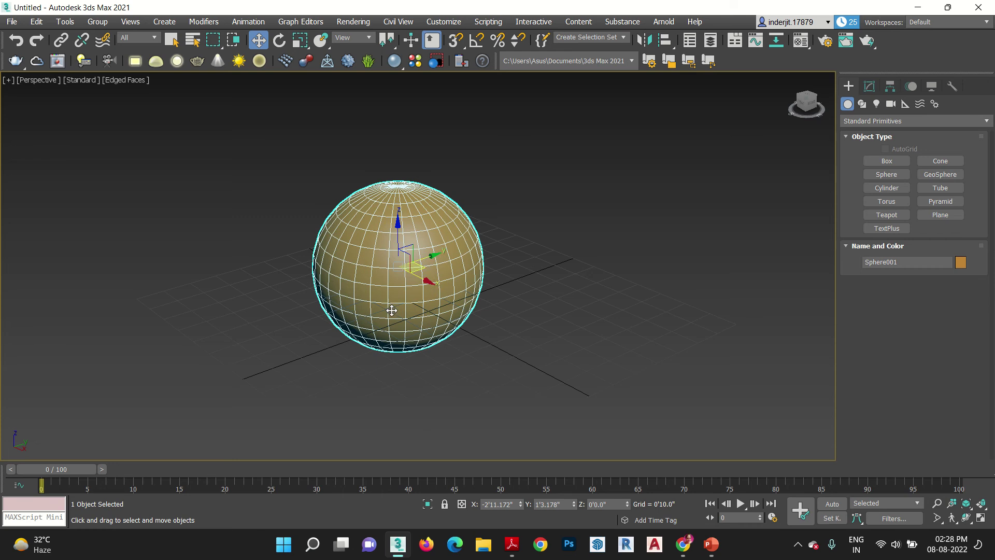
drag(397, 238, 468, 326)
Step: Look up the Lattice modifier in the sphere's modifier list without applying it
click(870, 86)
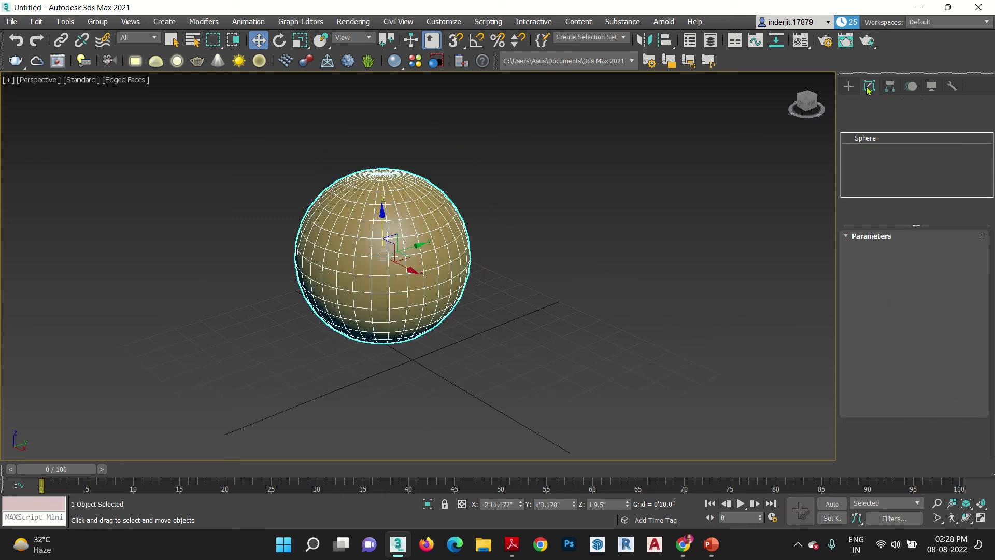
click(881, 123)
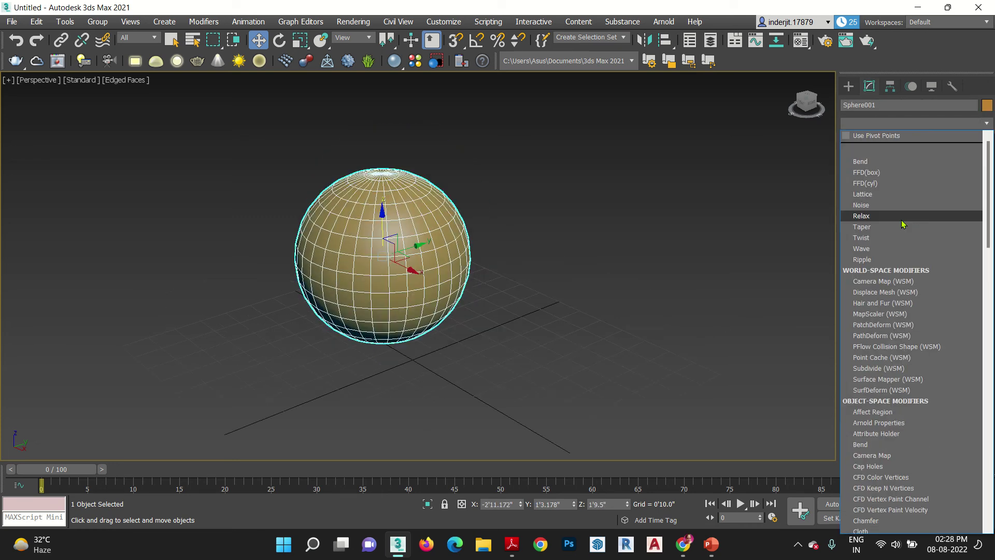
text(l)
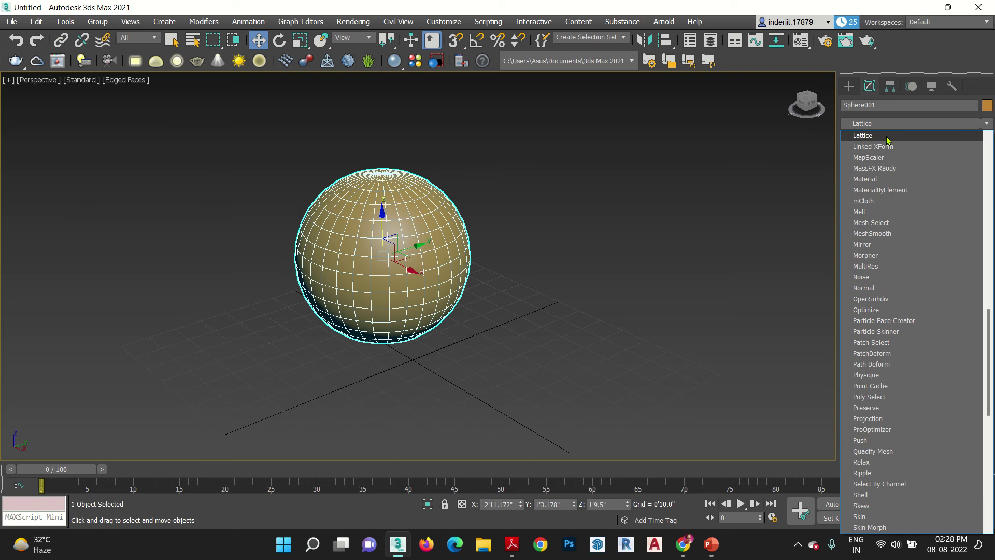
click(644, 303)
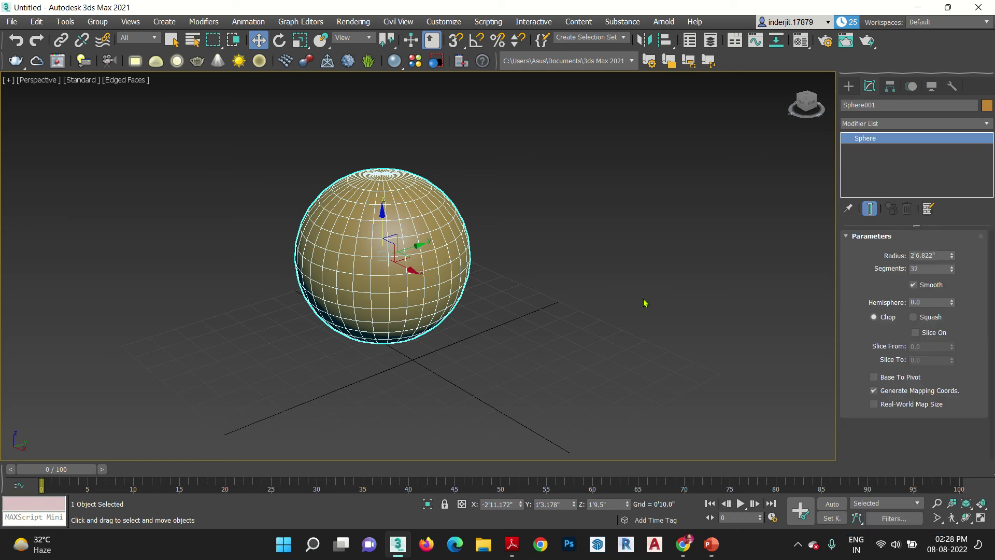
Step: Switch the perspective view to wireframe display and deselect the sphere
key(F3)
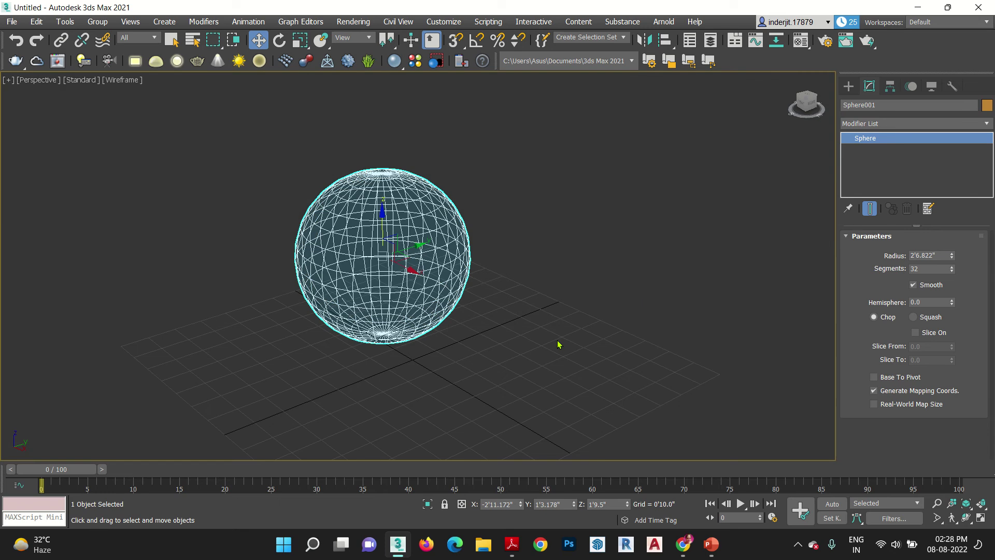
click(435, 362)
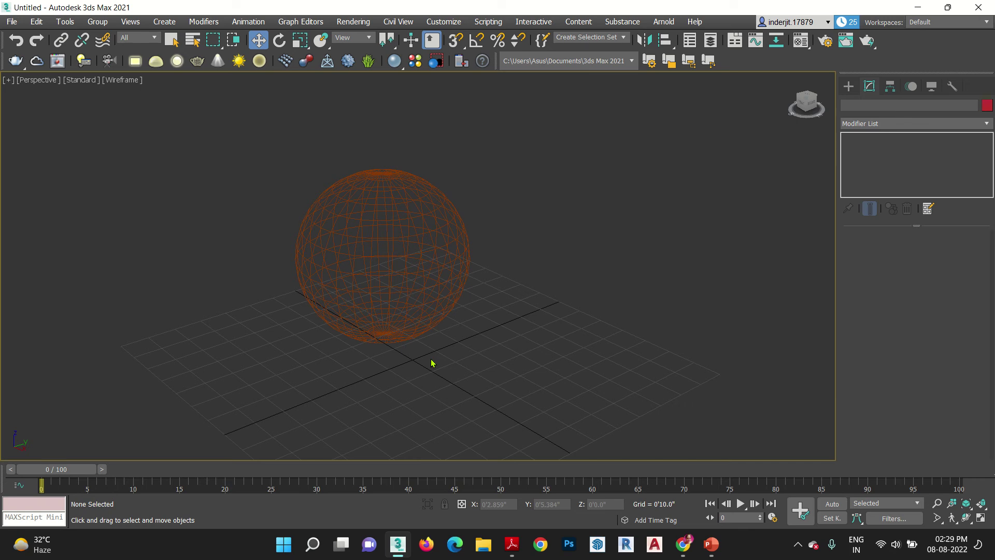
Step: Render the perspective view, close the render windows, and decline changing the current renderer to V-Ray
click(866, 41)
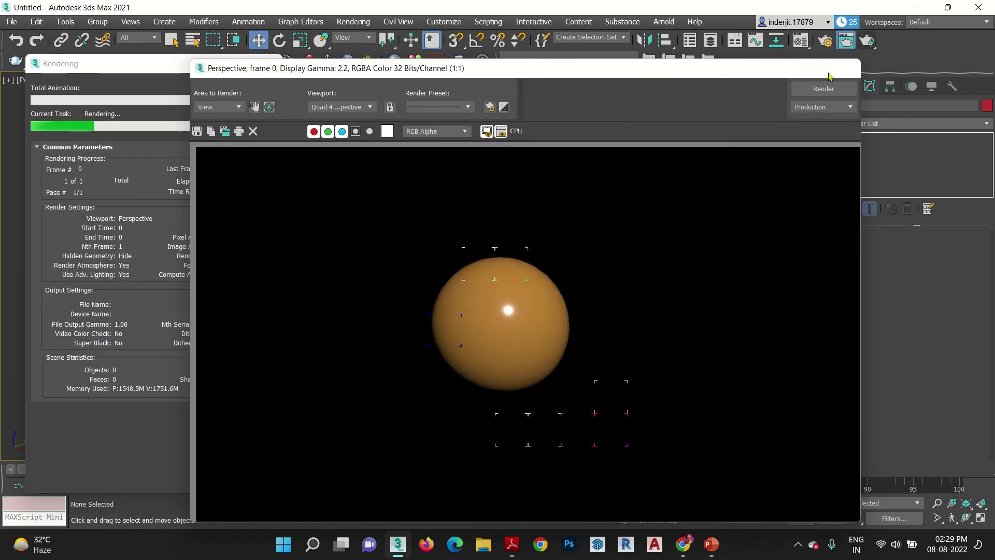
click(848, 67)
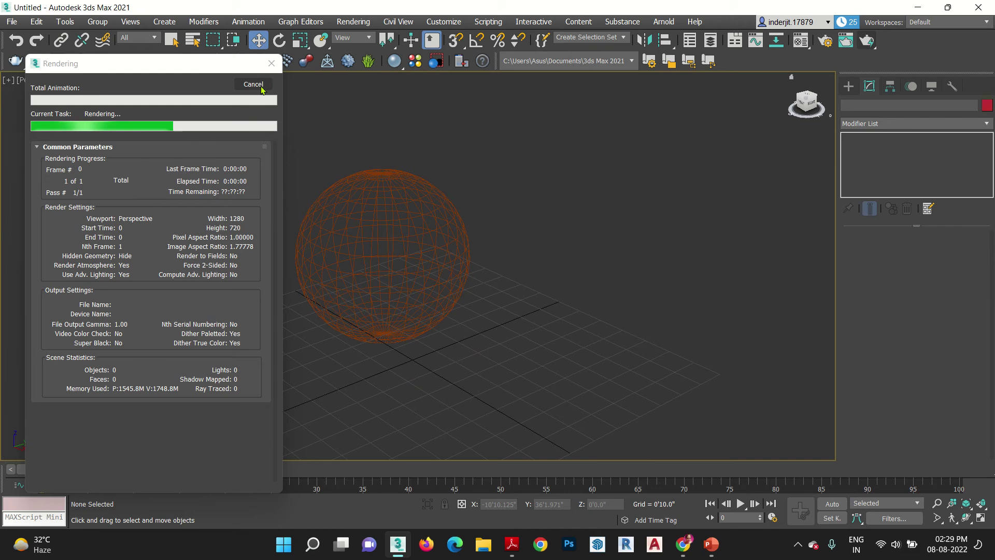
click(259, 61)
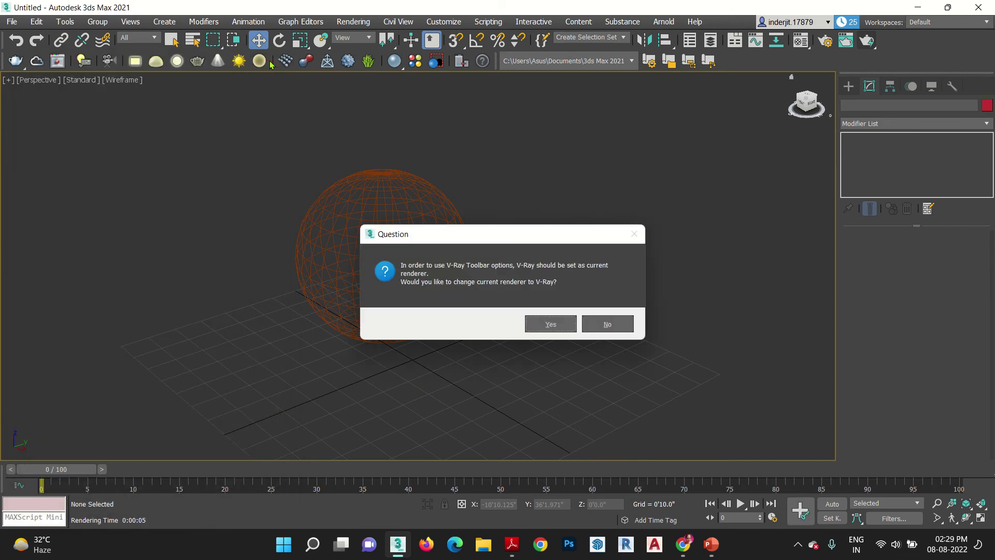
click(603, 325)
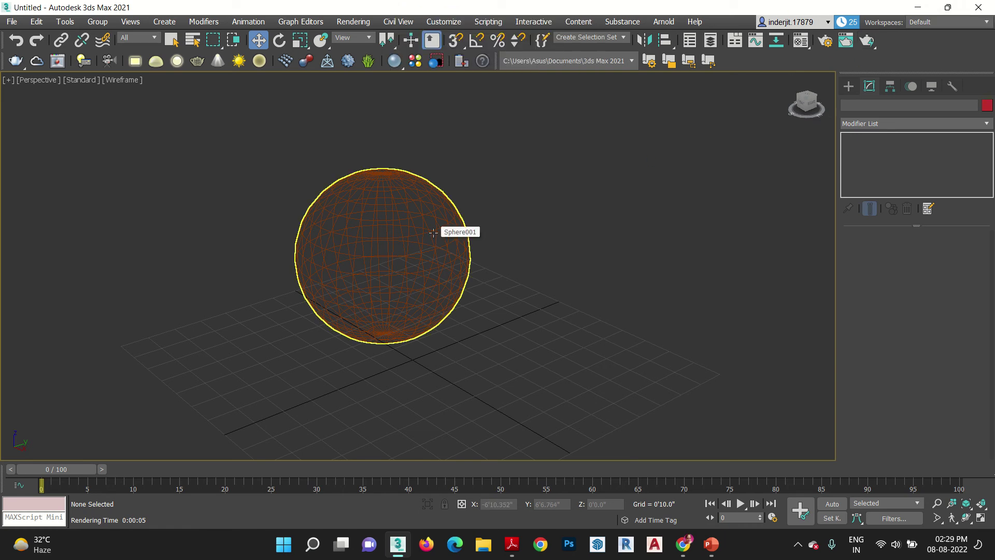
Step: Return the perspective view to shaded display with edged faces and apply the Lattice modifier to the sphere
key(F3)
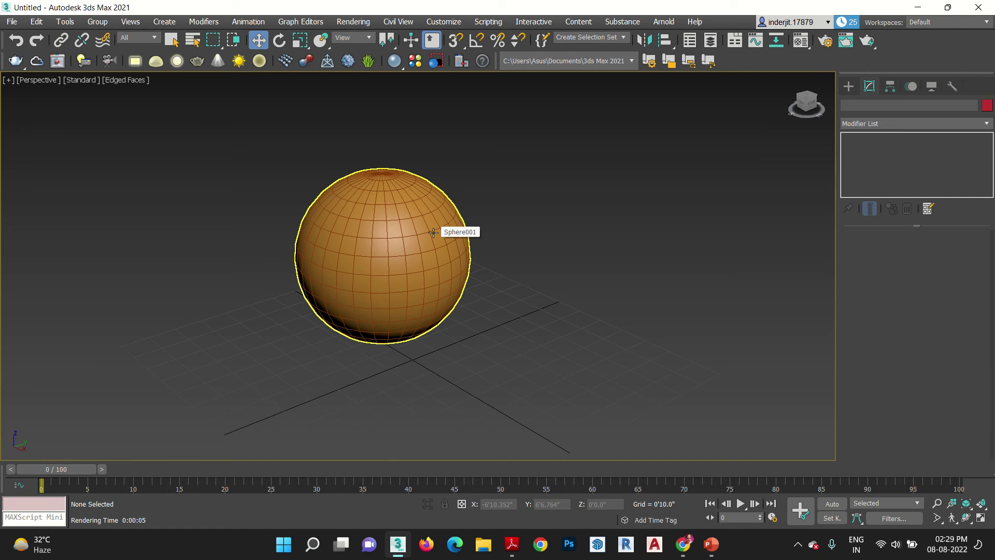
click(360, 226)
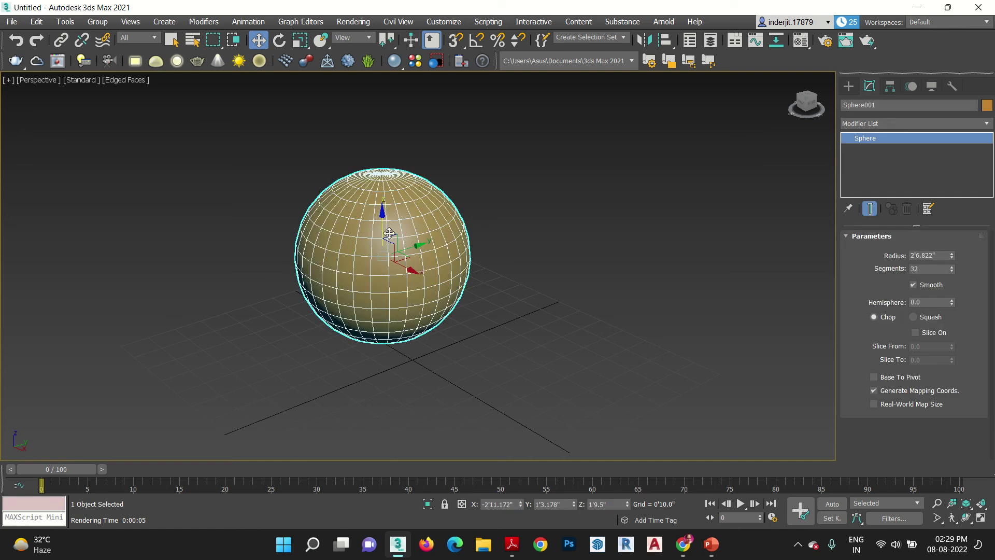
click(852, 124)
click(858, 126)
click(887, 124)
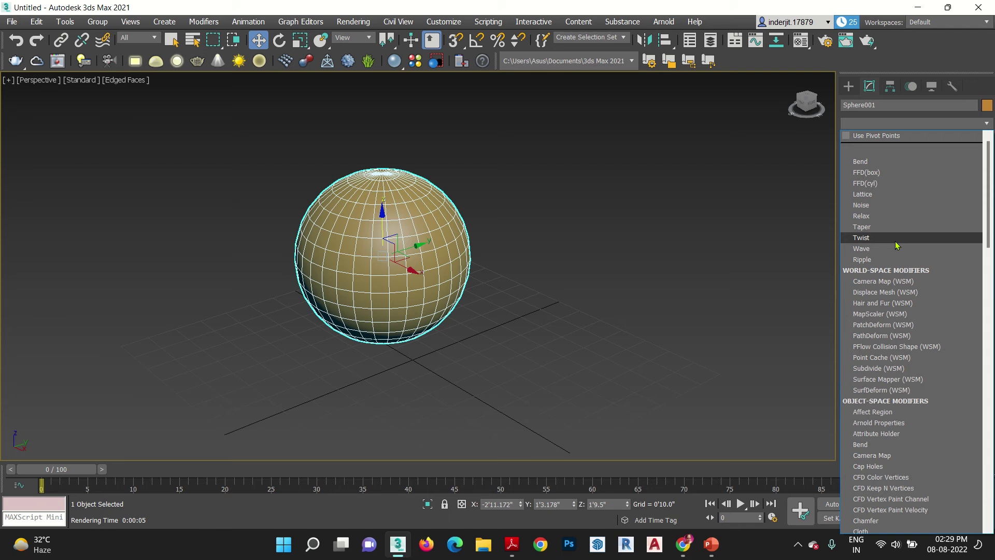
text(l)
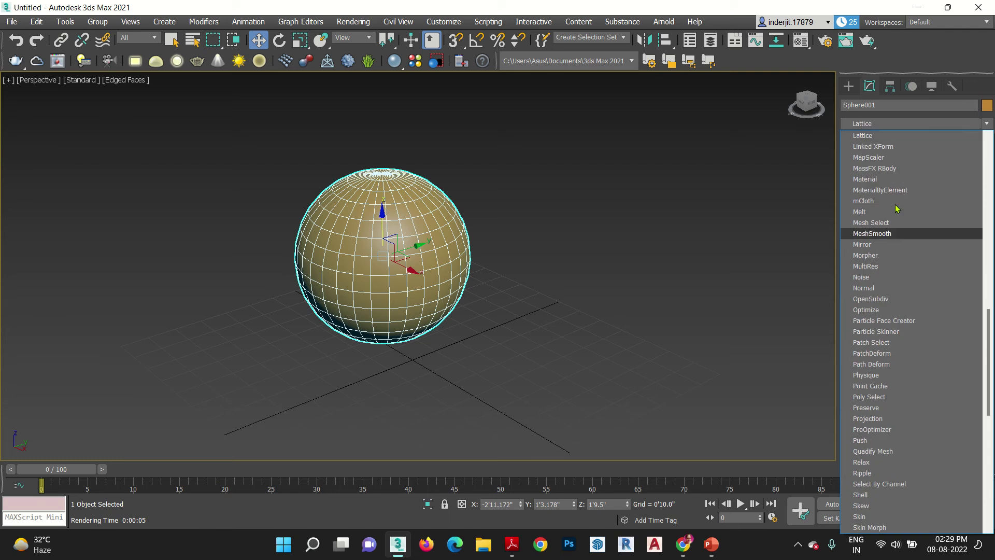
click(897, 136)
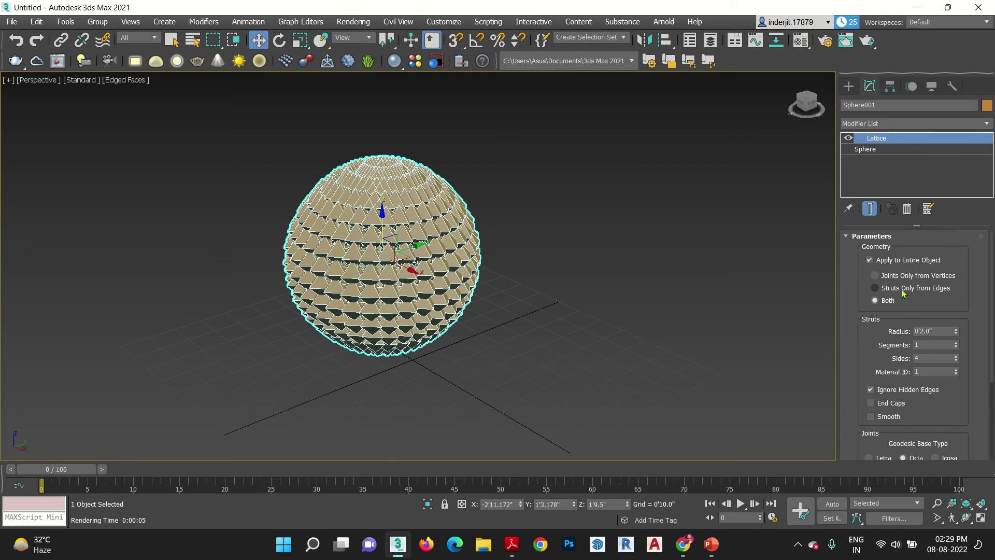
Step: Limit the lattice to joints only from vertices, try the Tetra and Octa base types, and choose Icosa with a joint radius of 0'1.0"
click(887, 283)
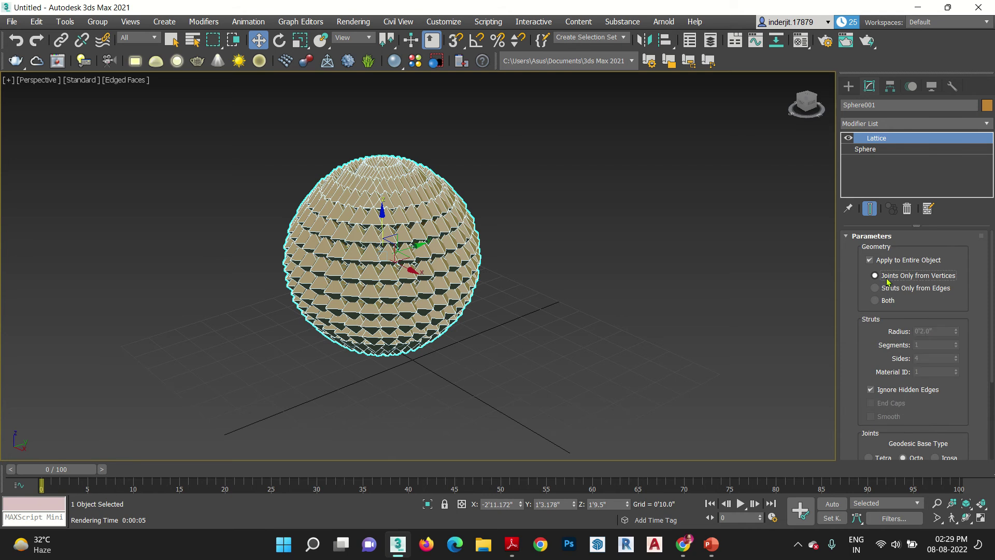
scroll(860, 363, down, 5)
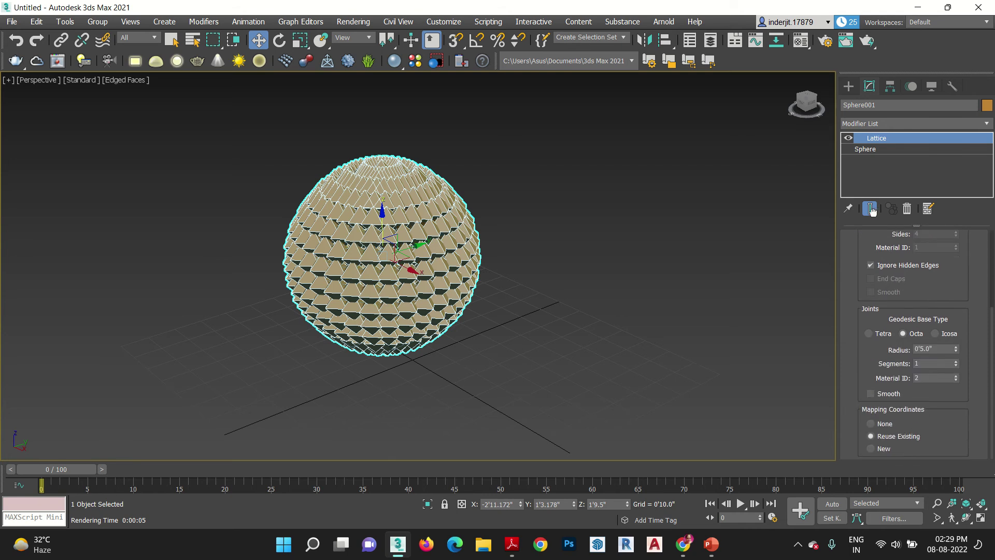
click(884, 336)
scroll(471, 313, up, 4)
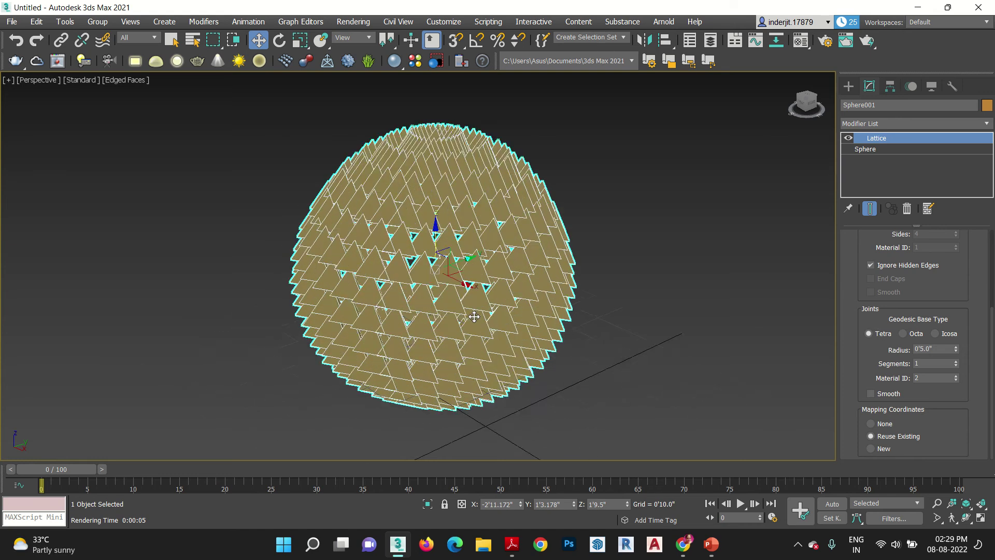
click(903, 333)
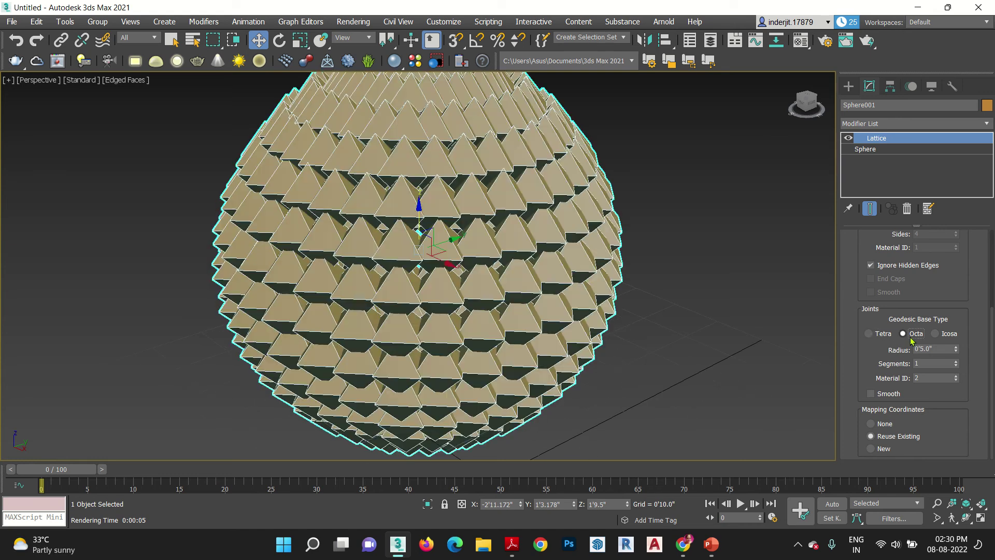
click(939, 334)
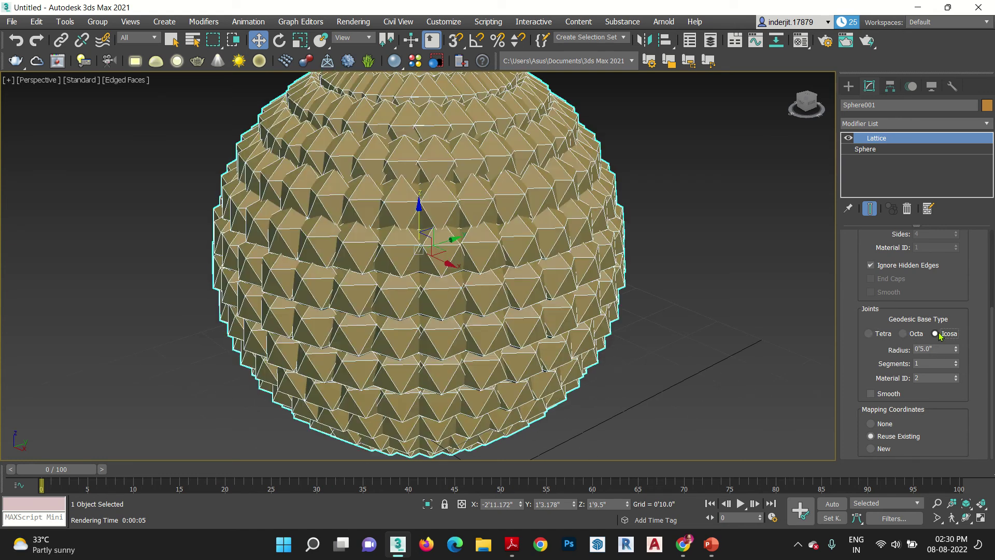
drag(956, 352, 957, 354)
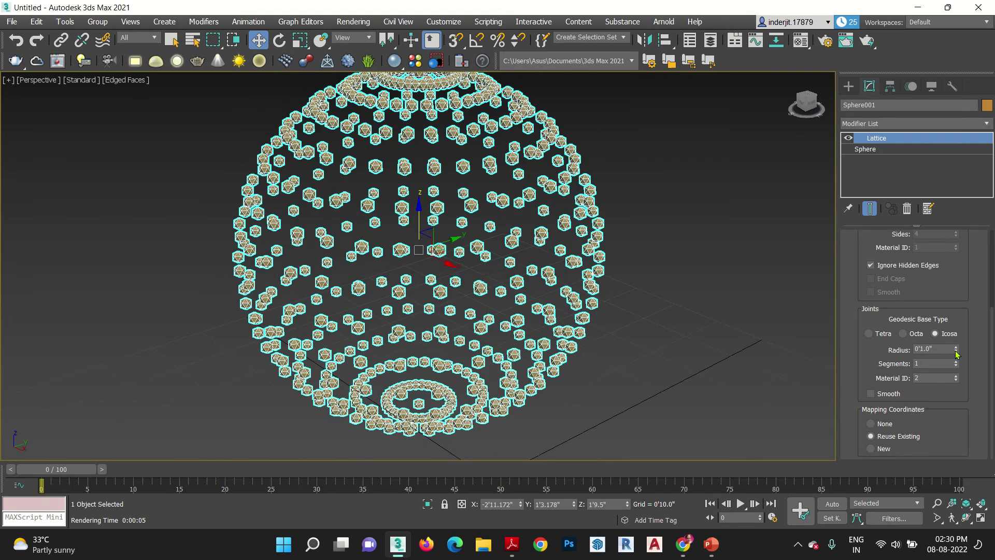
Step: Try raising the joint segments to 5 and return them to 1
scroll(516, 277, up, 6)
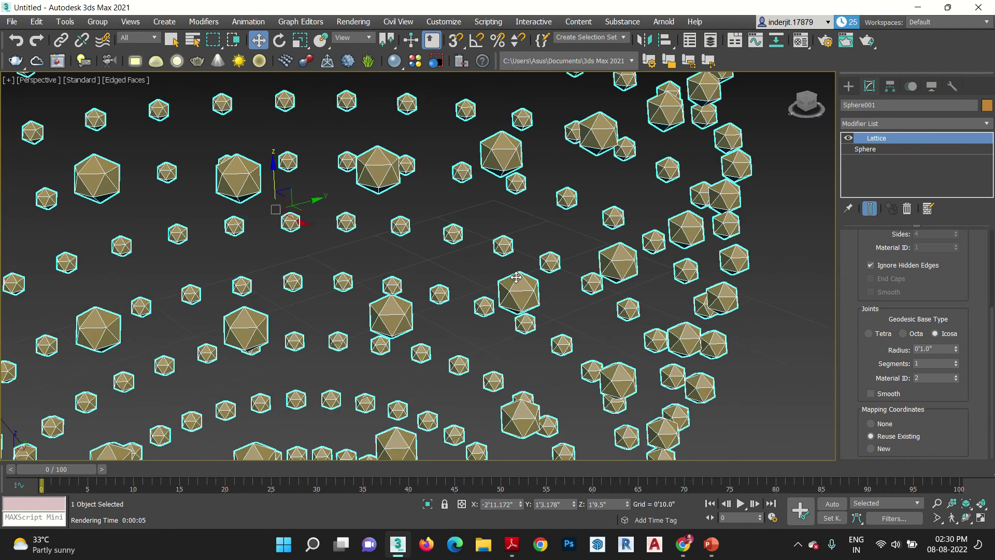
click(957, 361)
click(957, 361)
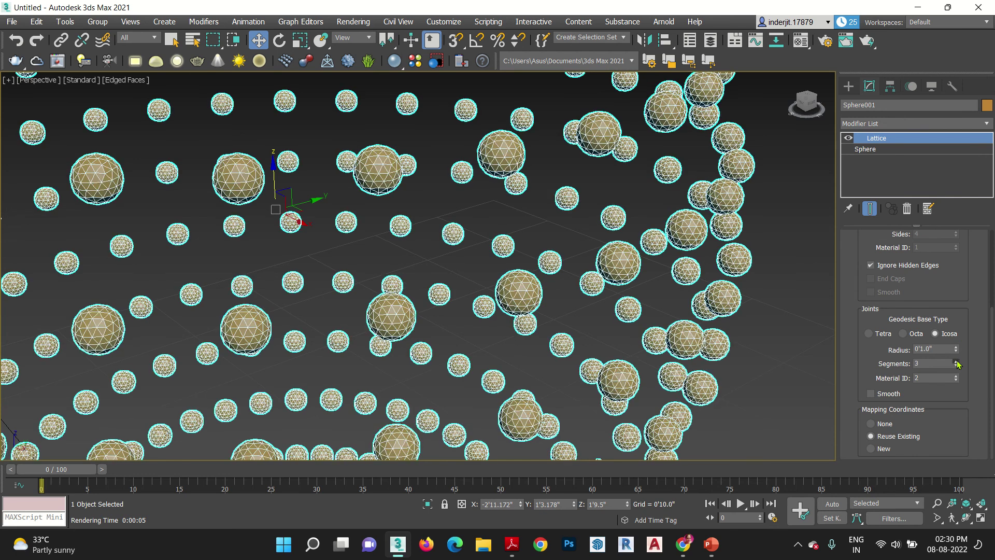
click(957, 362)
click(957, 361)
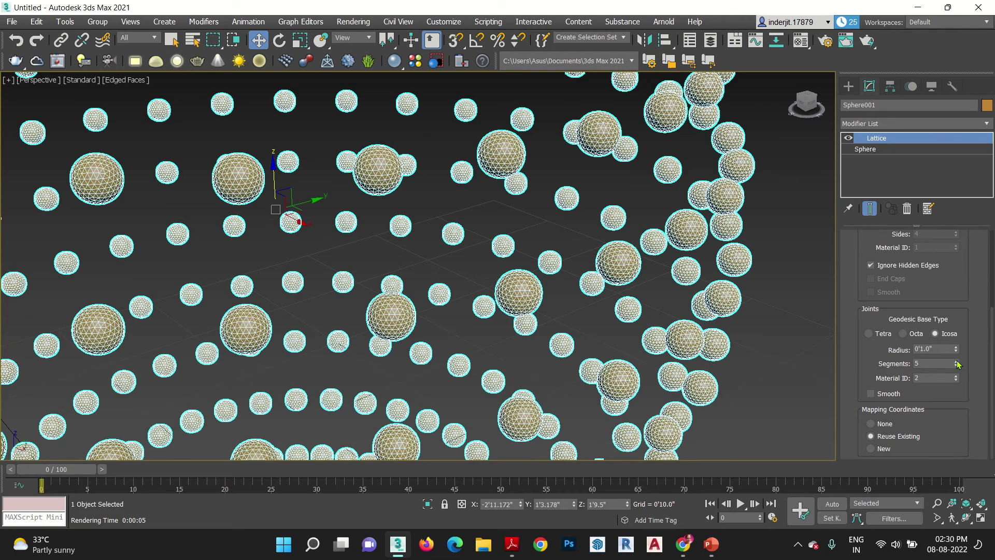
click(956, 365)
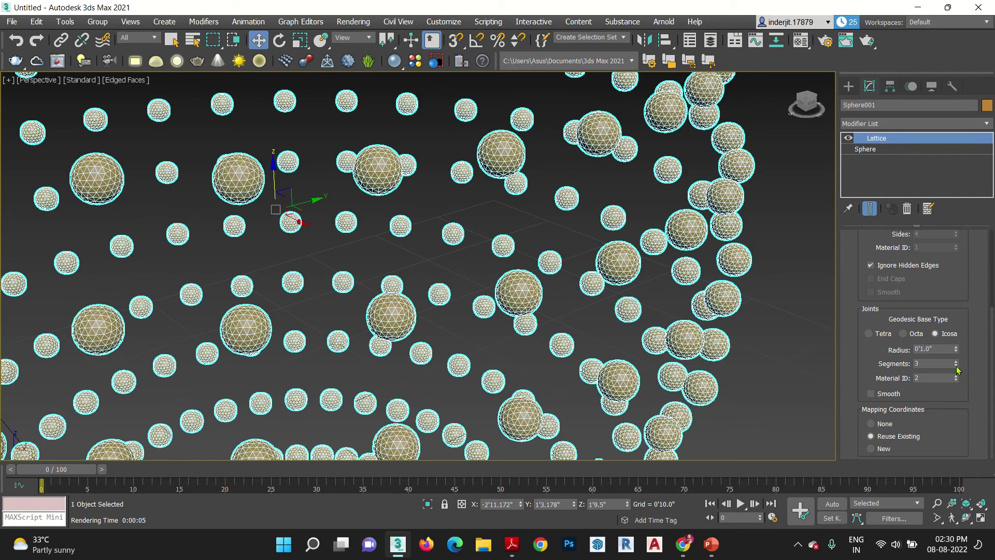
click(956, 366)
click(956, 365)
click(956, 365)
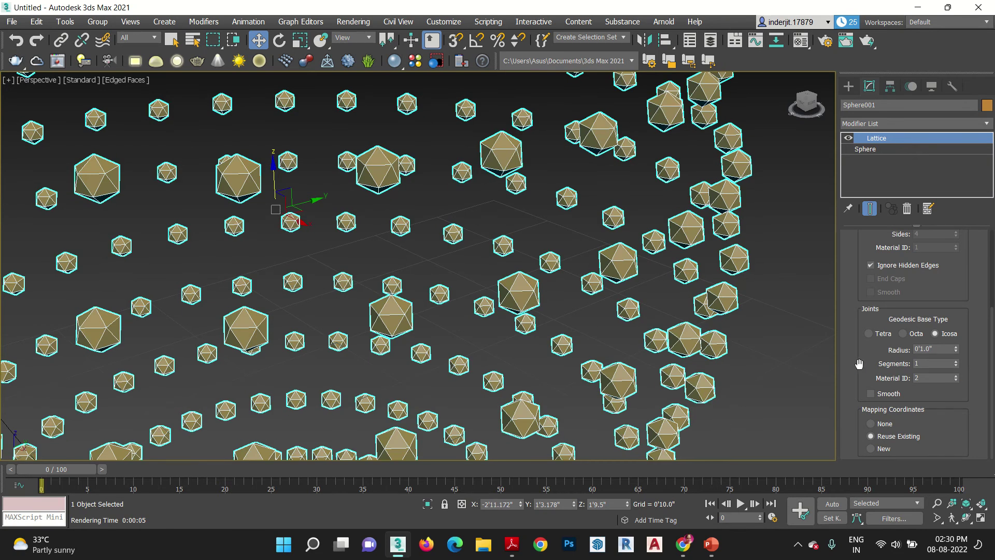
Step: Switch the lattice geometry to struts only from edges and set the strut radius to 0'0.5"
scroll(858, 364, up, 5)
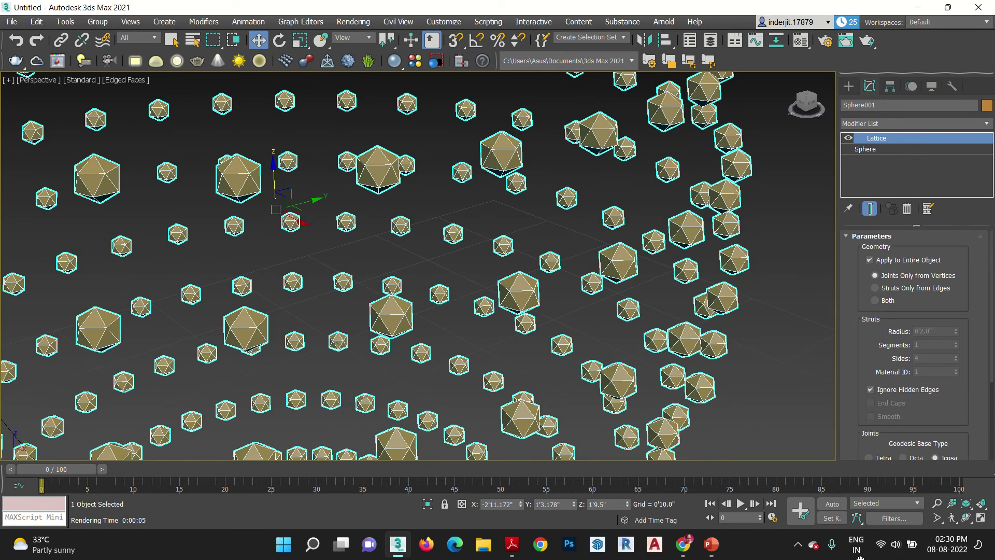
click(916, 293)
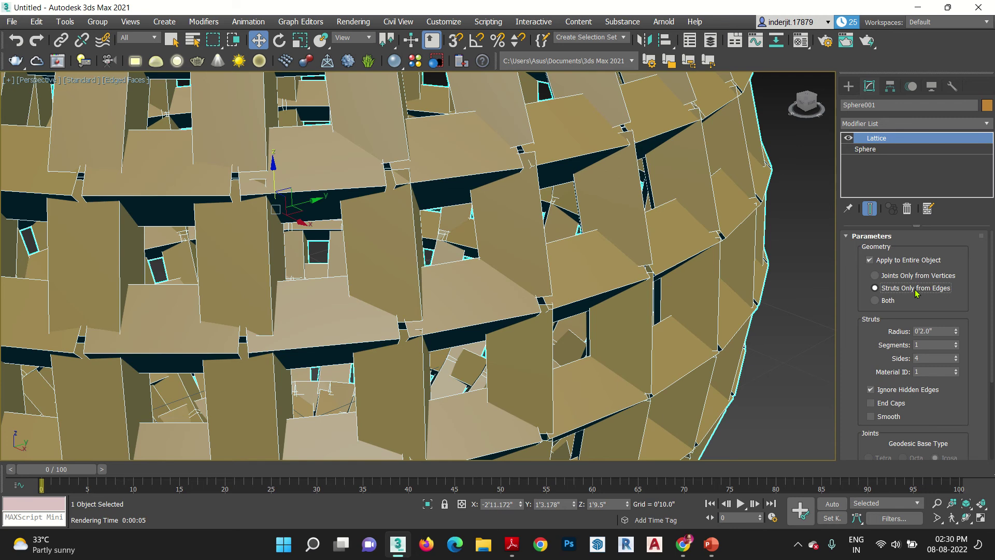
scroll(582, 282, down, 10)
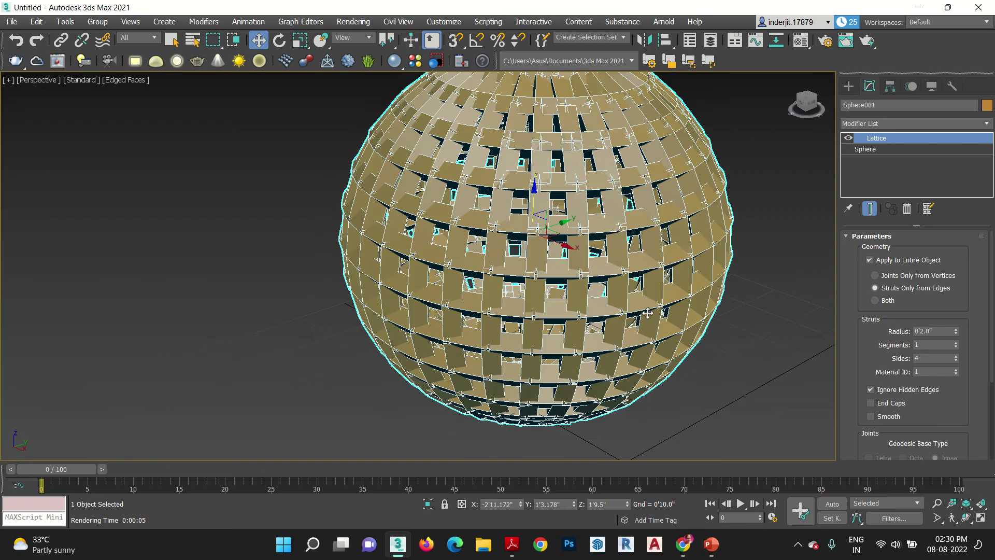
middle_drag(674, 362, 583, 327)
click(955, 333)
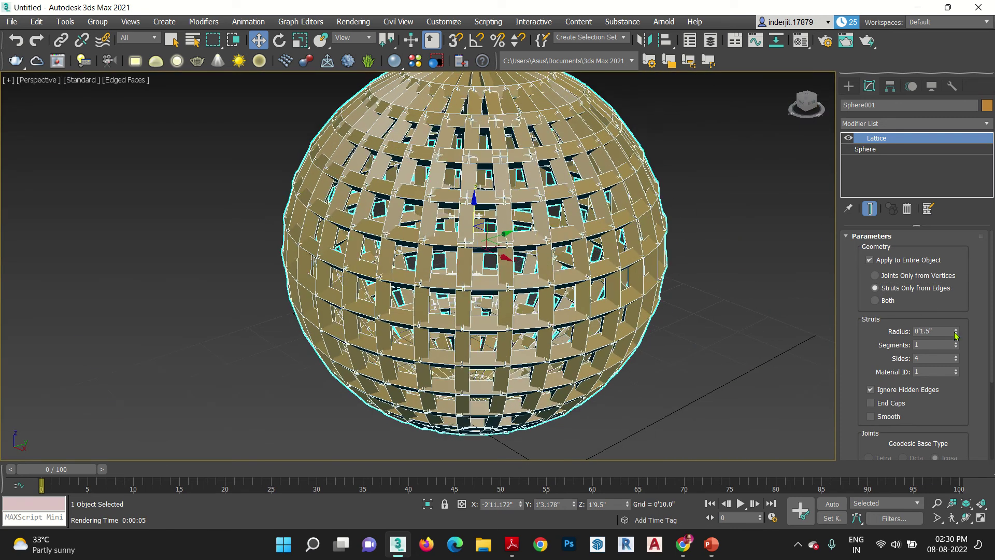
click(955, 334)
click(955, 335)
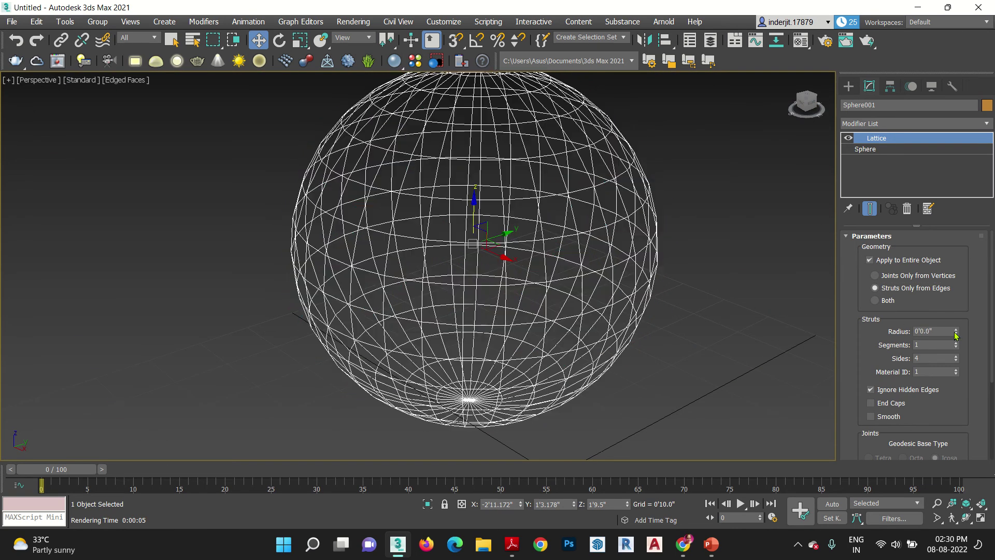
click(958, 330)
scroll(728, 355, up, 1)
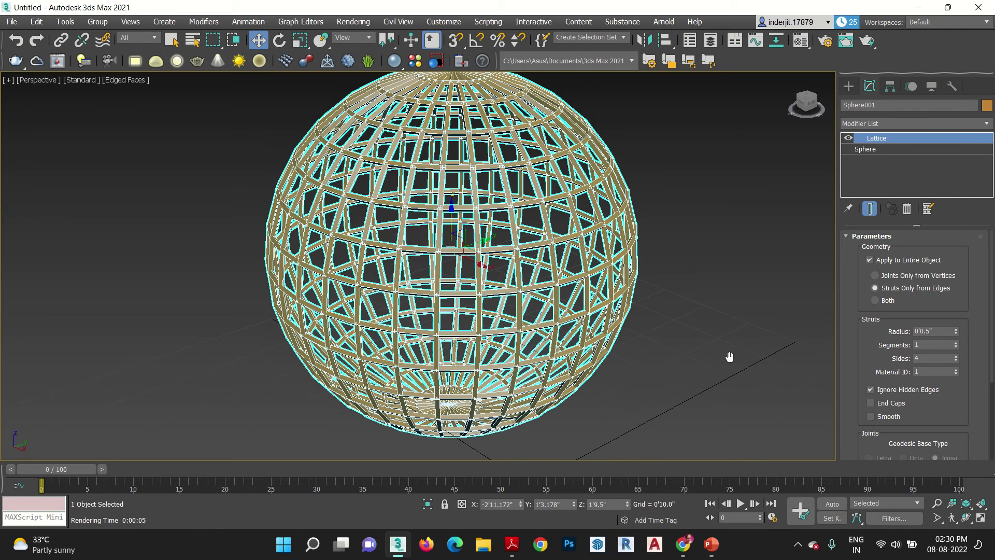
Step: Increase the lattice struts' segments to 4 and inspect the divisions up close
scroll(617, 337, up, 5)
scroll(606, 338, down, 1)
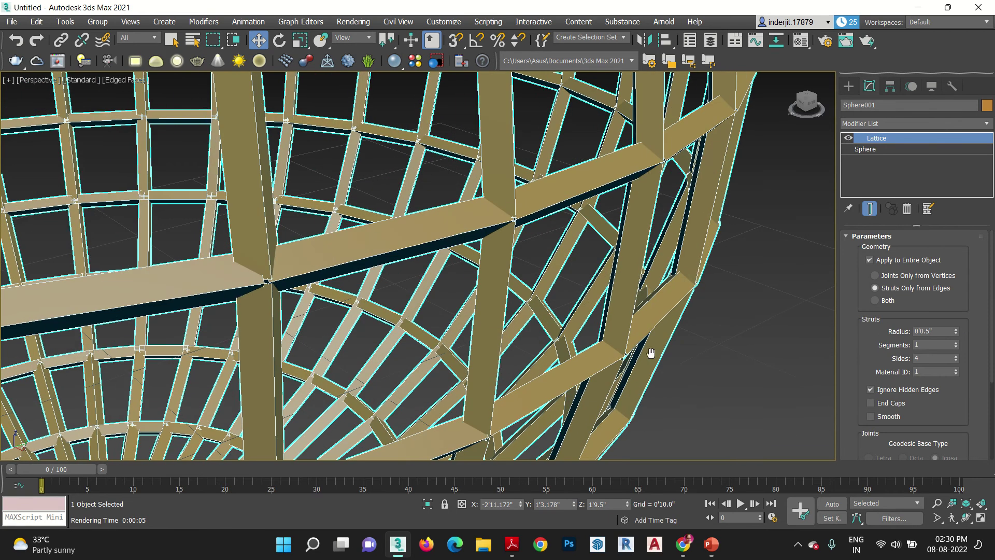
click(956, 342)
click(956, 342)
click(957, 342)
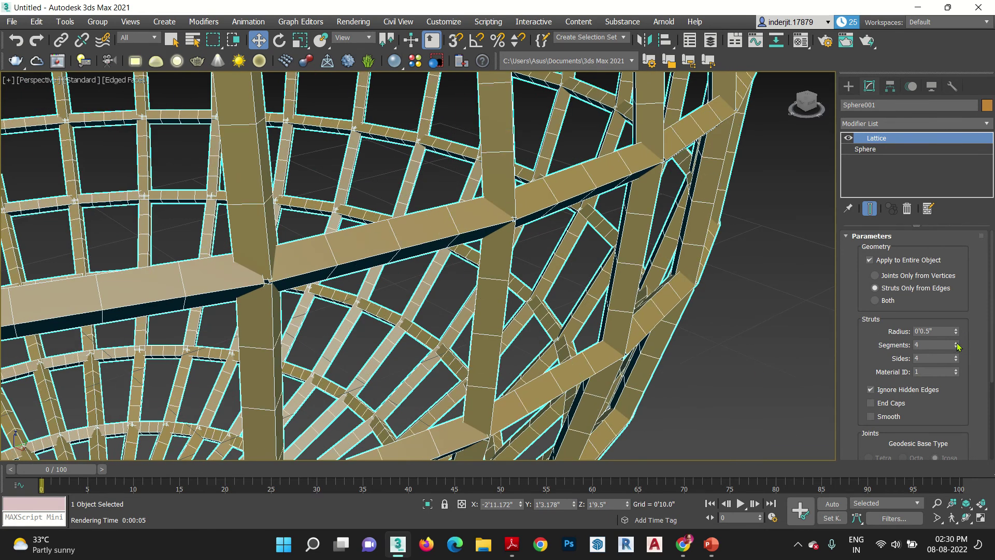
Step: Increase the lattice struts' sides to 20 to try rounder struts
click(957, 356)
click(956, 356)
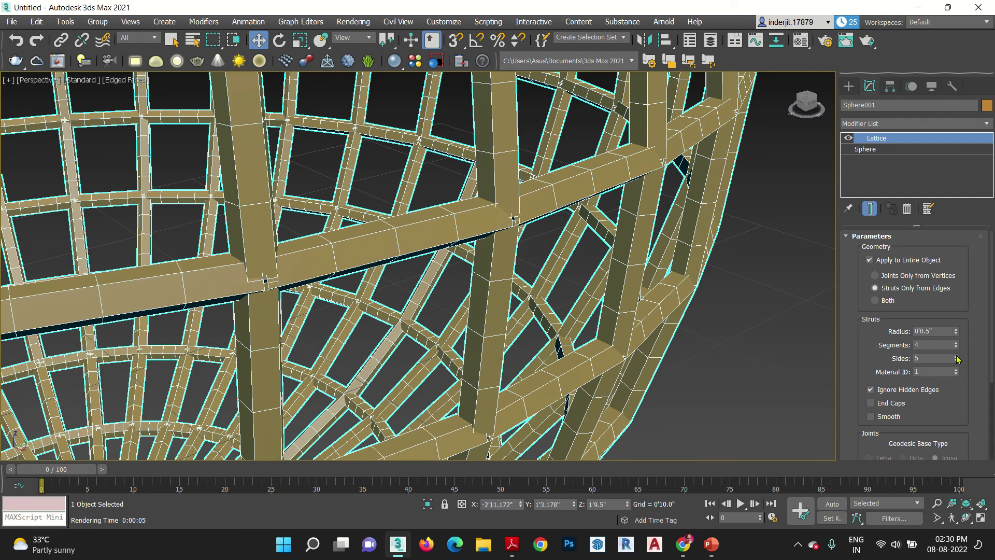
click(956, 356)
click(956, 357)
click(956, 357)
click(957, 356)
click(956, 356)
click(956, 356)
click(956, 357)
click(957, 357)
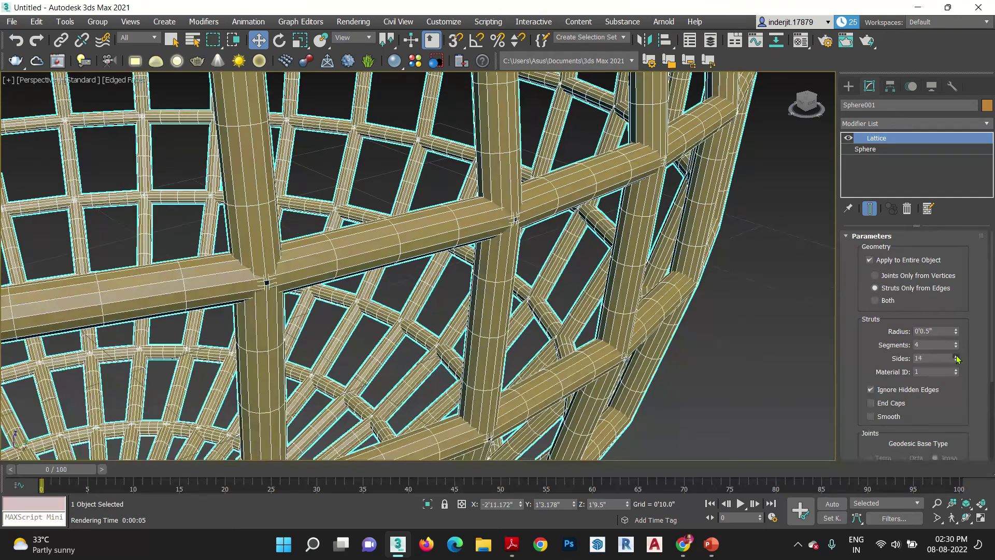
click(956, 356)
click(957, 357)
click(956, 357)
click(957, 356)
click(956, 356)
click(956, 356)
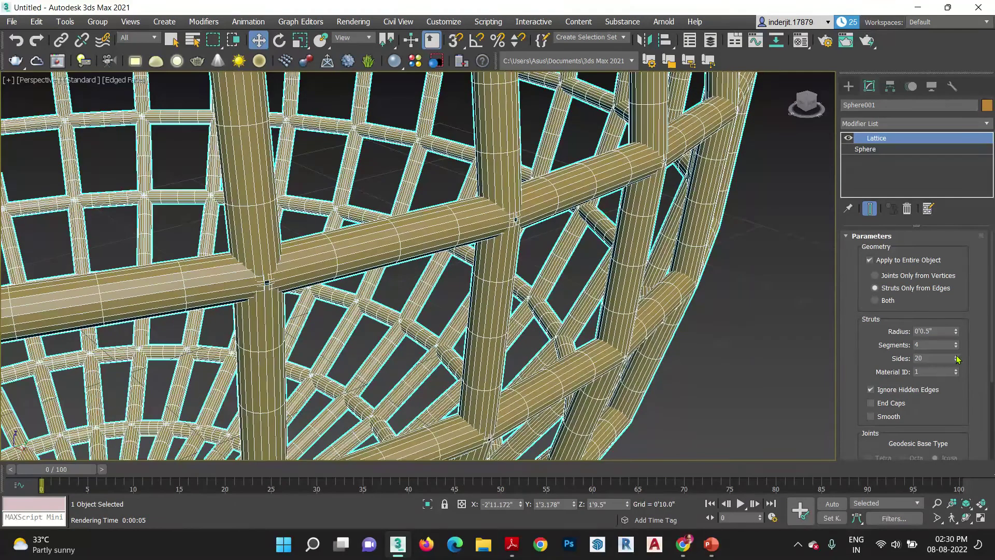
Step: Set the lattice struts to 3 sides, after trying 4, and to 1 segment
double_click(932, 357)
text(4)
key(Return)
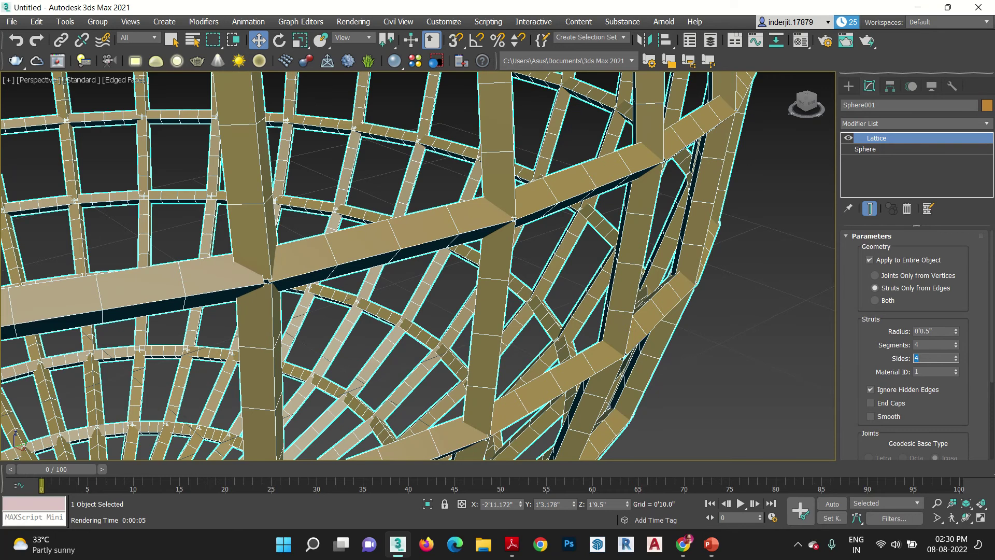
key(Return)
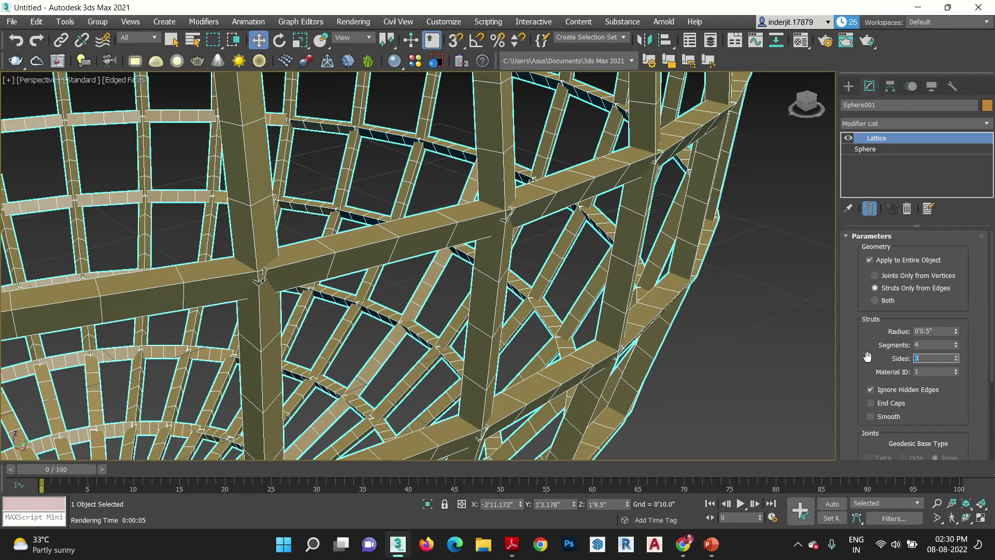
double_click(935, 344)
key(Return)
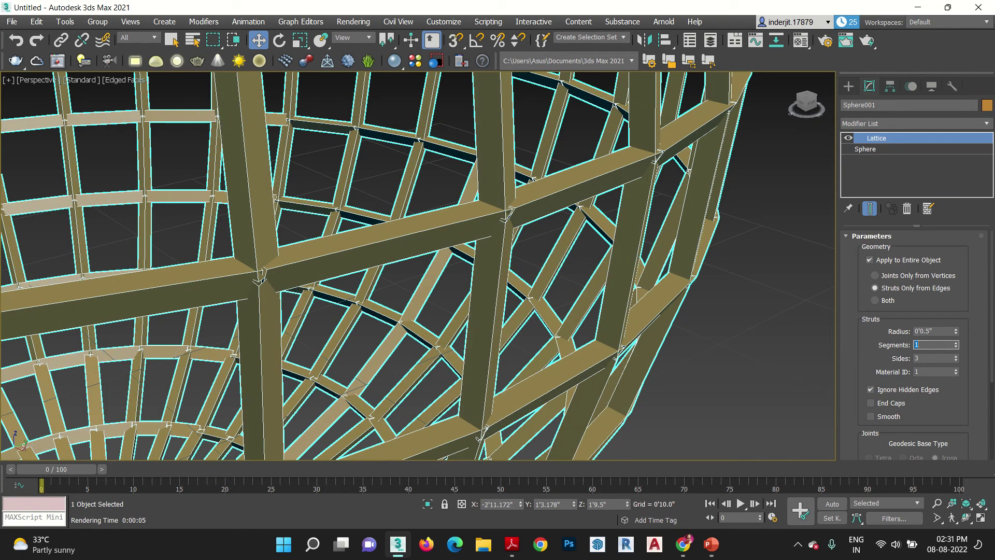
scroll(886, 358, down, 1)
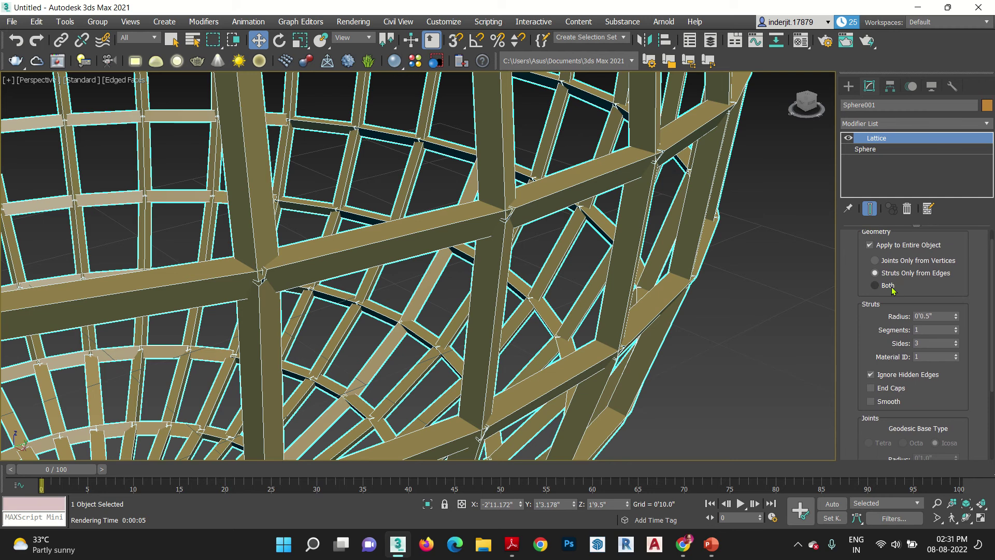
Step: Switch the lattice geometry to both joints and struts and inspect the whole sphere
click(876, 285)
scroll(658, 342, down, 10)
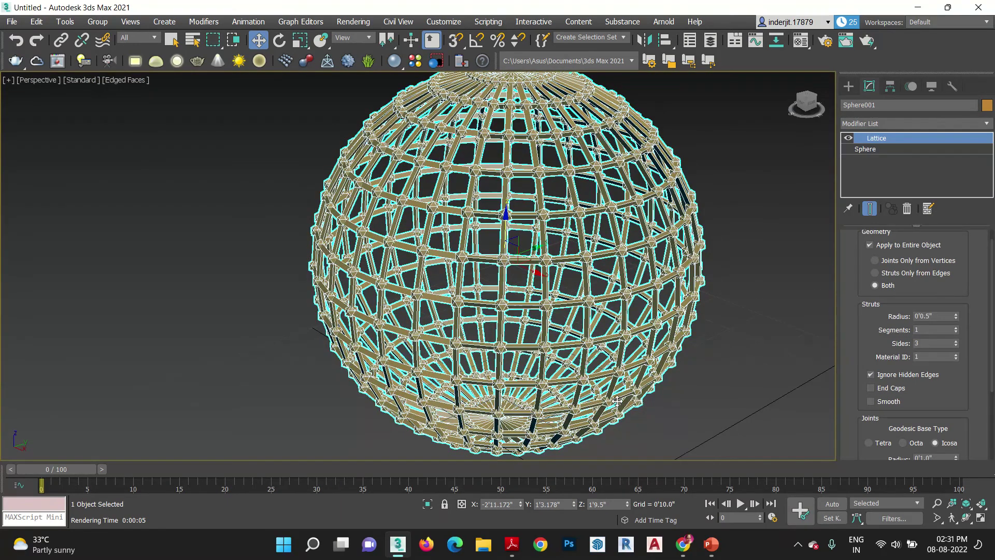
alt+middle_drag(617, 402, 922, 397)
drag(922, 397, 880, 280)
scroll(505, 283, down, 8)
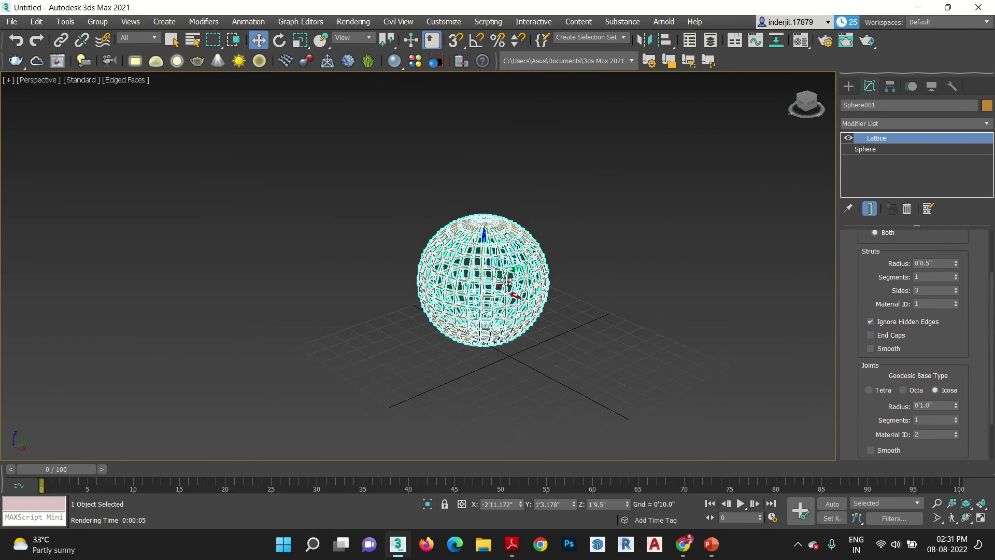
scroll(504, 309, up, 6)
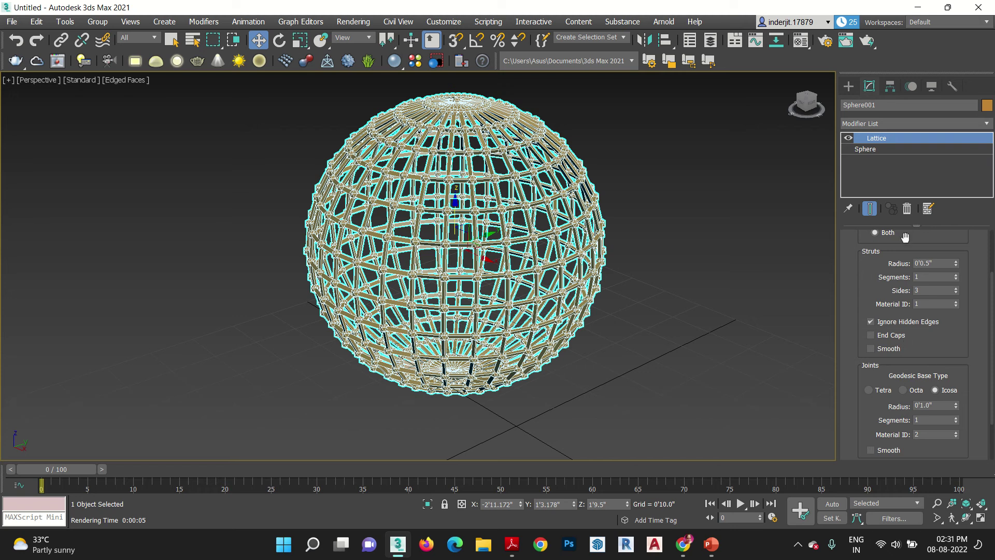
Step: Set the base sphere's segments to 20 beneath the Lattice modifier, after trying 40
click(880, 150)
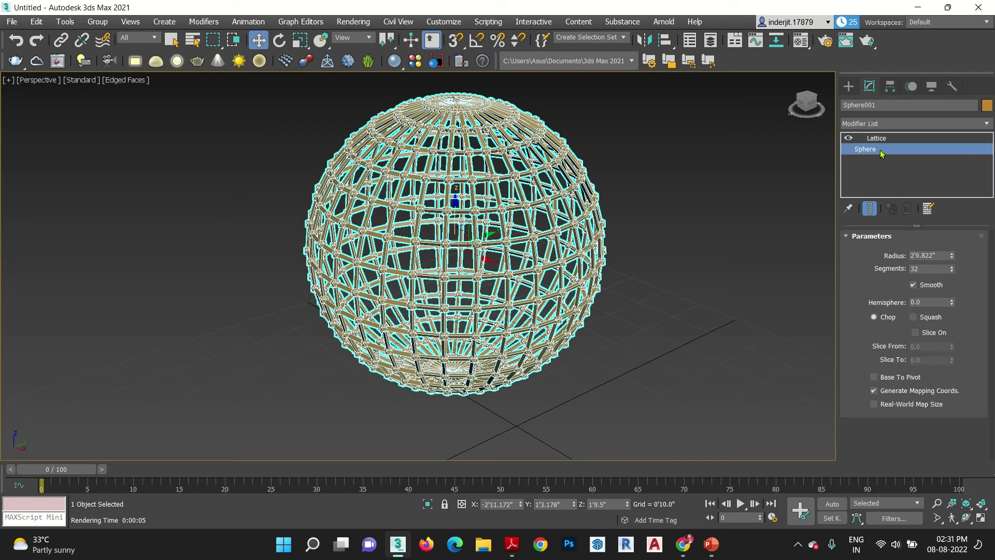
double_click(927, 269)
text(40)
key(Return)
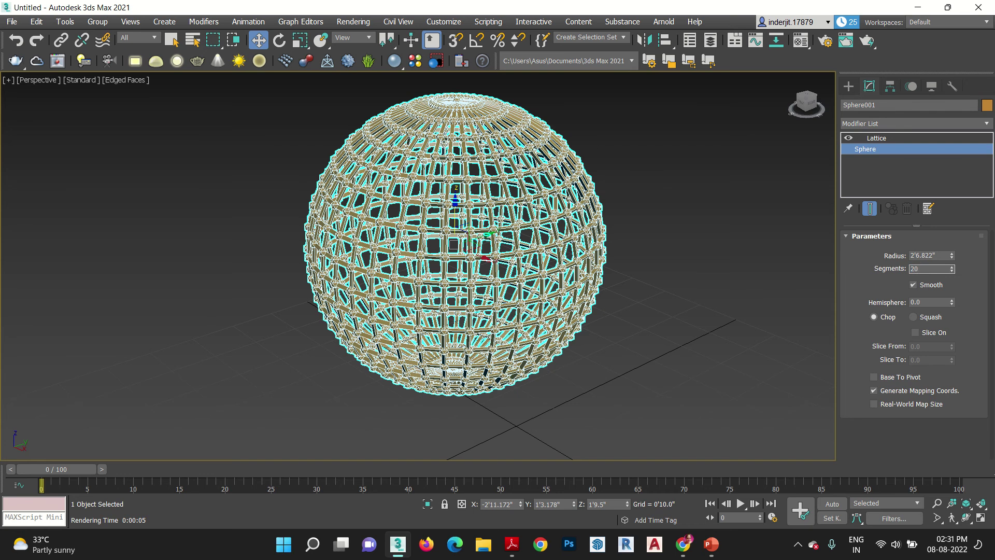
text(20)
key(Return)
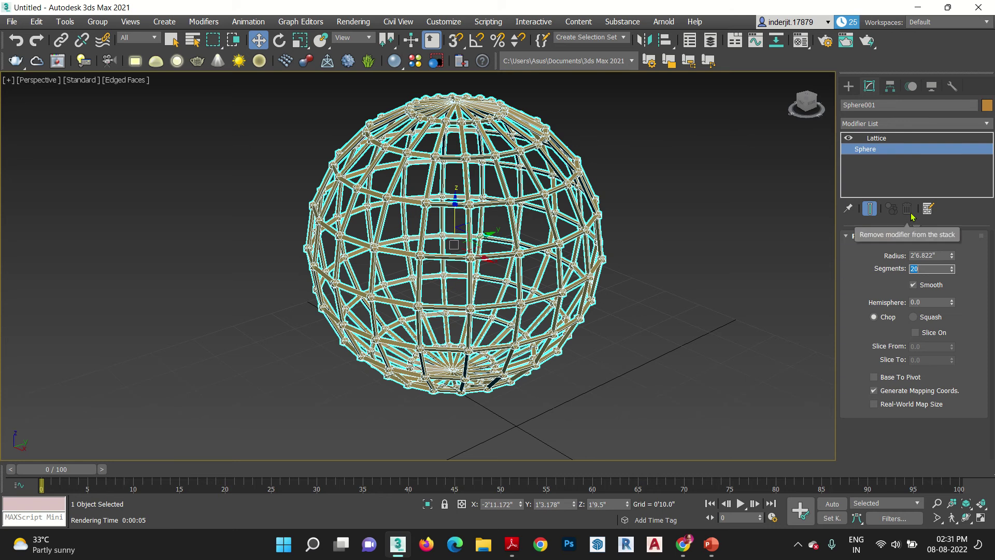
Step: Remove the Lattice modifier from the sphere and delete the sphere from the scene
click(878, 138)
click(906, 209)
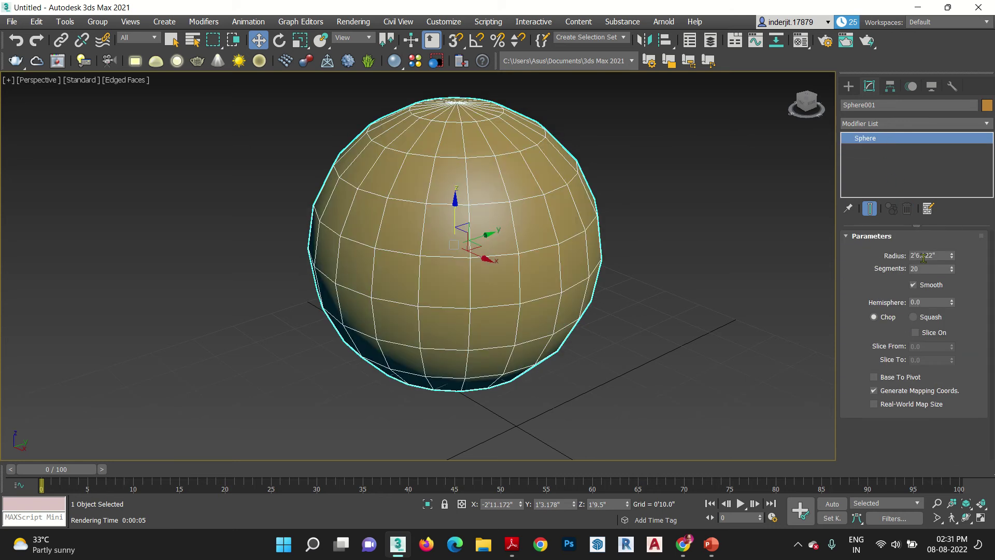
click(902, 123)
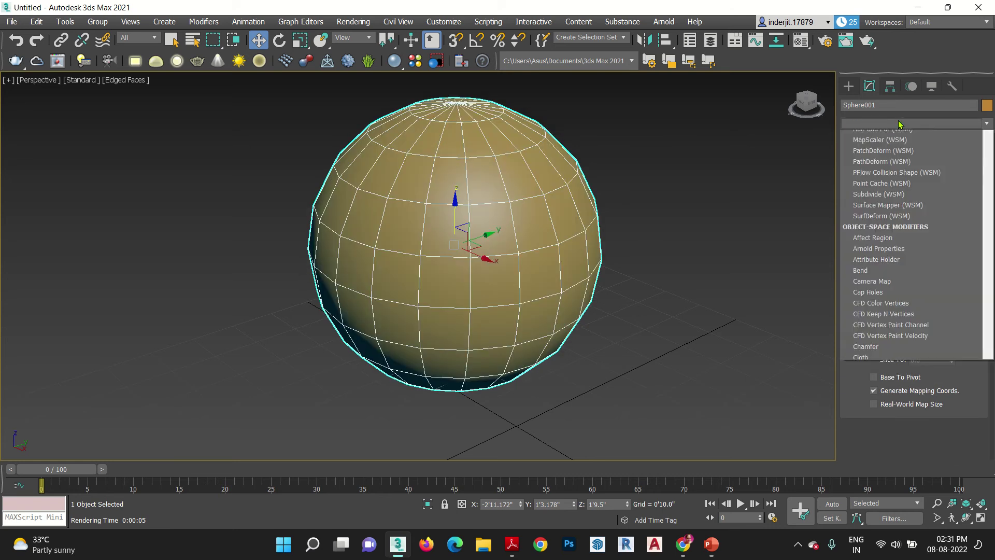
text(latt)
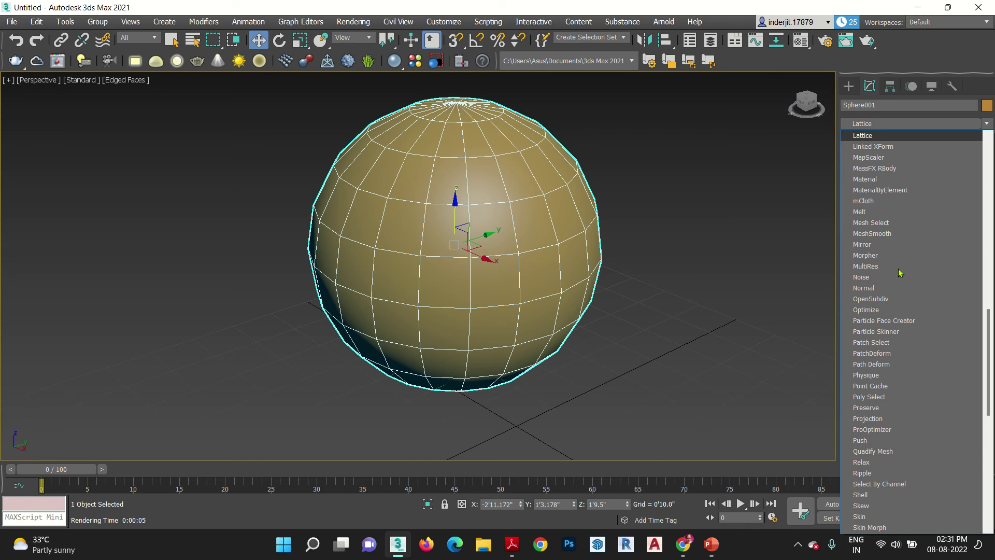
key(Escape)
key(Delete)
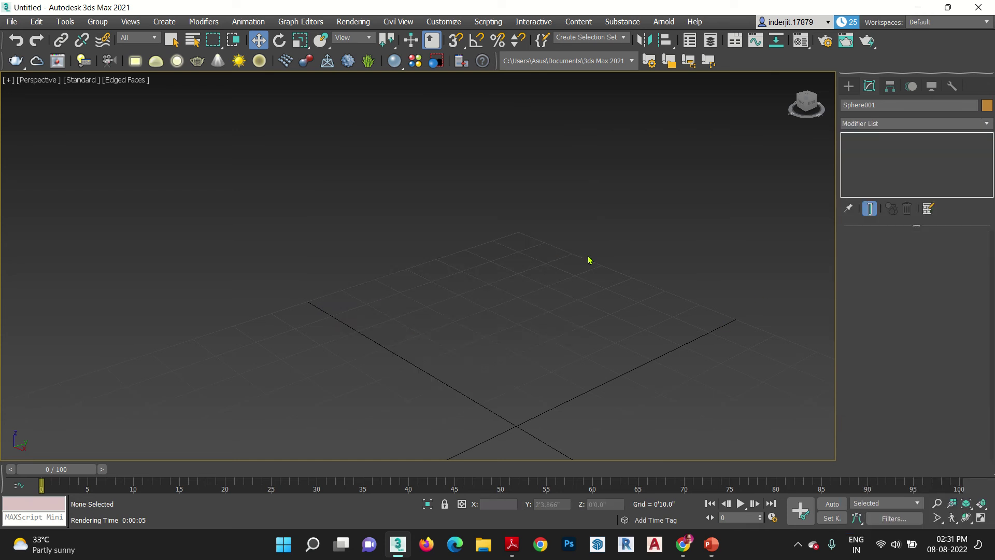
Step: Create a GeoSphere with a radius of about 2'1.7" near the grid's centre
click(849, 86)
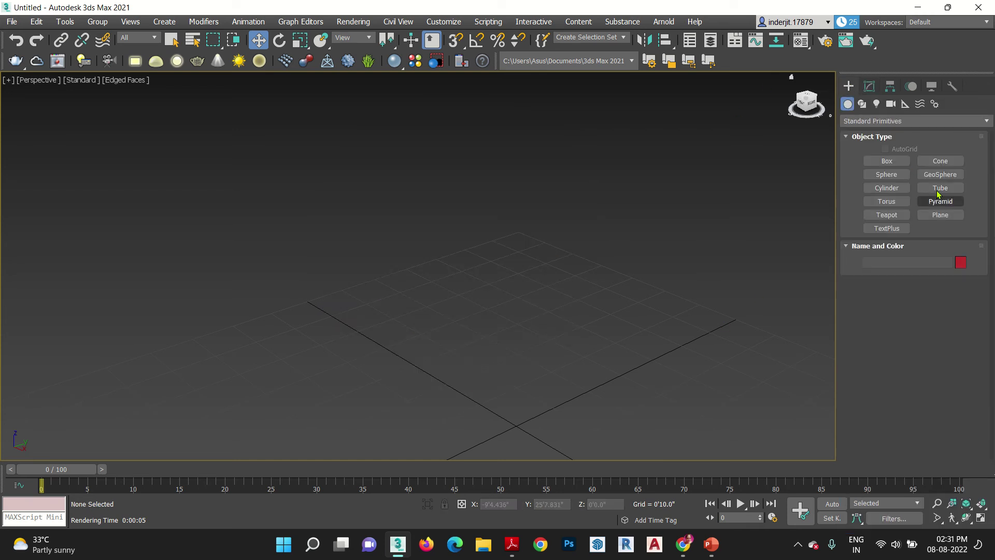
click(938, 179)
drag(507, 358, 492, 414)
key(w)
middle_drag(532, 377, 532, 303)
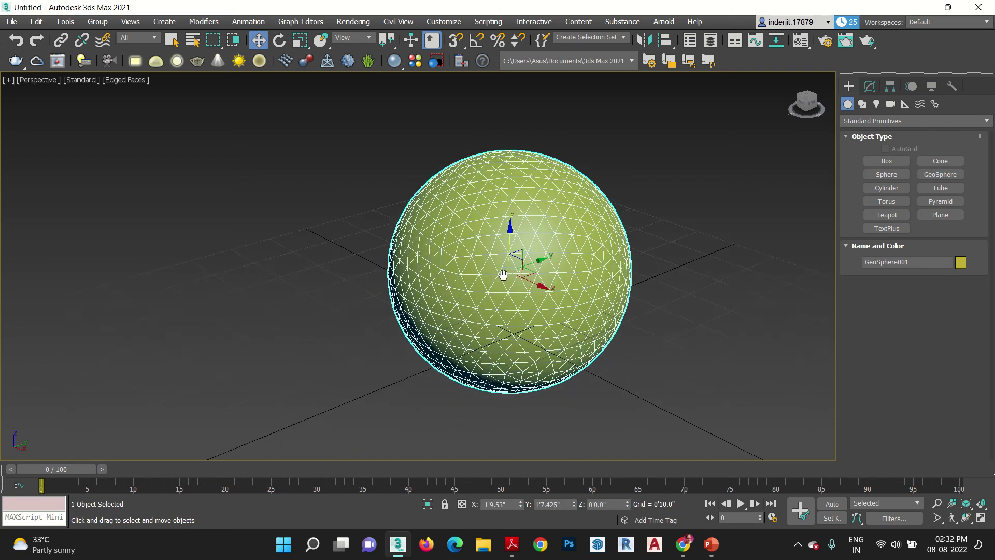
alt+middle_drag(546, 350, 622, 332)
Step: Reduce the GeoSphere's segments to 6
click(869, 86)
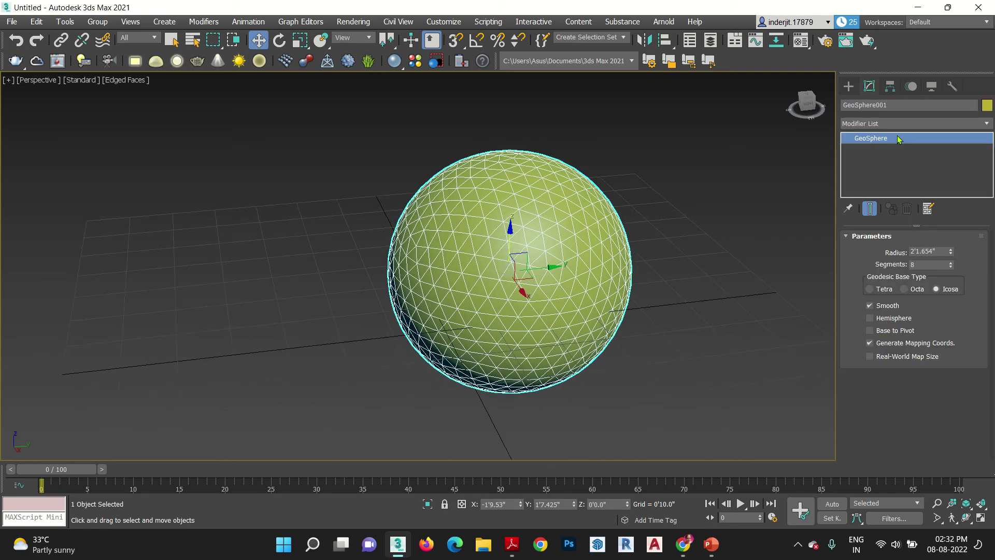
click(951, 267)
click(950, 267)
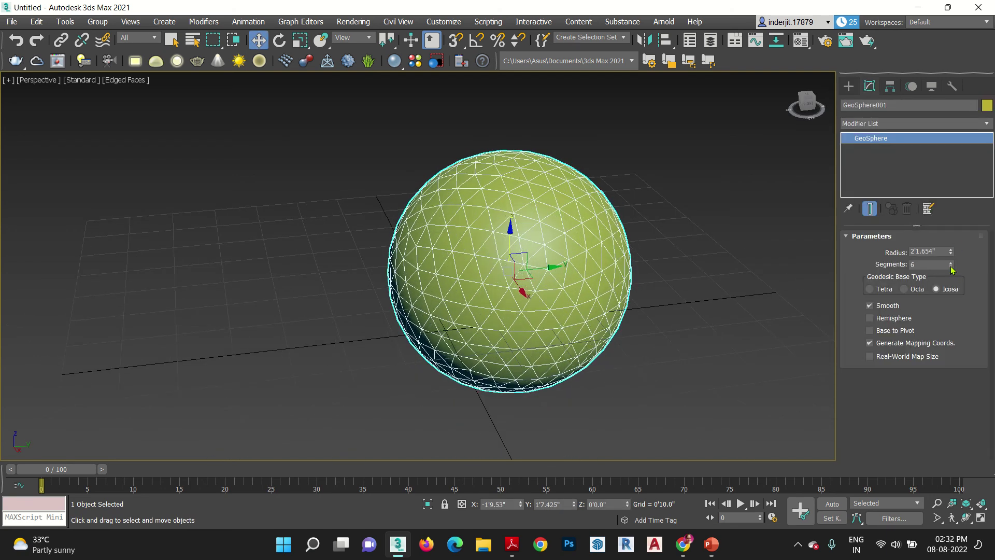
middle_drag(618, 291, 631, 276)
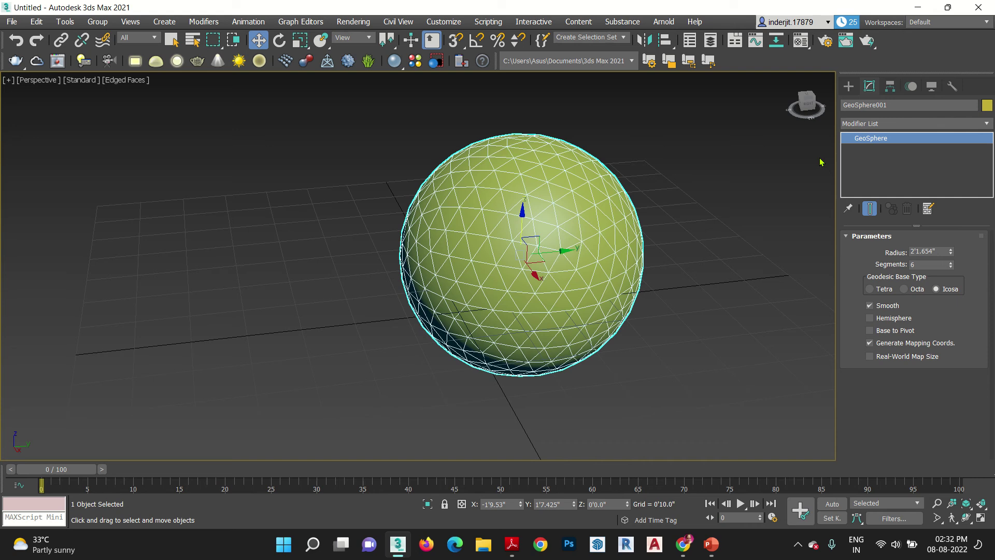
Step: Apply a Noise modifier to the GeoSphere with strength X 7'0.56", Y 5'8.14" and Z 7'9.9"
click(863, 124)
scroll(863, 130, down, 2)
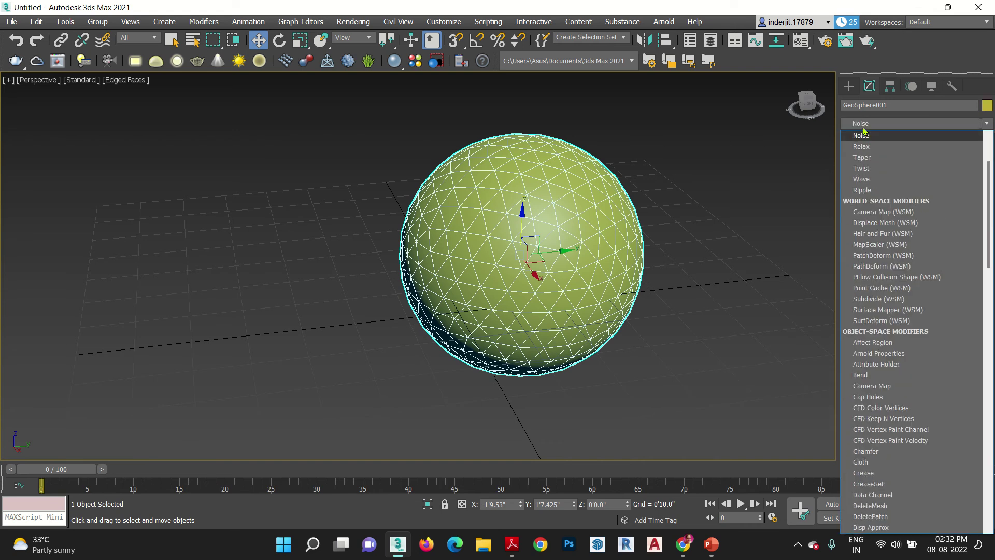
click(870, 136)
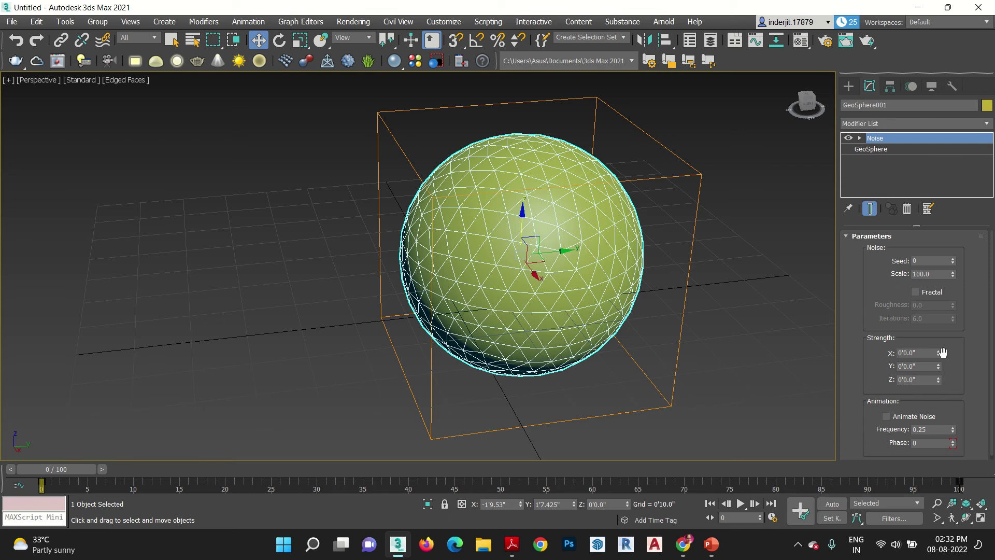
drag(935, 358, 615, 244)
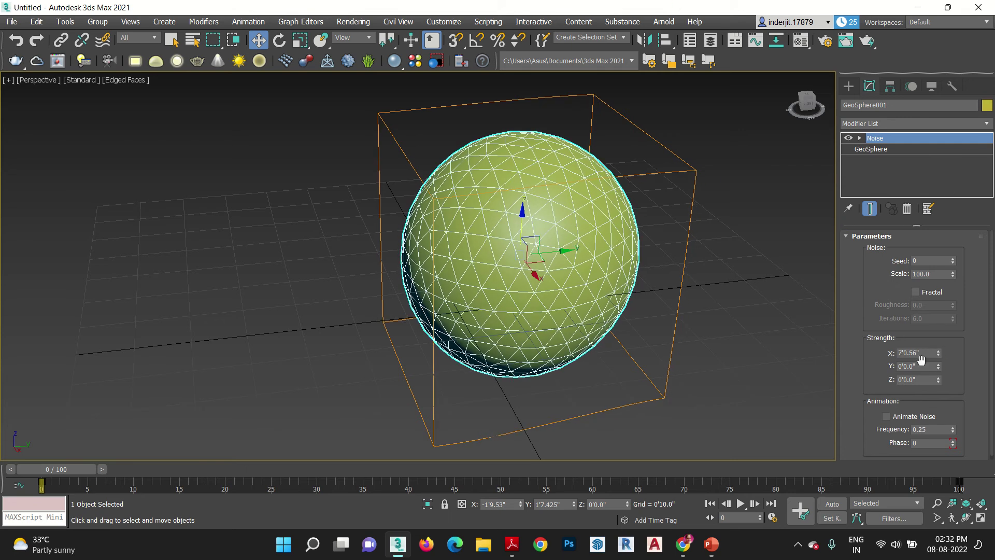
drag(937, 367, 937, 352)
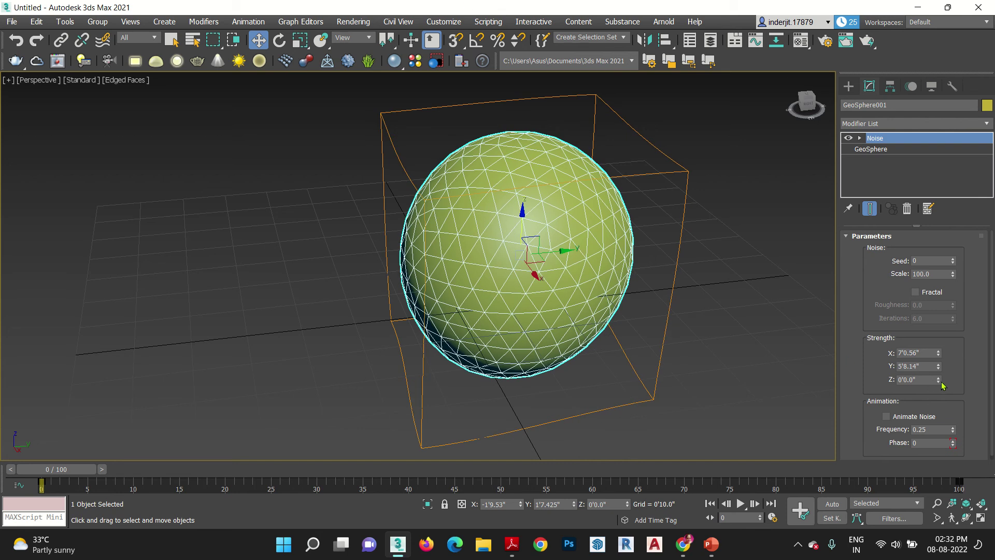
drag(939, 383, 938, 362)
alt+middle_drag(685, 347, 646, 343)
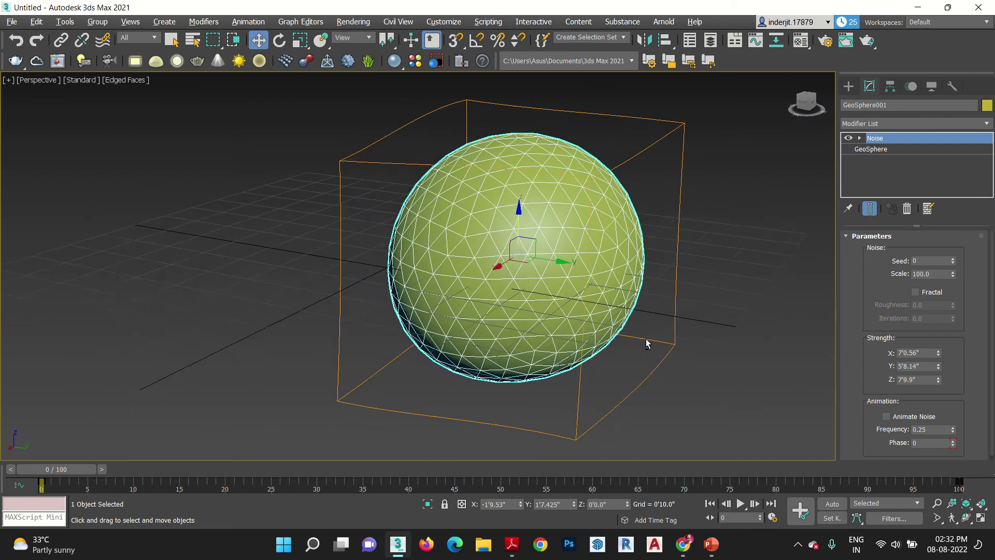
Step: Raise the Noise seed one value at a time to 6 and inspect the deformed shape
click(953, 259)
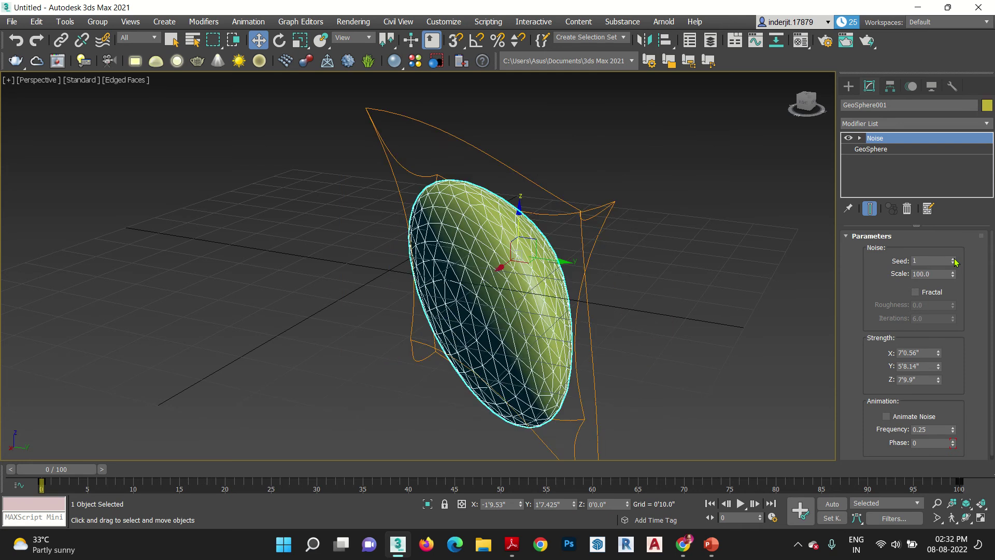
click(953, 259)
click(953, 259)
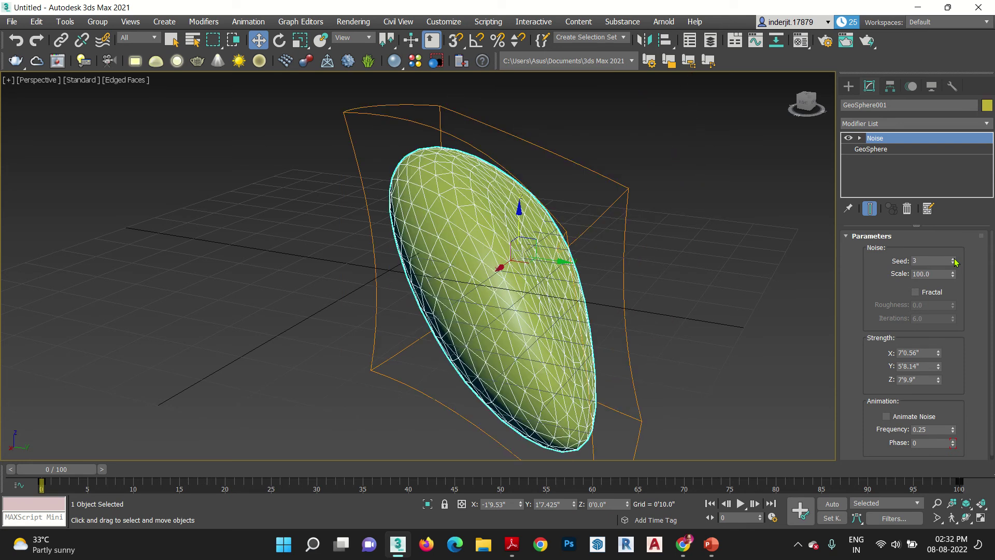
click(953, 259)
click(953, 259)
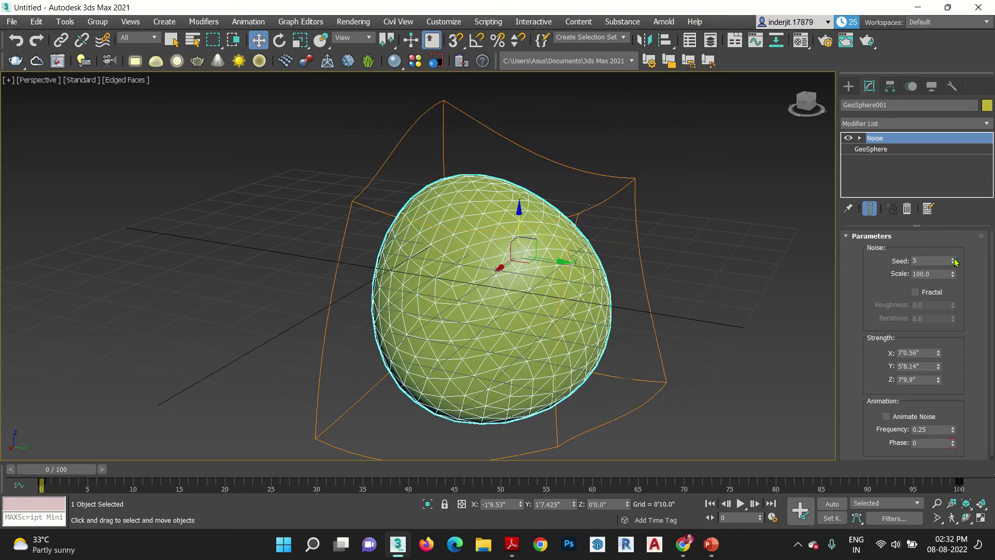
click(954, 259)
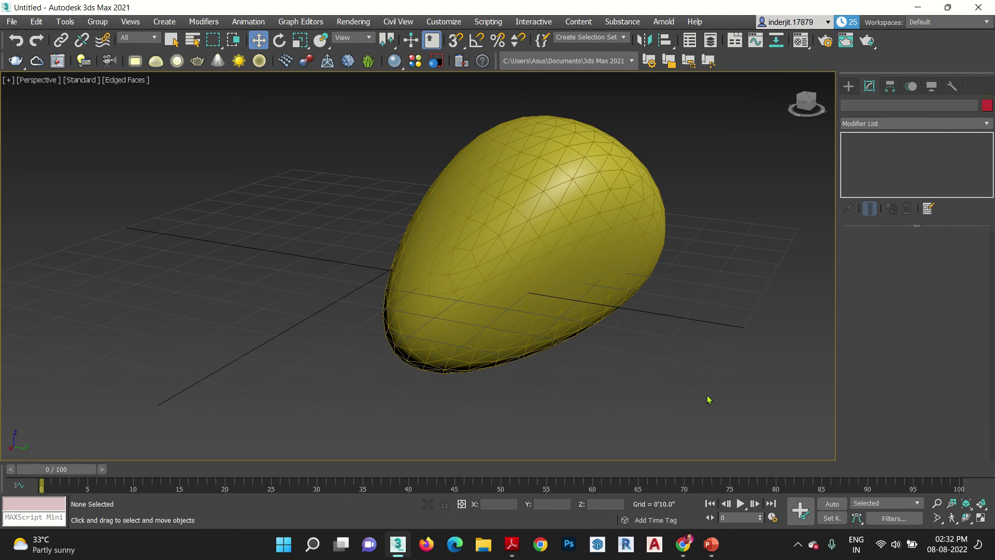
alt+middle_drag(541, 298, 474, 375)
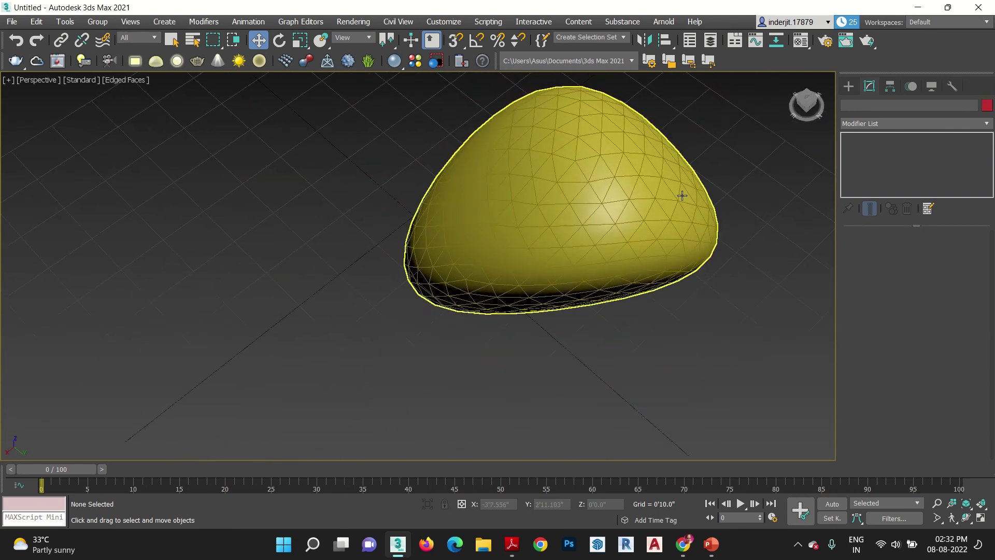
click(663, 195)
key(z)
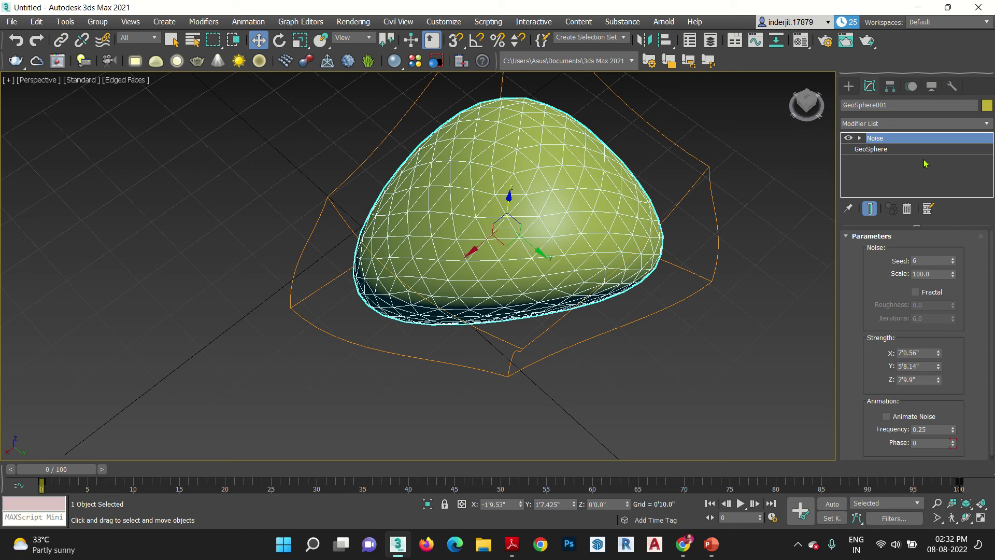
Step: Remove the Noise modifier from the GeoSphere and delete the GeoSphere
click(907, 208)
click(884, 126)
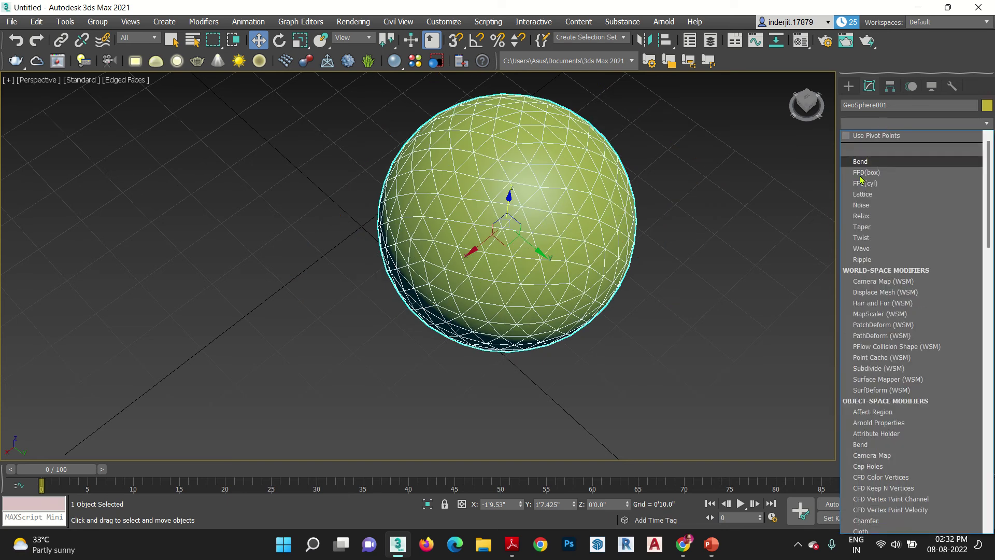
key(n)
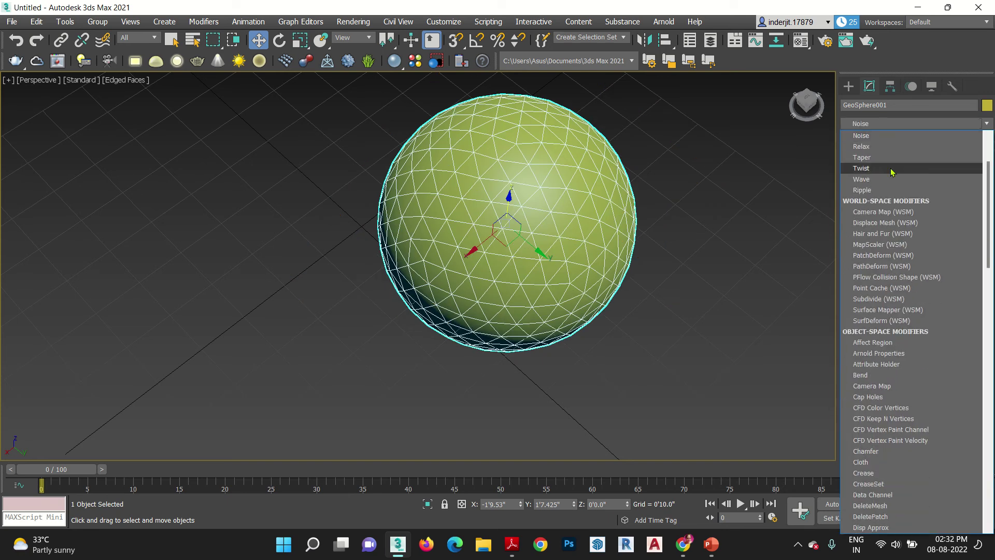
click(744, 308)
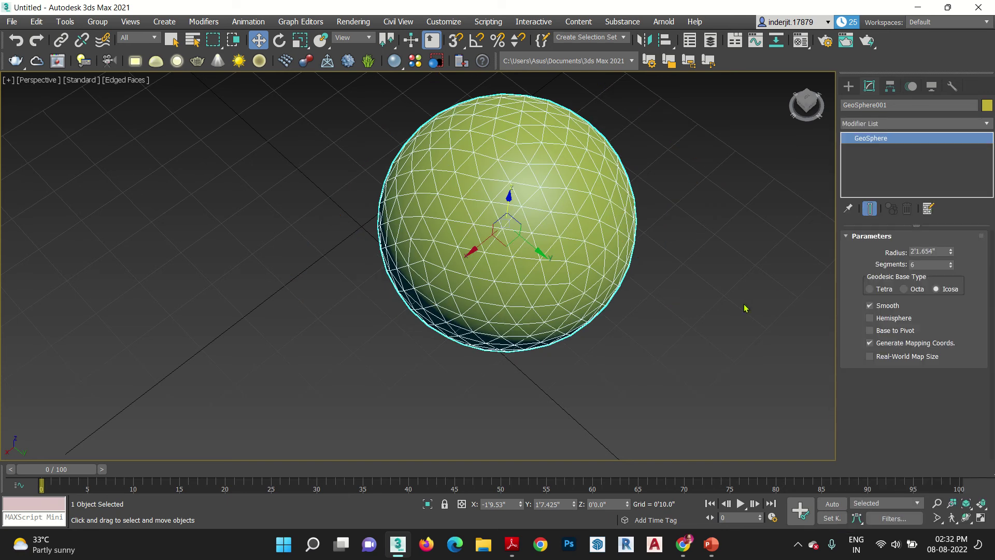
key(Delete)
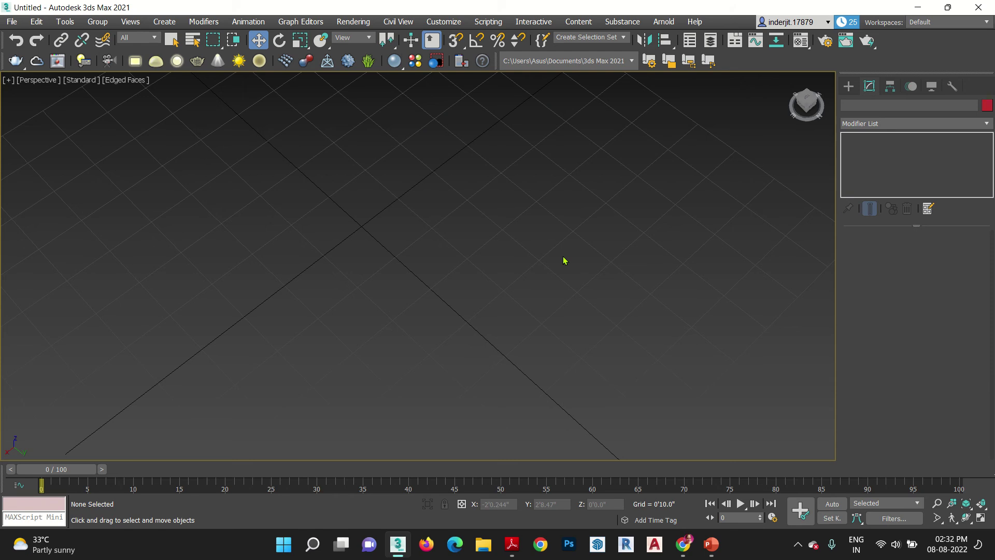
Step: Create a box about 2'3" long, 1'8" wide and 1'11" high near the grid's centre
mouse_move(46, 544)
click(850, 92)
click(886, 162)
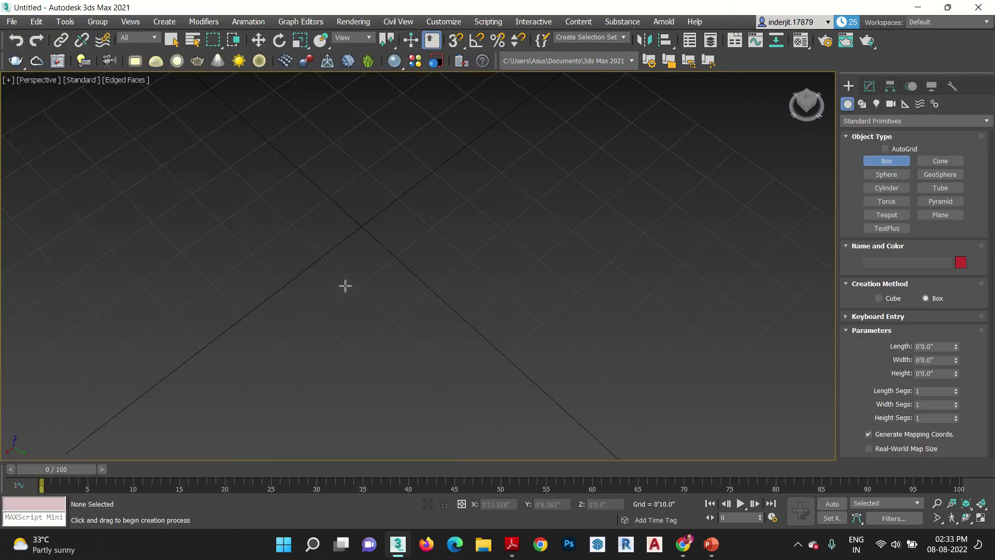
drag(320, 262, 365, 281)
click(371, 264)
key(w)
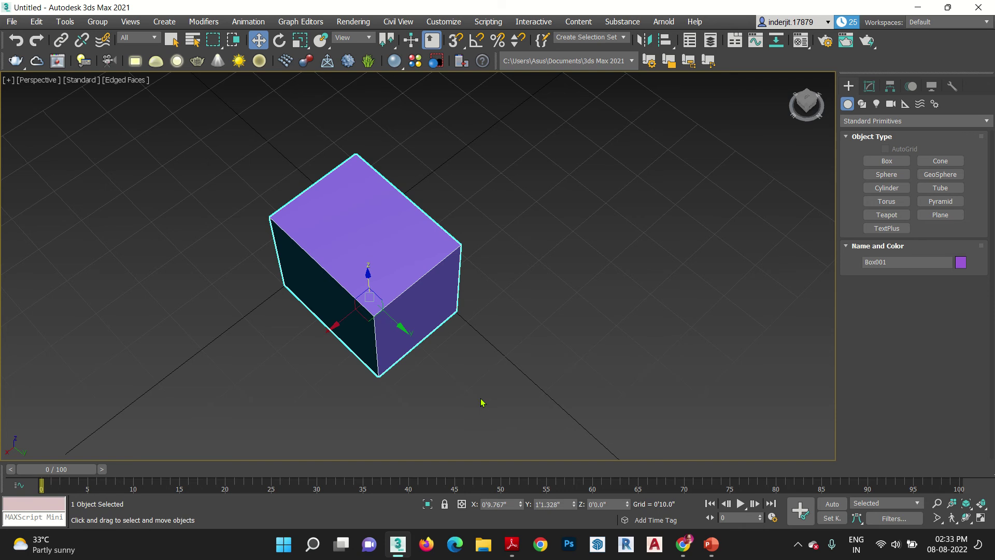
scroll(479, 403, up, 3)
alt+middle_drag(480, 402, 468, 356)
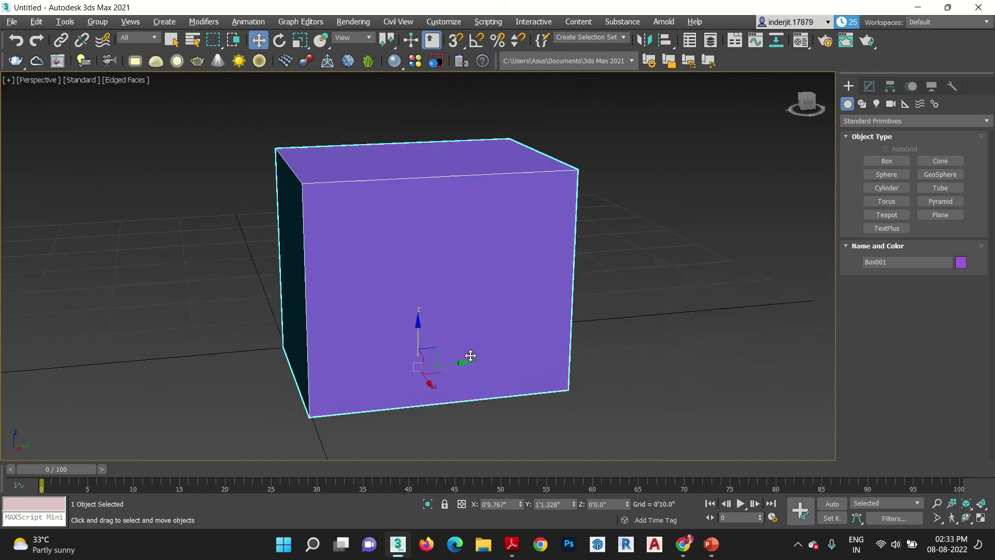
Step: Set the box's length and width to 2'0" each and its height to 1'1"
click(869, 87)
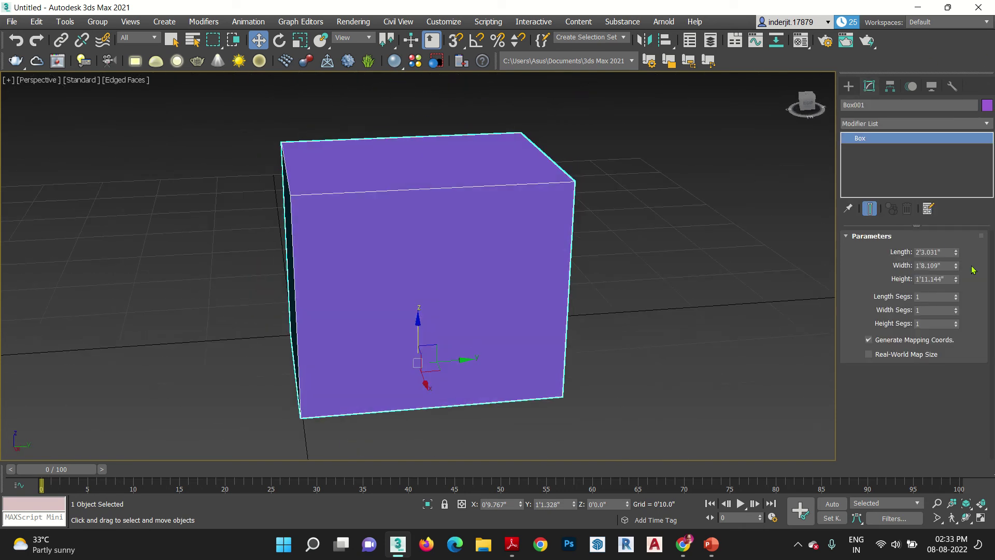
double_click(948, 251)
text(2)
key(Tab)
text(2)
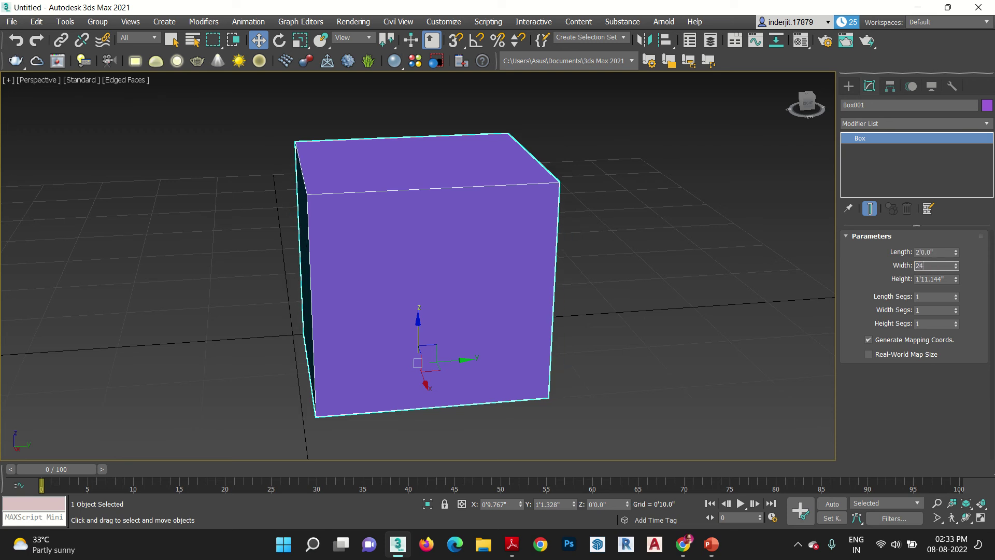
text(4)
key(Tab)
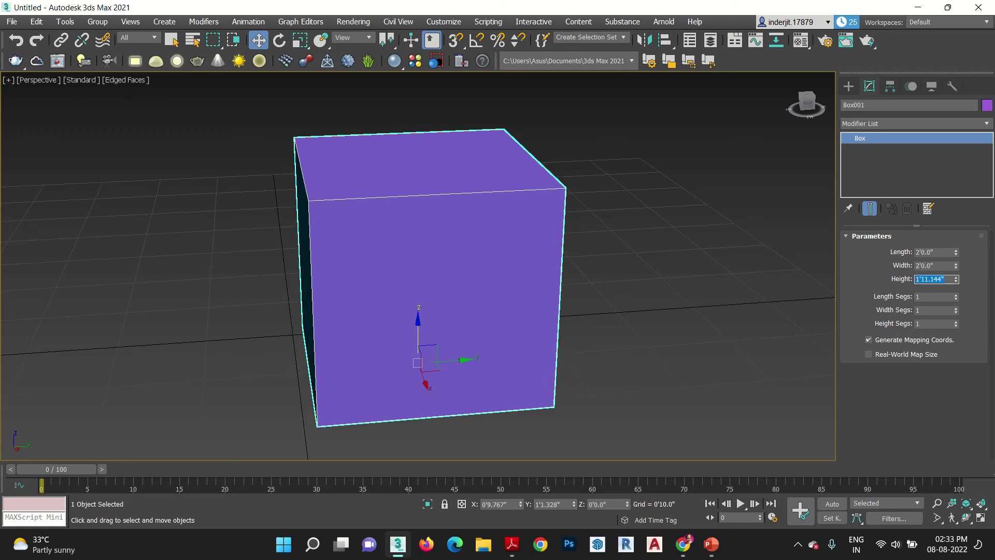
text(13)
key(Return)
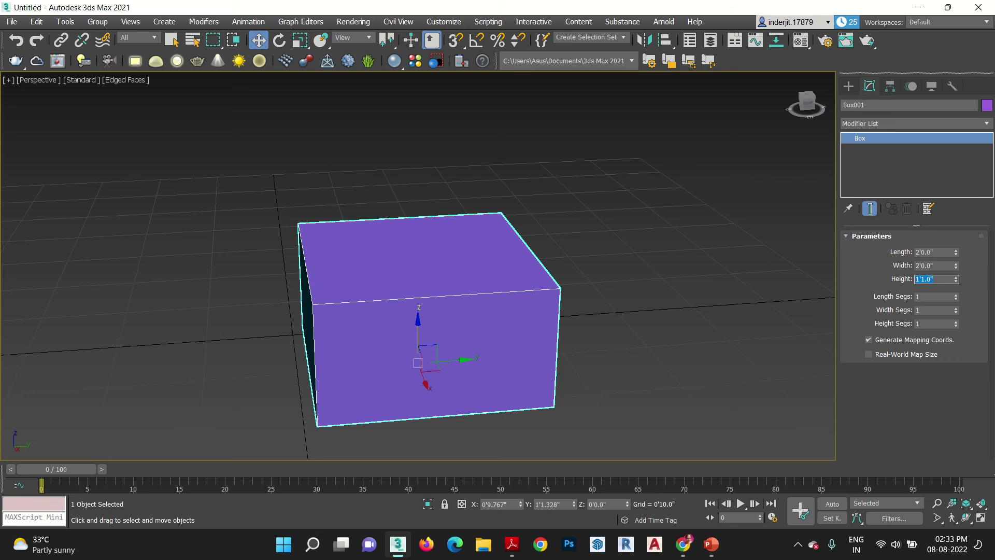
Step: Divide the box into 20 length segments, 20 width segments and 15 height segments
alt+middle_drag(695, 313, 529, 346)
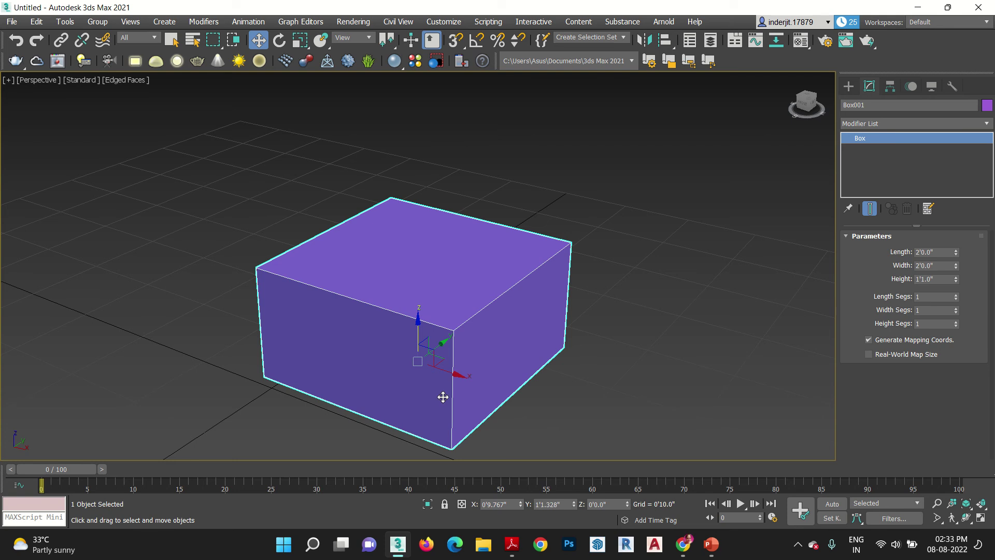
alt+middle_drag(444, 396, 453, 344)
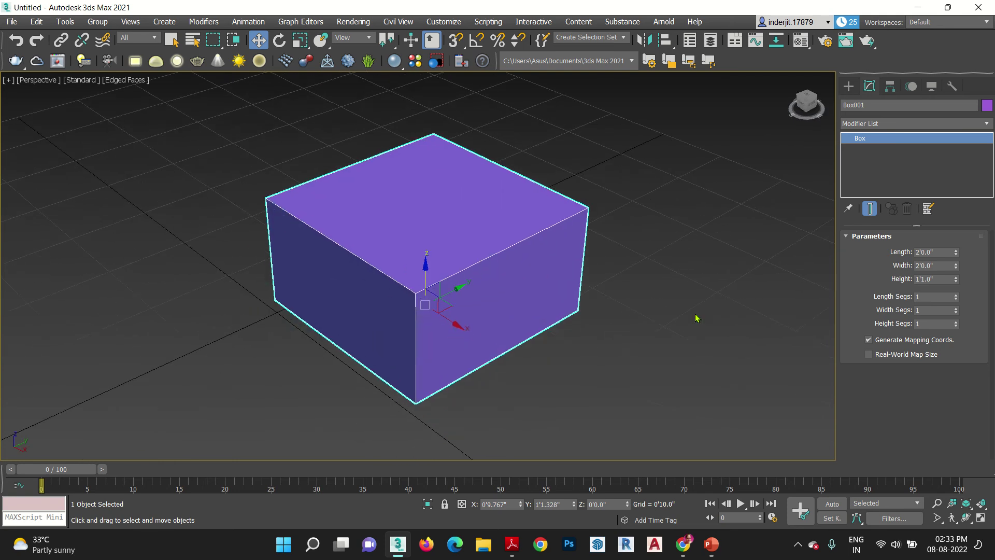
drag(956, 299, 955, 290)
double_click(931, 299)
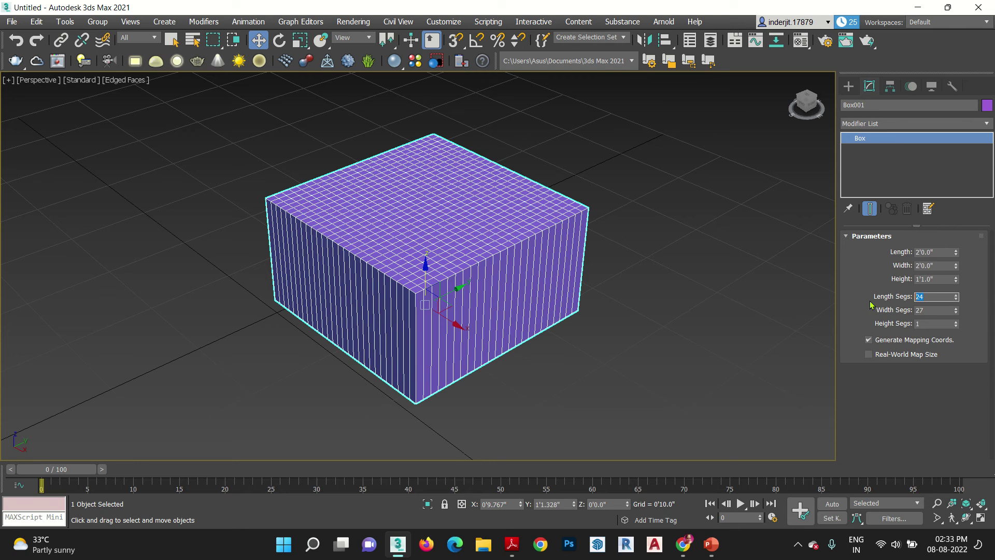
text(20)
key(Tab)
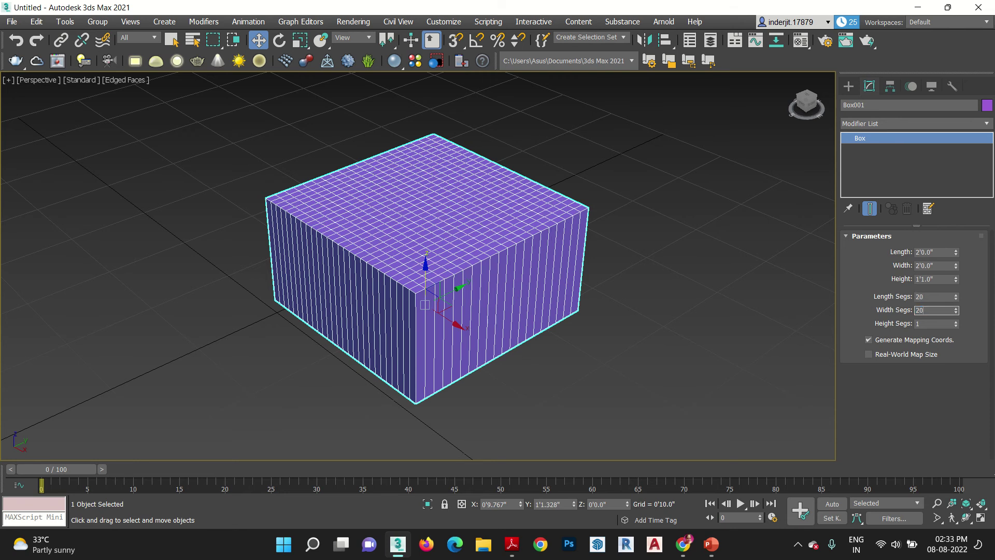
text(20)
key(Tab)
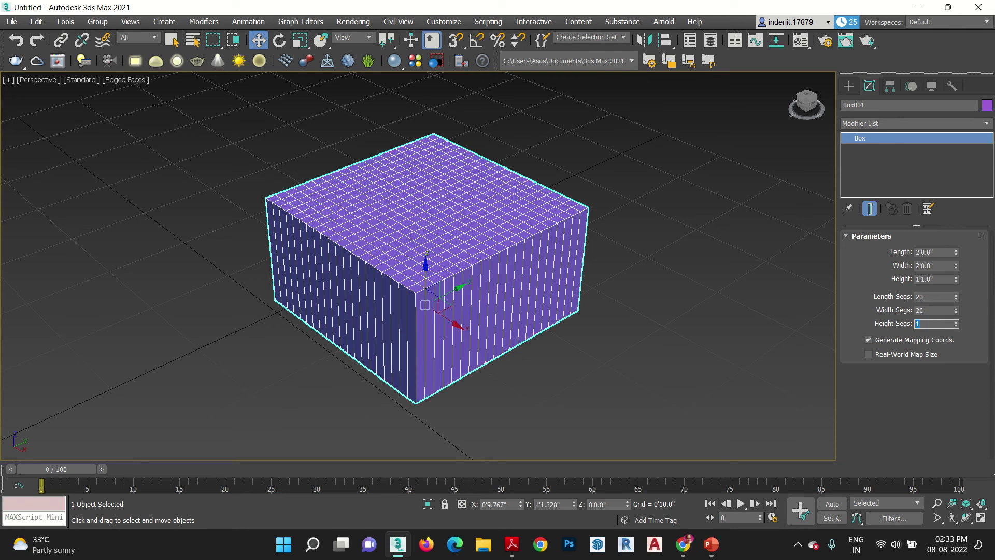
key(Return)
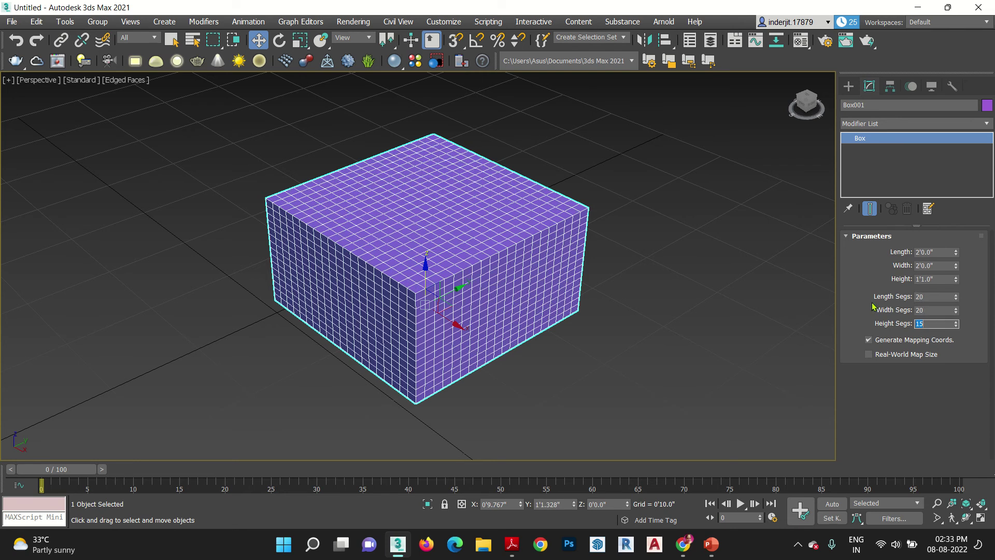
Step: Apply a Relax modifier to the box and raise its Relax Value to 1.0
click(898, 125)
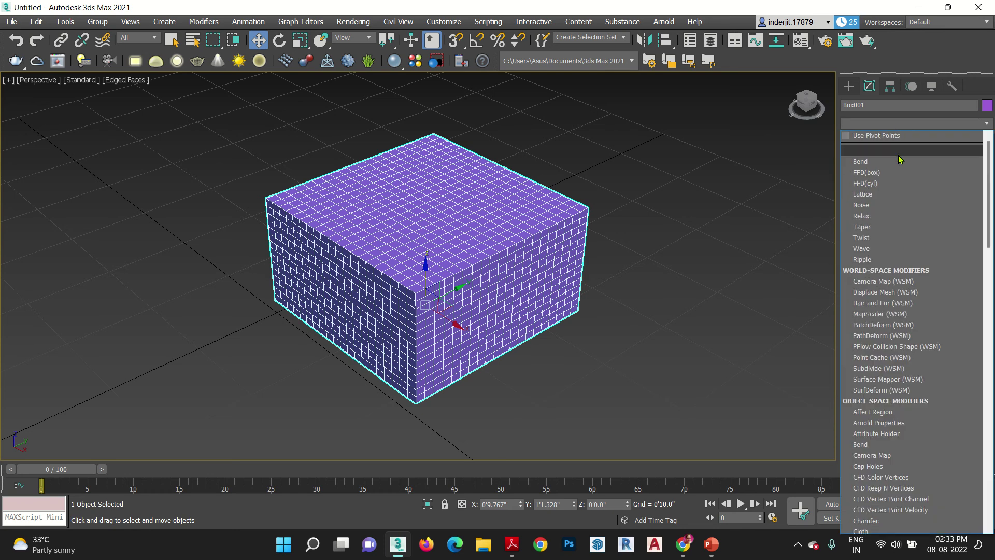
text(rel)
click(893, 141)
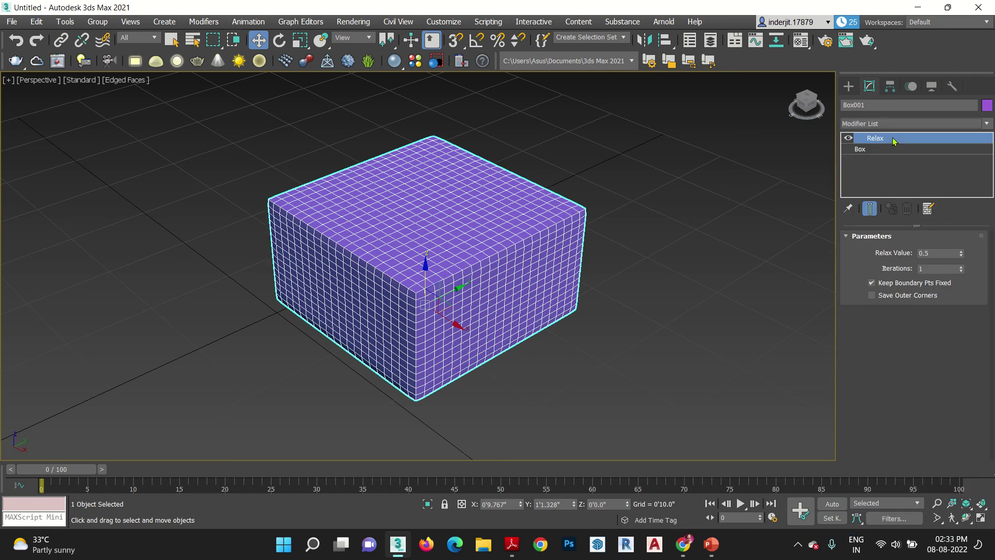
click(961, 251)
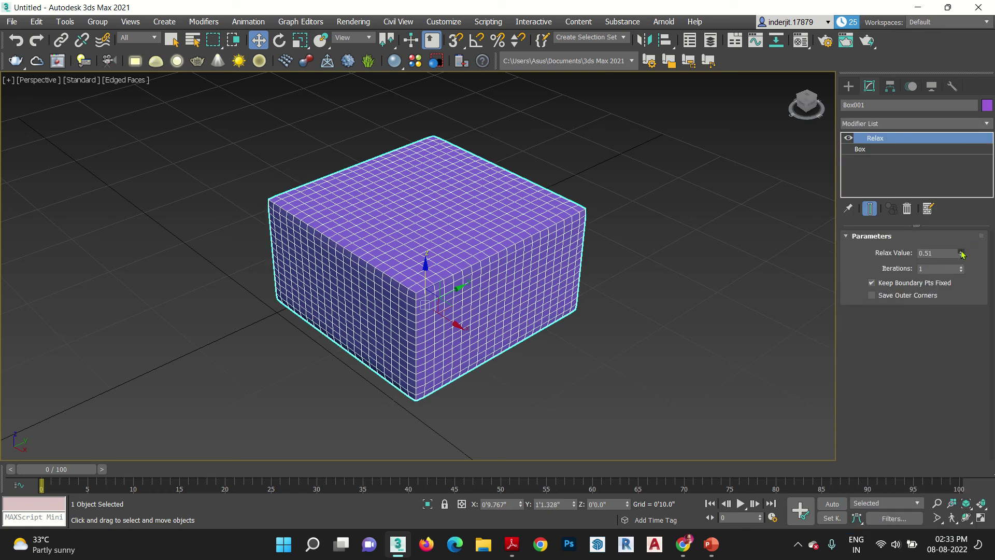
drag(961, 253, 955, 70)
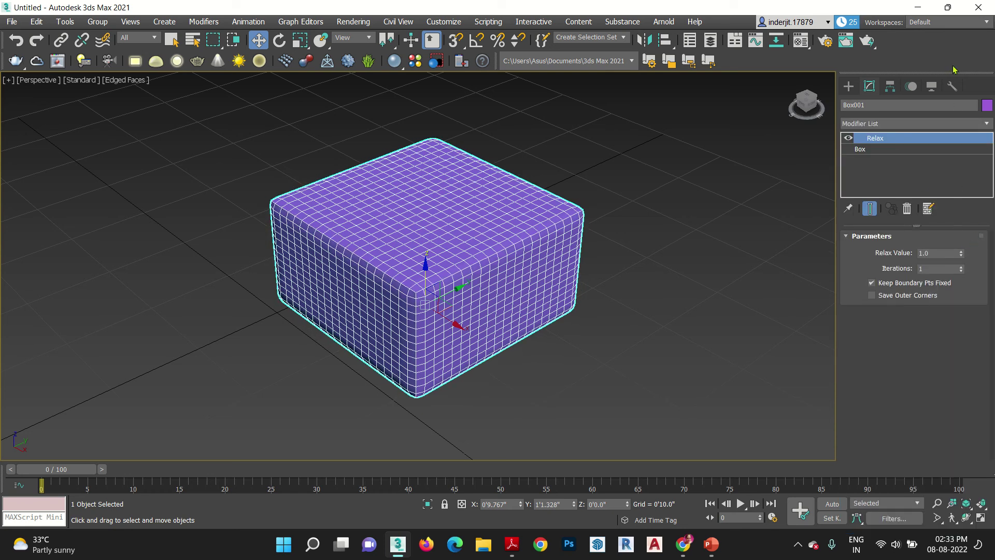
Step: Step the Relax iterations up to 7 and back to 6 to round the box's edges
click(961, 266)
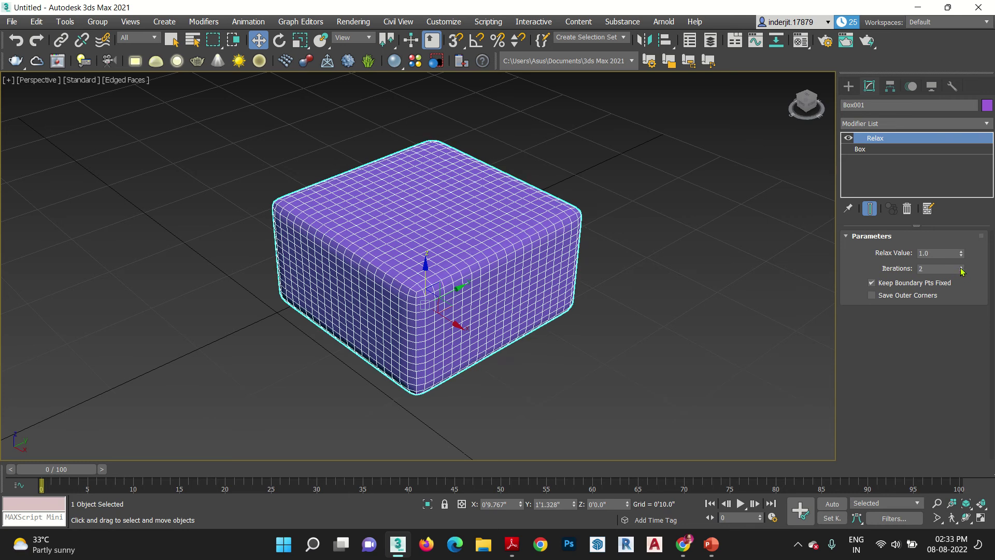
click(961, 266)
click(961, 267)
click(962, 267)
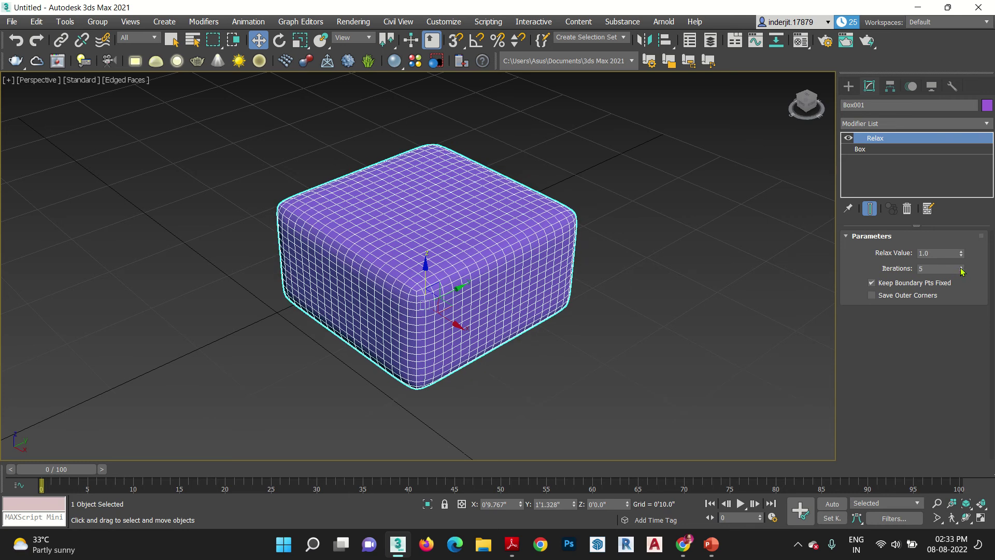
click(961, 266)
click(962, 267)
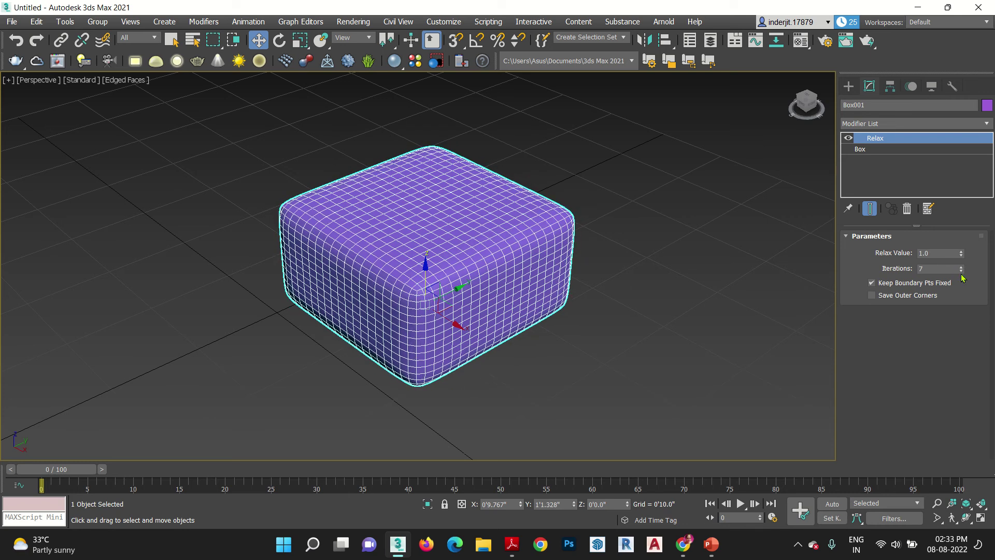
click(961, 270)
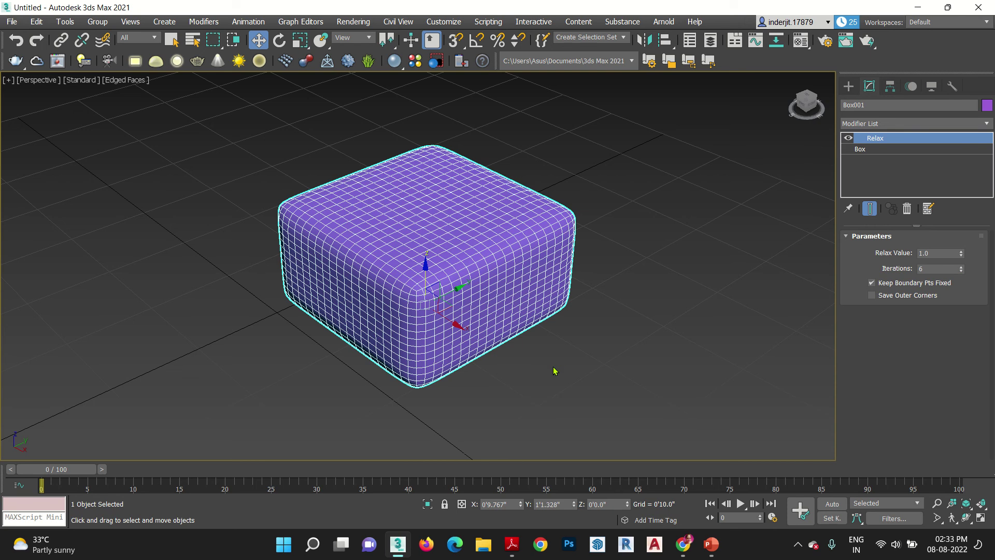
Step: Inspect the relaxed box from several sides and add an FFD(box) modifier above Relax
alt+middle_drag(566, 382, 560, 356)
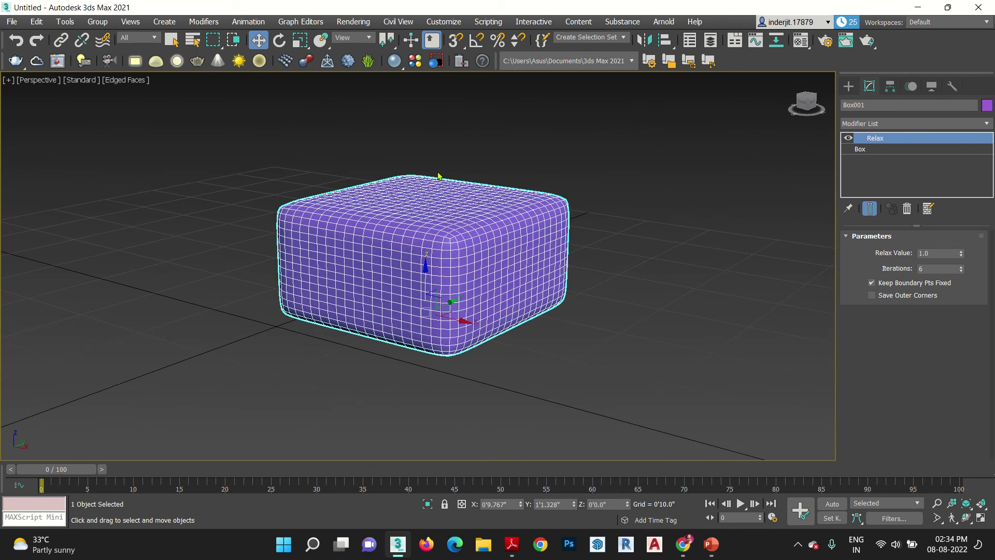
alt+middle_drag(468, 242, 516, 248)
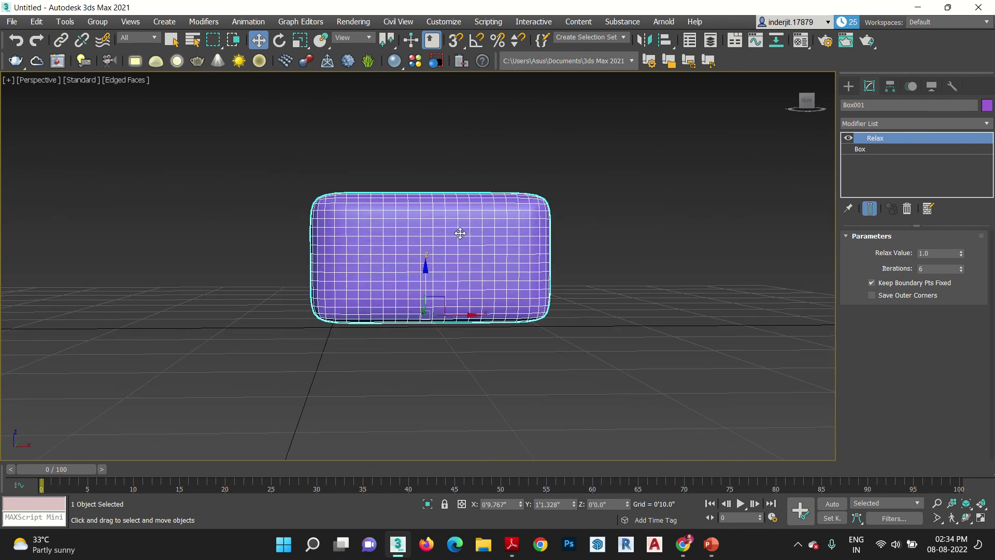
mouse_move(460, 232)
alt+middle_down()
mouse_move(451, 249)
mouse_move(454, 240)
alt+middle_up()
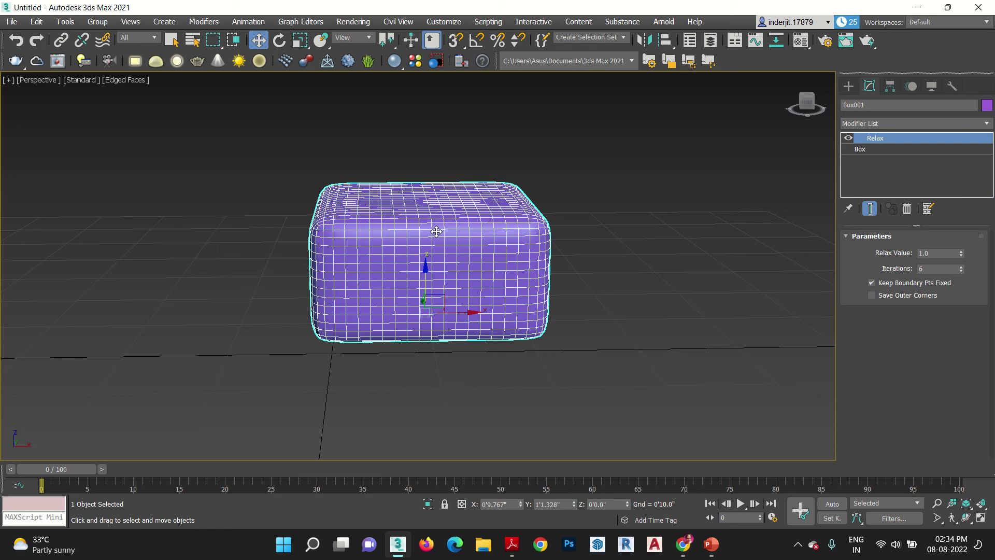
click(851, 125)
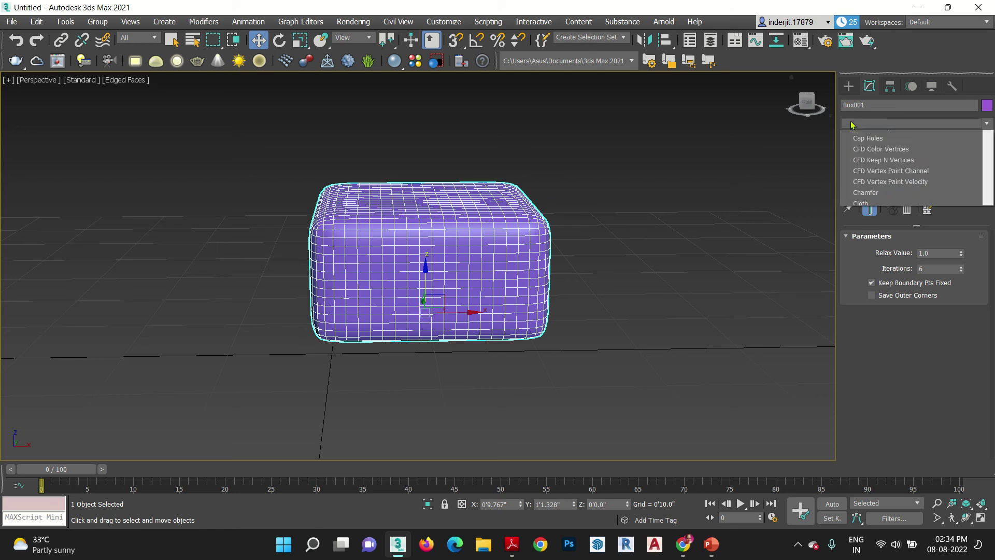
scroll(890, 220, down, 1)
key(f)
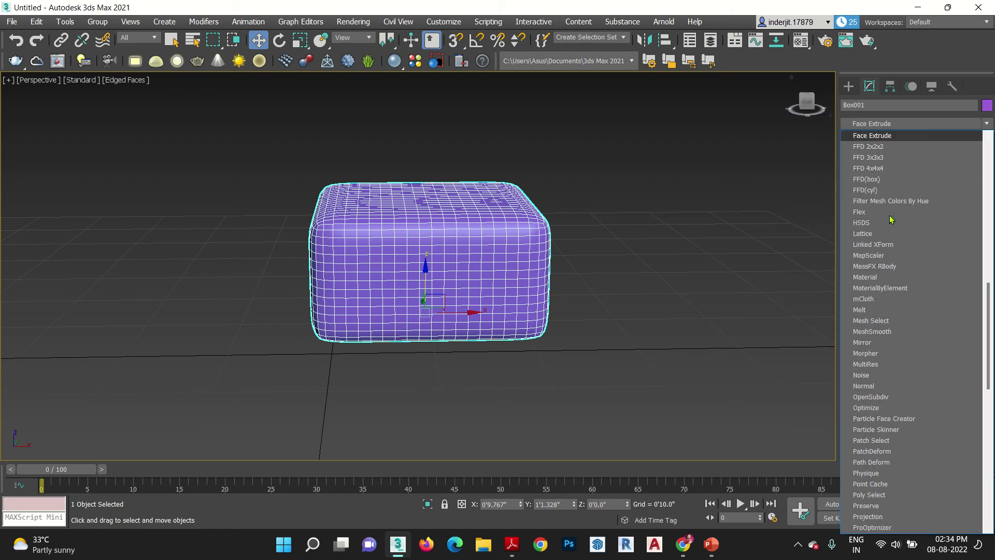
click(882, 179)
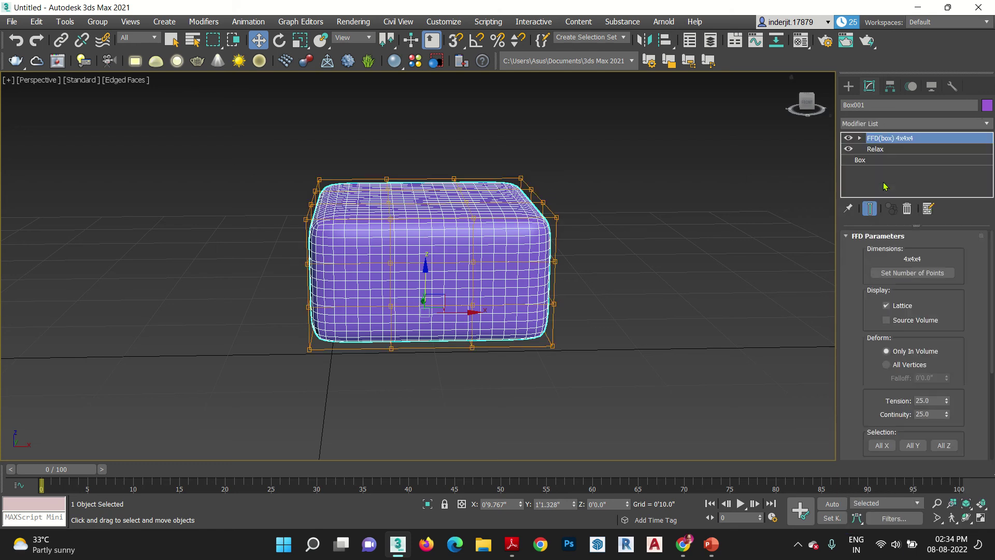
Step: Select only the four inner FFD control points on the top face, using the Top and Front views
alt+middle_drag(588, 384, 537, 405)
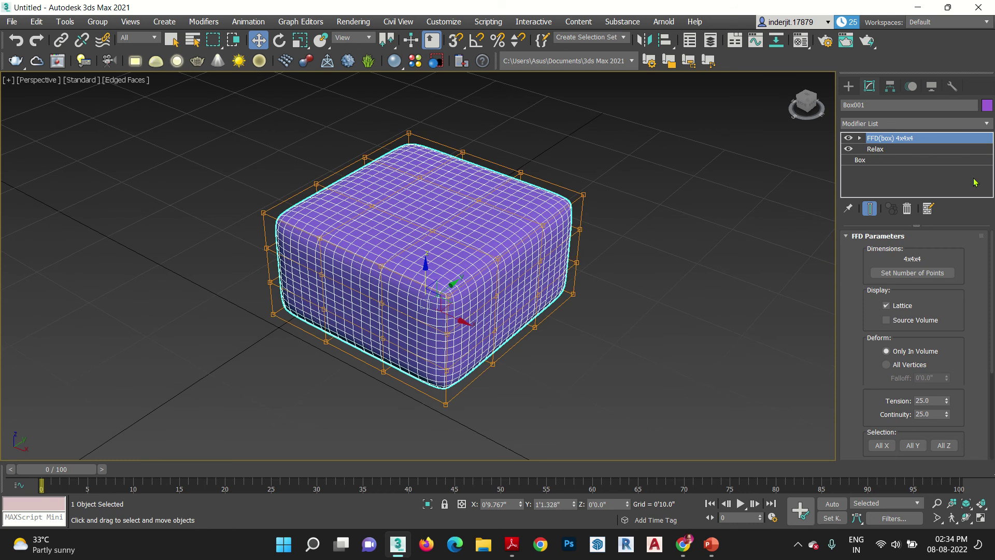
click(859, 139)
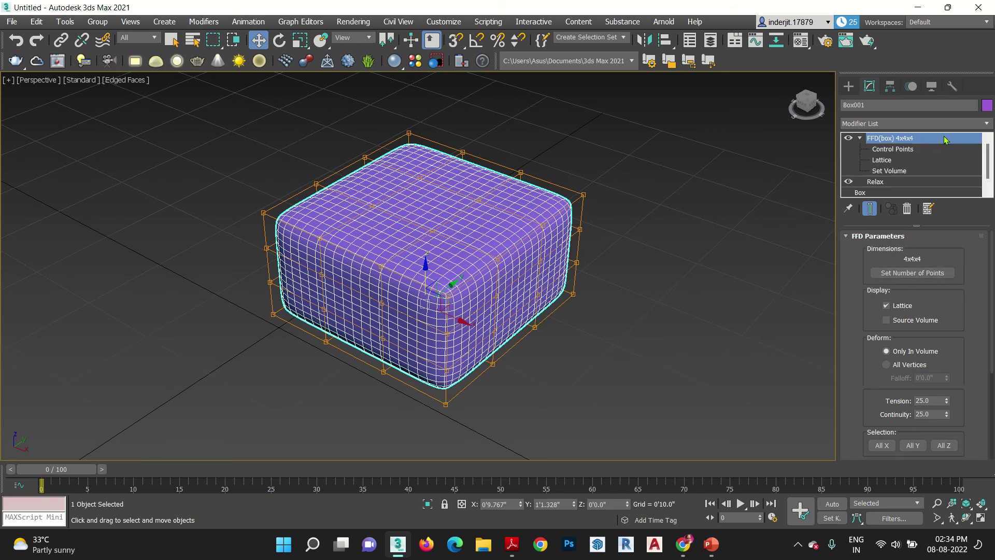
click(902, 150)
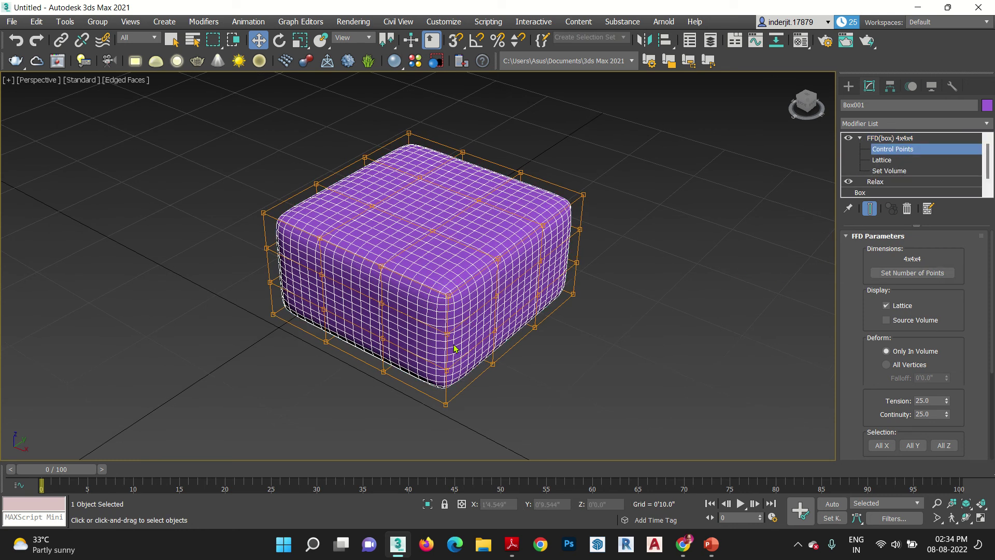
key(t)
scroll(428, 259, up, 5)
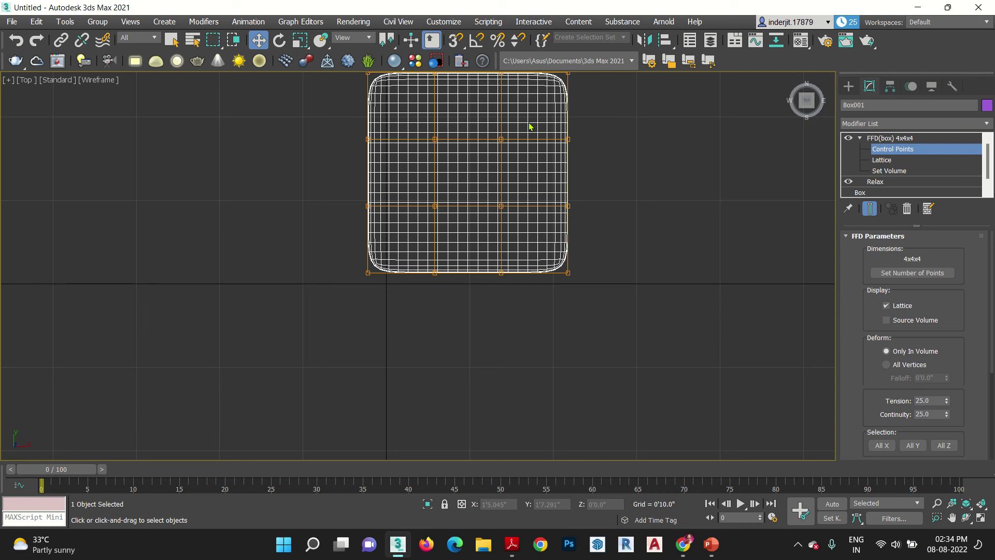
drag(411, 220, 411, 220)
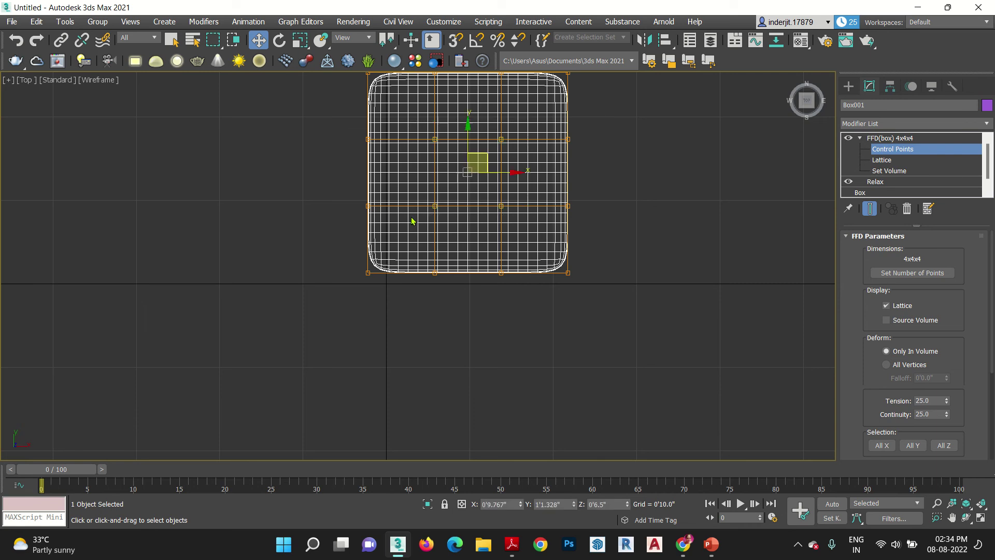
key(f)
scroll(461, 263, up, 5)
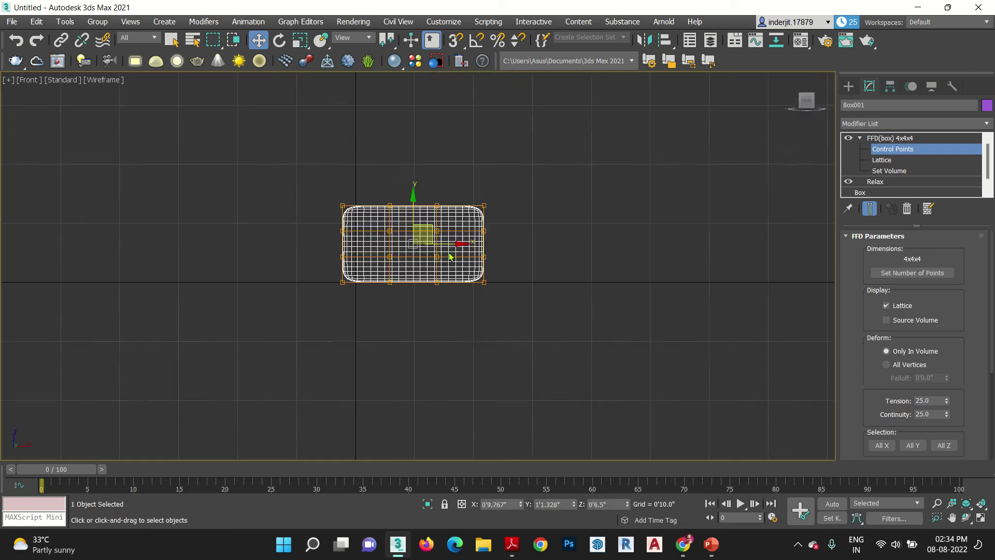
drag(603, 350, 240, 208)
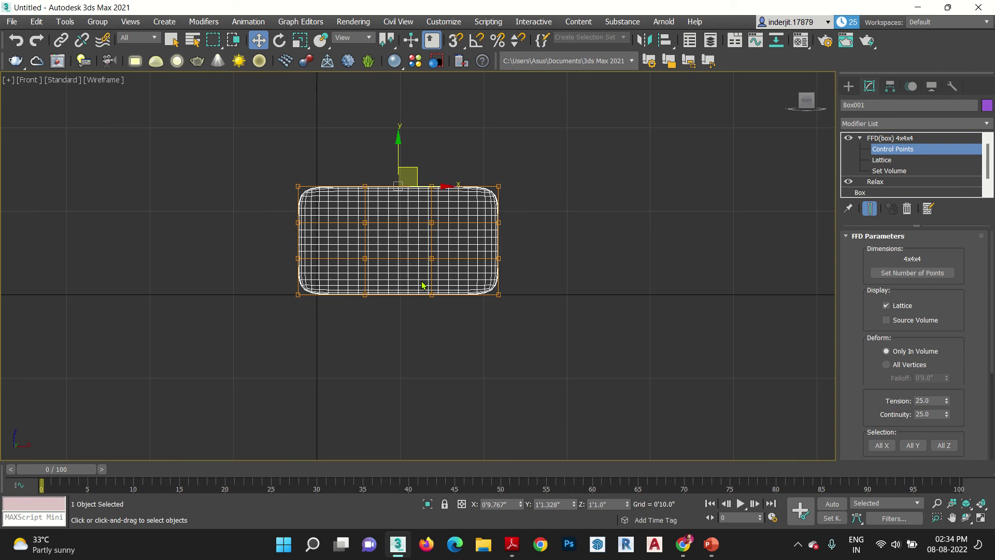
Step: Raise the selected control points about 2.6" in Z to bulge the cushion's top, and leave control-point editing with the box deselected
key(p)
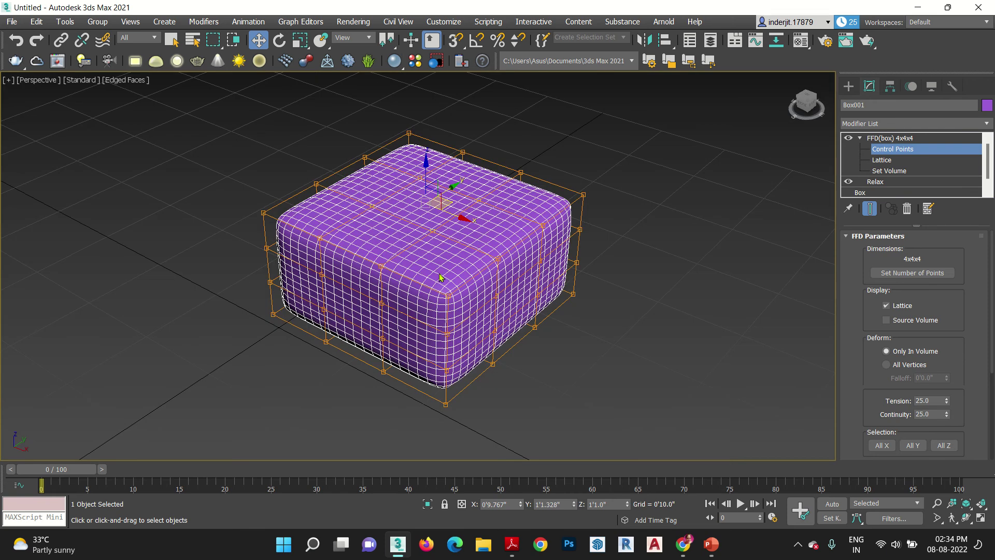
drag(422, 156, 425, 138)
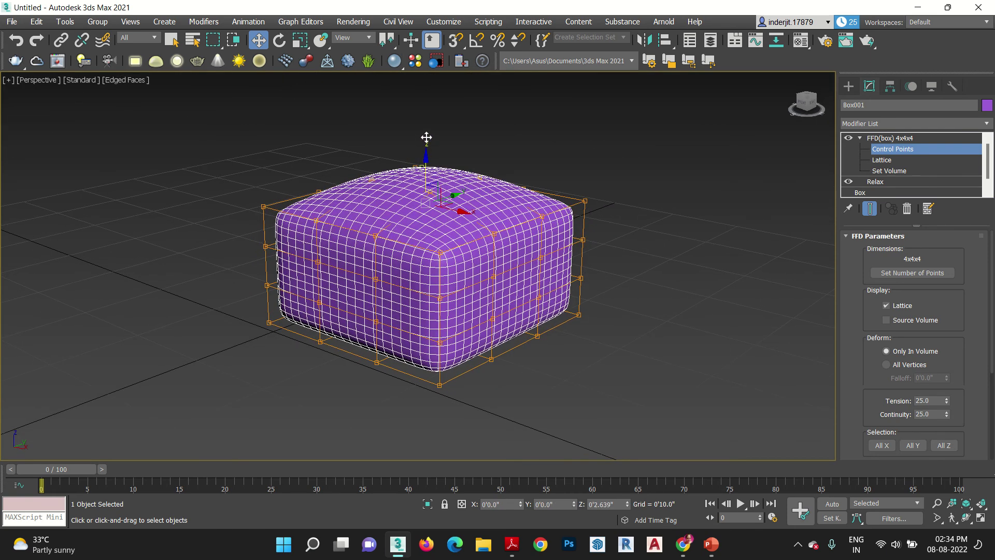
click(654, 301)
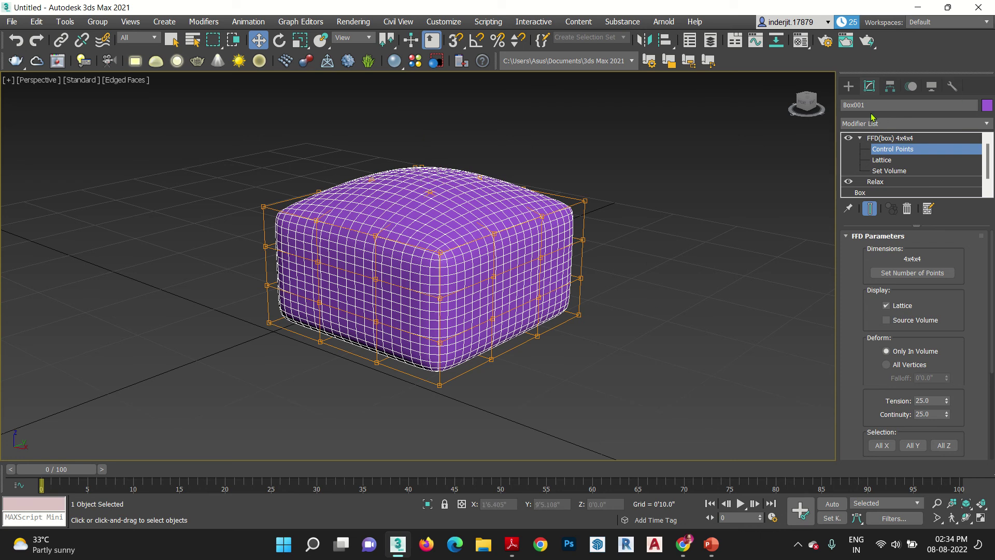
click(881, 139)
click(741, 267)
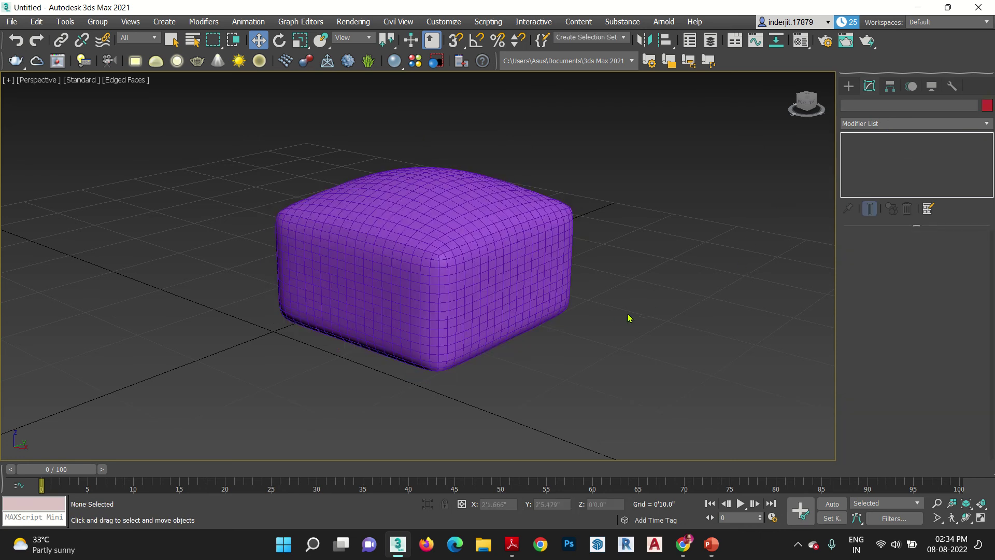
Step: Inspect the cushion from several sides, then remove the FFD(box) modifier from the box
alt+middle_drag(629, 318, 428, 303)
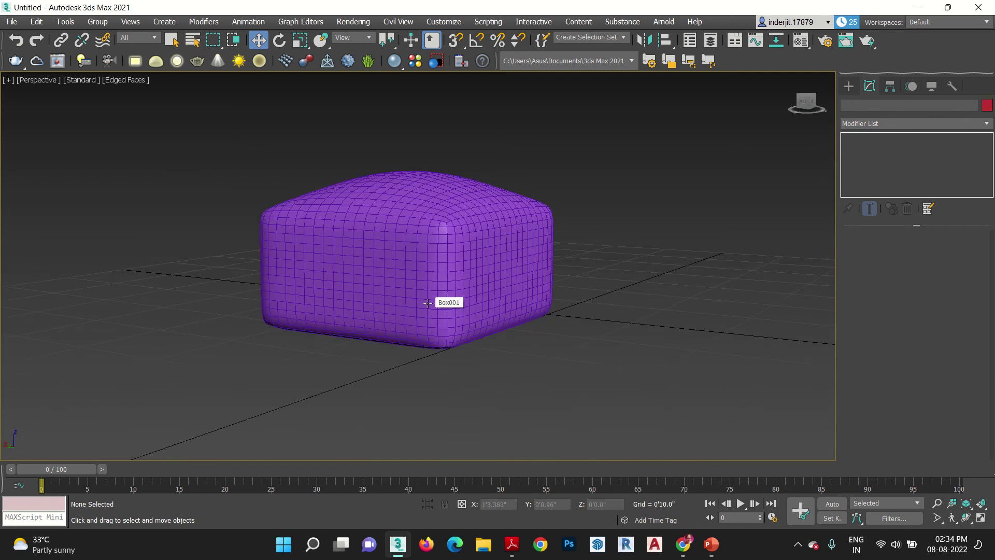
alt+middle_drag(428, 303, 408, 338)
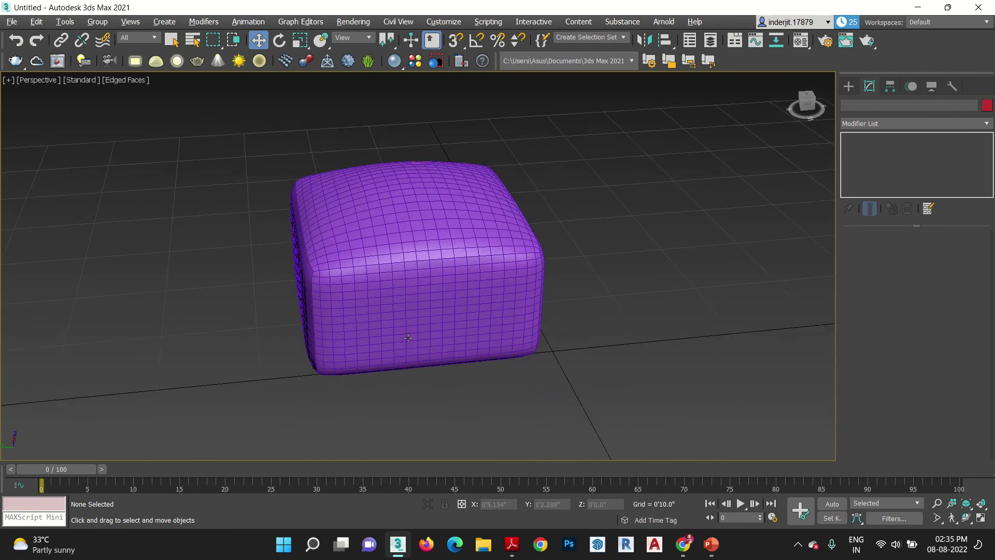
click(408, 338)
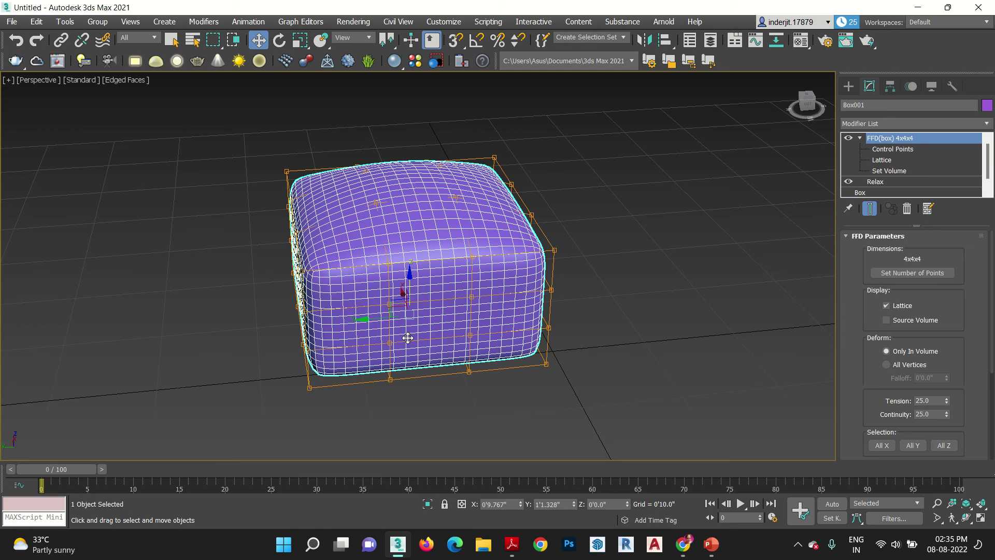
click(908, 209)
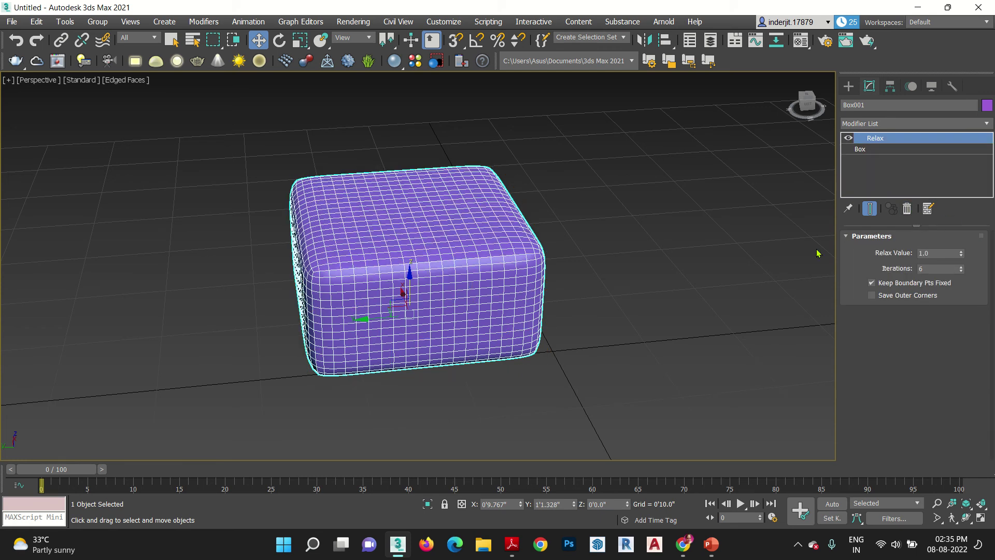
Step: Add a new FFD(box) modifier above Relax and enter its Control Points level
alt+middle_drag(553, 333, 606, 324)
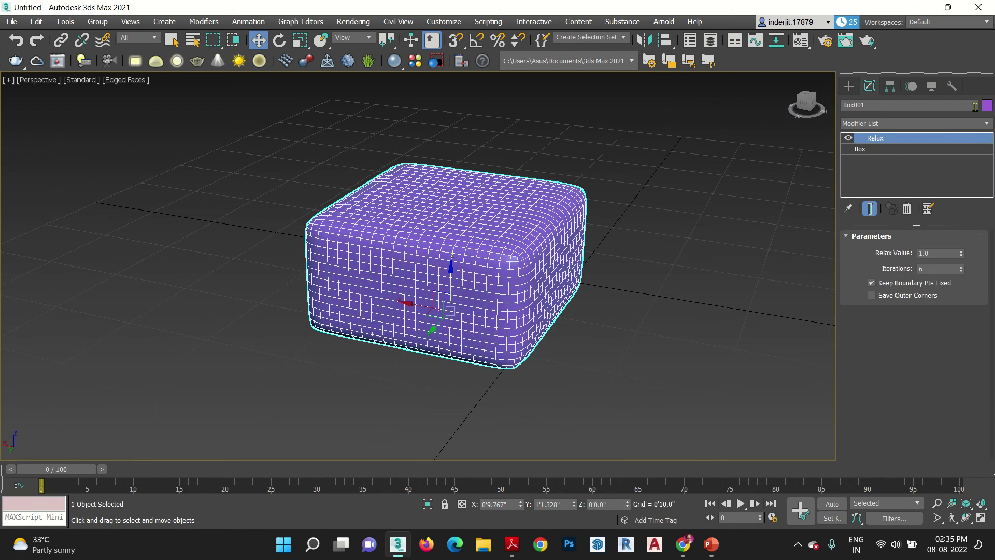
click(920, 125)
key(f)
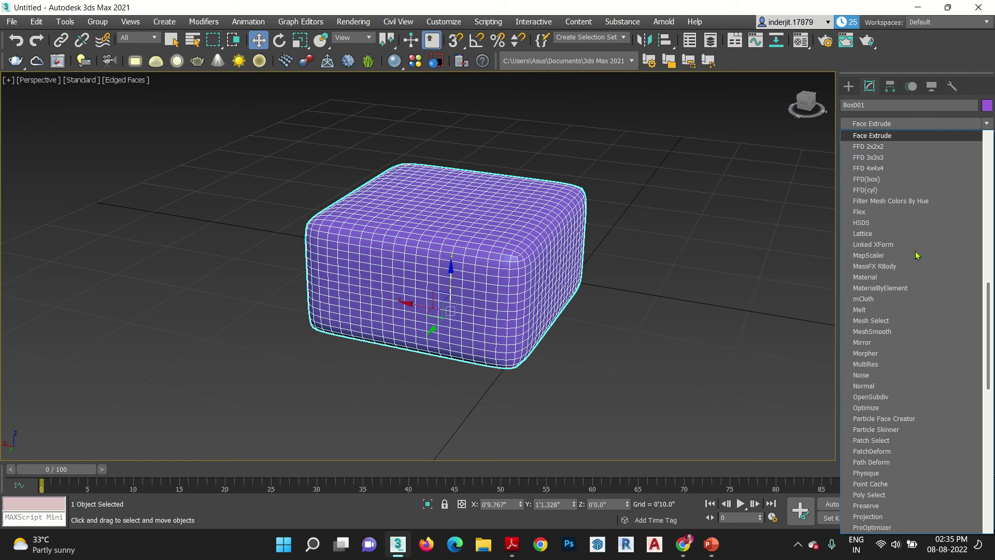
click(877, 180)
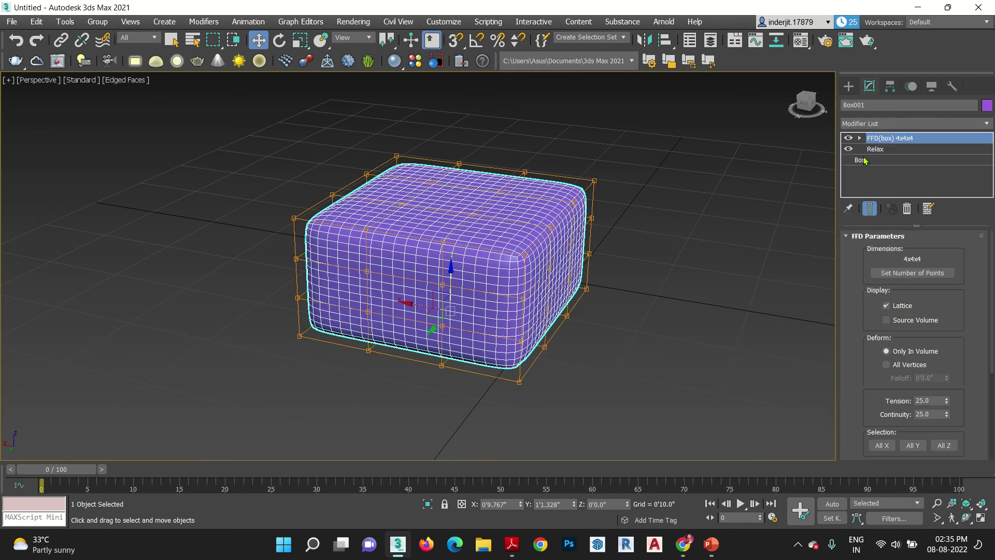
click(859, 138)
click(892, 149)
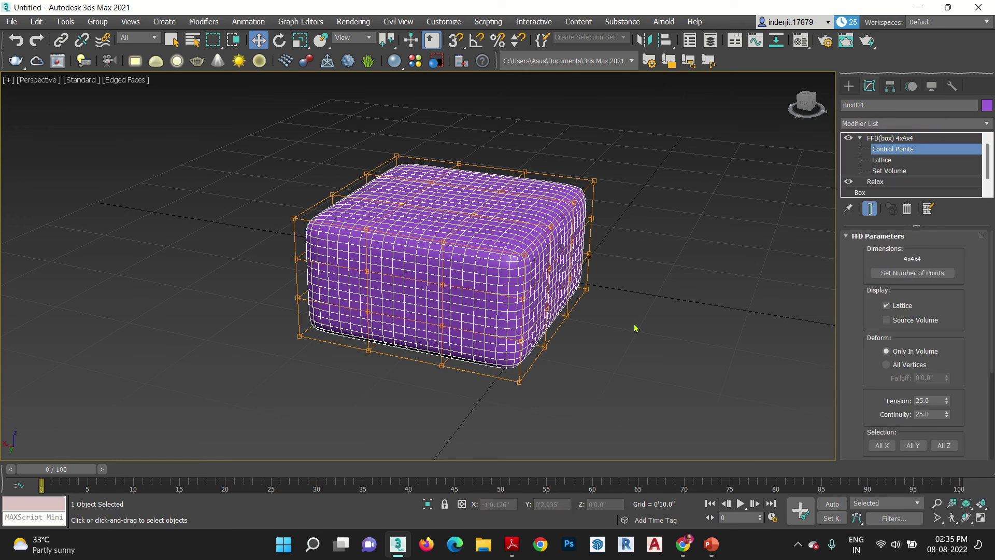
Step: Select the four inner FFD control points on the top face one by one in the Perspective view
middle_drag(590, 334, 604, 366)
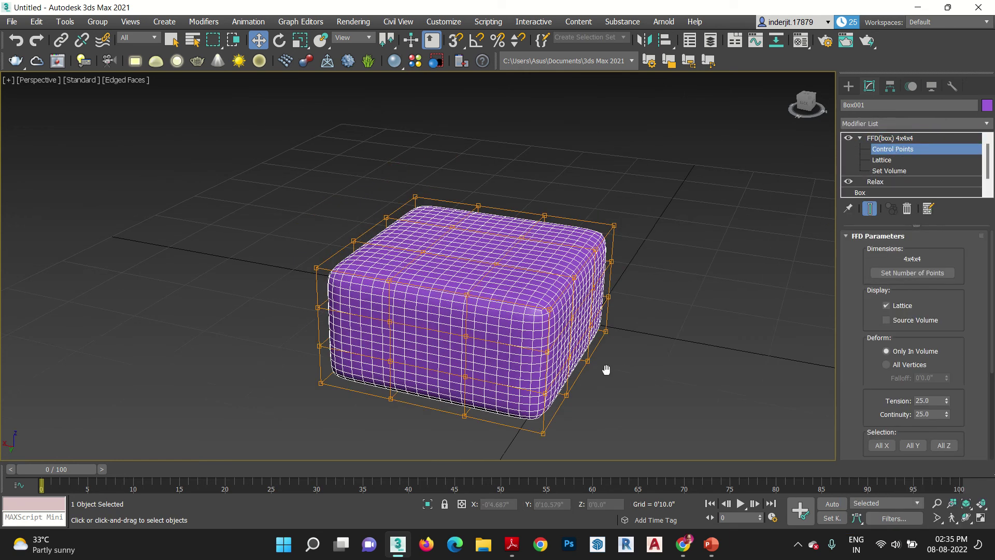
click(454, 227)
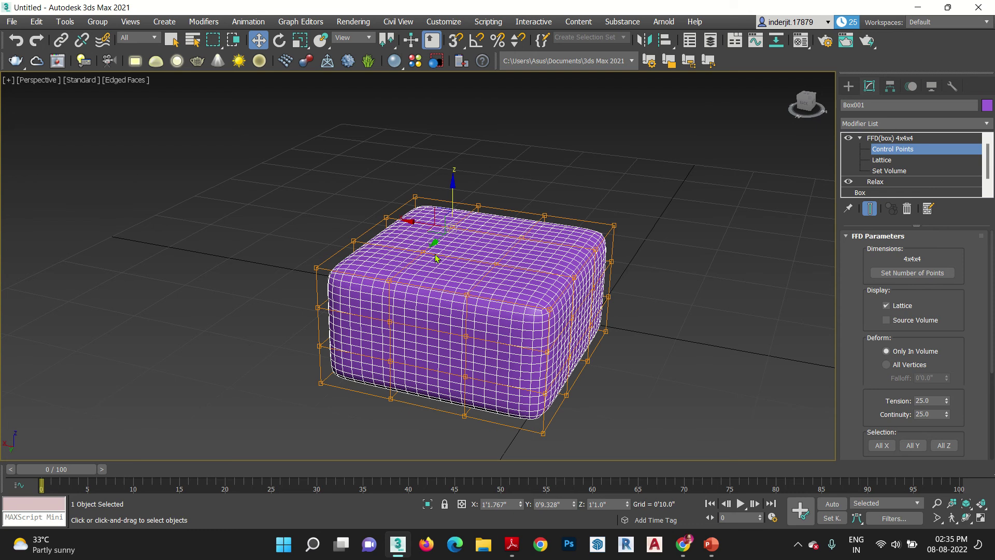
click(497, 265)
click(523, 238)
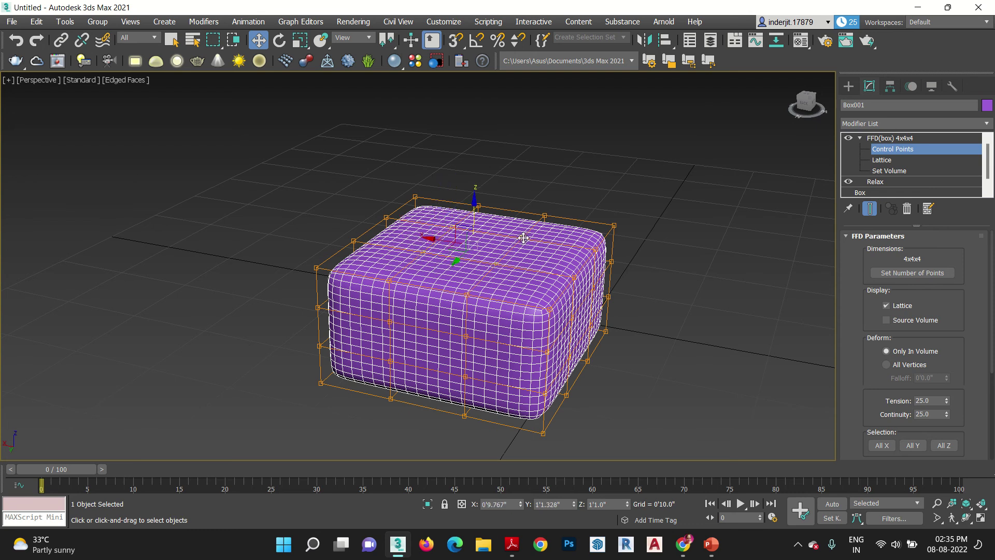
Step: Clear the selection and reselect only the top face's four inner control points by region in the Top and Front views, returning to Perspective
click(670, 383)
key(t)
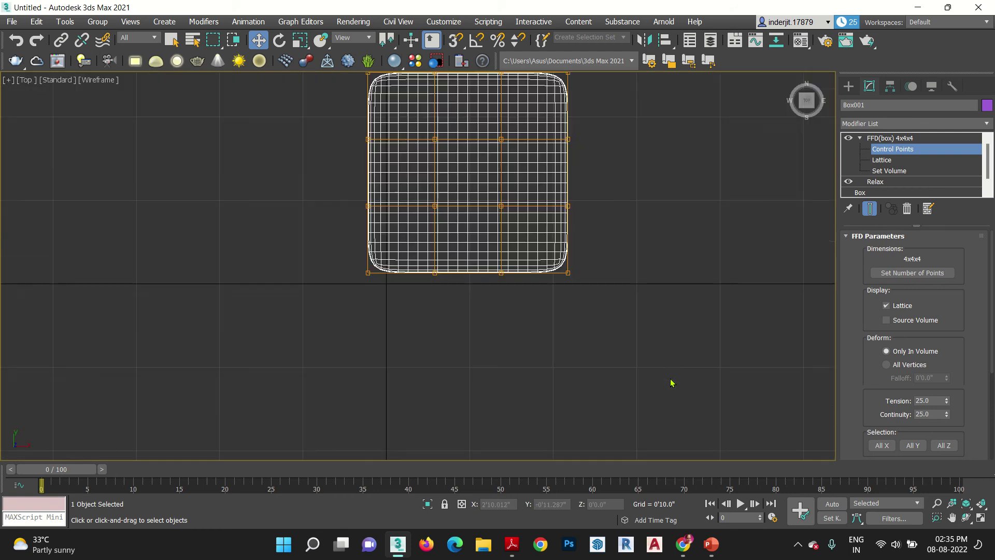
key(z)
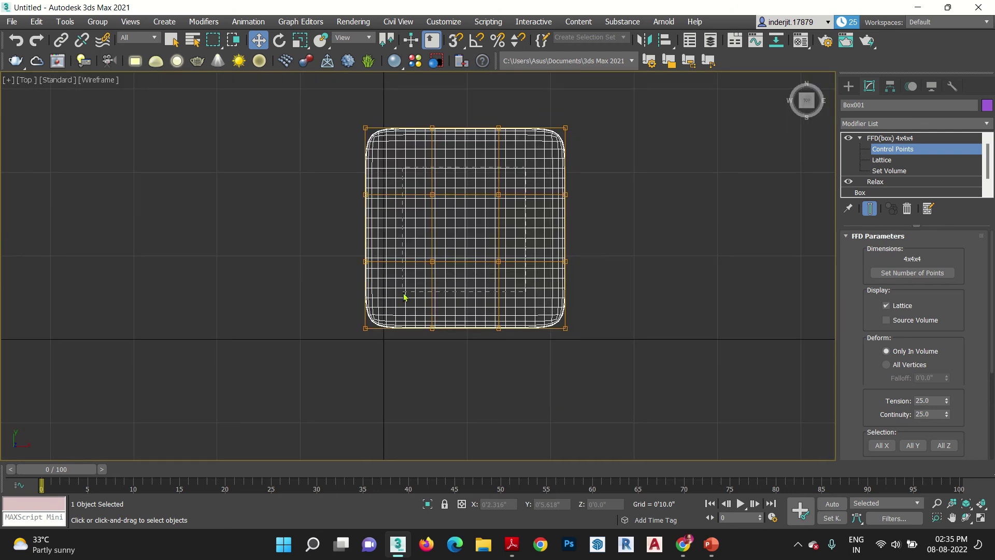
drag(405, 297, 405, 296)
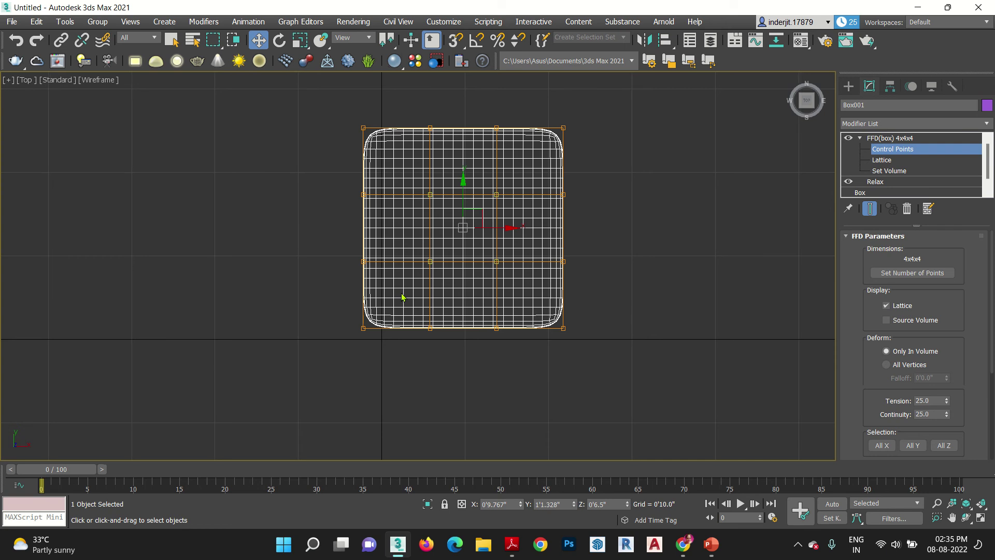
key(f)
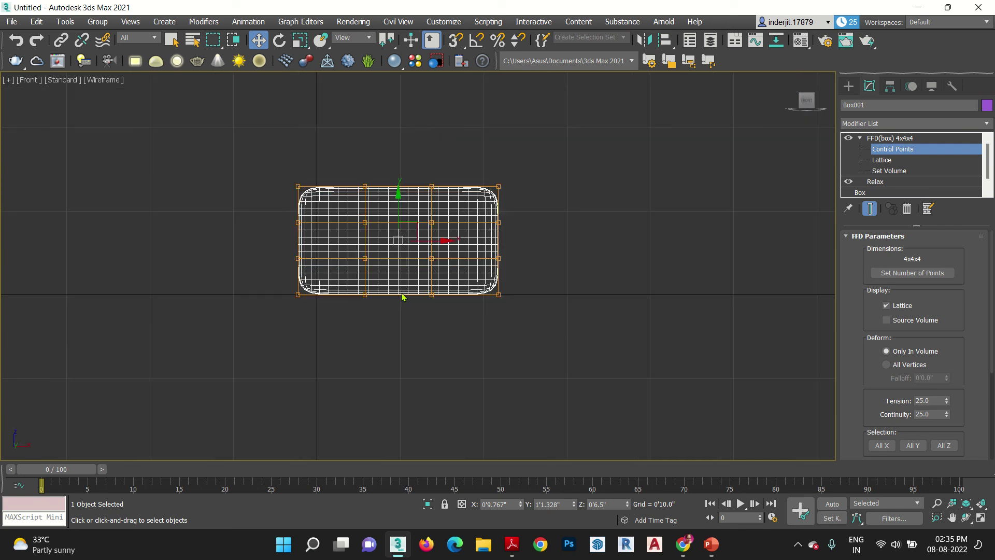
drag(641, 364, 180, 212)
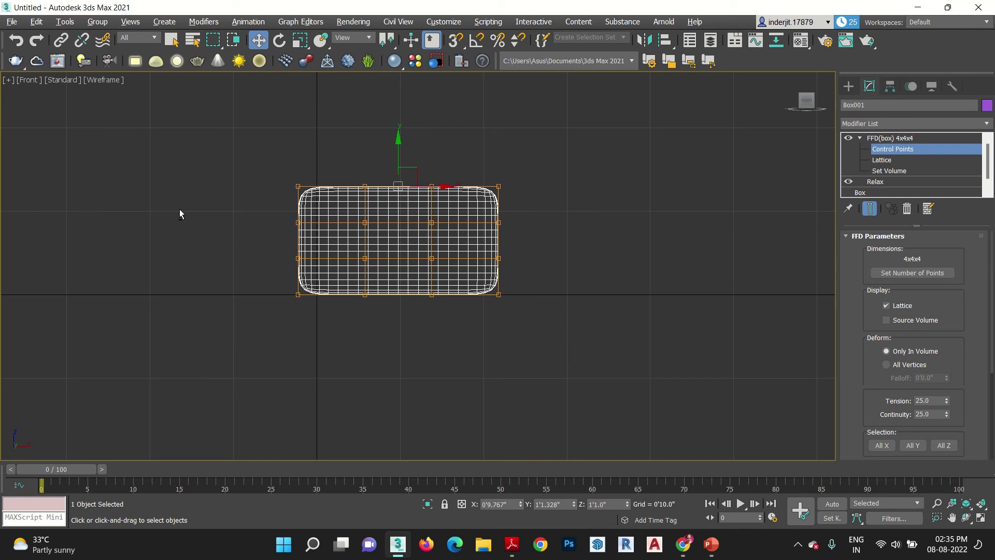
key(p)
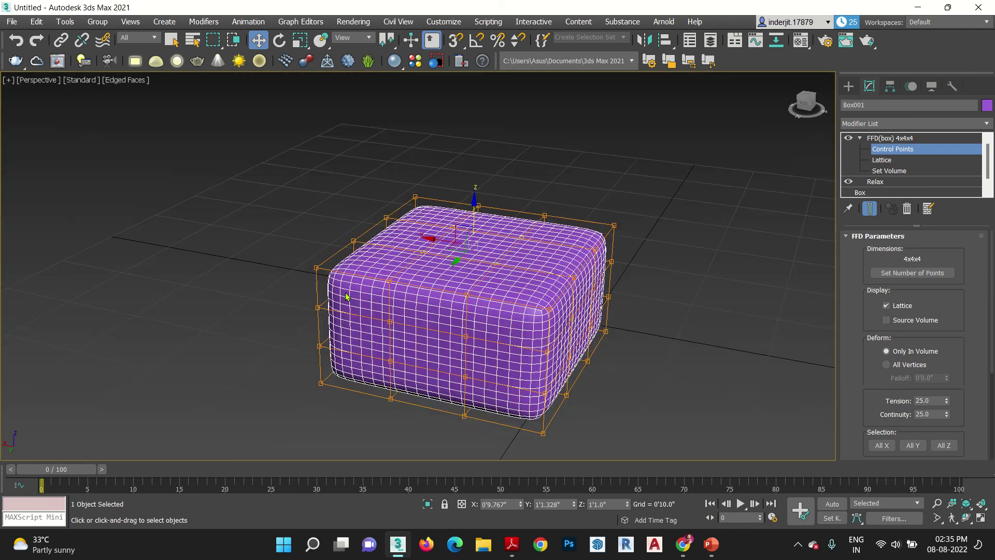
Step: Raise the four control points about 1.9" in Z, deselect them and view the bulged top from another side
drag(472, 204, 471, 187)
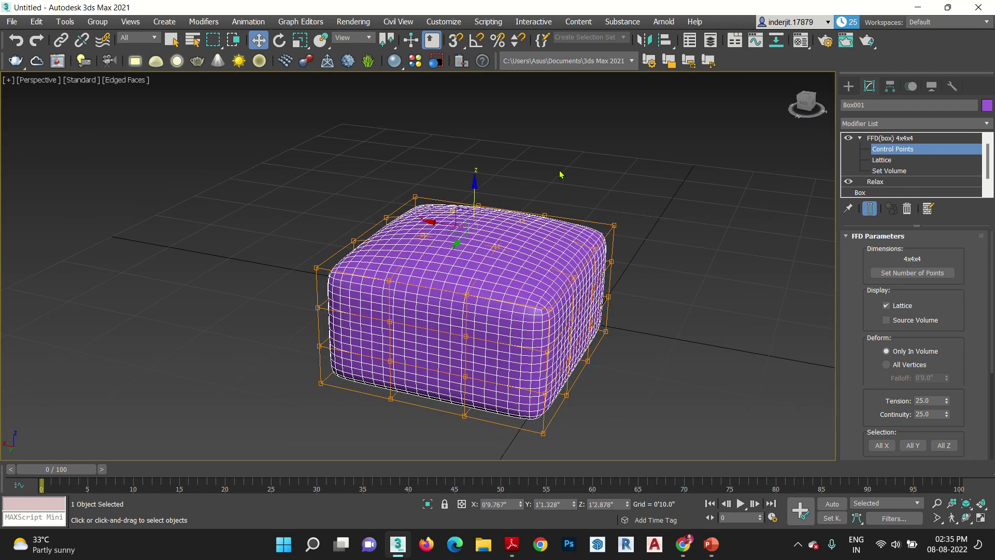
click(666, 400)
alt+middle_drag(666, 399, 514, 427)
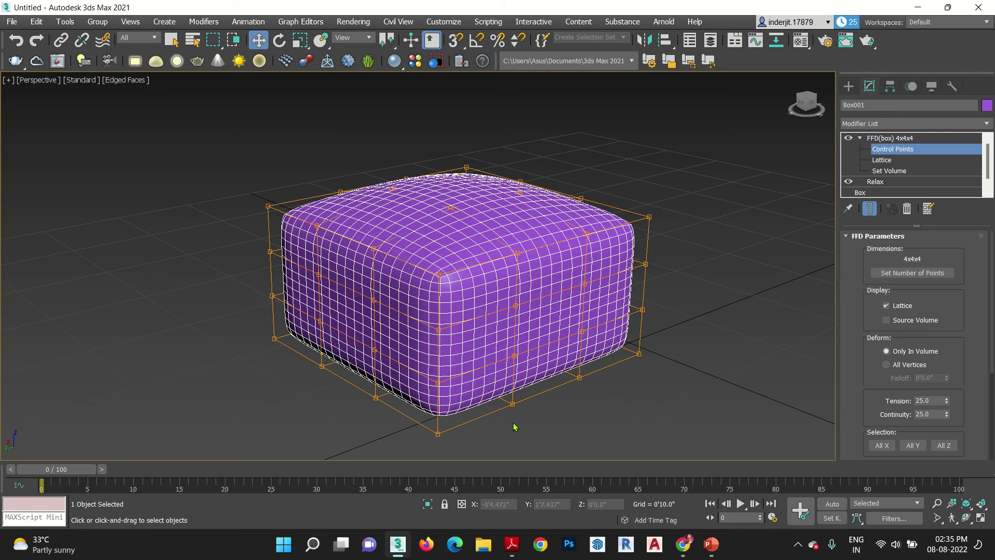
Step: Leave control-point editing and remove both the FFD(box) and Relax modifiers from the box
click(897, 139)
click(907, 208)
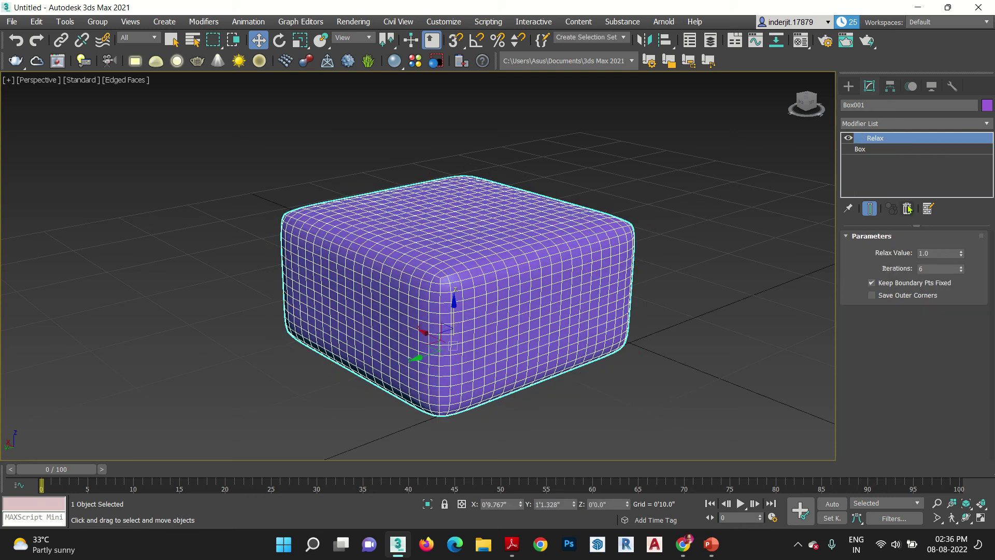
click(907, 208)
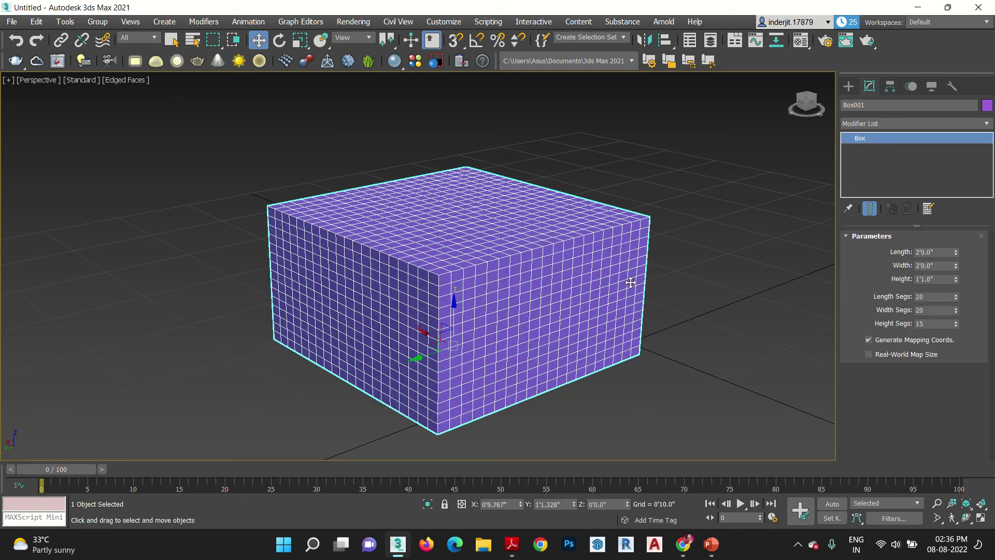
Step: Delete the box, undo the deletion and apply a Spherify modifier to it
key(Delete)
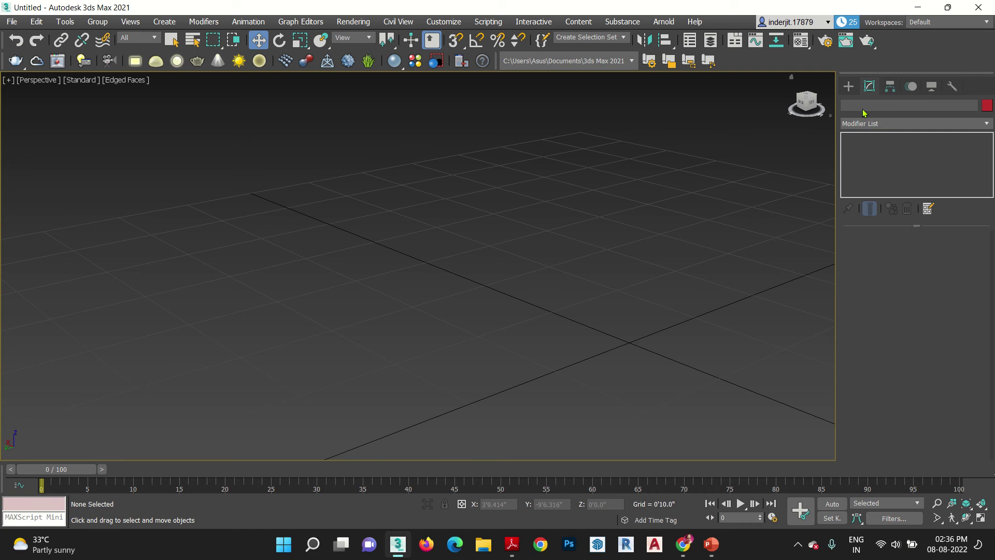
key(ctrl+z)
click(881, 124)
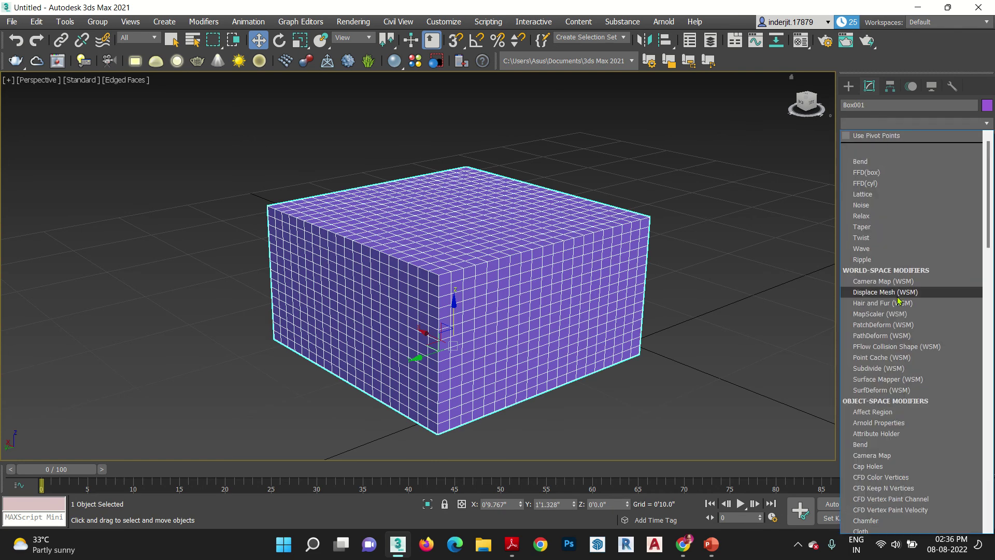
key(r)
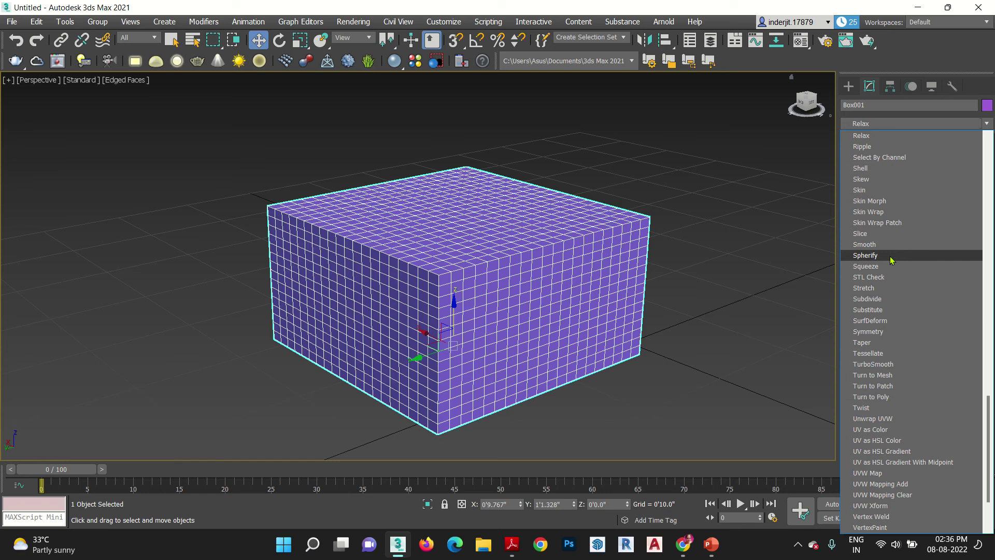
click(865, 254)
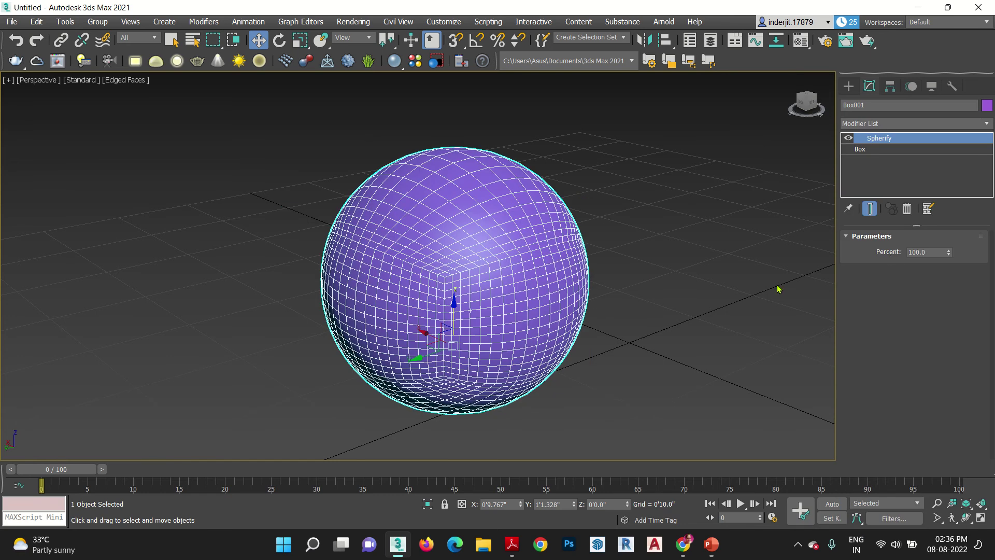
Step: Delete the spherified box and create a cylinder about 4.5" in radius and 1'6.8" high near the grid's centre
key(Delete)
click(848, 87)
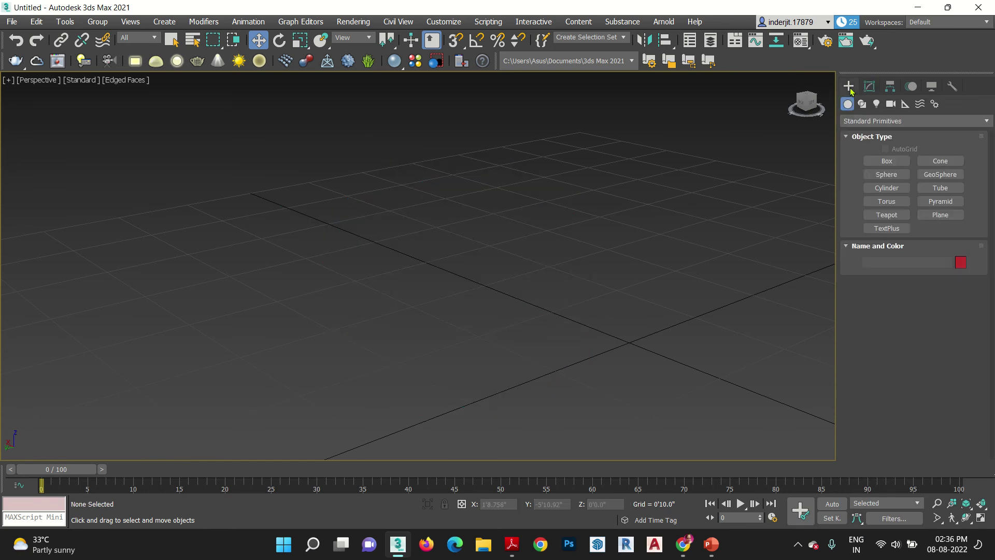
click(886, 187)
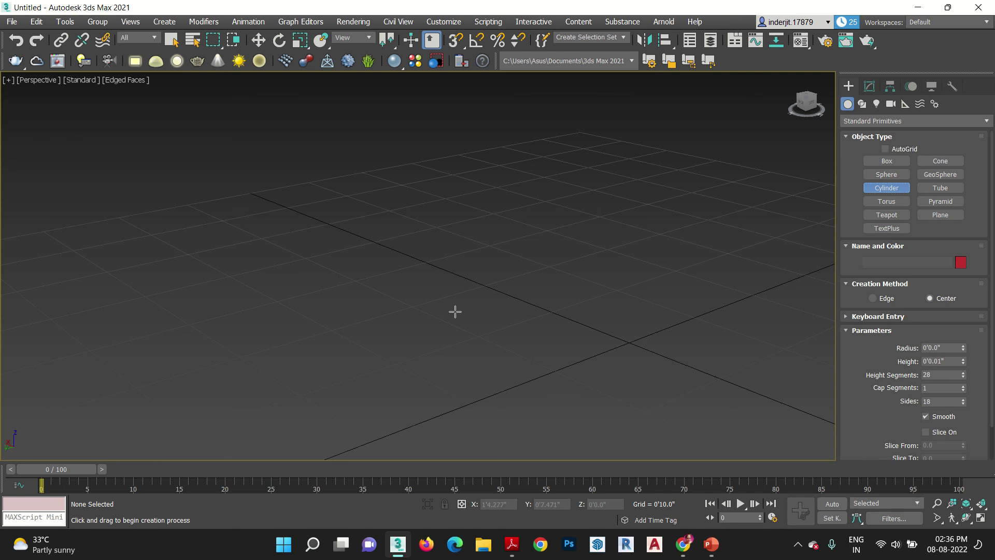
drag(455, 311, 444, 328)
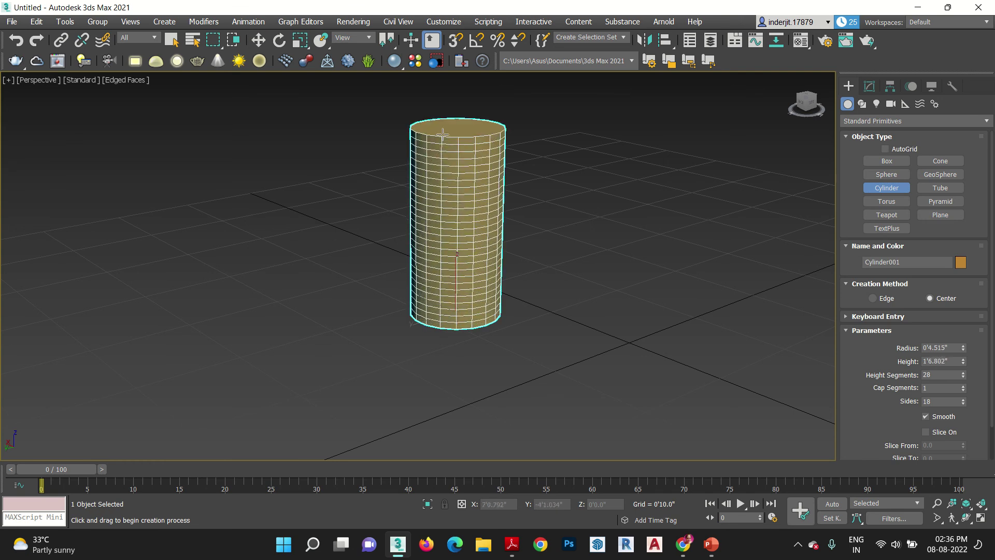
click(443, 139)
key(w)
Step: Set the cylinder's height segments to 13 and add a Skew modifier
click(869, 87)
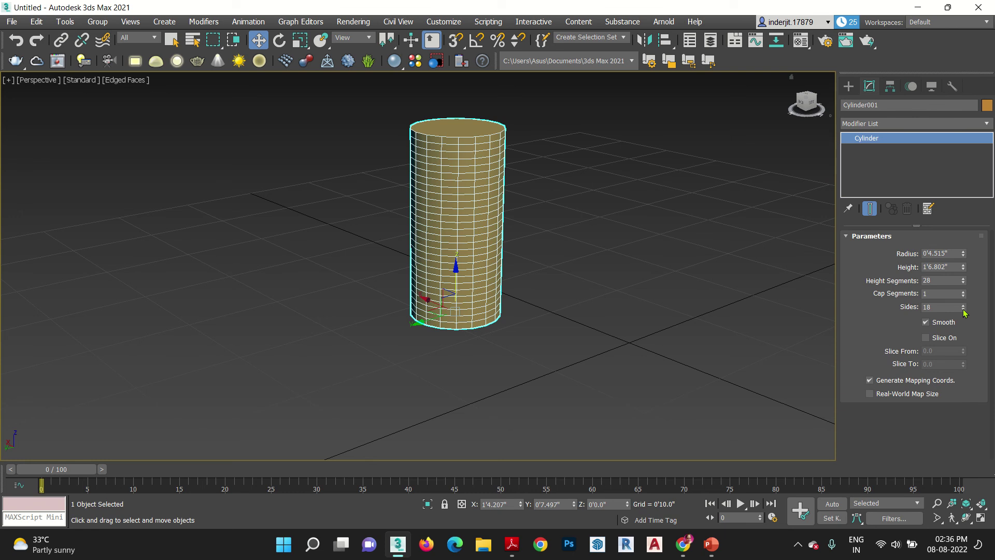
drag(963, 284, 961, 285)
click(895, 125)
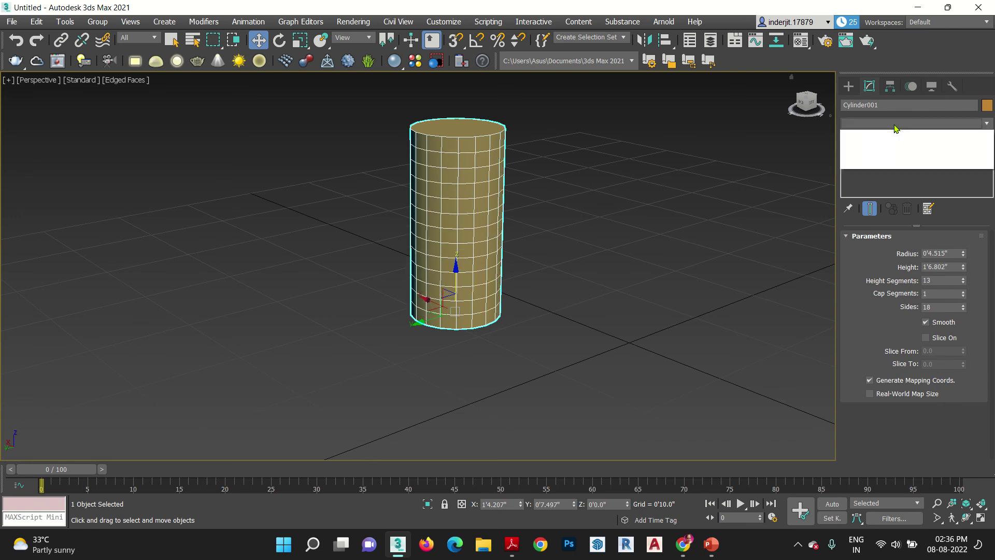
key(r)
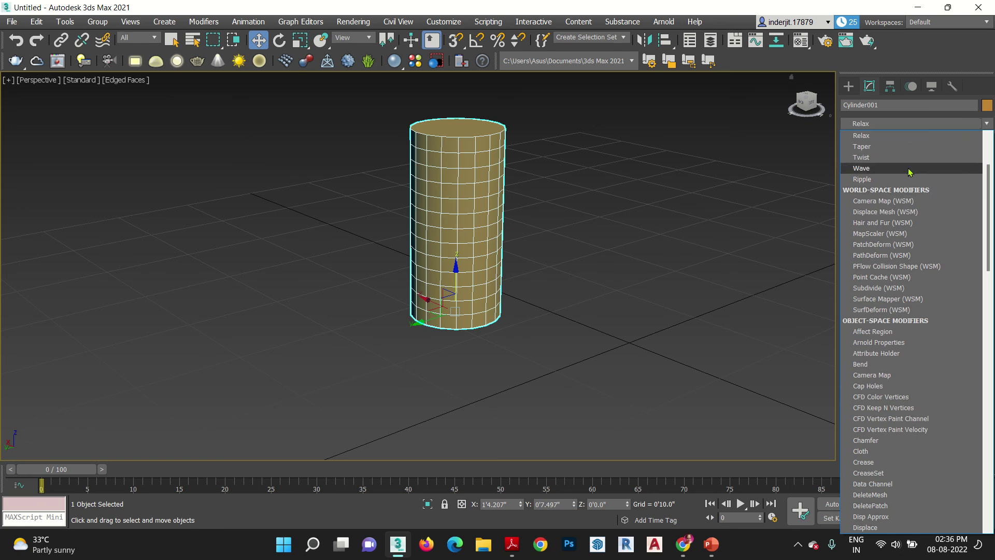
key(r)
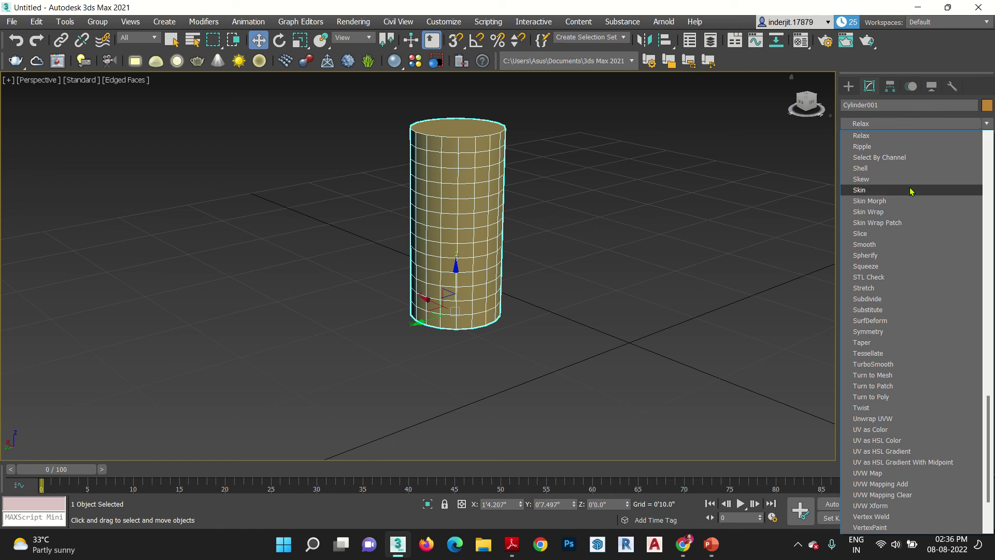
click(908, 183)
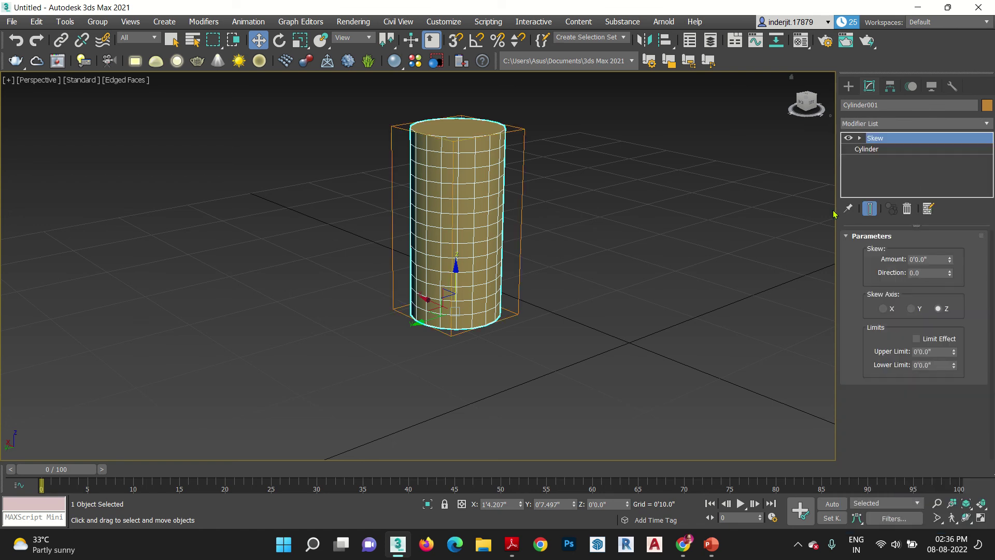
Step: Set the height in the cylinder's base parameters to about 4'0.65"
middle_drag(521, 278, 476, 350)
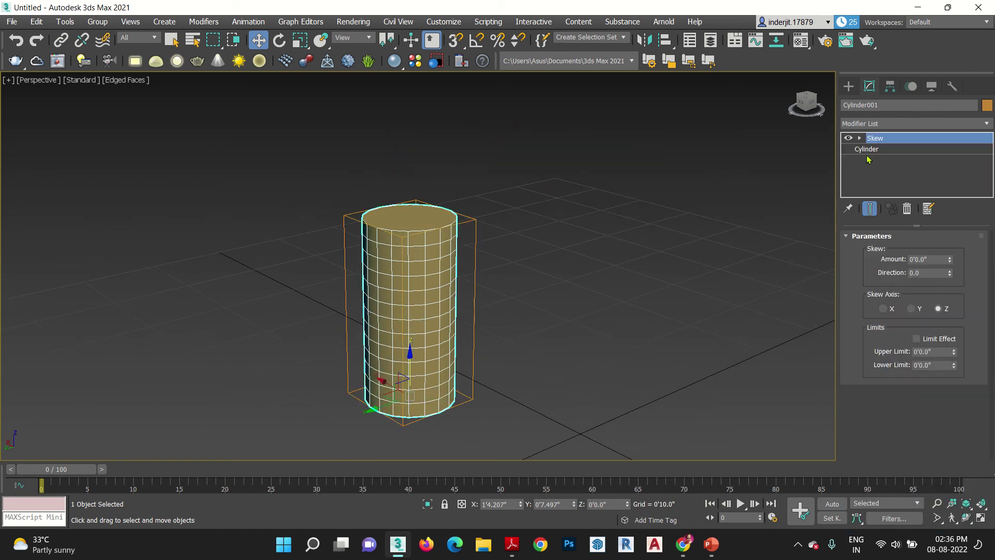
click(859, 149)
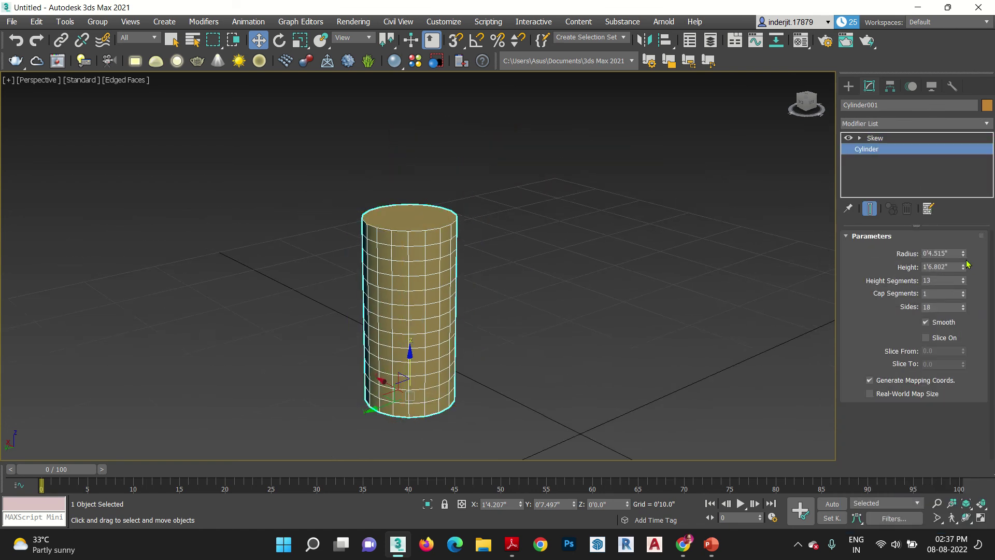
drag(966, 267, 966, 198)
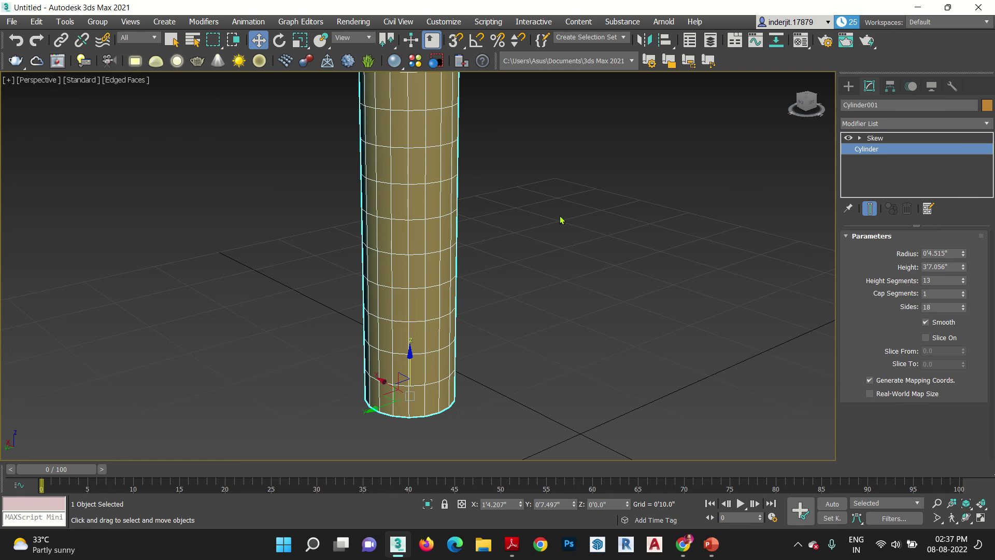
scroll(432, 224, down, 3)
middle_drag(431, 223, 450, 342)
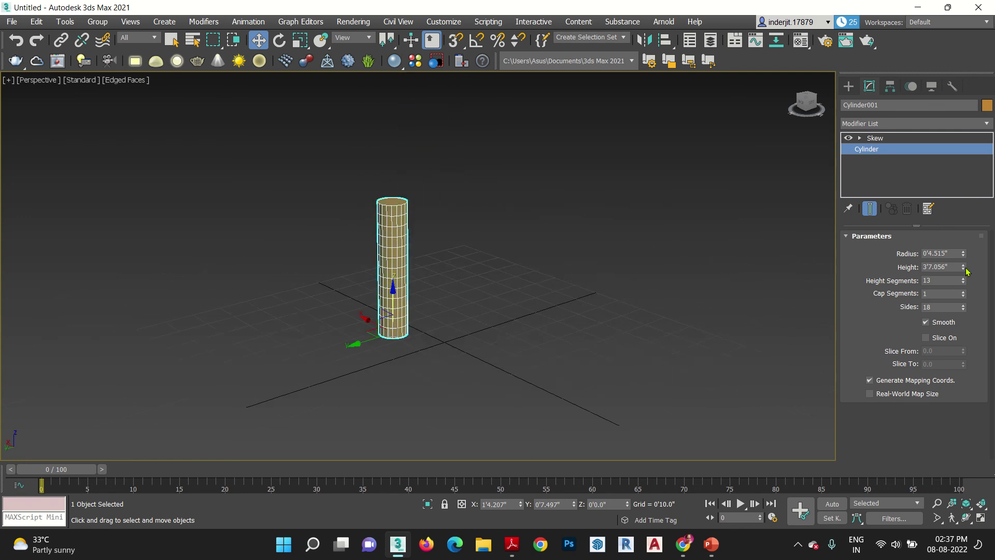
drag(964, 268, 963, 251)
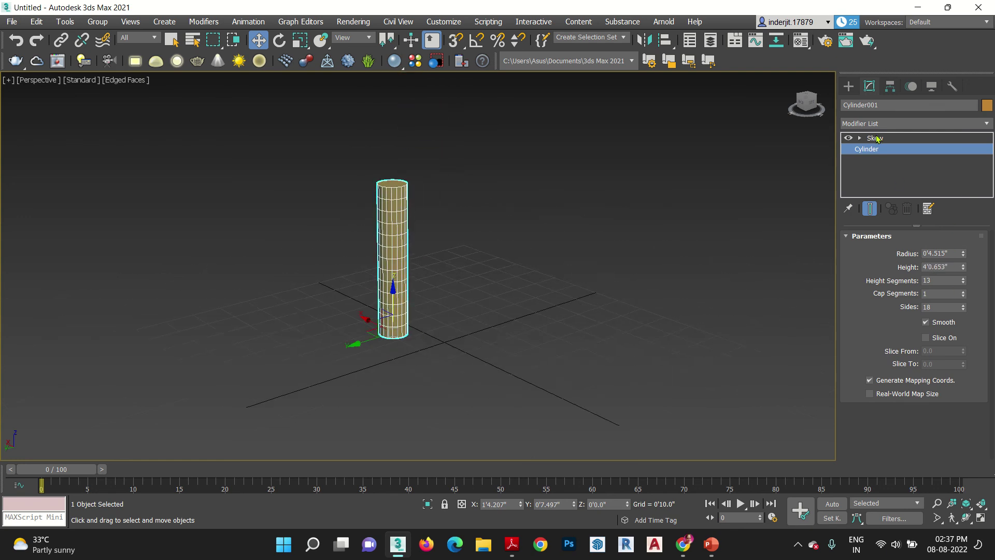
Step: Set the Skew modifier's amount on the cylinder to about 6'1"
click(874, 137)
middle_drag(501, 319, 493, 331)
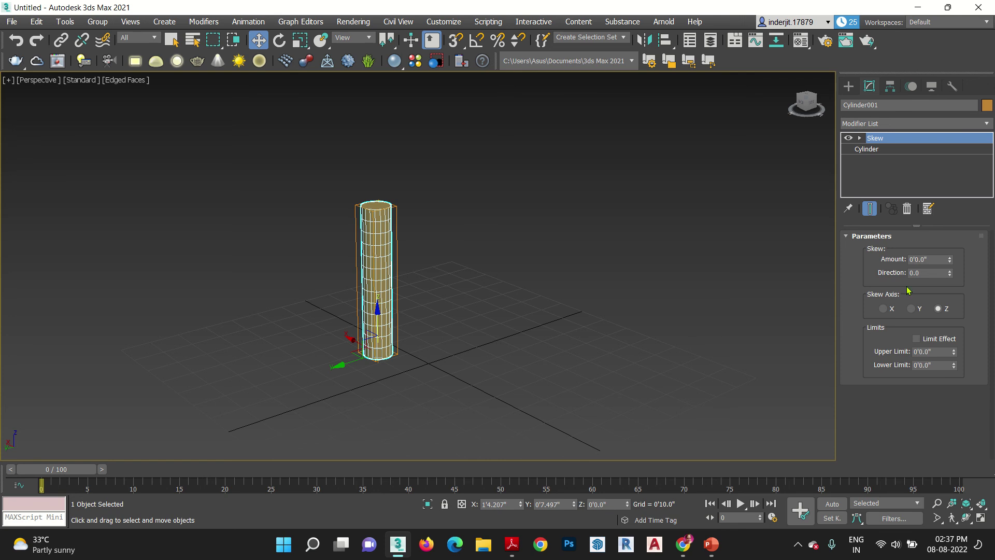
drag(950, 260, 655, 168)
alt+middle_drag(266, 366, 130, 350)
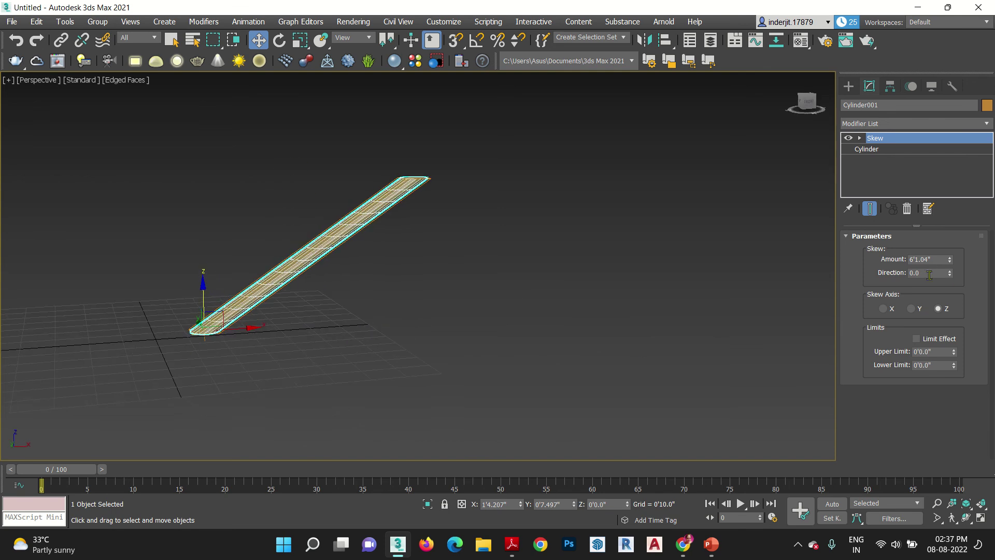
Step: Try a Skew direction of 14 and reset the direction to 0
drag(947, 275, 912, 260)
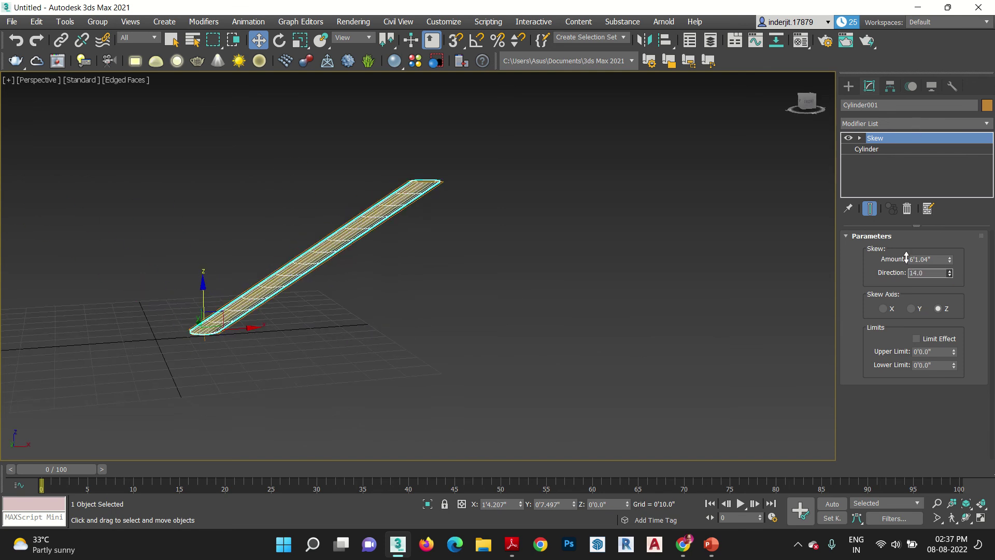
key(Tab)
text(0)
Step: Try the skew axis on X and Y and set it back to Z
click(883, 308)
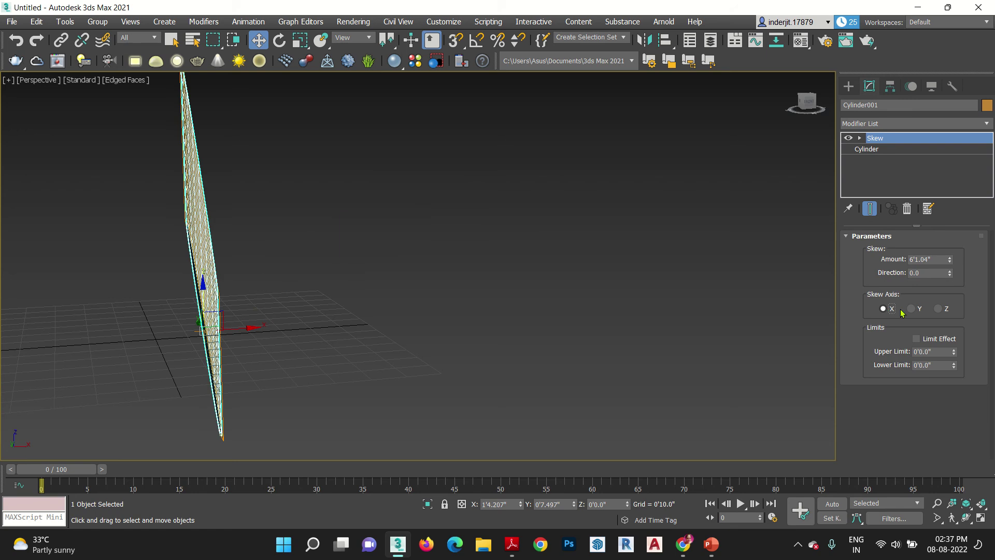
alt+middle_drag(422, 331, 246, 336)
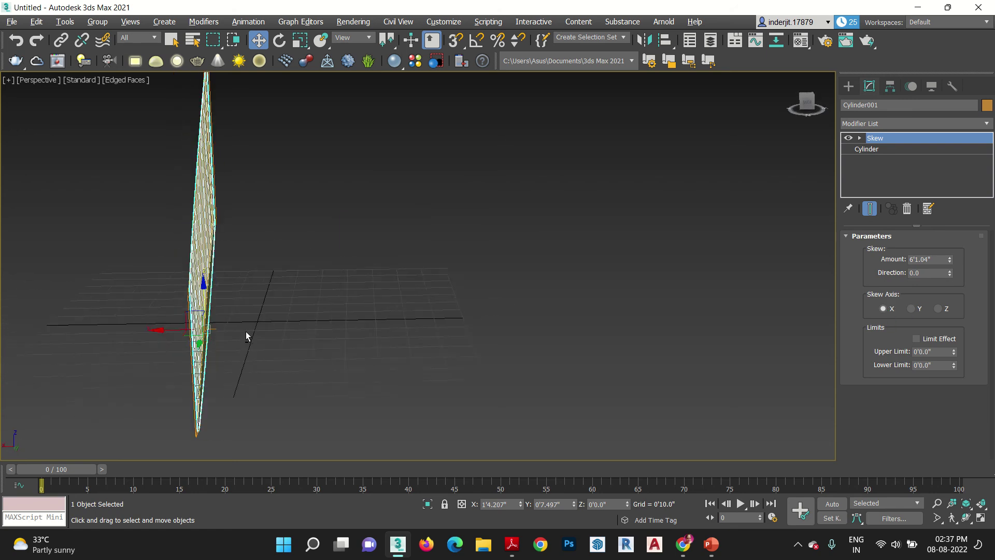
click(911, 308)
alt+middle_drag(311, 293, 349, 310)
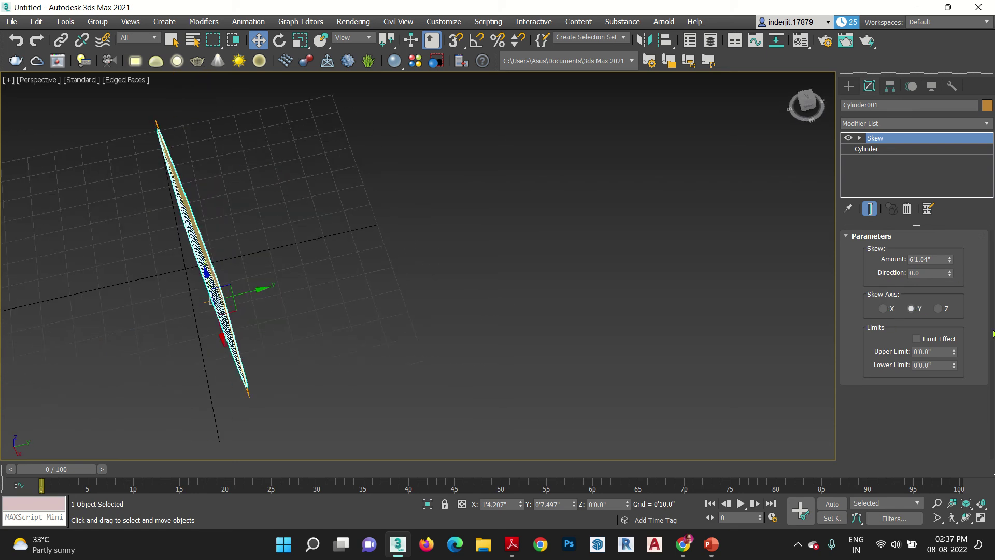
click(938, 308)
alt+middle_drag(540, 355, 513, 300)
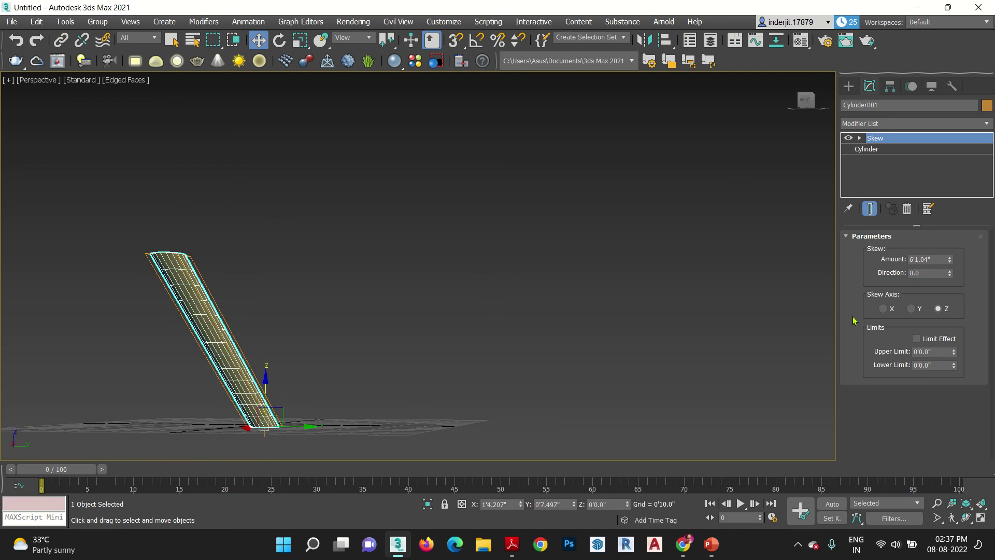
Step: Remove the Skew modifier from the cylinder and add a Squeeze modifier instead
click(908, 209)
click(887, 123)
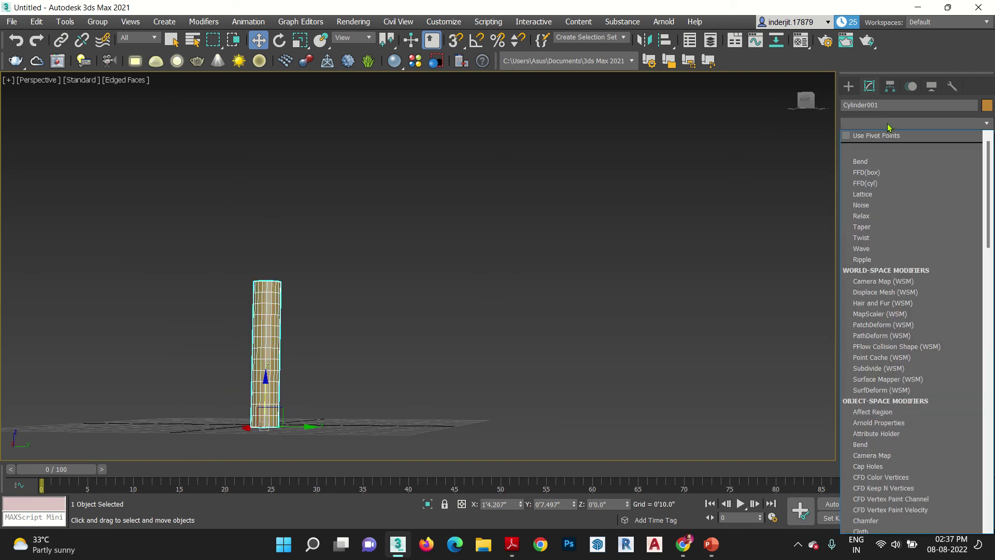
key(s)
key(s)
key(s)
key(s)
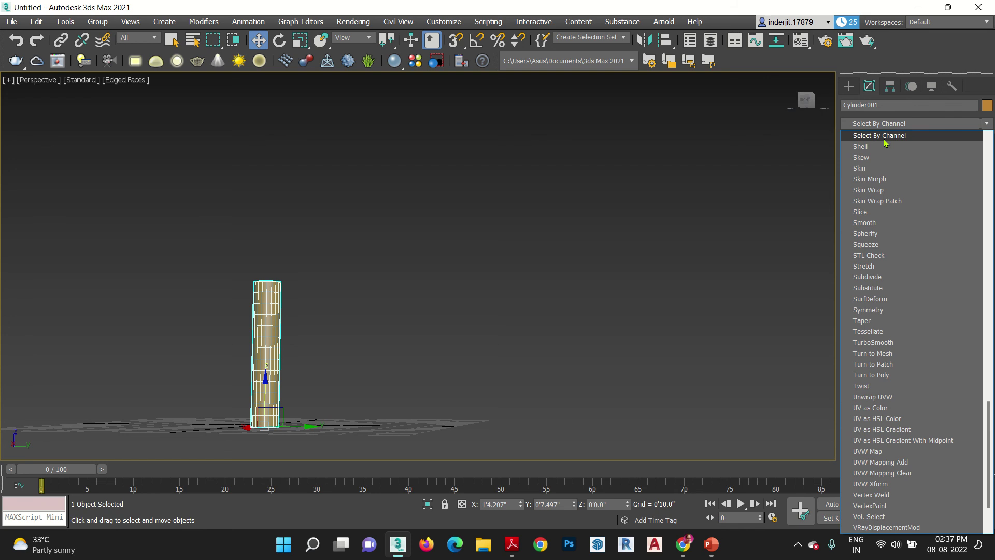
click(902, 244)
alt+middle_drag(500, 338, 600, 348)
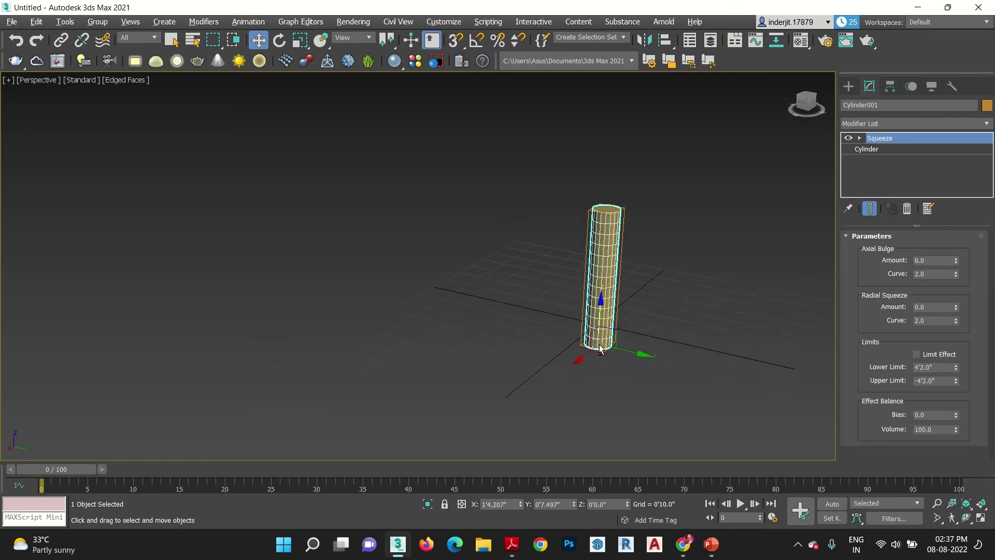
Step: Set the Squeeze modifier's axial bulge amount to 0.46 and curve to 0.81, and its radial squeeze amount to 16.07
scroll(600, 346, up, 8)
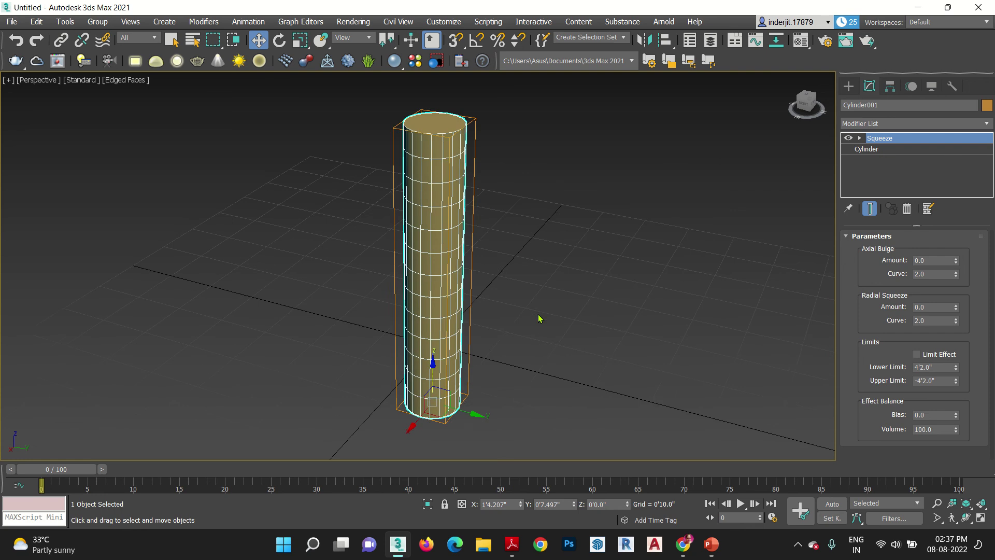
alt+middle_drag(539, 318, 539, 340)
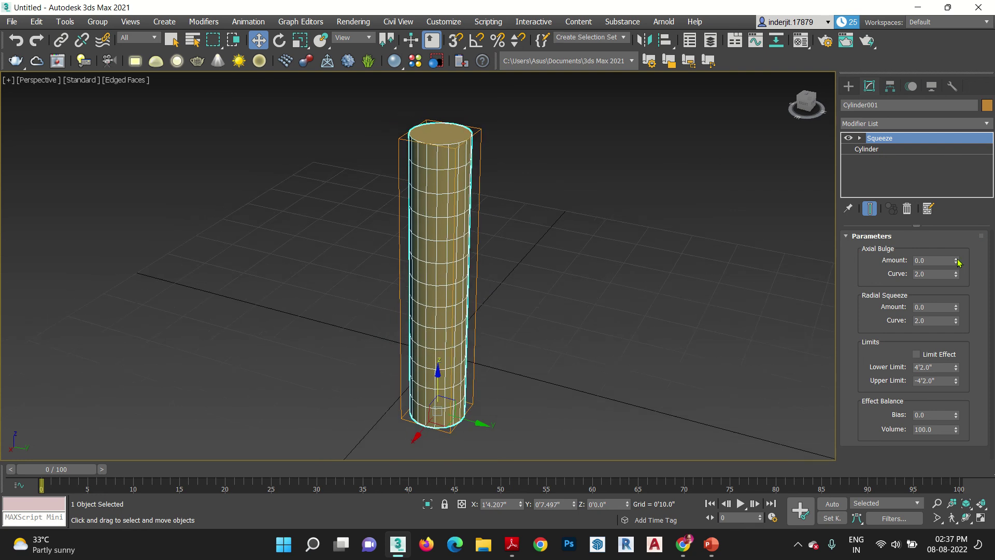
drag(956, 260, 957, 251)
scroll(595, 267, down, 4)
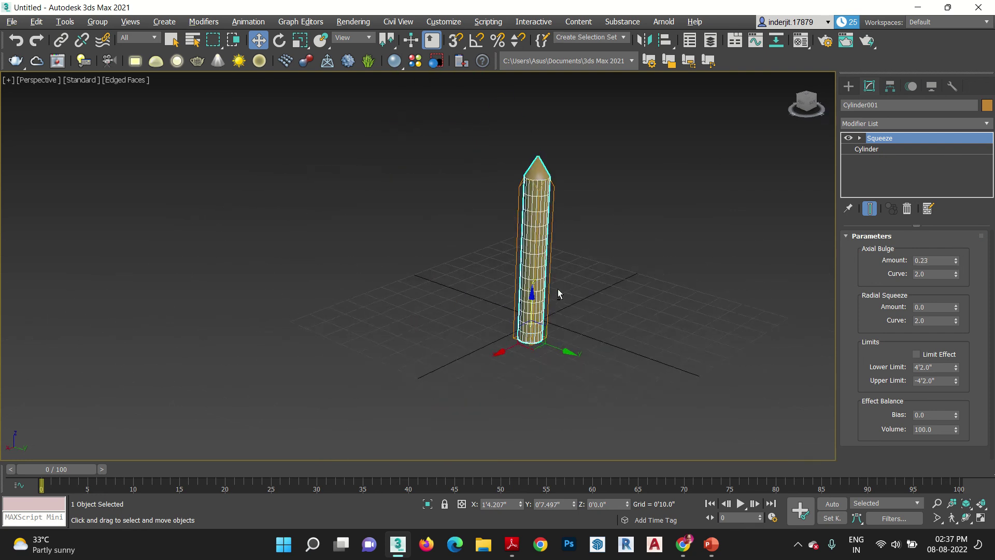
alt+middle_drag(557, 288, 727, 313)
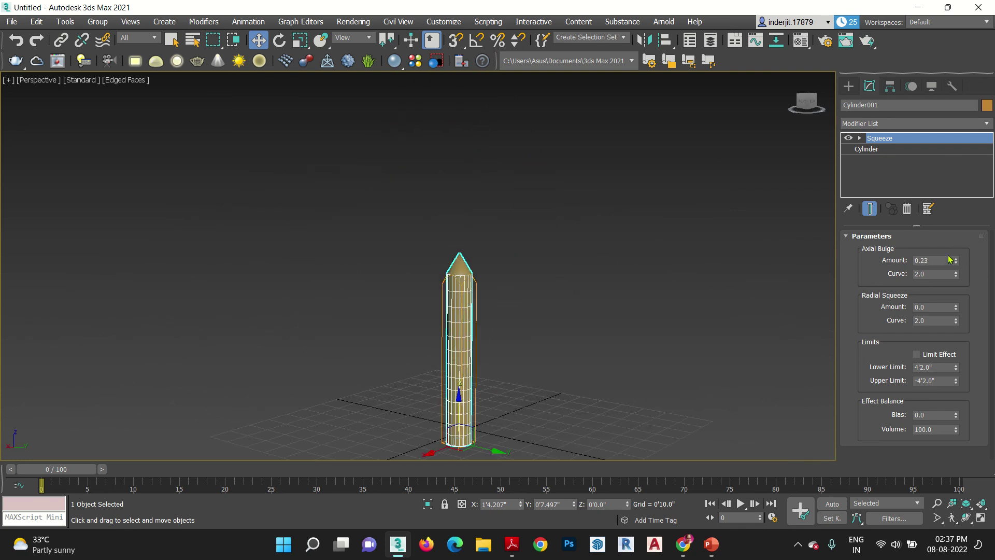
drag(956, 261, 965, 519)
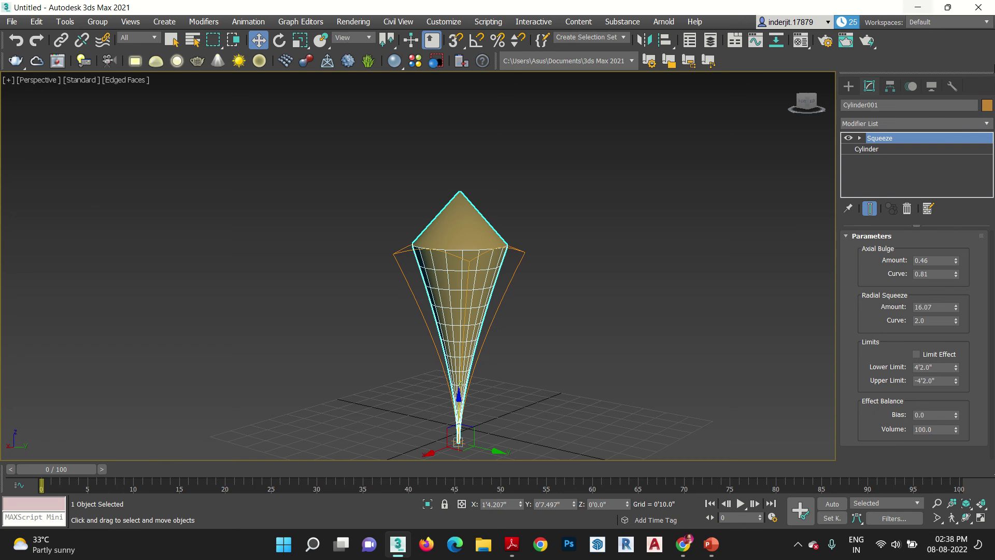
Step: Set the radial squeeze curve to 4.95 to flare the cylinder and inspect the shape from several angles
drag(958, 321, 13, 167)
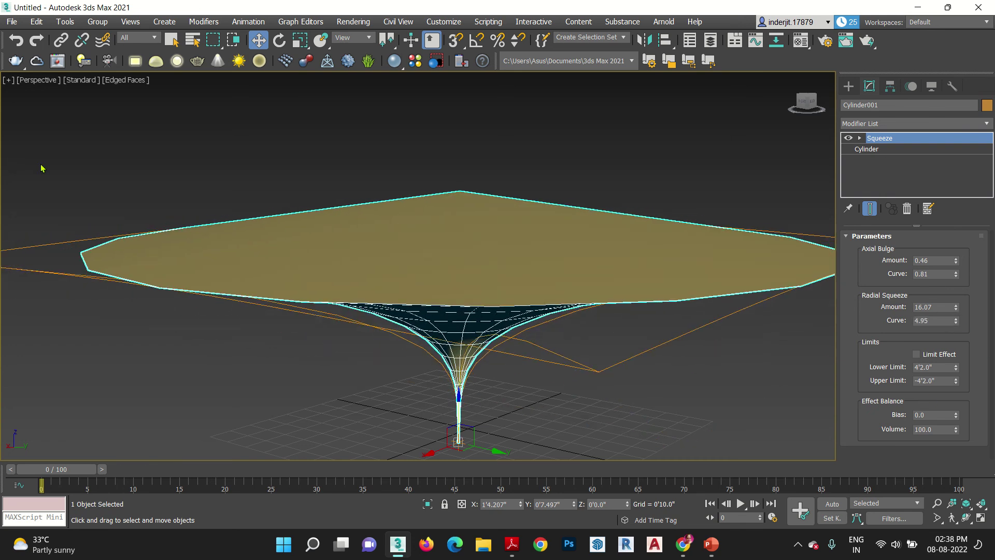
scroll(254, 337, down, 5)
alt+middle_drag(324, 342, 300, 271)
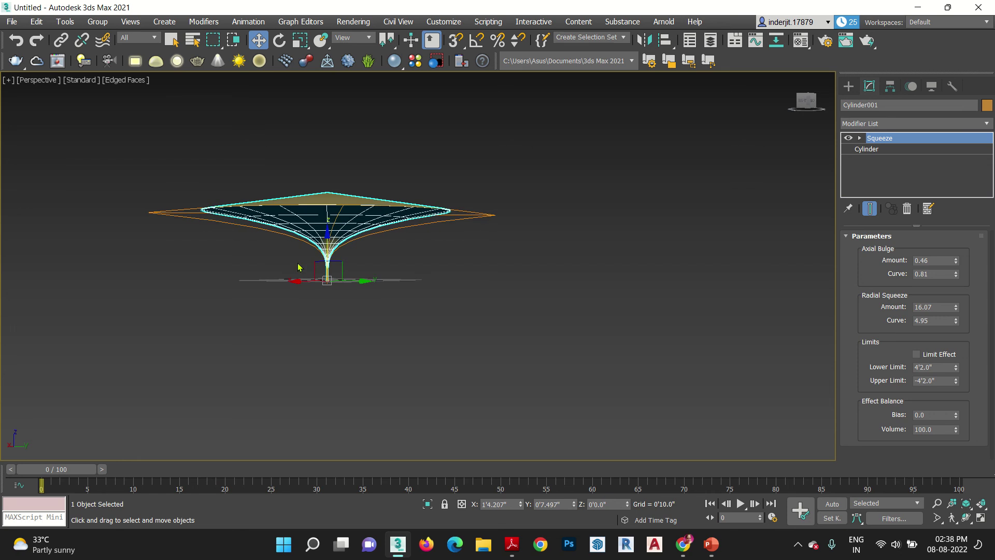
scroll(297, 233, up, 6)
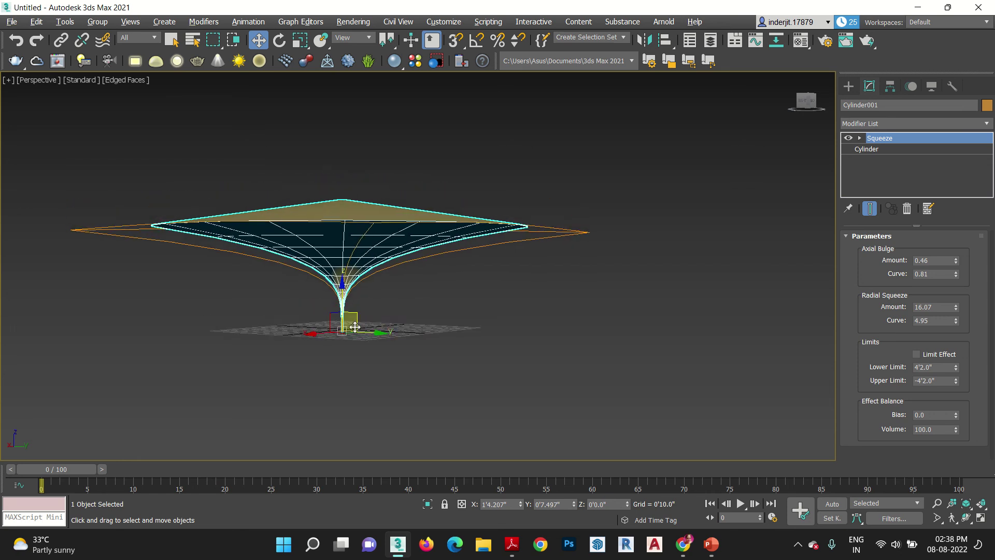
mouse_move(330, 330)
alt+middle_down()
mouse_move(331, 344)
mouse_move(304, 329)
mouse_move(353, 316)
mouse_move(357, 340)
mouse_move(334, 342)
alt+middle_up()
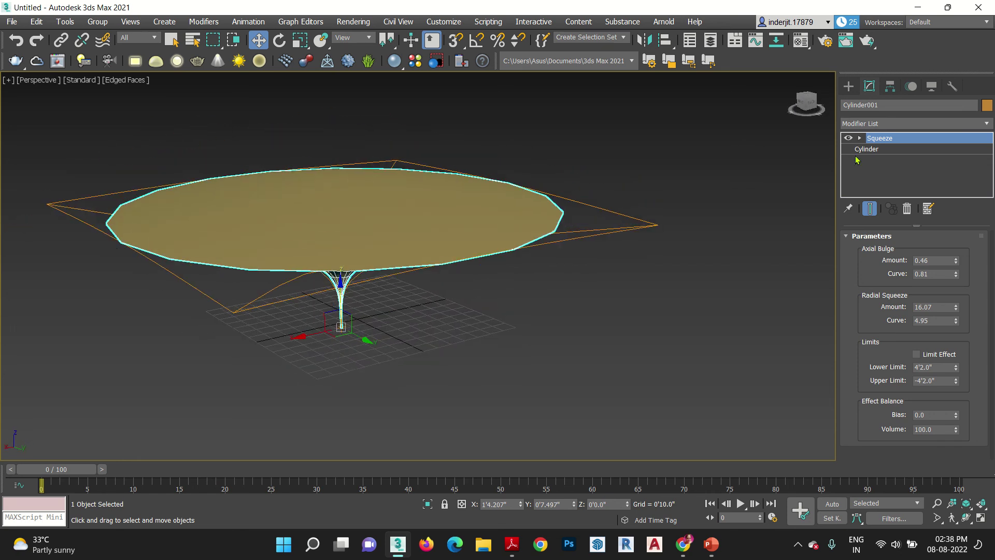
Step: Apply a Lattice modifier on top of the Squeeze and remove both modifiers from the cylinder
click(913, 124)
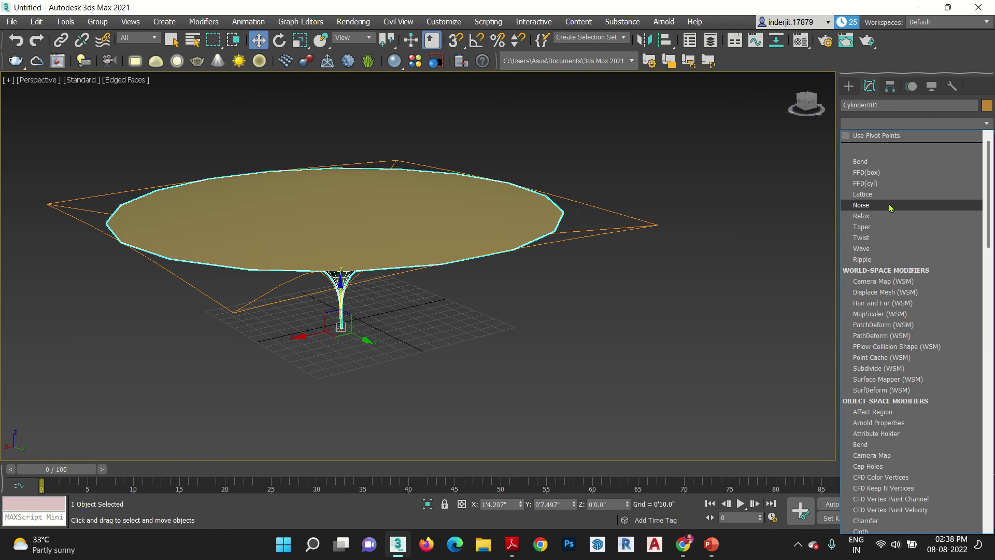
text(l)
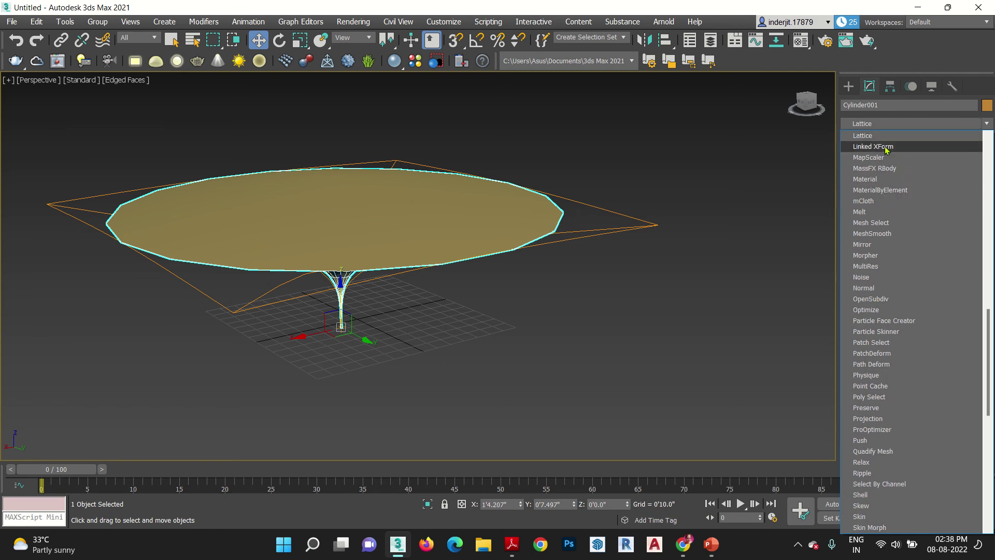
click(883, 137)
alt+middle_drag(516, 363, 535, 344)
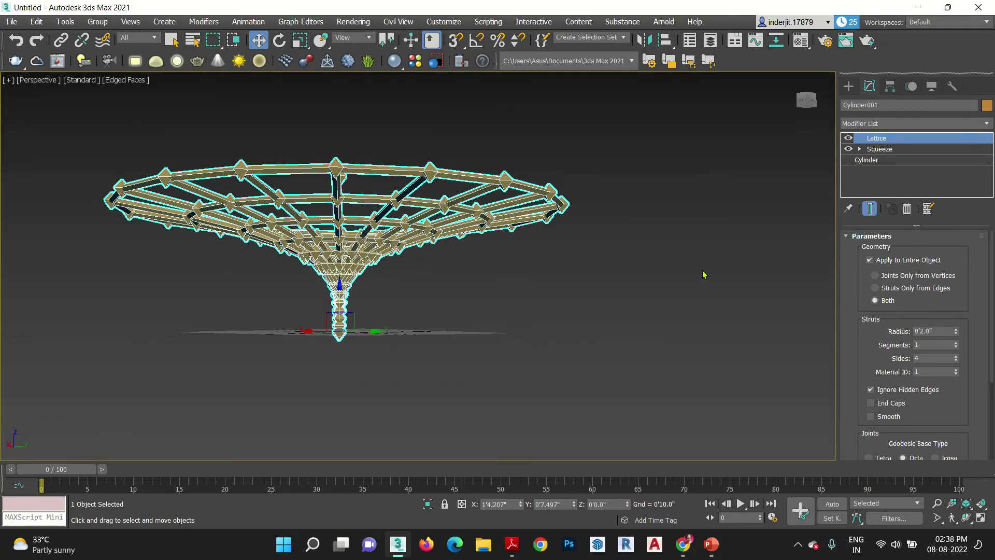
click(907, 208)
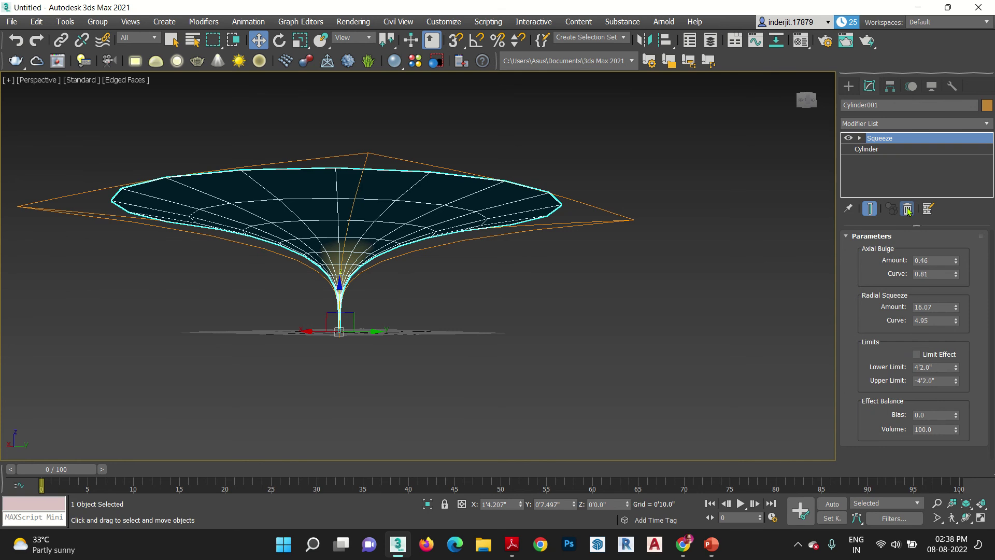
click(907, 208)
click(875, 125)
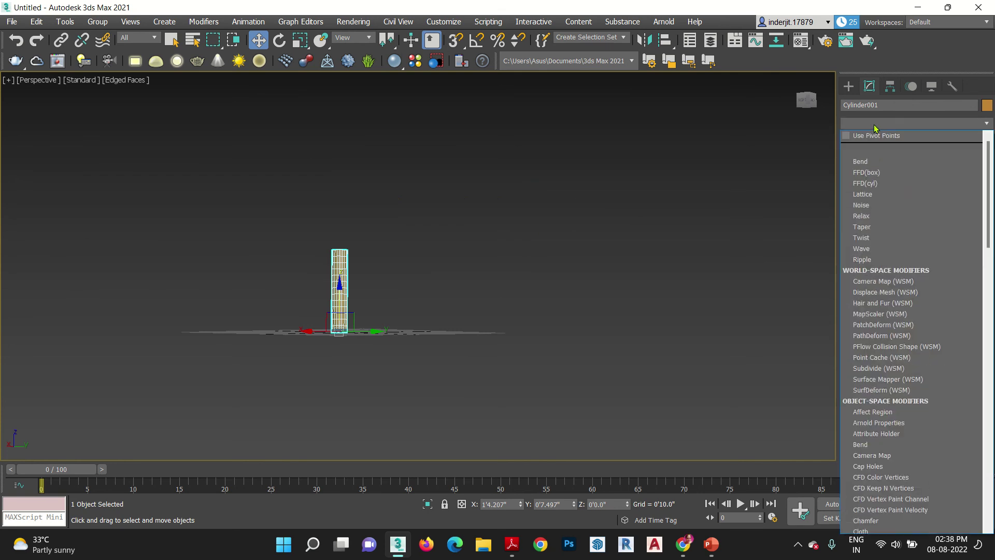
scroll(874, 129, down, 7)
scroll(881, 128, down, 20)
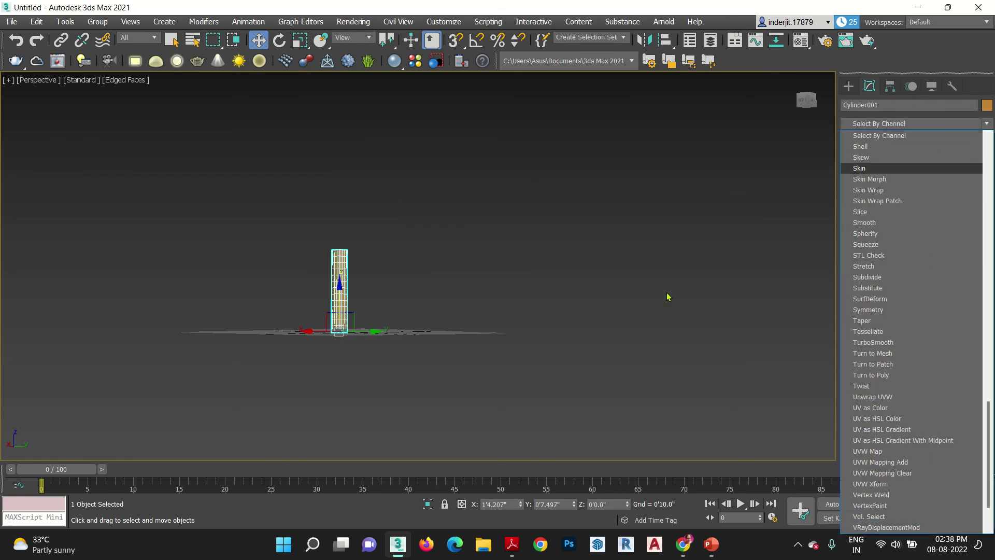
key(t)
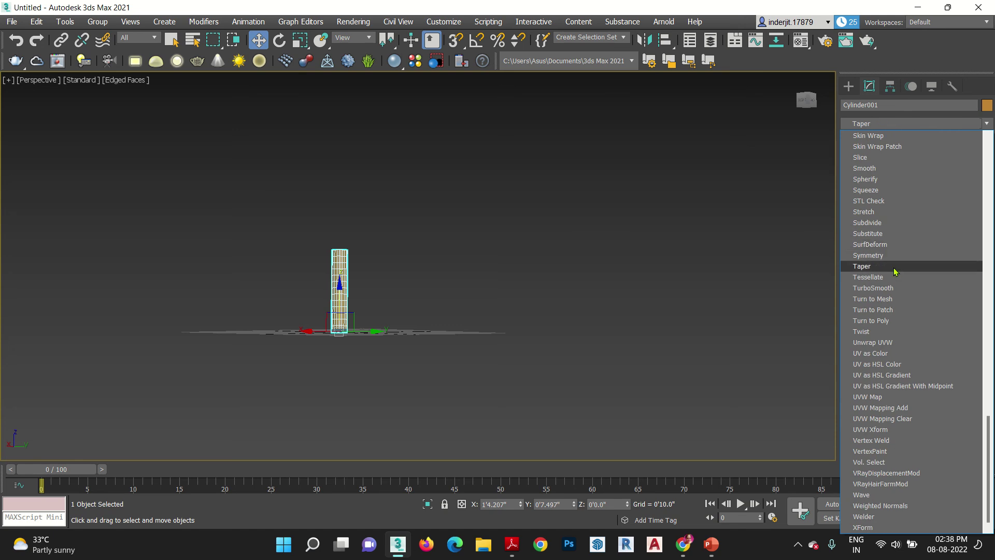
click(863, 266)
alt+middle_drag(398, 398, 419, 377)
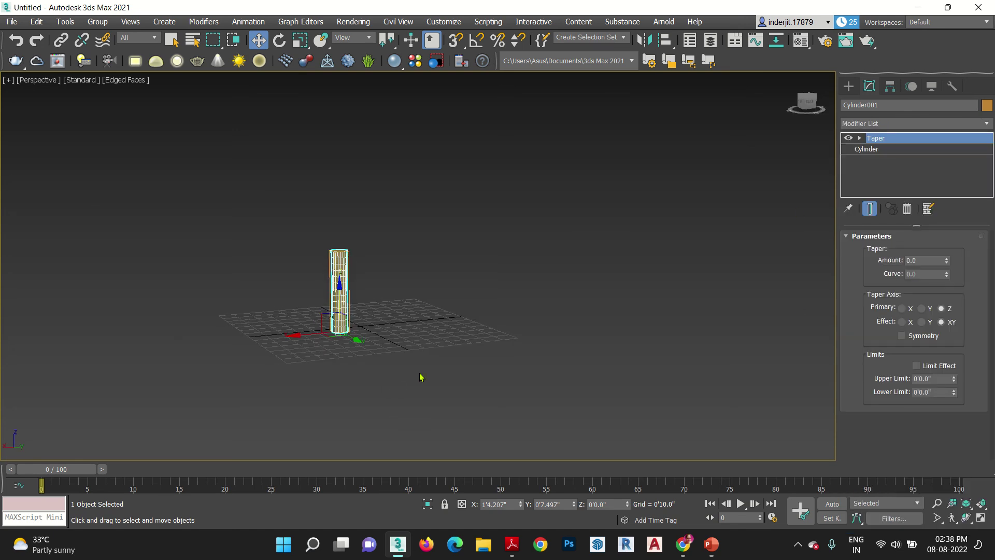
click(907, 209)
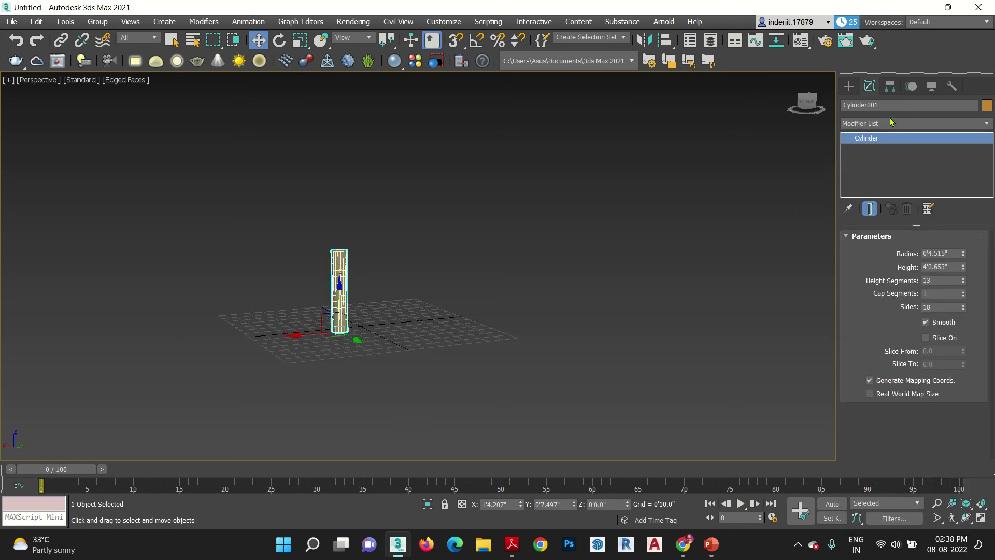
Step: Add a Stretch modifier to the cylinder
click(890, 123)
scroll(891, 121, down, 8)
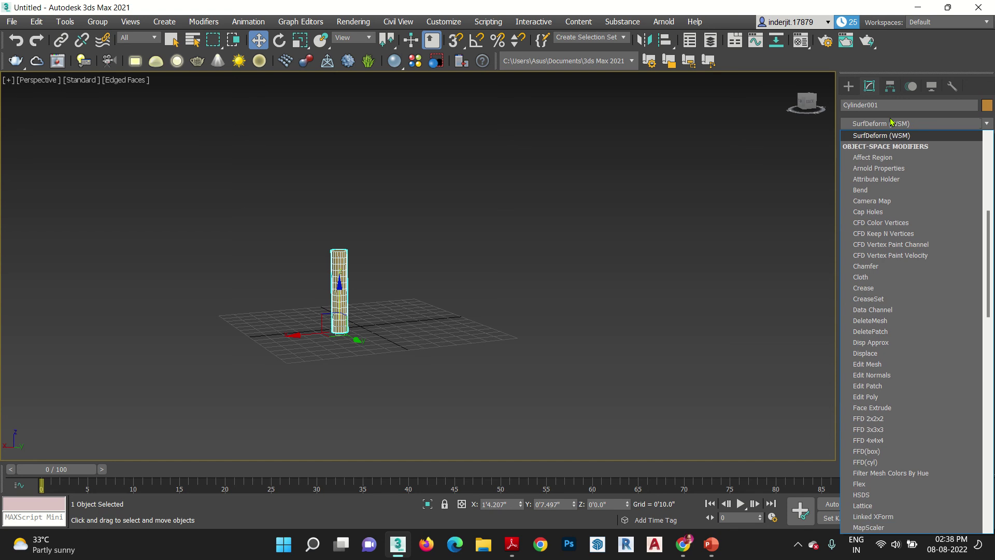
scroll(891, 124, down, 10)
click(876, 264)
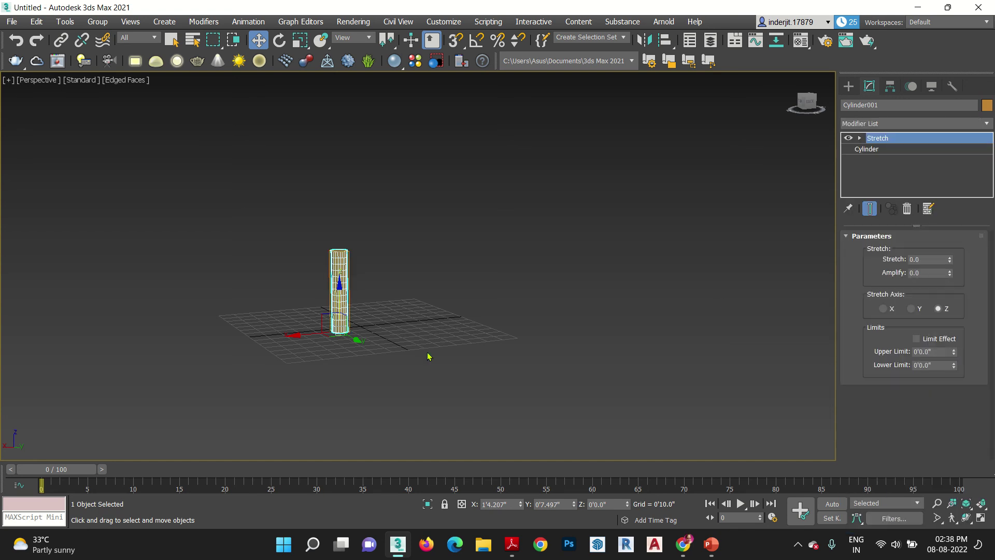
Step: Set the Stretch modifier's stretch to 0.6 and its amplify to -40.3 on the cylinder
middle_drag(428, 356, 566, 366)
scroll(518, 352, up, 6)
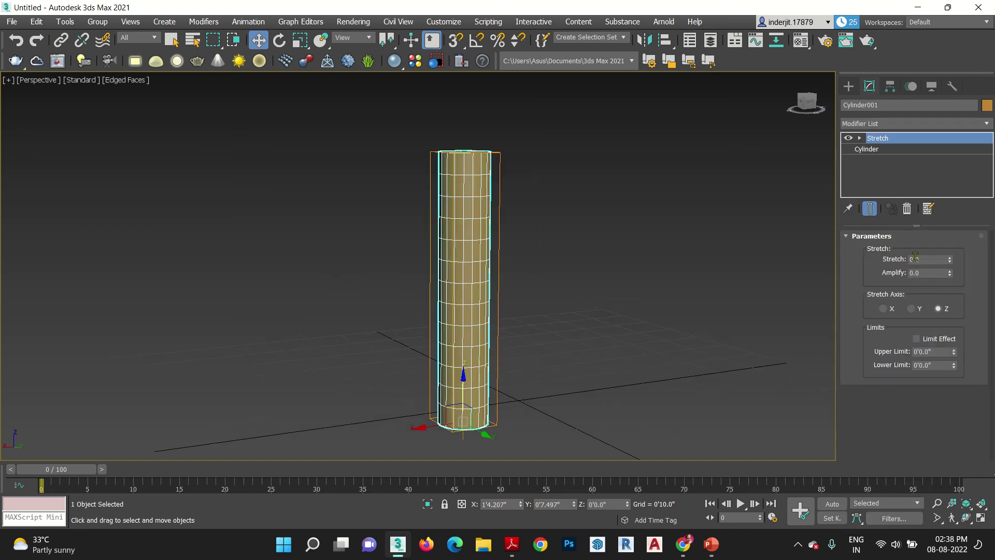
drag(952, 261, 930, 475)
scroll(540, 292, up, 3)
scroll(522, 309, down, 4)
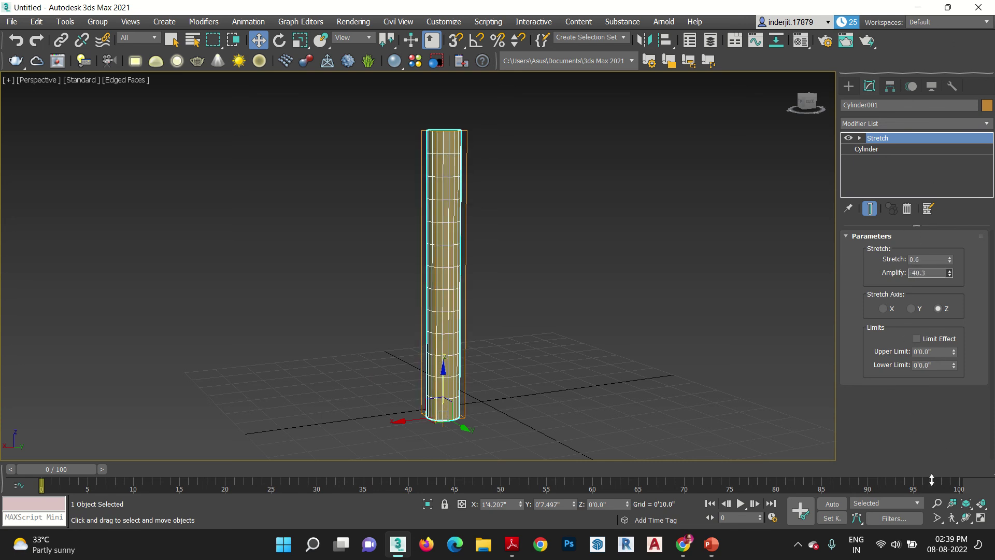
Step: Remove the Stretch modifier from the cylinder and add a Taper modifier instead
click(907, 209)
click(896, 123)
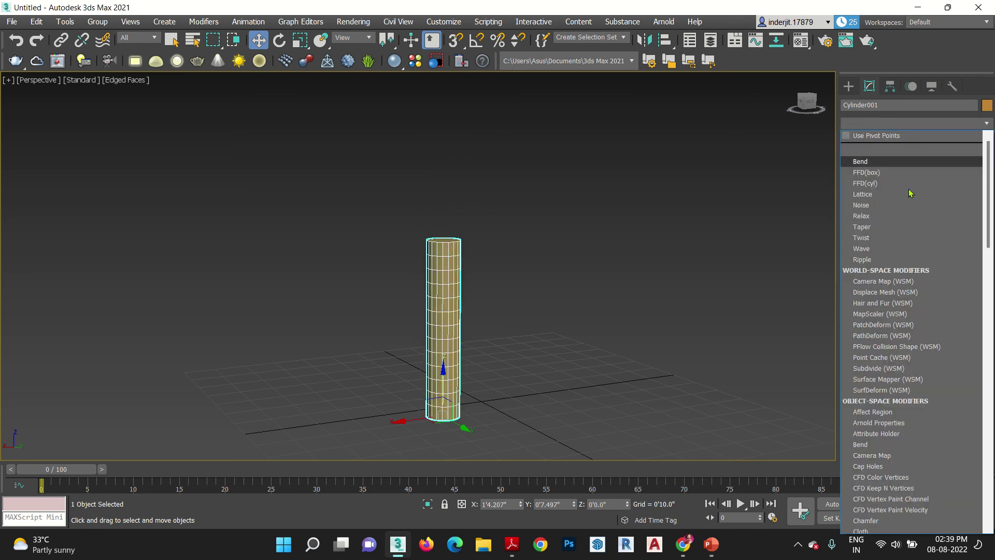
scroll(914, 218, down, 3)
click(862, 135)
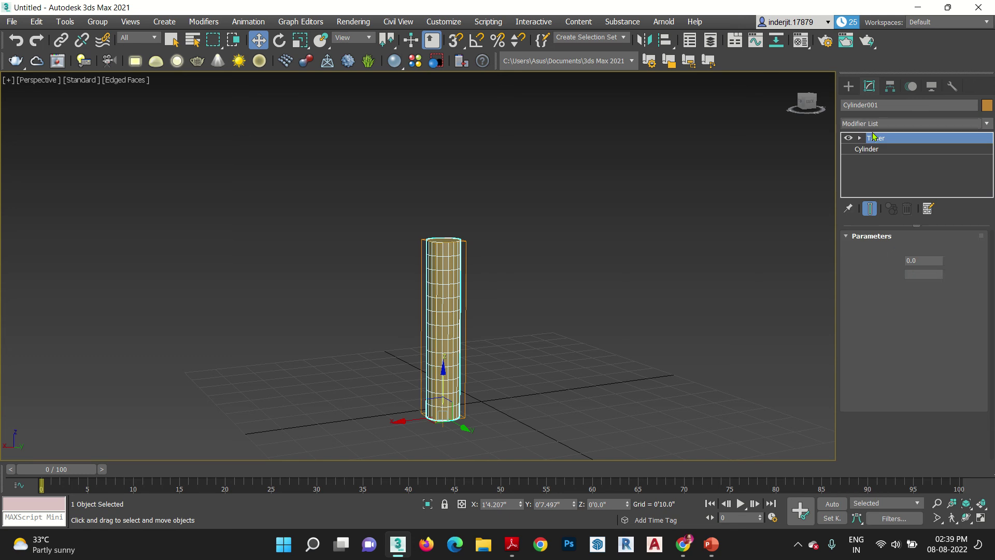
Step: Set the Taper modifier's amount to 5.48 and its curve to 10.0 to form a rounded bowl shape
drag(949, 263, 976, 495)
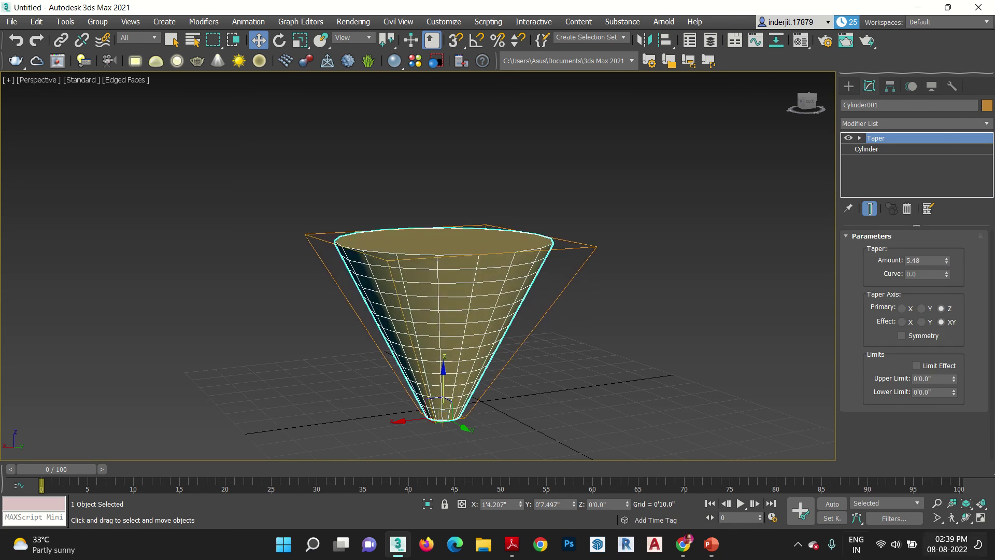
drag(949, 275, 964, 222)
drag(174, 419, 199, 293)
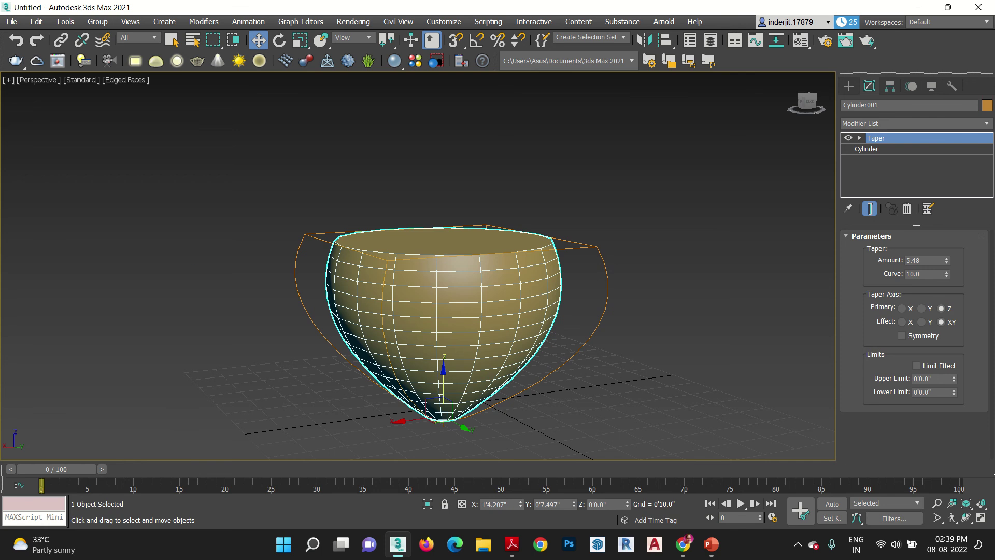
alt+middle_drag(586, 360, 604, 375)
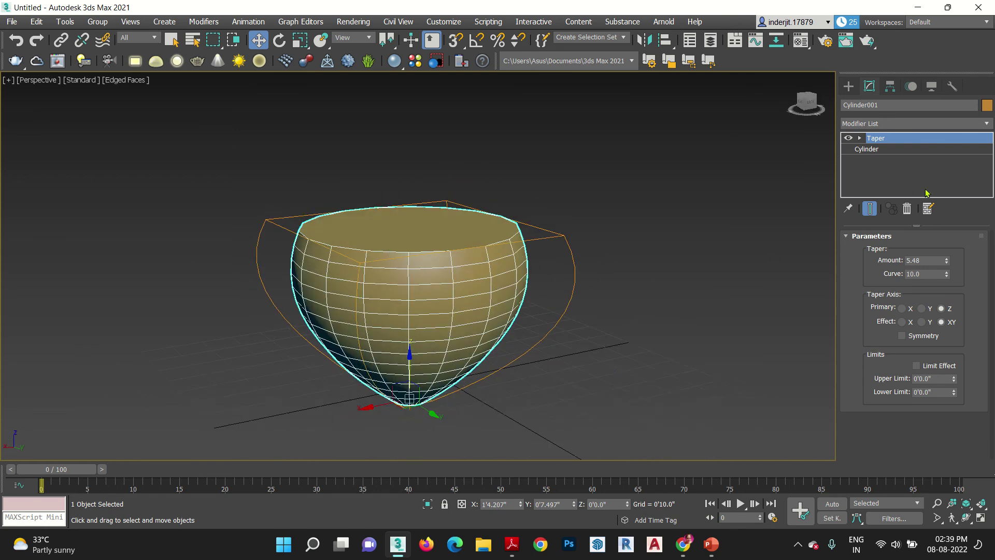
Step: Replace the Taper modifier with a Twist modifier and set its angle to 472.5
click(907, 208)
click(887, 123)
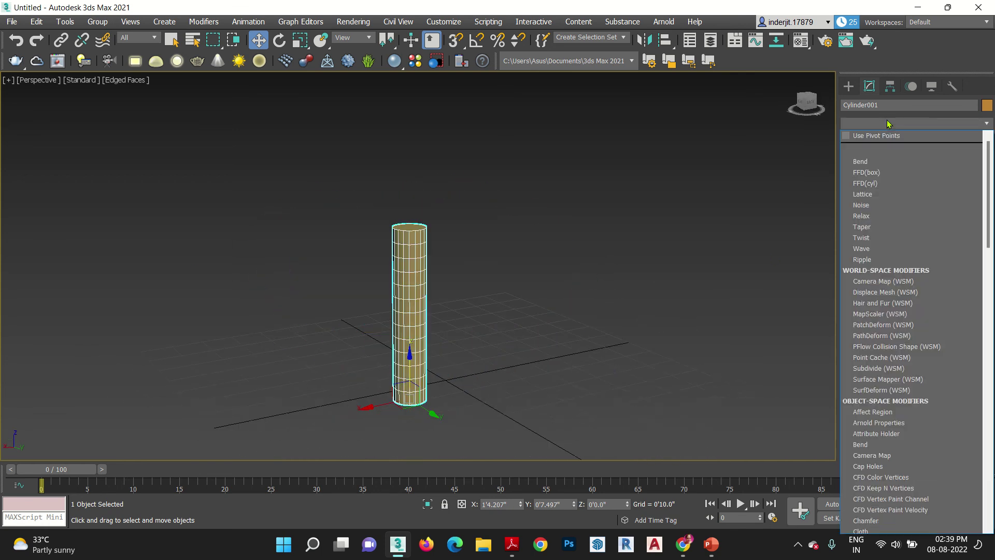
key(t)
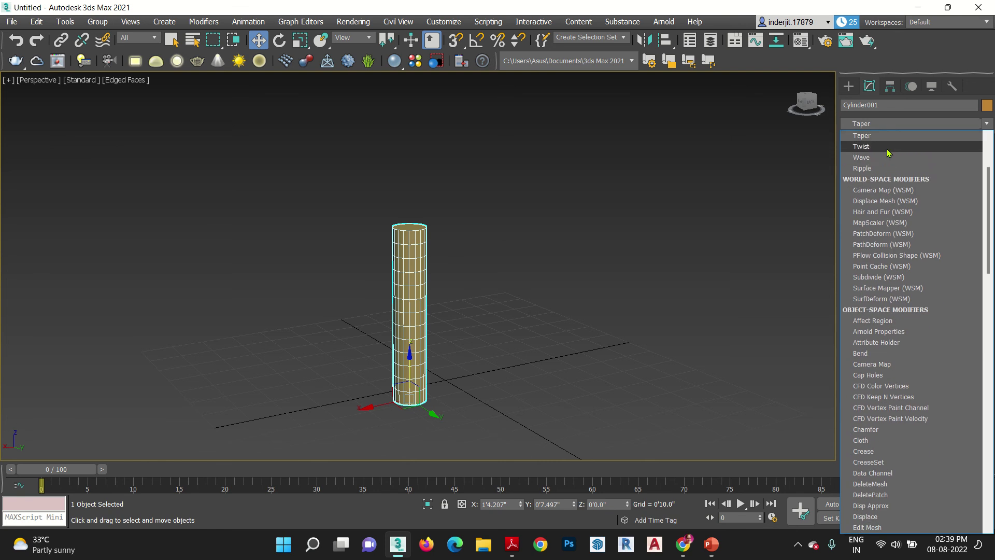
click(887, 147)
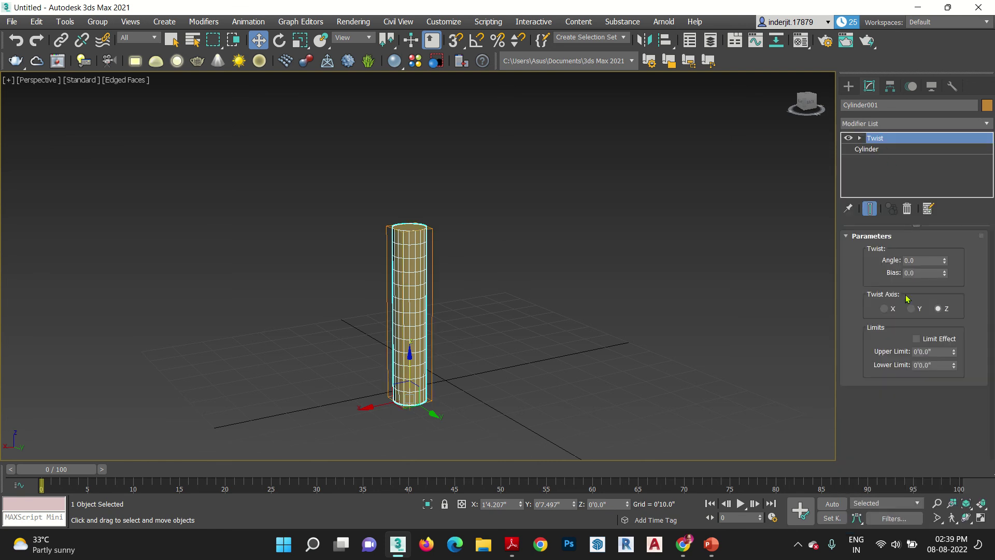
drag(946, 262, 15, 292)
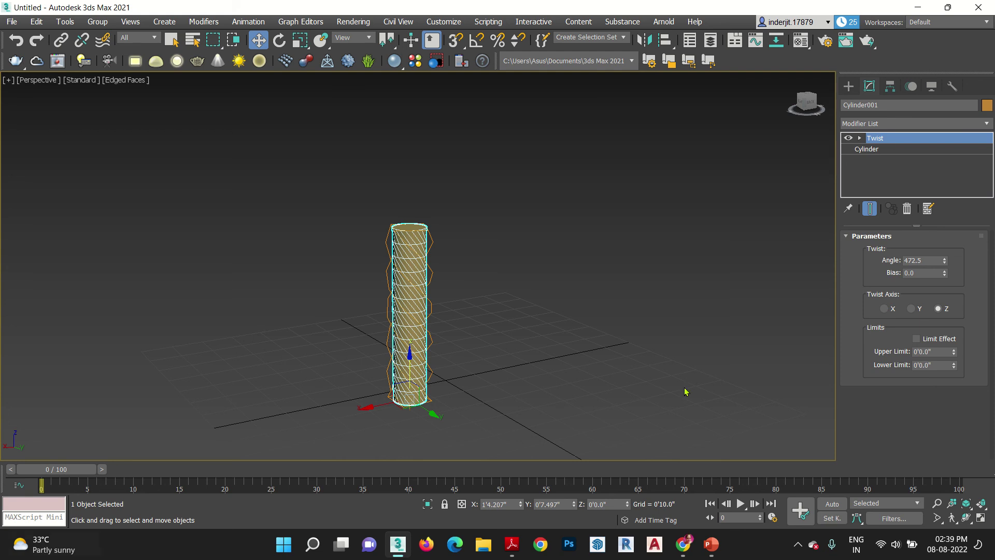
Step: Set the height segments of the base cylinder beneath the Twist modifier to 5
click(933, 150)
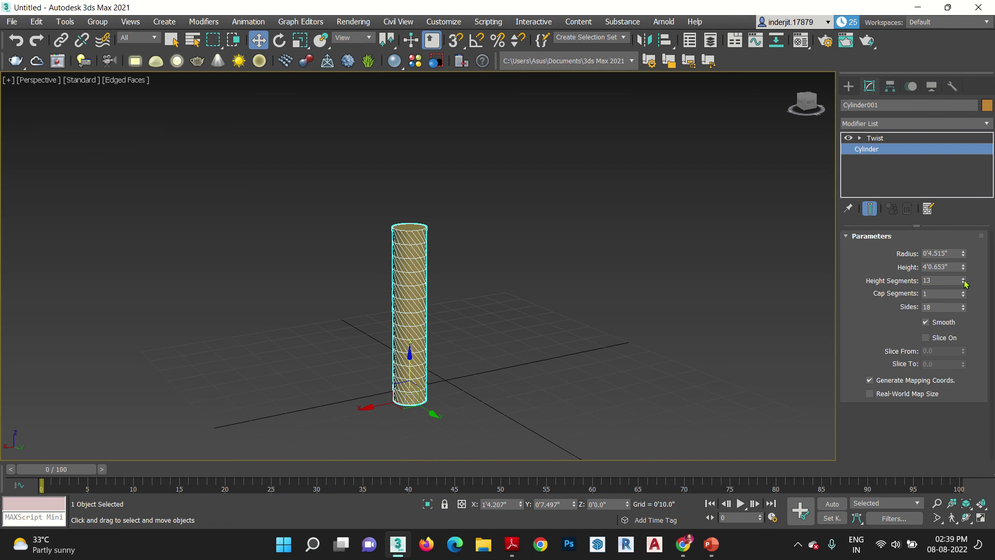
drag(965, 284, 966, 274)
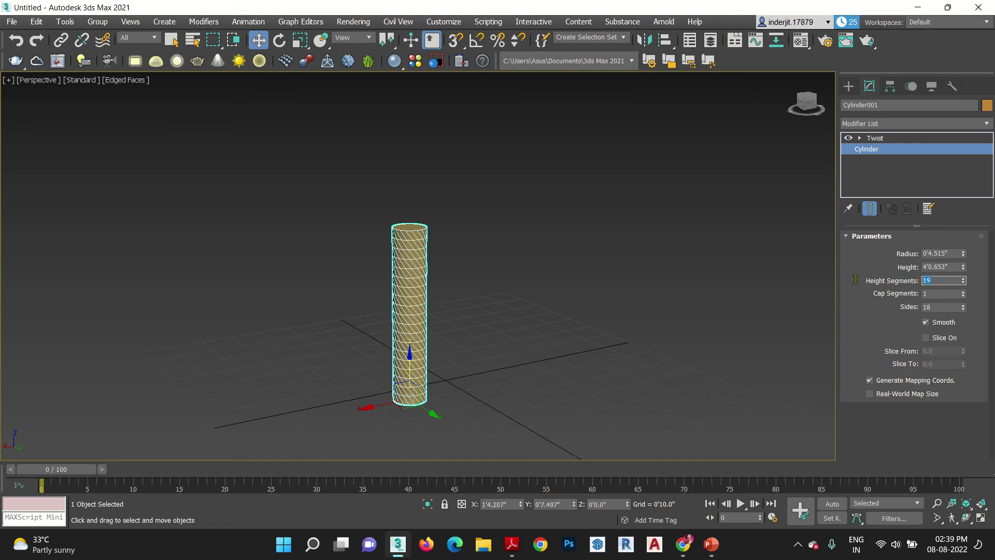
text(5)
key(Return)
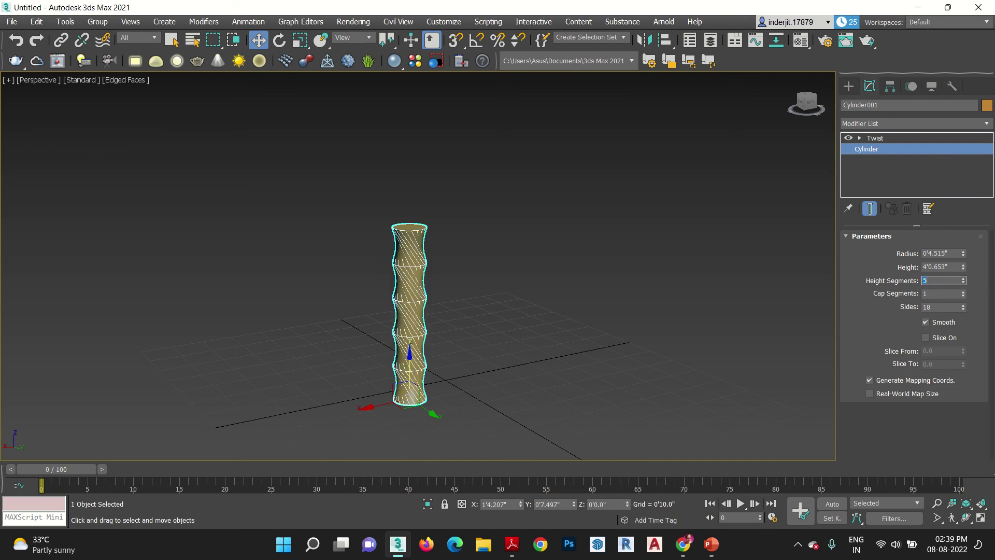
Step: Set the Twist modifier's angle to 867.5 and inspect the twisted cylinder up close
click(893, 137)
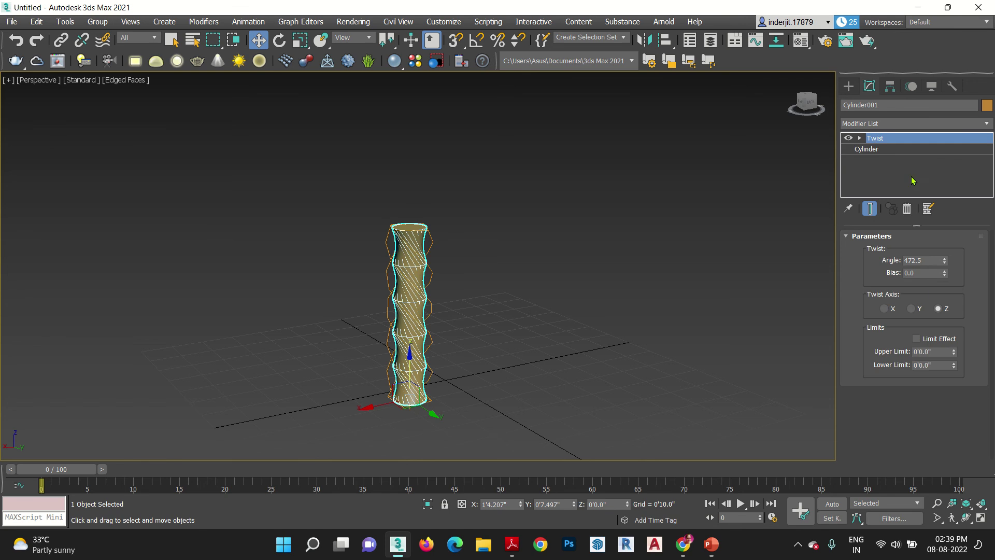
drag(945, 262, 977, 380)
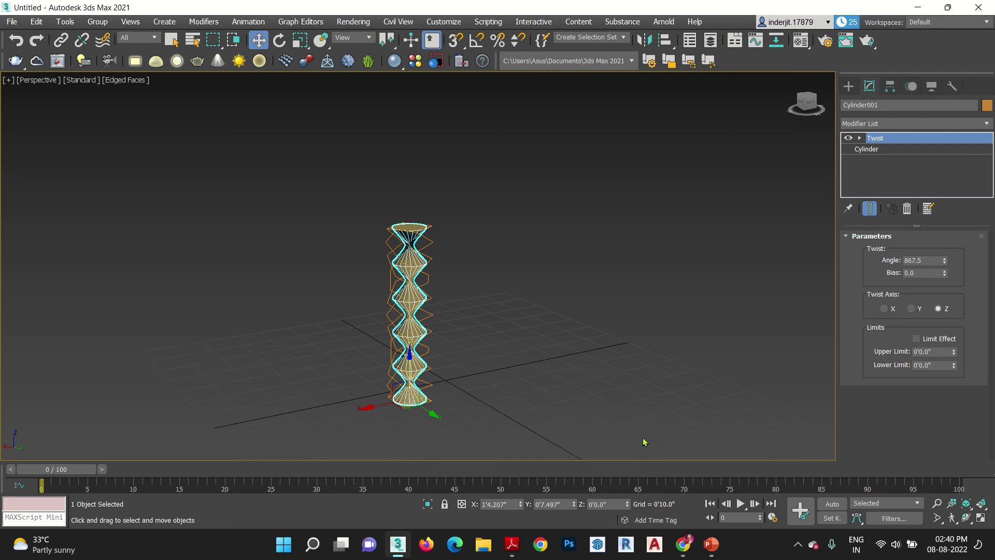
scroll(573, 406, up, 5)
alt+middle_drag(573, 407, 577, 366)
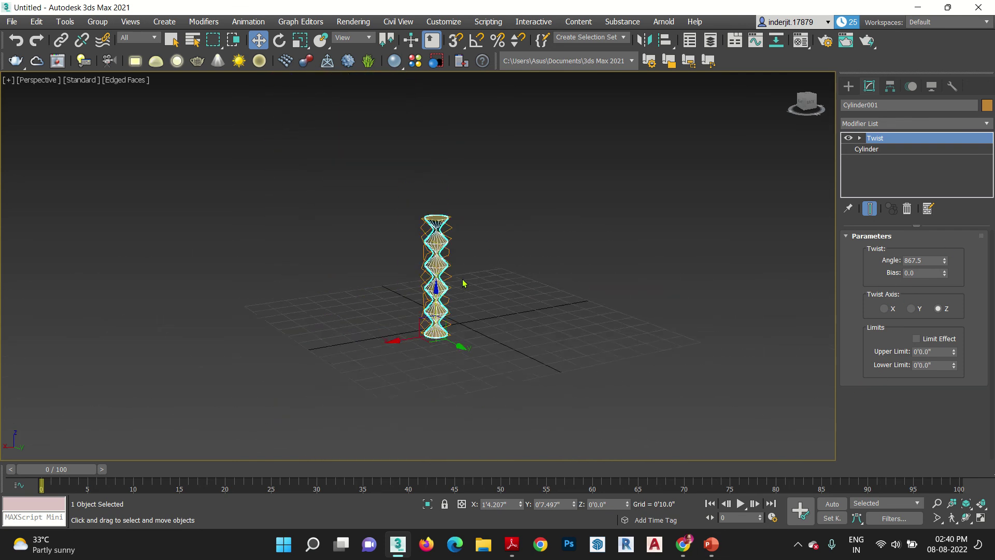
Step: Remove the Twist modifier and delete the cylinder from the scene
scroll(462, 282, down, 4)
scroll(465, 327, down, 2)
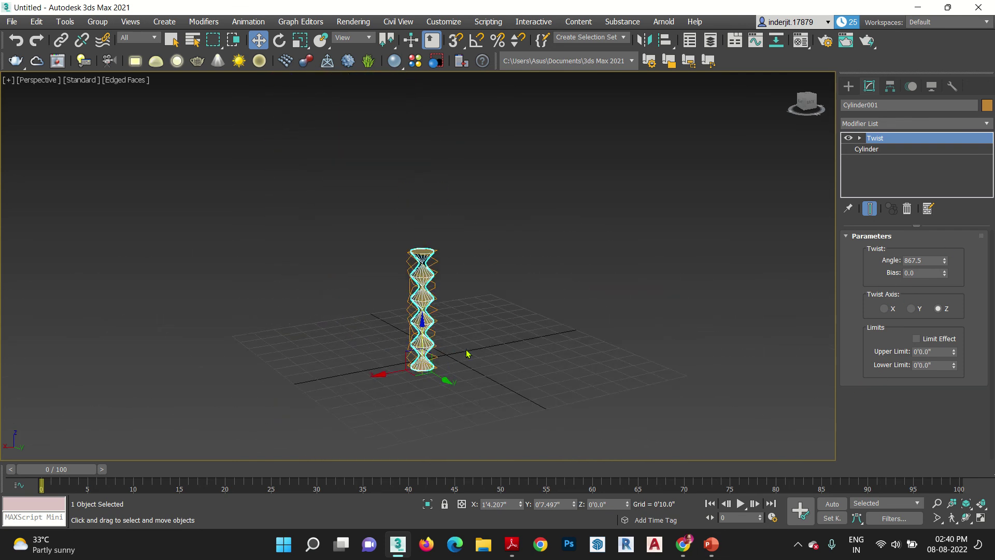
click(905, 211)
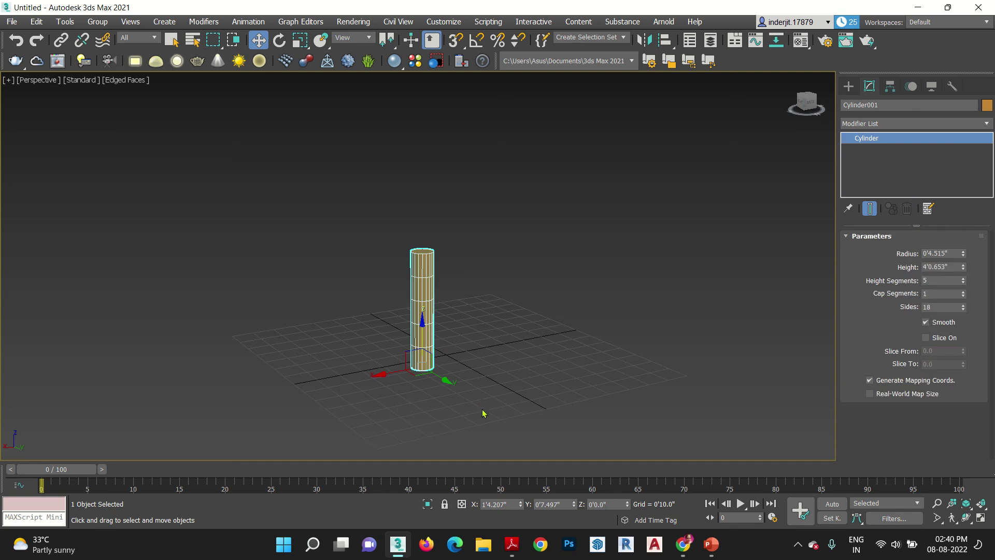
key(Delete)
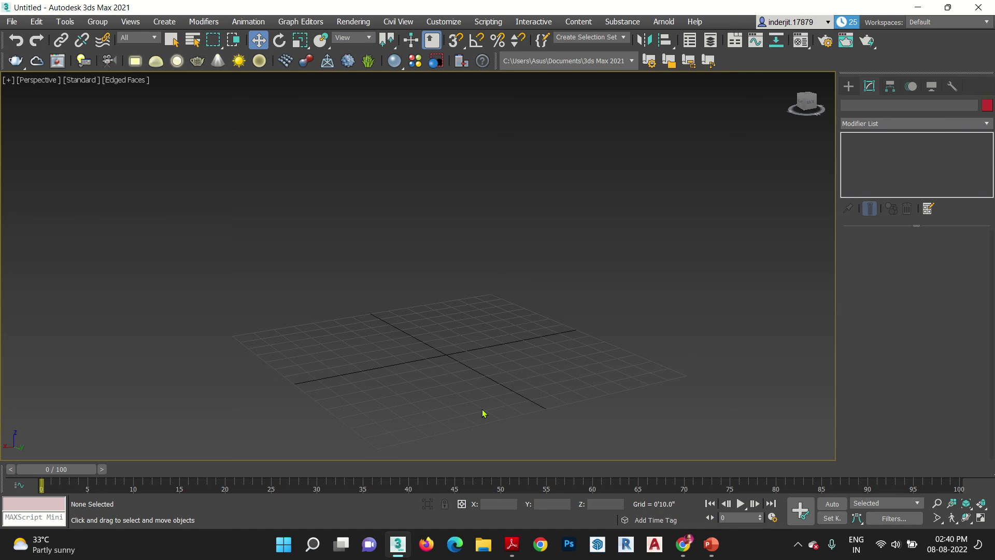
Step: Create a plane about 9'2.5" long and 10'7.3" wide on the grid and show its modifiable parameters
click(848, 86)
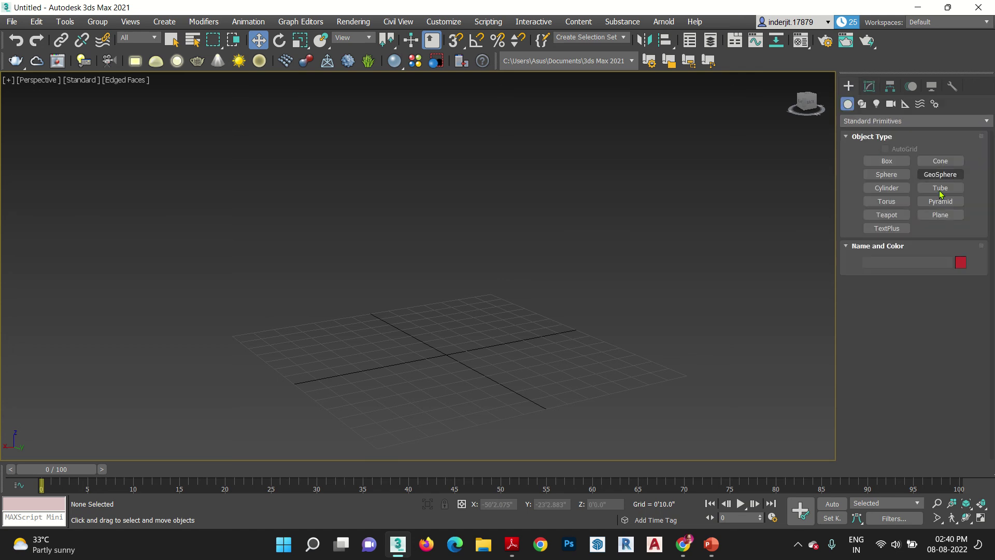
click(940, 214)
drag(518, 291, 412, 407)
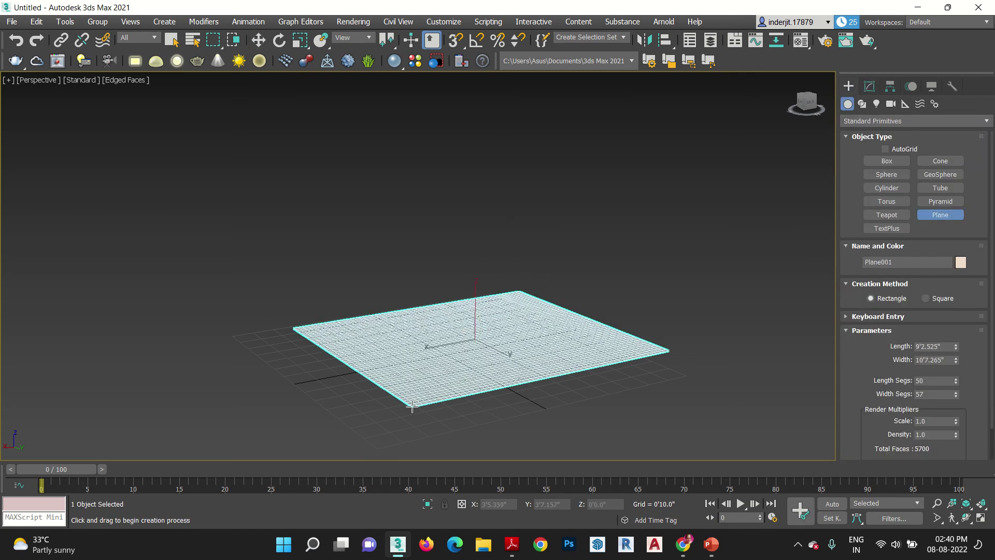
right_click(446, 361)
click(870, 86)
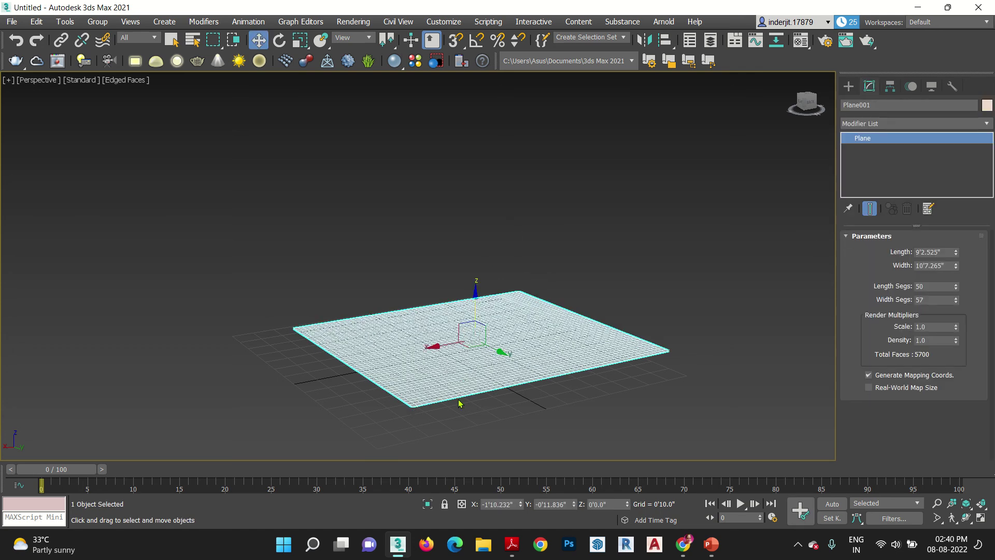
Step: Turn off the edged faces display and raise the plane along Z to about 1'0.3" above the grid
mouse_move(468, 387)
alt+middle_down()
mouse_move(491, 395)
mouse_move(454, 376)
alt+middle_up()
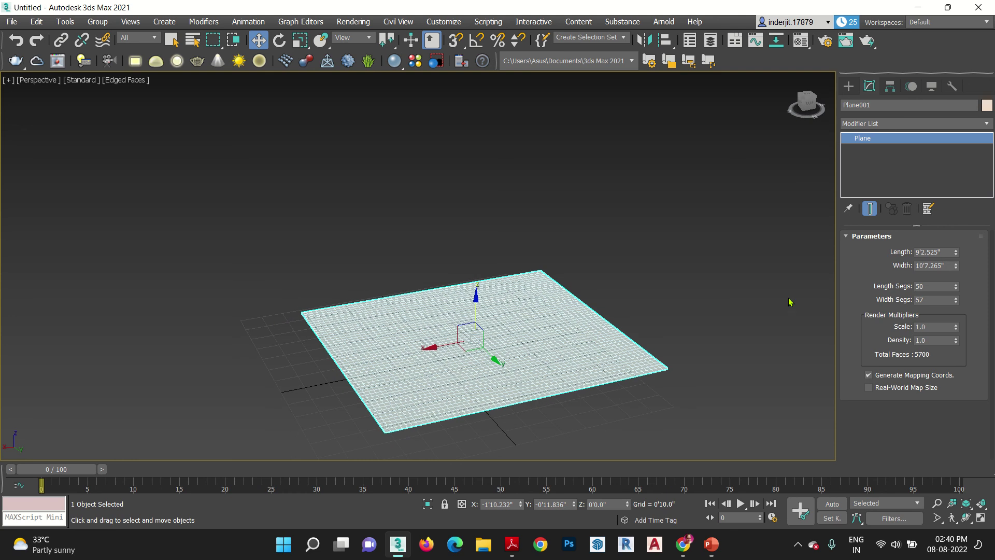
key(F4)
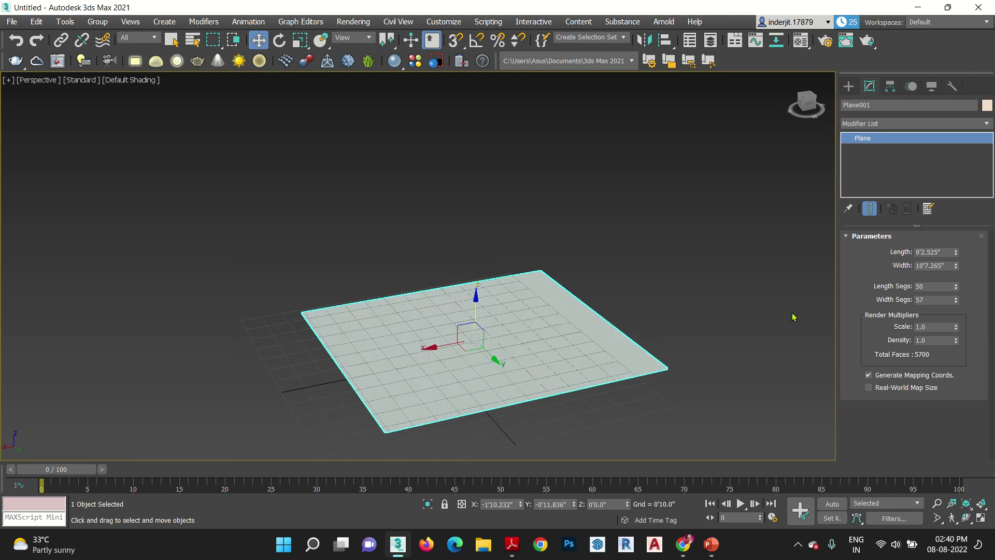
drag(476, 311, 476, 289)
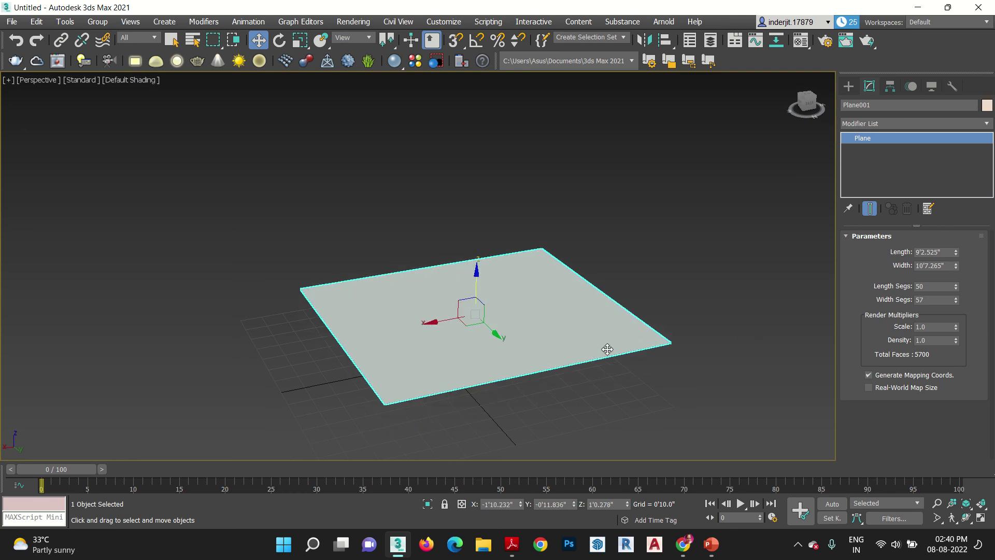
Step: Set the plane's length and width to 10' each and its width segments to 50
double_click(948, 252)
text(10)
key(Tab)
text(1)
key(Return)
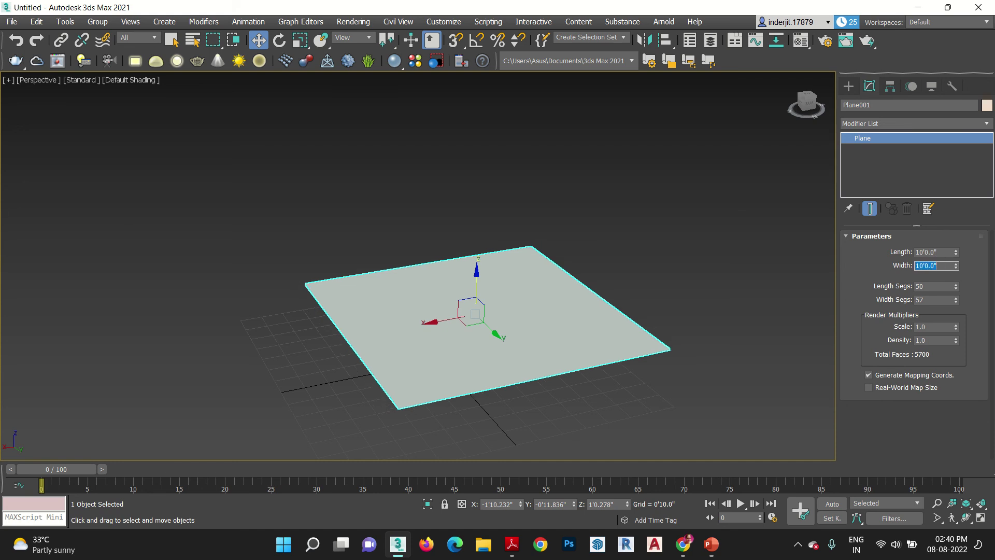
alt+middle_drag(564, 416, 544, 395)
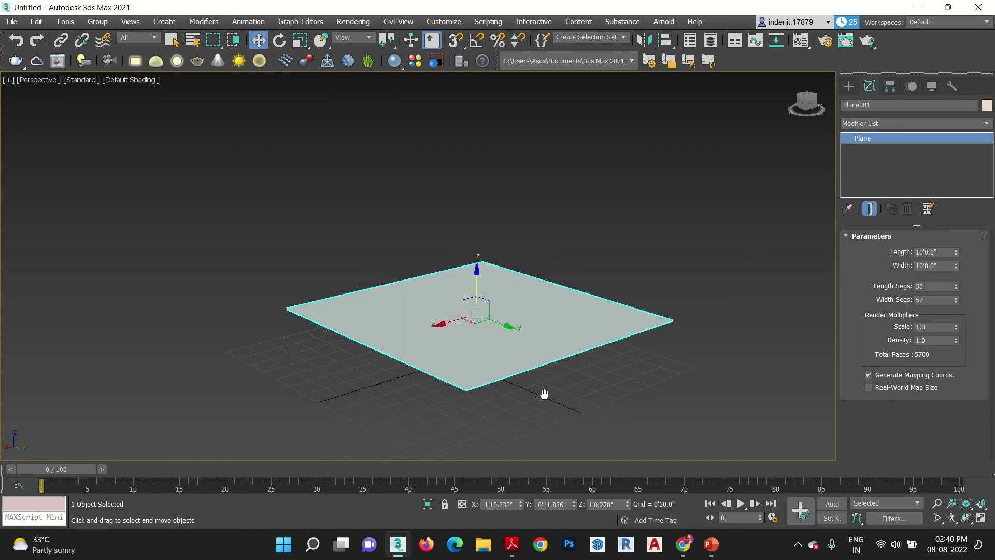
drag(935, 300, 879, 299)
Step: Add a Ripple modifier to the plane
scroll(540, 353, up, 1)
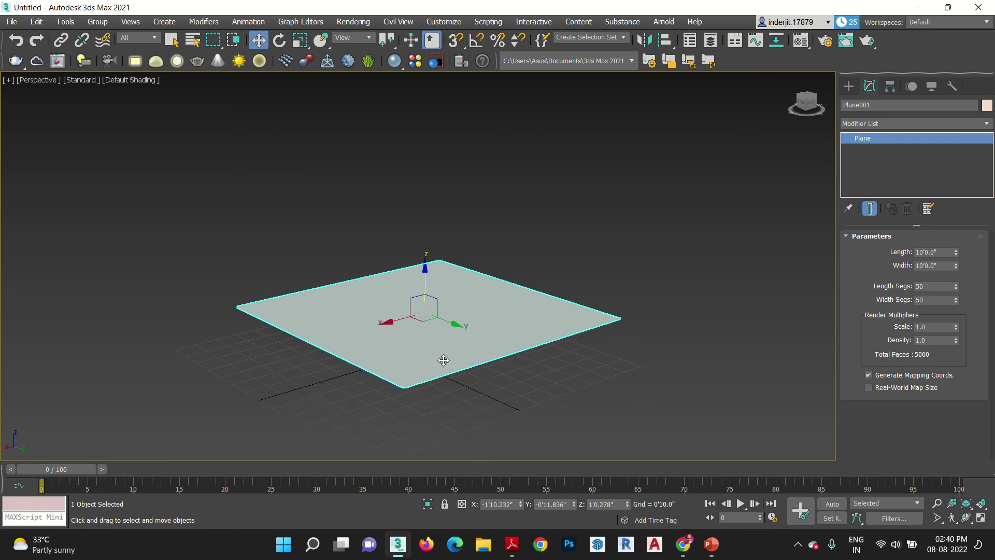
scroll(443, 363, up, 2)
middle_drag(444, 372, 440, 363)
middle_drag(468, 402, 458, 402)
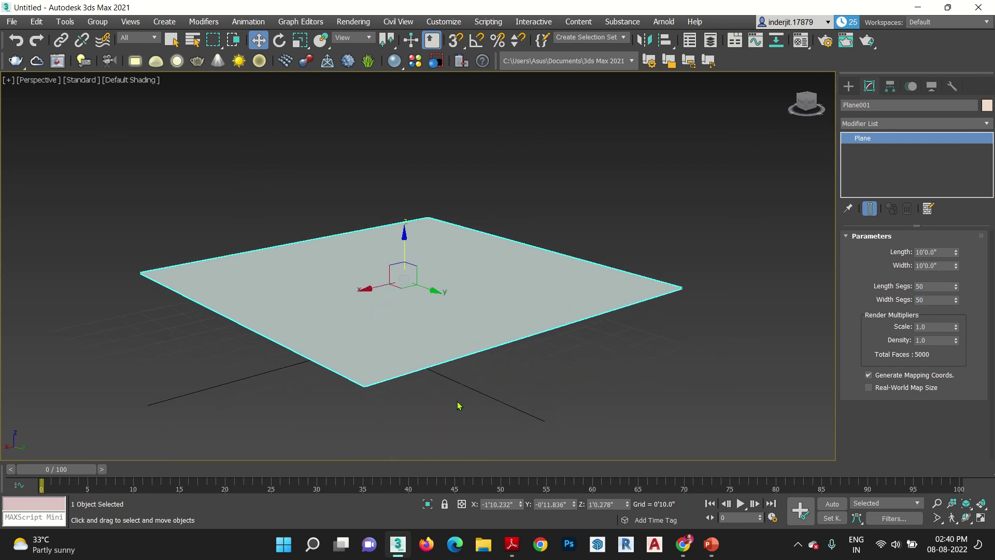
click(885, 125)
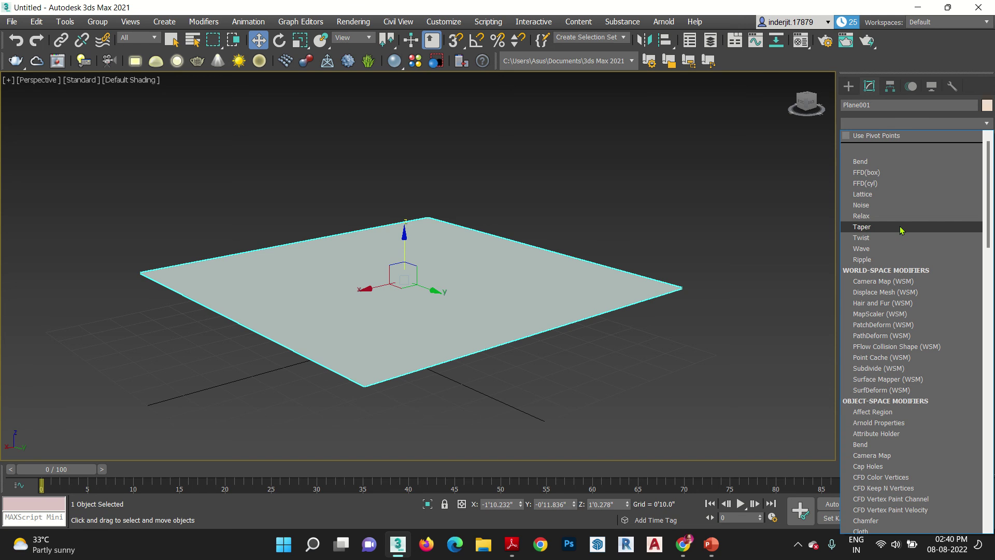
scroll(901, 231, down, 4)
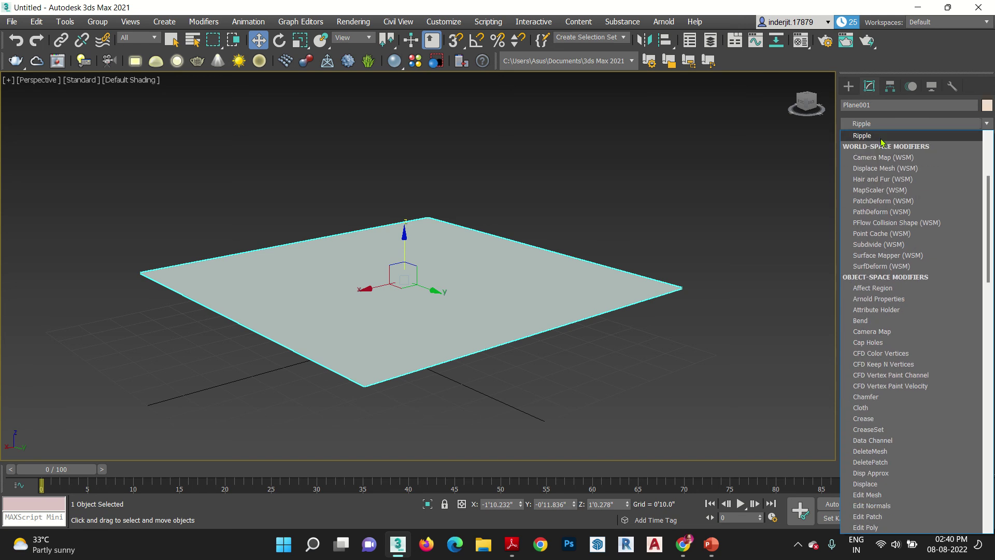
click(881, 136)
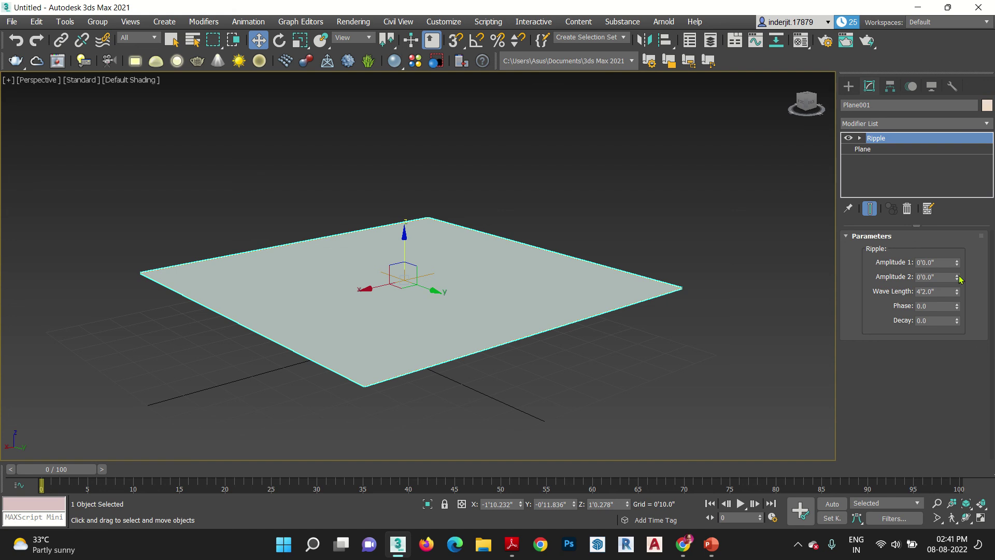
Step: Set the Ripple modifier's Amplitude 1 to 5"
drag(957, 263, 920, 188)
click(941, 261)
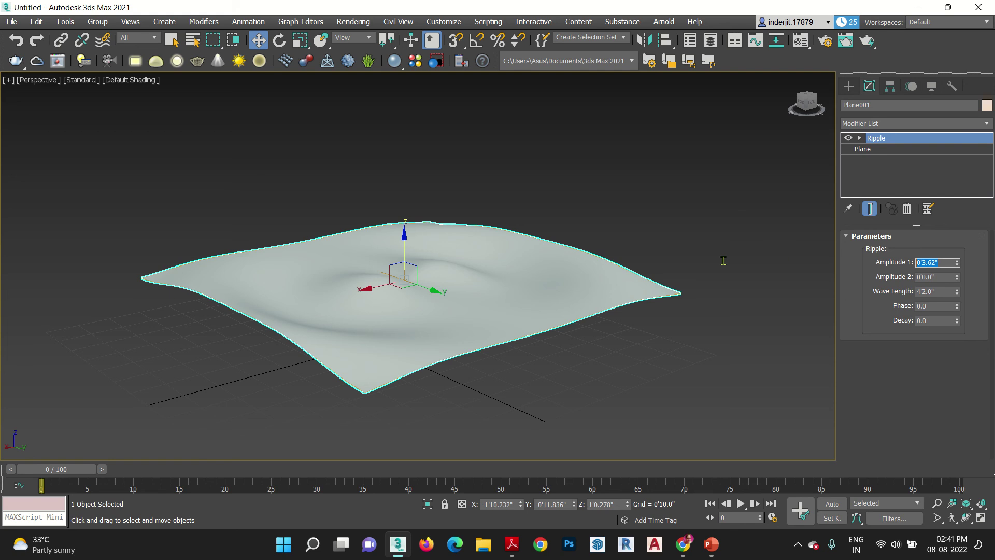
text(5)
click(947, 276)
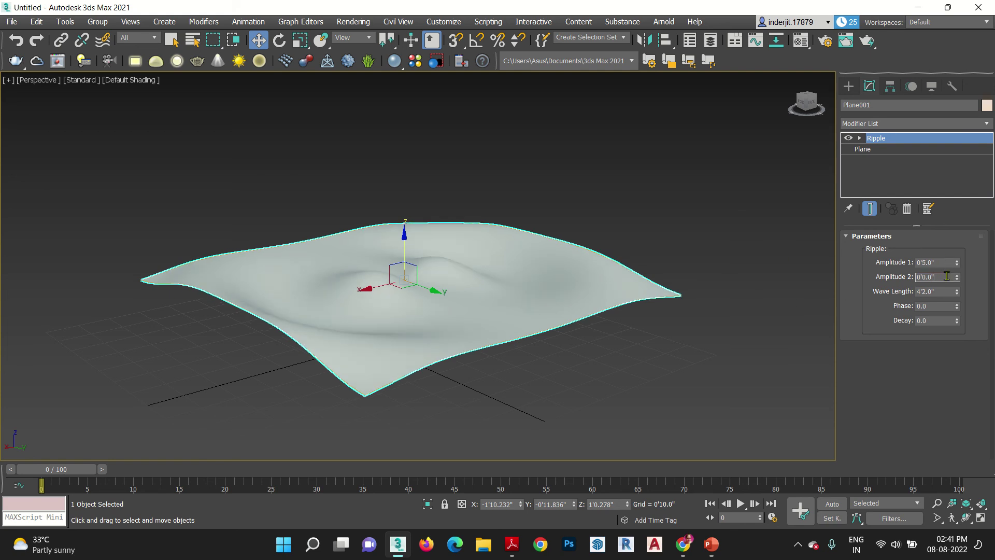
Step: Set the Ripple modifier's Amplitude 2 to 5" and reduce its wave length to about 1'6.5"
text(5)
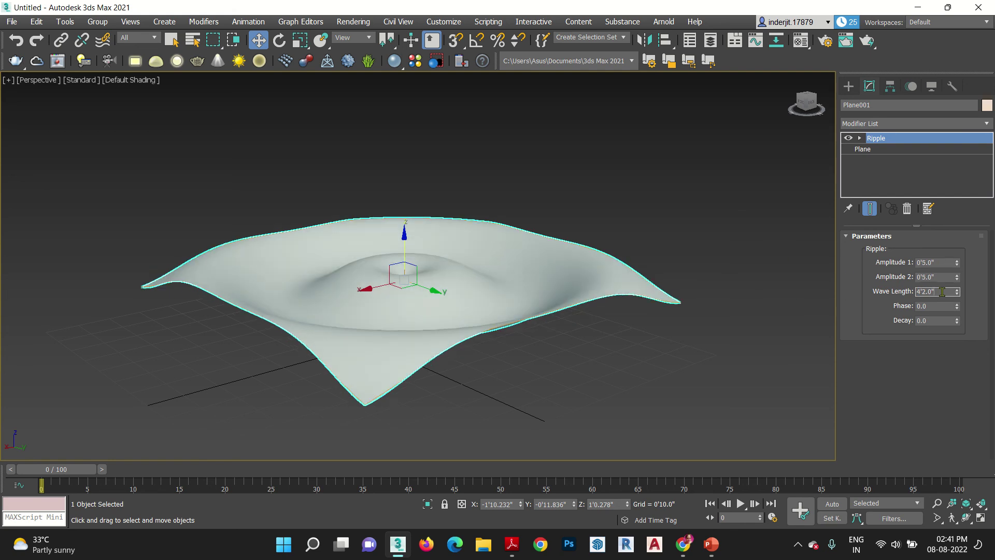
key(Tab)
click(956, 290)
drag(956, 292, 971, 324)
alt+middle_drag(616, 386, 632, 392)
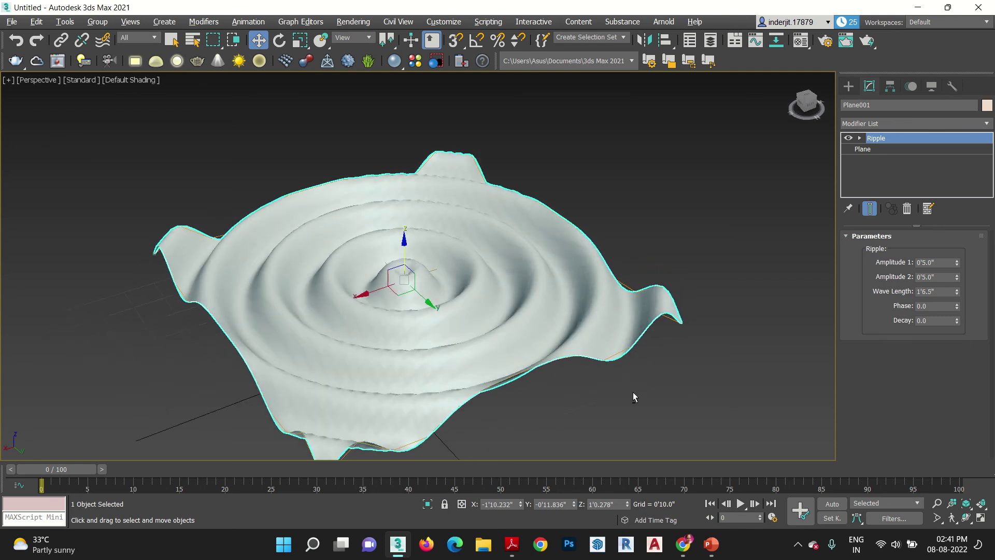
alt+middle_drag(503, 461, 513, 387)
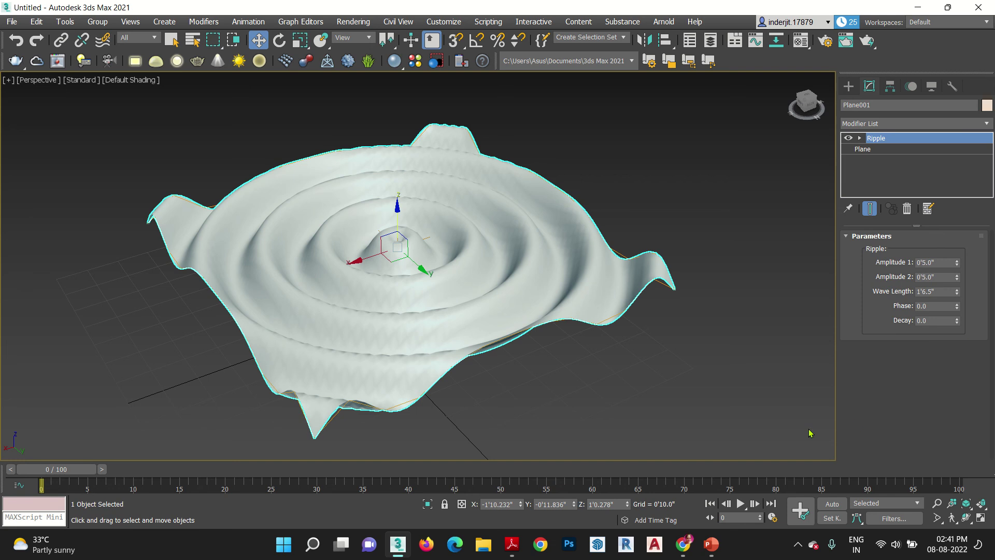
Step: Animate the Ripple phase with Auto Key, setting it to 3.4 at frame 100, and end key recording
click(832, 504)
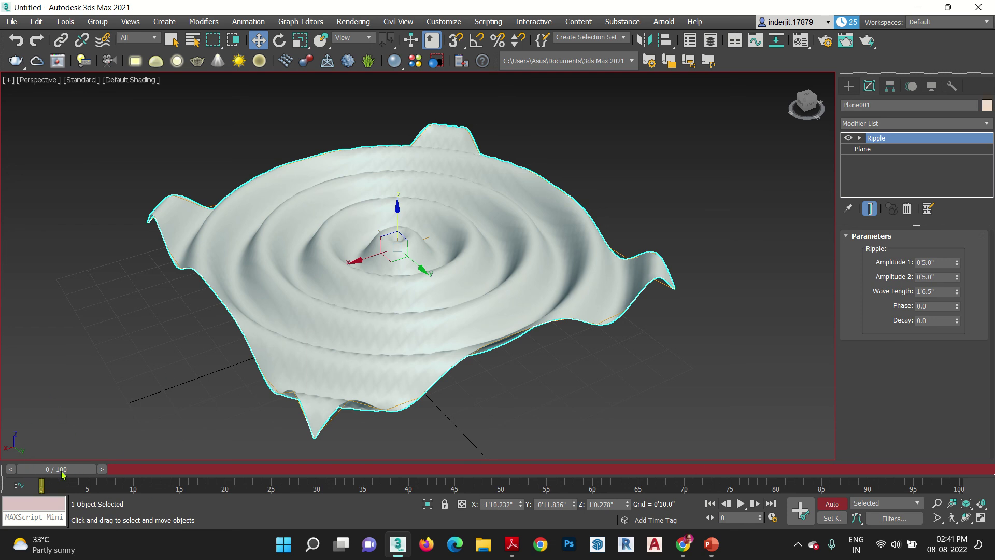
drag(62, 474, 941, 469)
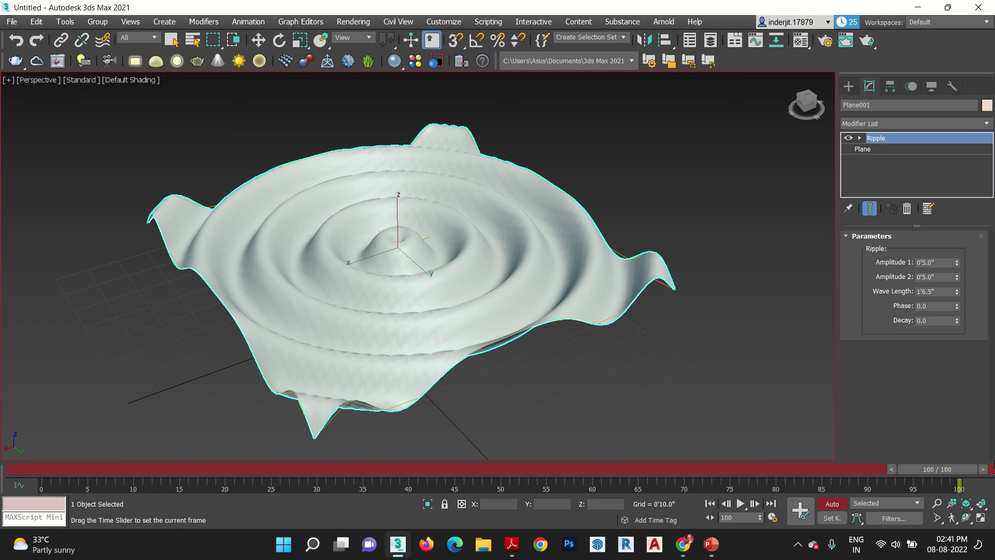
key(w)
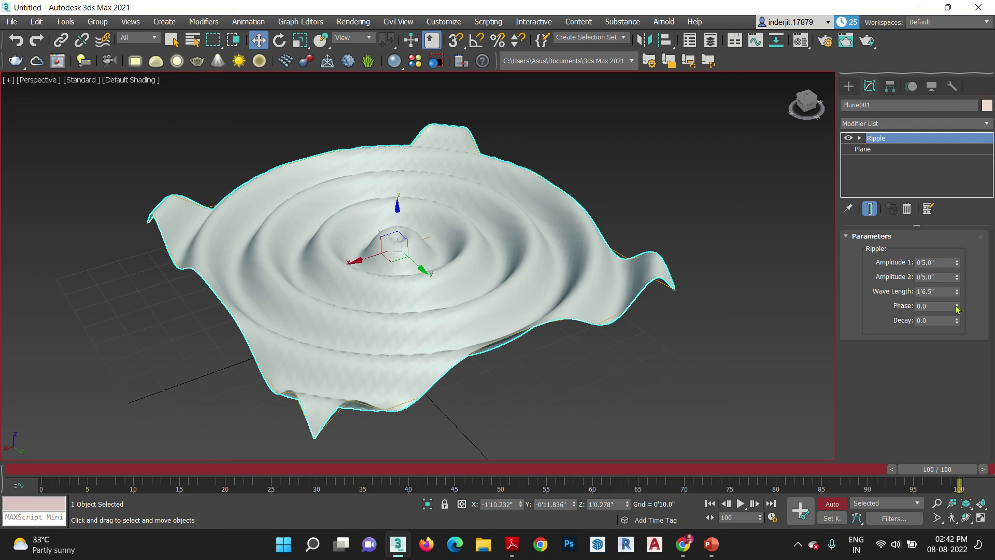
drag(957, 306, 953, 289)
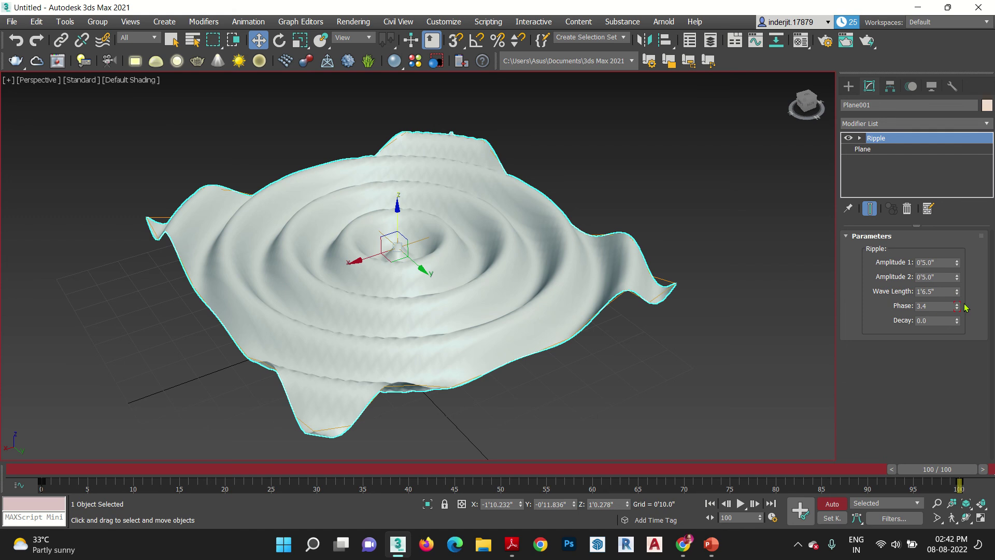
click(830, 505)
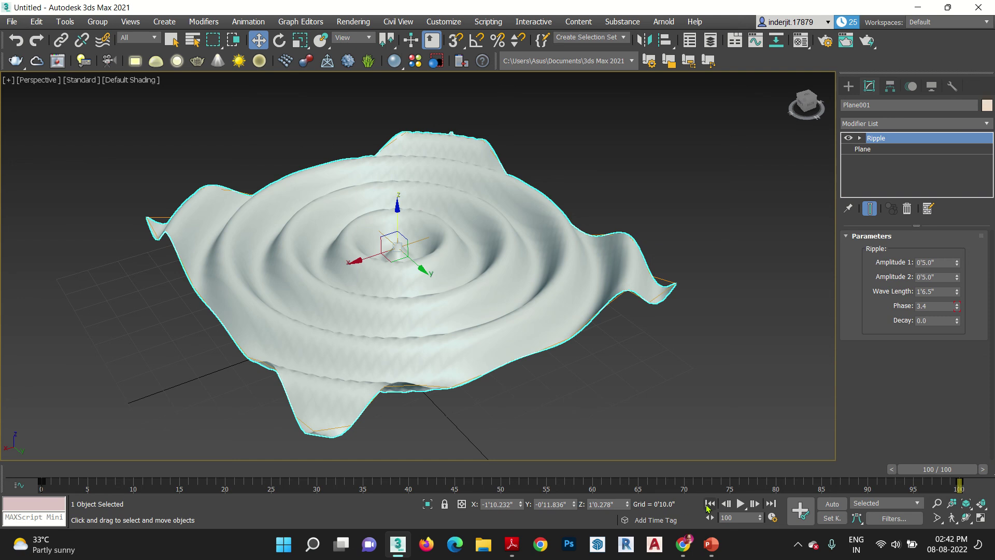
Step: Play the ripple animation from the first frame and stop it
click(710, 504)
click(740, 504)
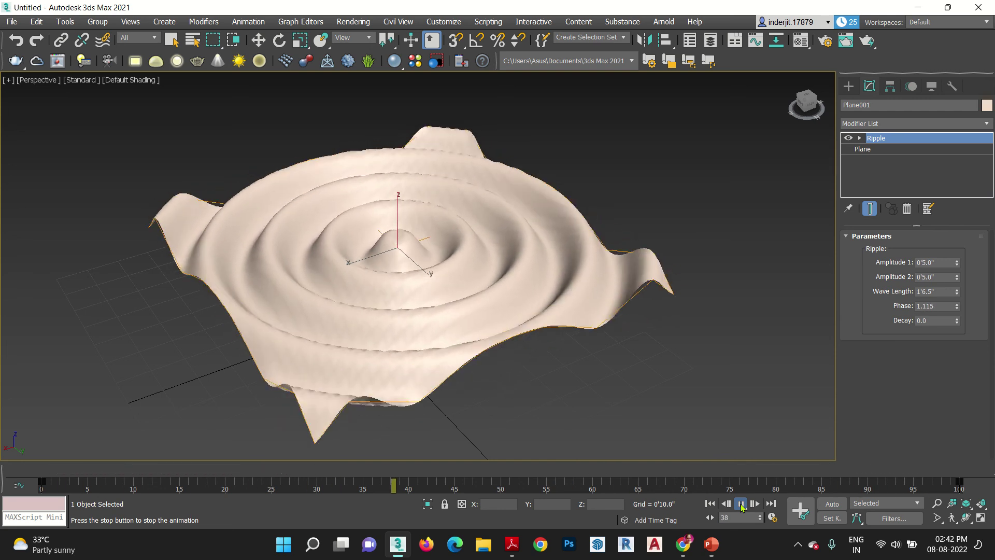
click(741, 507)
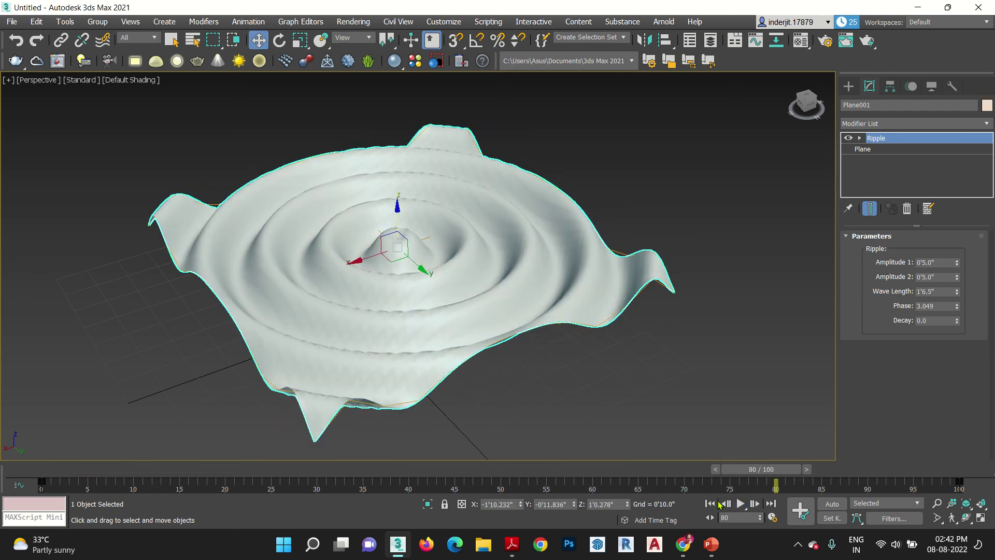
Step: Remove the plane's phase keyframes, check the result by playback, and return the timeline to frame 0
key(w)
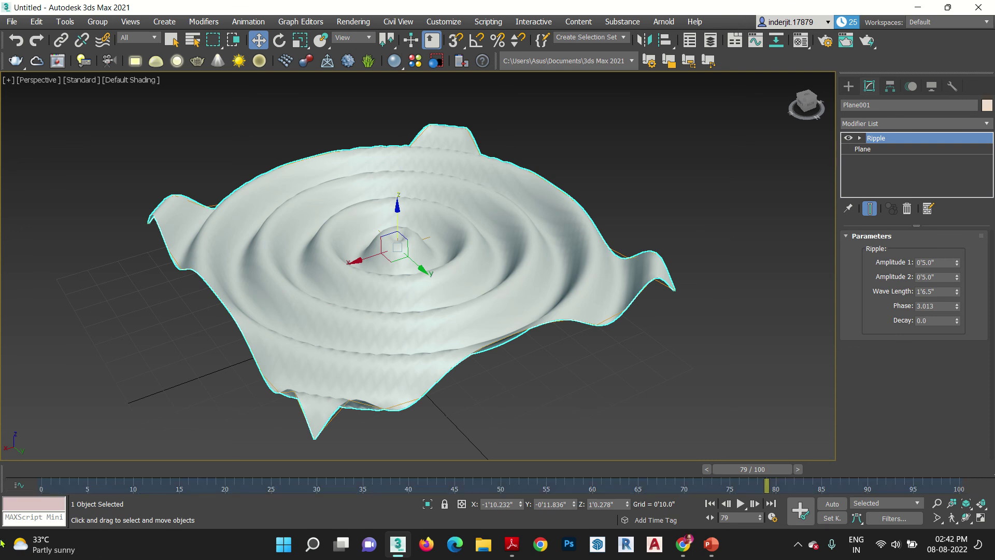
click(740, 504)
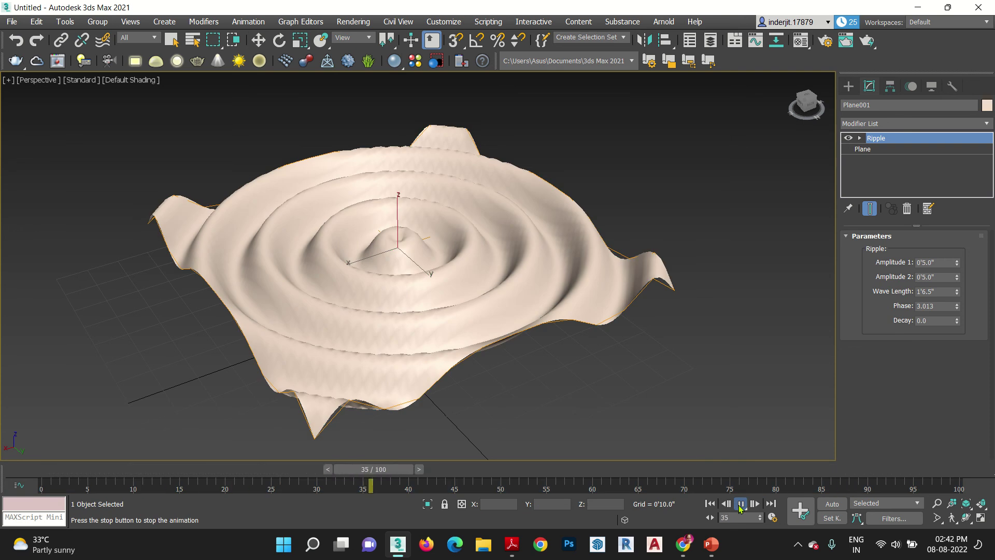
click(739, 505)
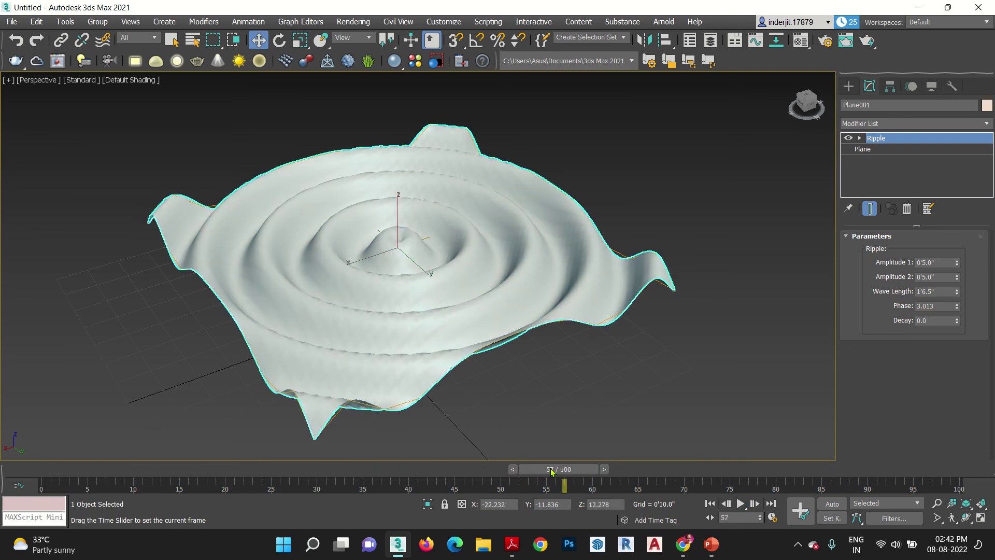
drag(554, 468, 2, 473)
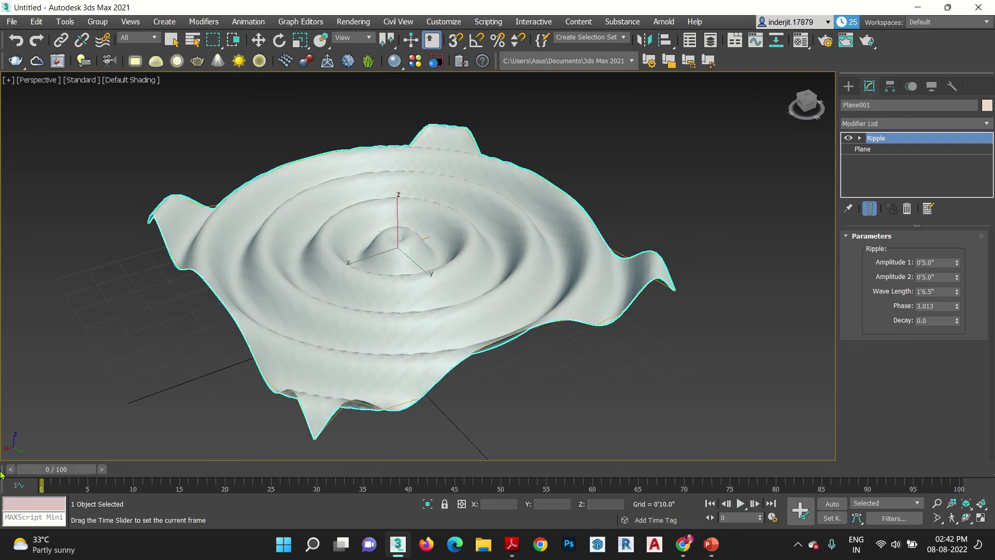
Step: Replace the plane's Ripple modifier with a Wave modifier
click(906, 210)
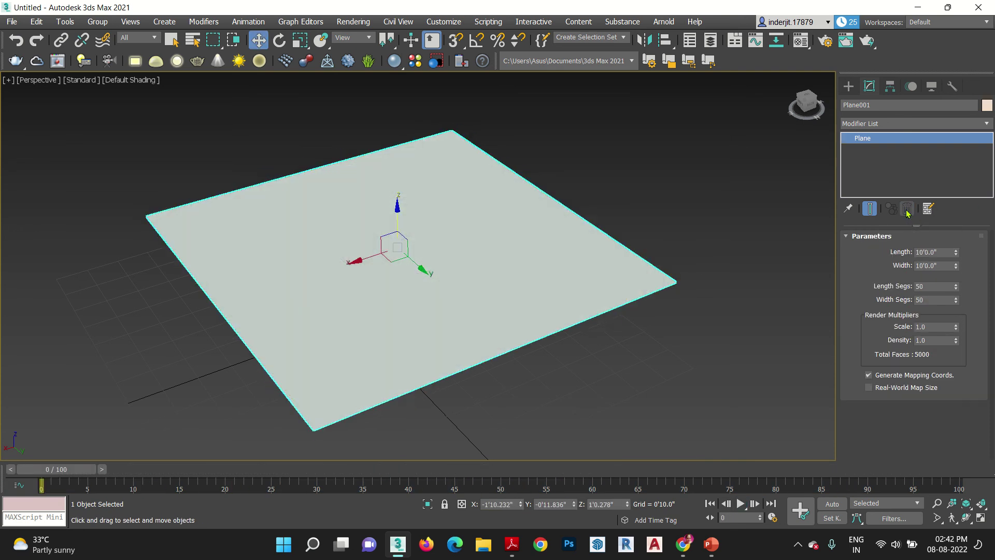
click(891, 125)
key(w)
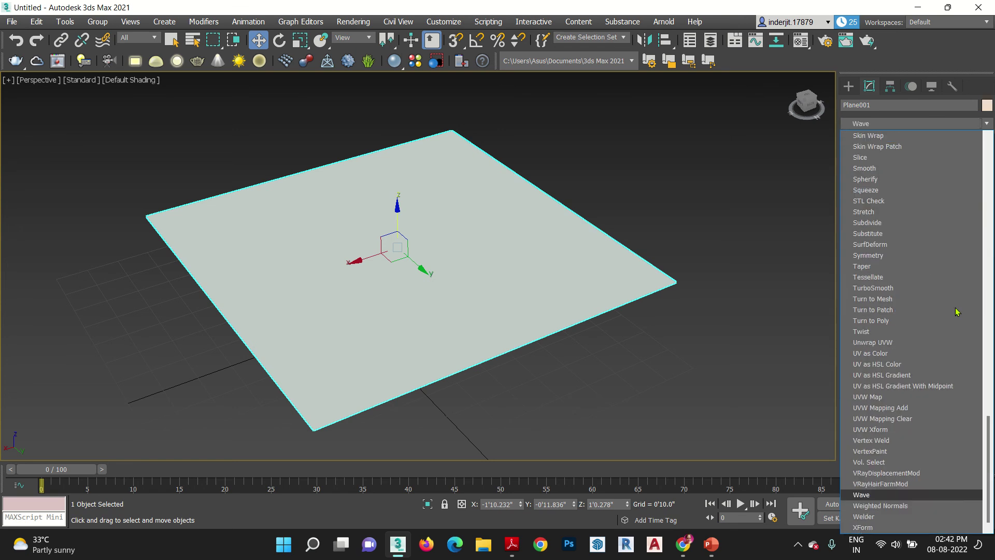
click(934, 497)
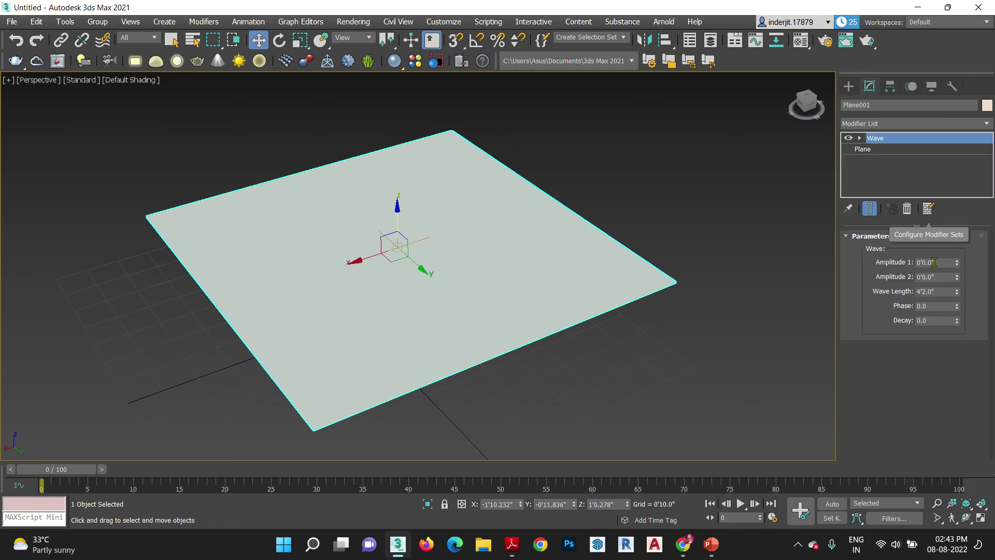
Step: Set the Wave modifier's Amplitude 1 and Amplitude 2 to 5" and reduce its wave length to about 1'1"
drag(931, 262, 850, 262)
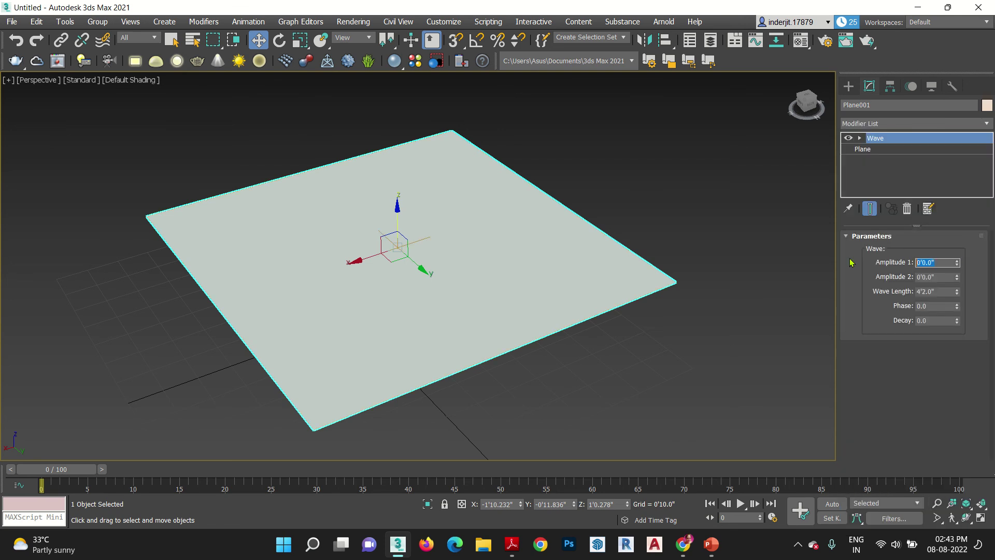
text(5)
key(Tab)
text(5)
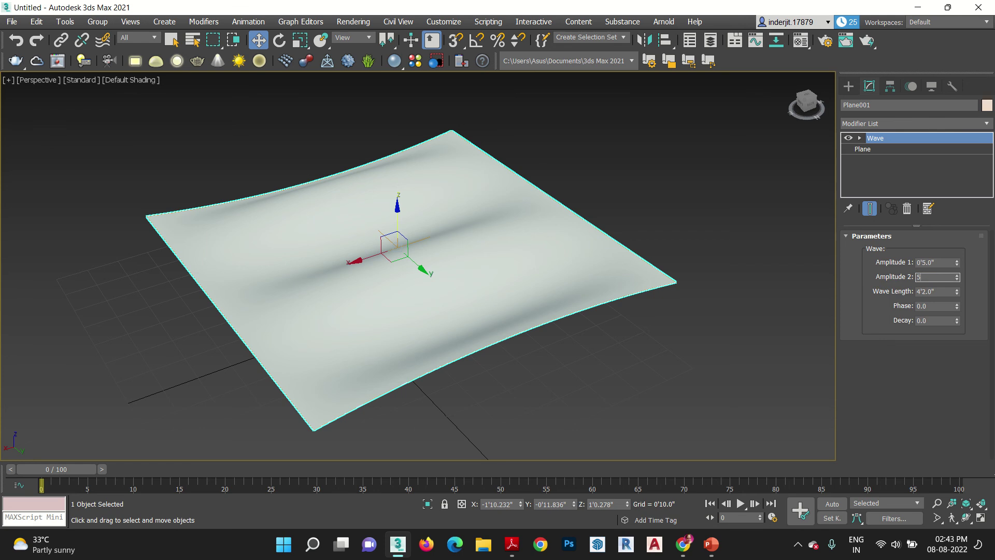
key(Tab)
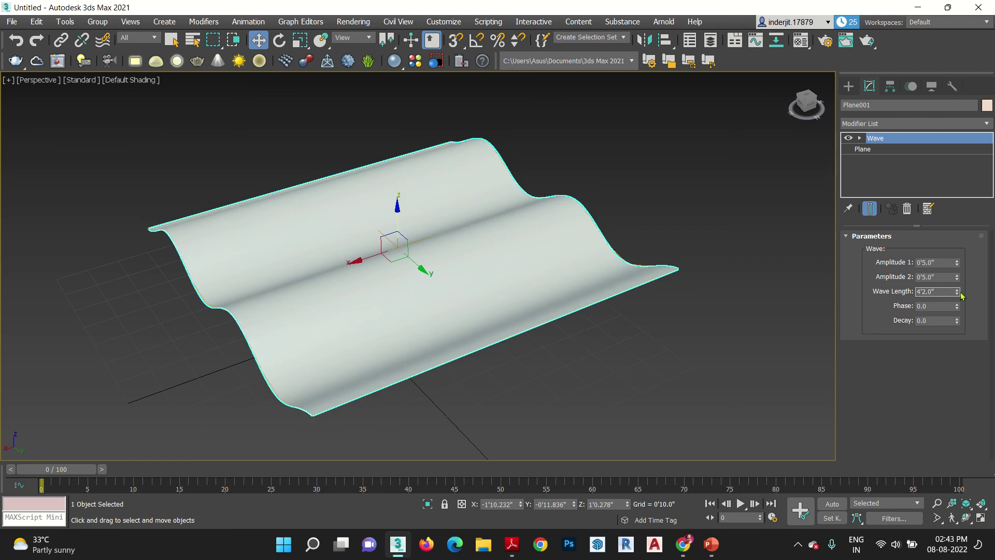
drag(956, 288, 960, 332)
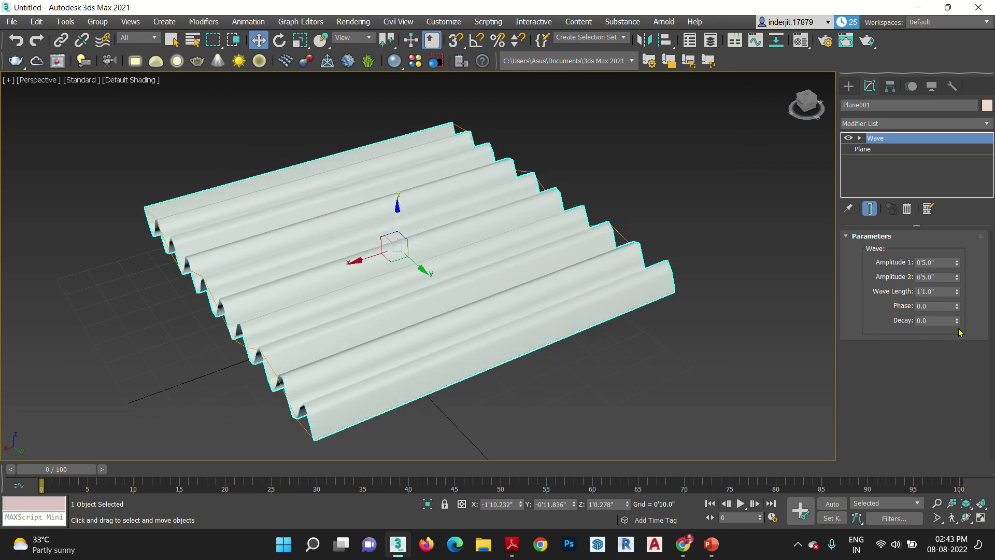
Step: Animate the Wave phase with Auto Key, setting it to 2.2 at frame 100, and end key recording
click(829, 503)
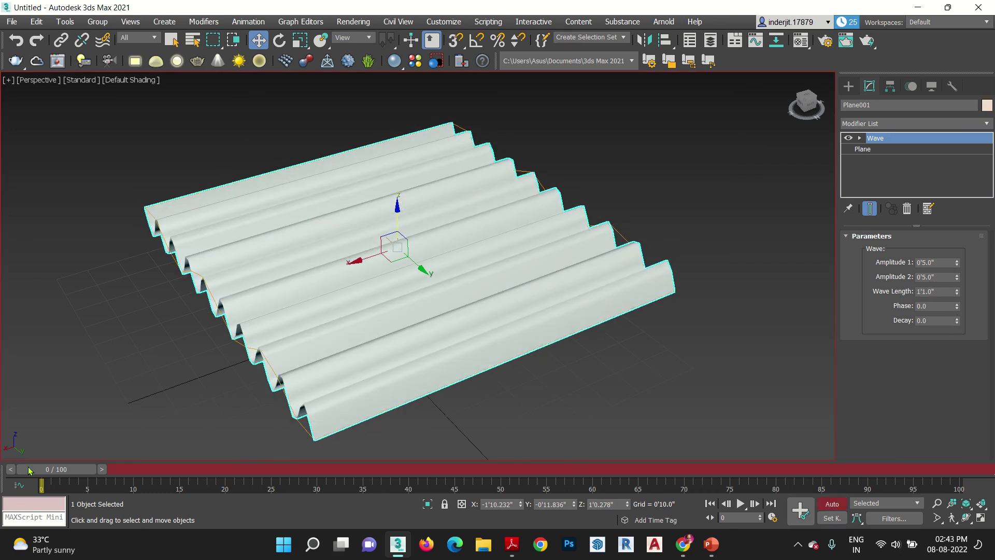
drag(28, 470, 938, 469)
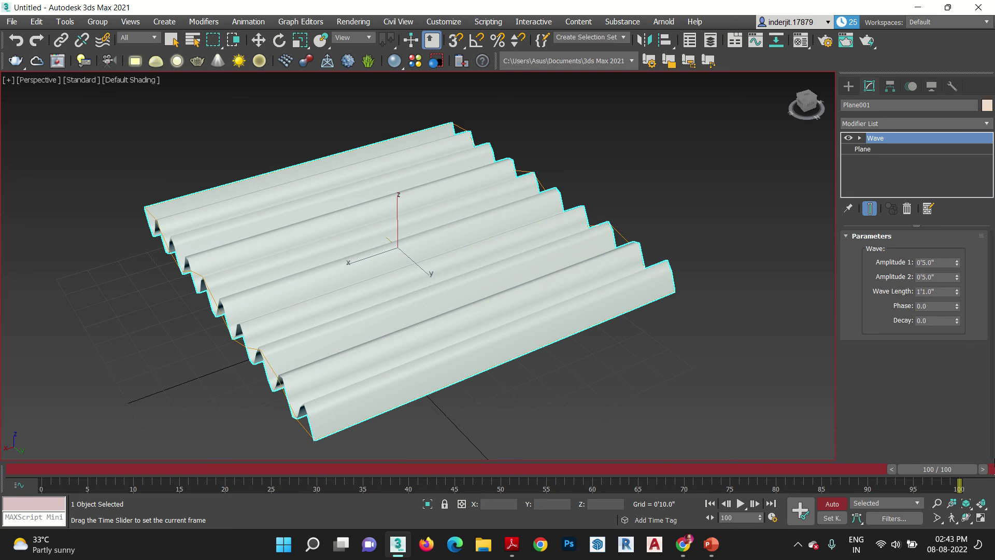
key(w)
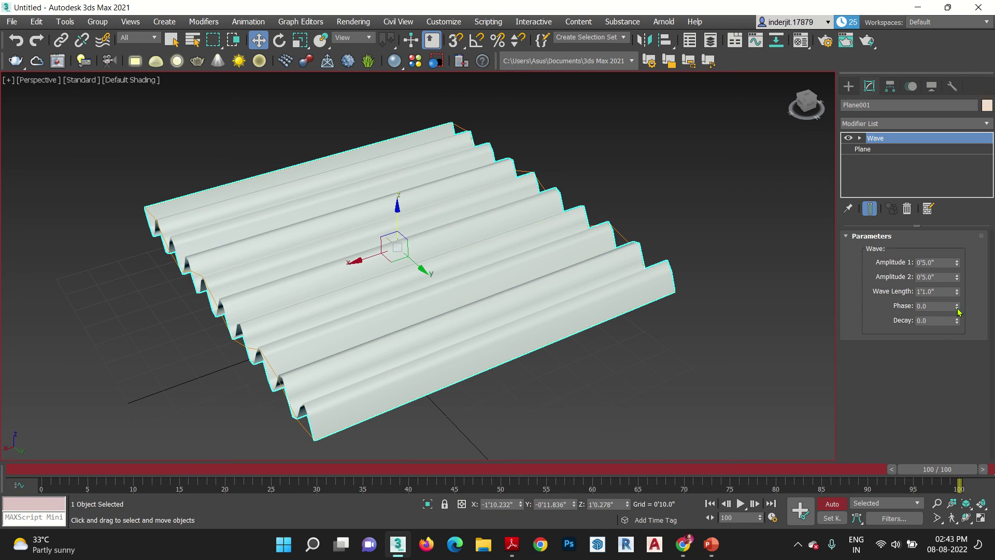
drag(957, 309, 957, 298)
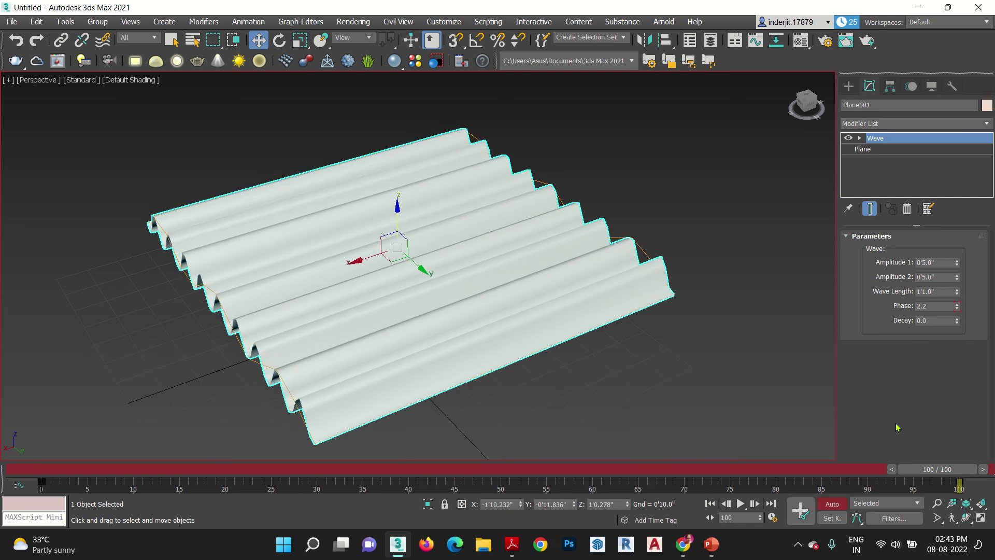
click(835, 504)
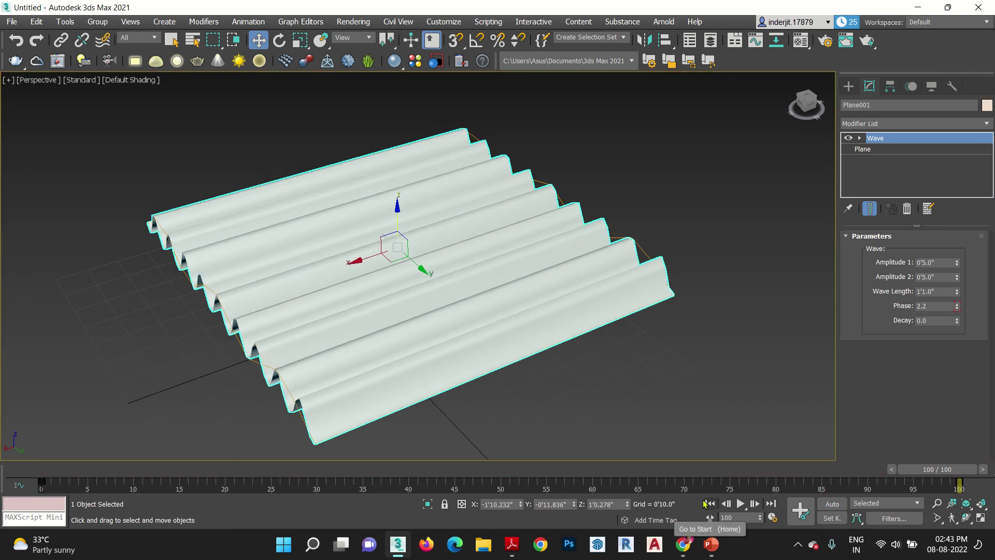
Step: Play the wave animation from the first frame, remove its keyframes, and return the timeline to frame 0
click(710, 504)
click(739, 503)
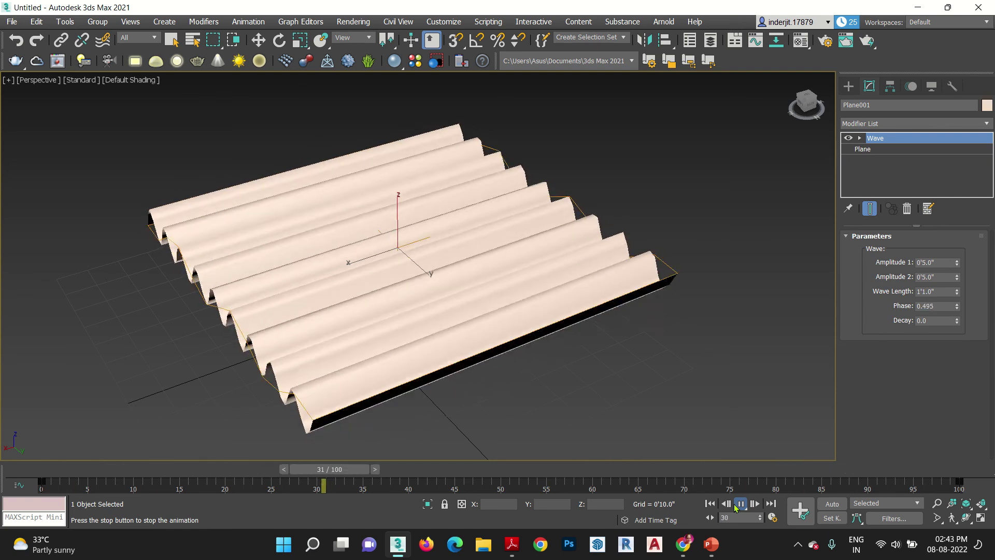
click(736, 506)
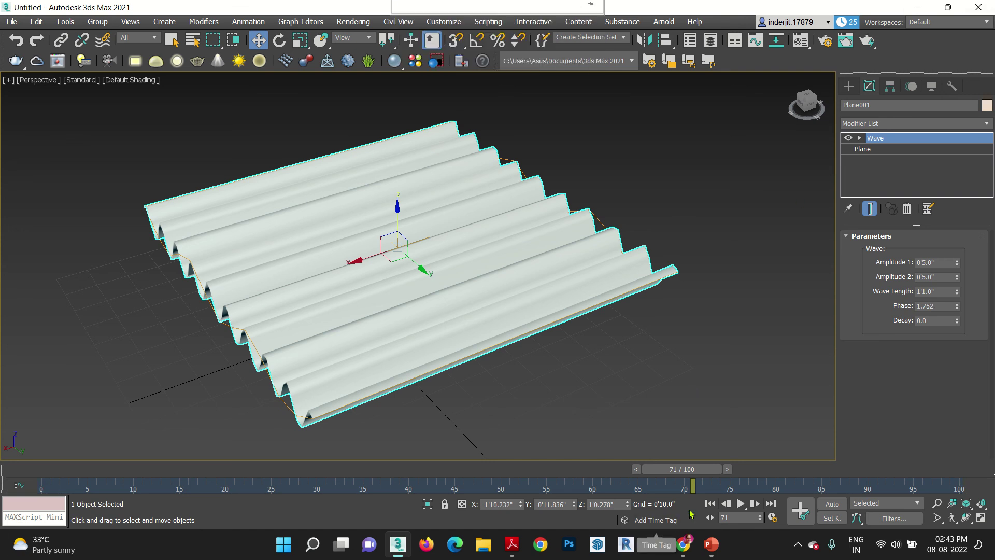
click(708, 505)
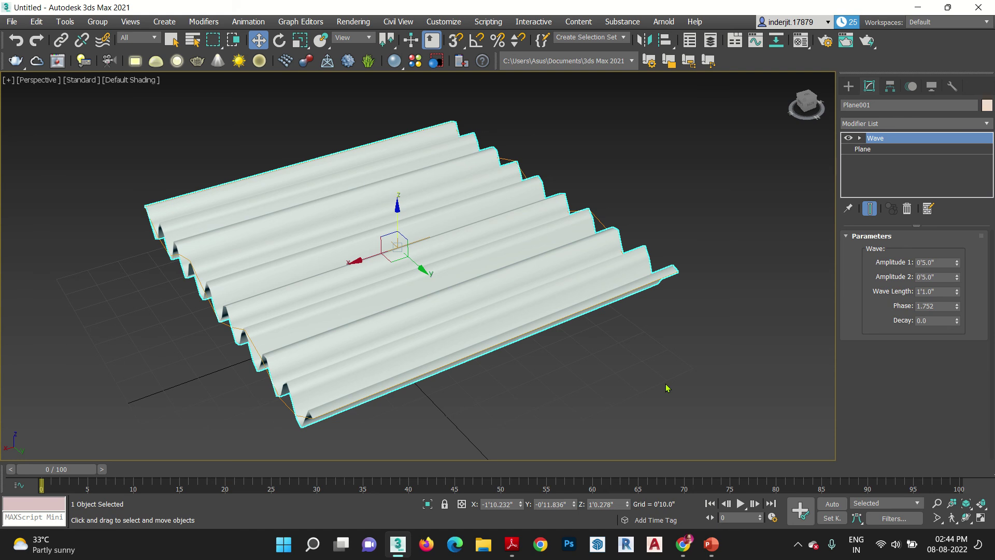
Step: Switch to File Explorer and open the folder E:\Lovely Professional University\T1_Autum Term 2021-22\ARC319\Beachmark CAP-1
click(918, 9)
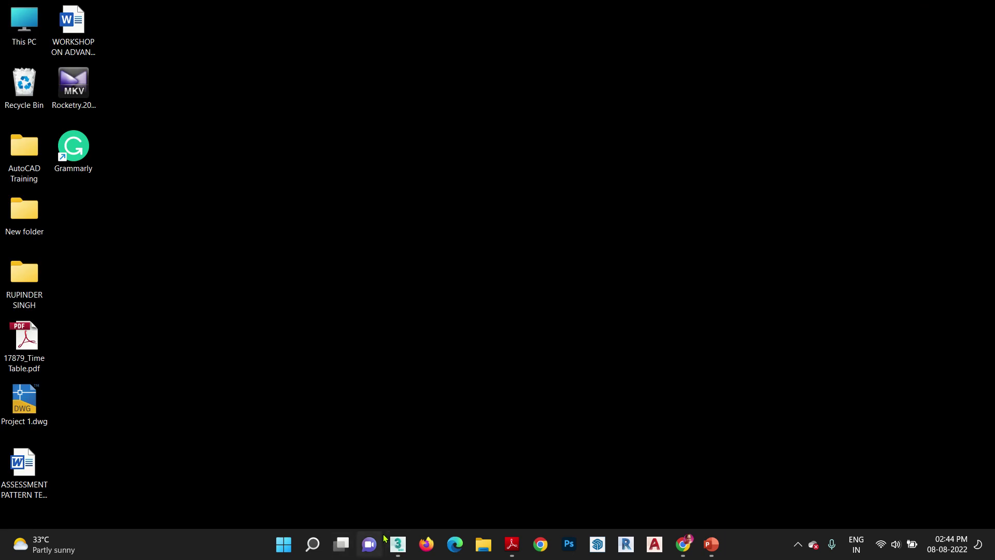
click(481, 548)
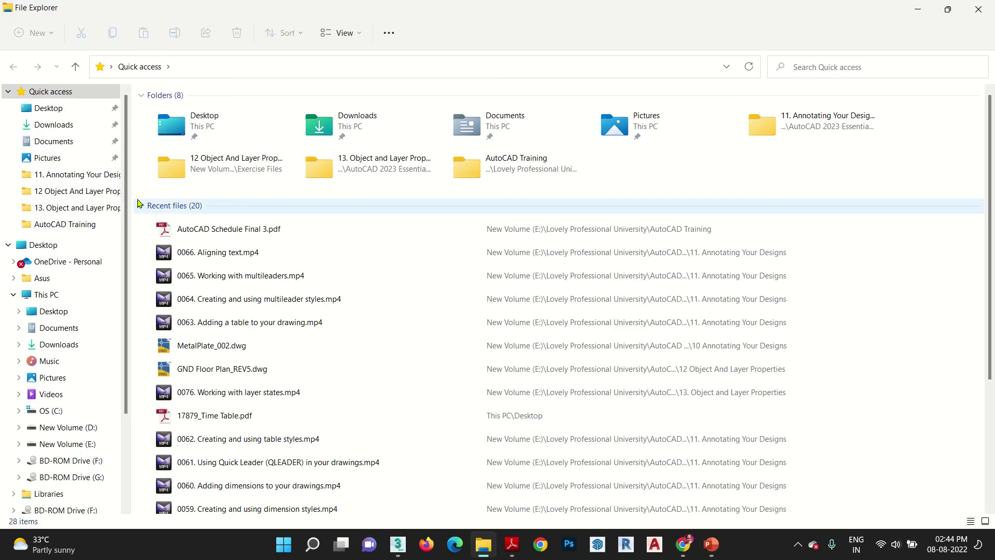
click(80, 448)
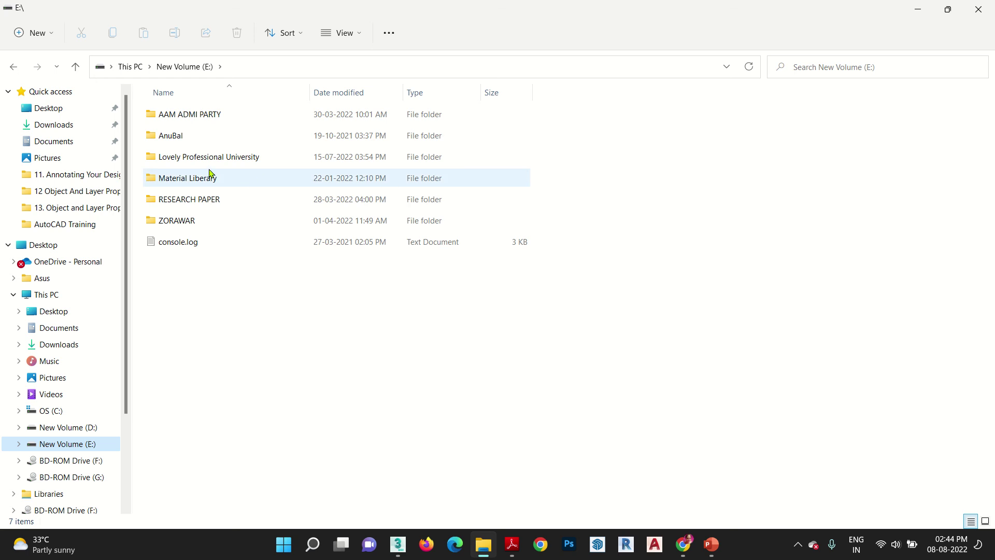
double_click(179, 158)
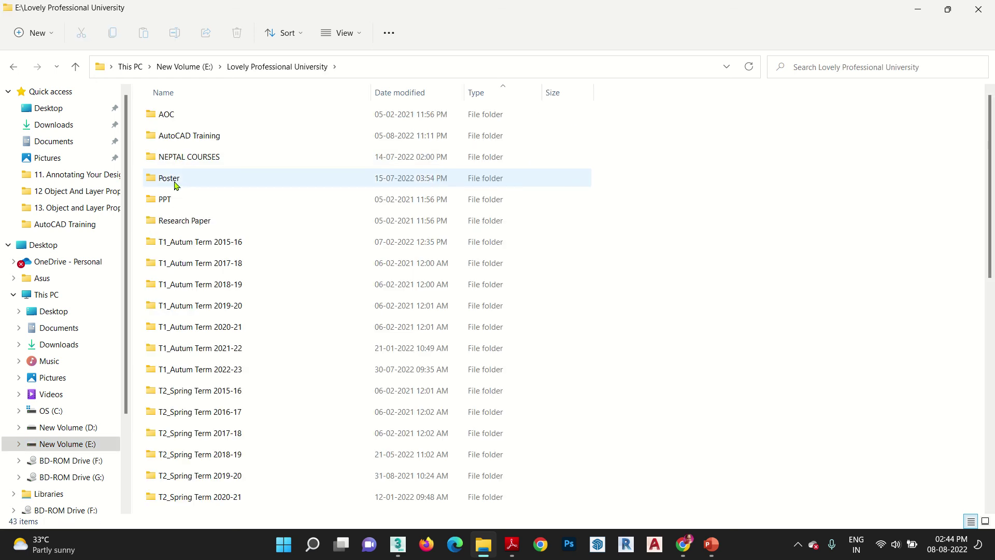
double_click(194, 349)
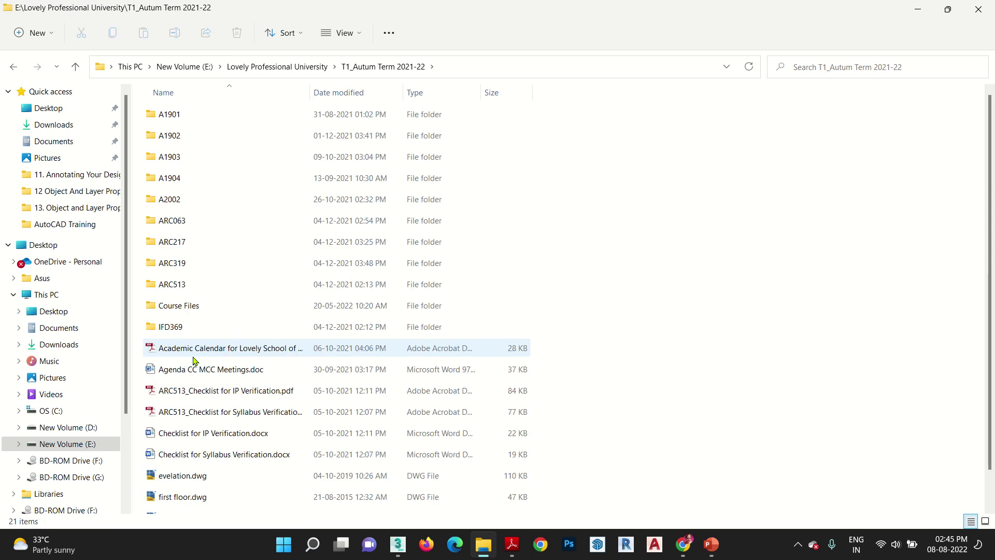
double_click(185, 263)
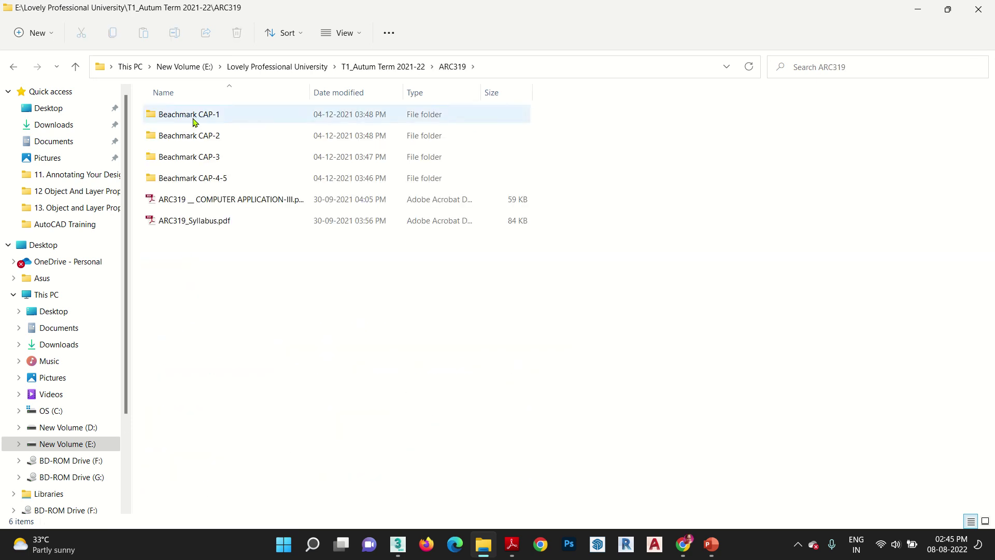
double_click(194, 115)
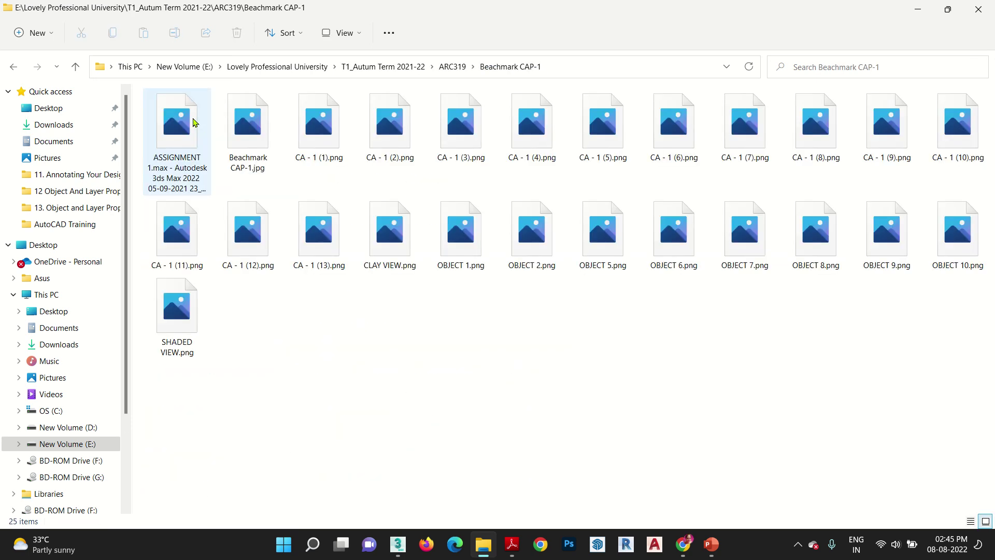
Step: View the sample furniture and interior images in sequence, from the ASSIGNMENT 1 screenshot through CA - 1 (13).png to CLAY VIEW.png
double_click(194, 122)
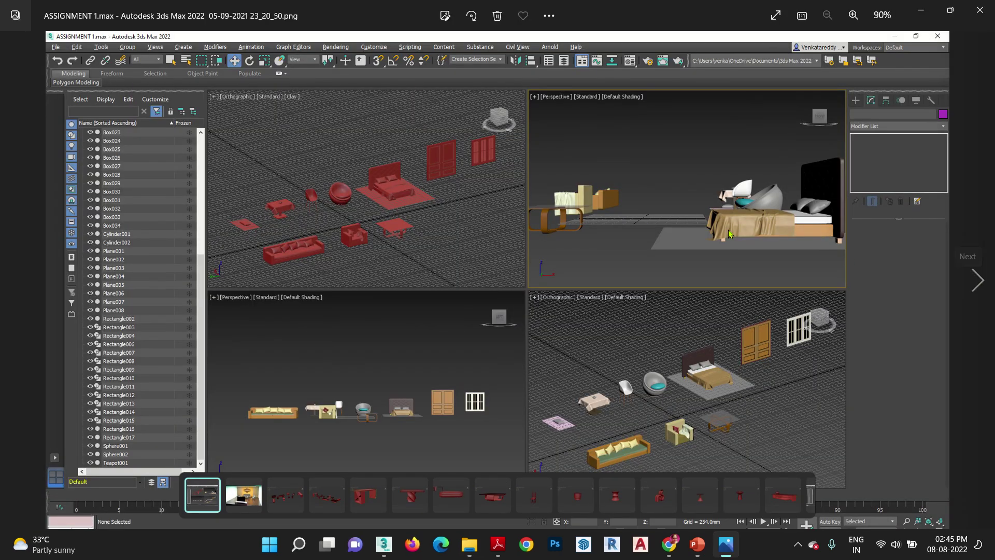
click(976, 282)
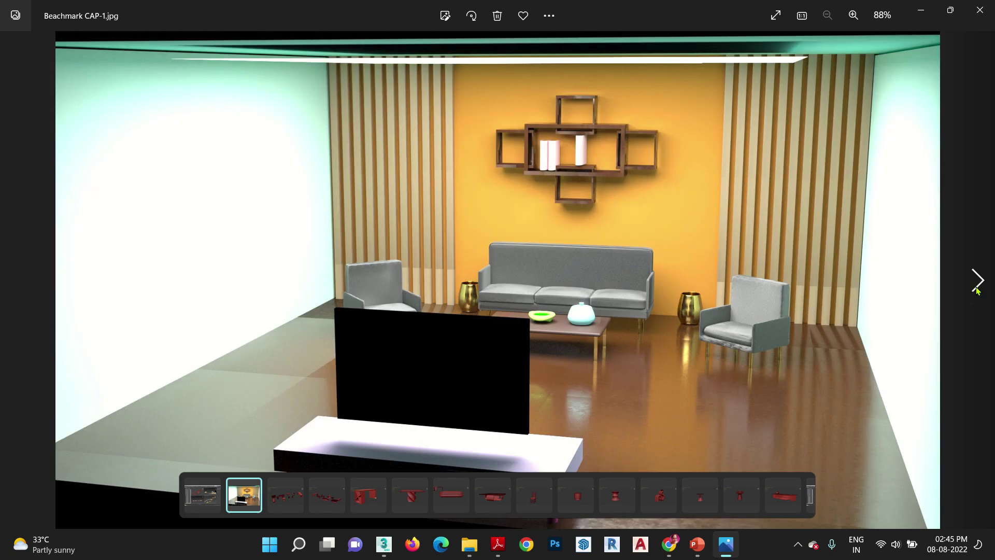
click(976, 289)
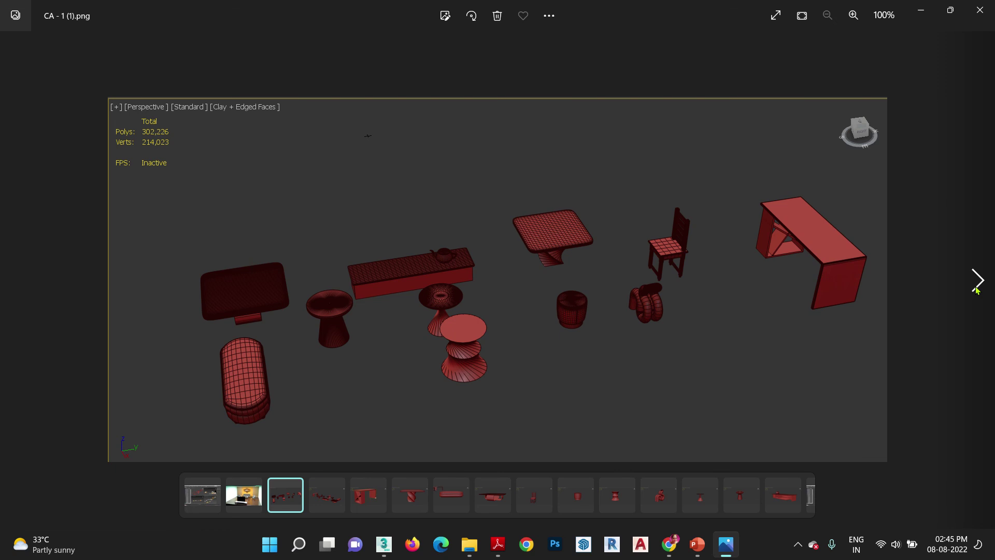
click(976, 289)
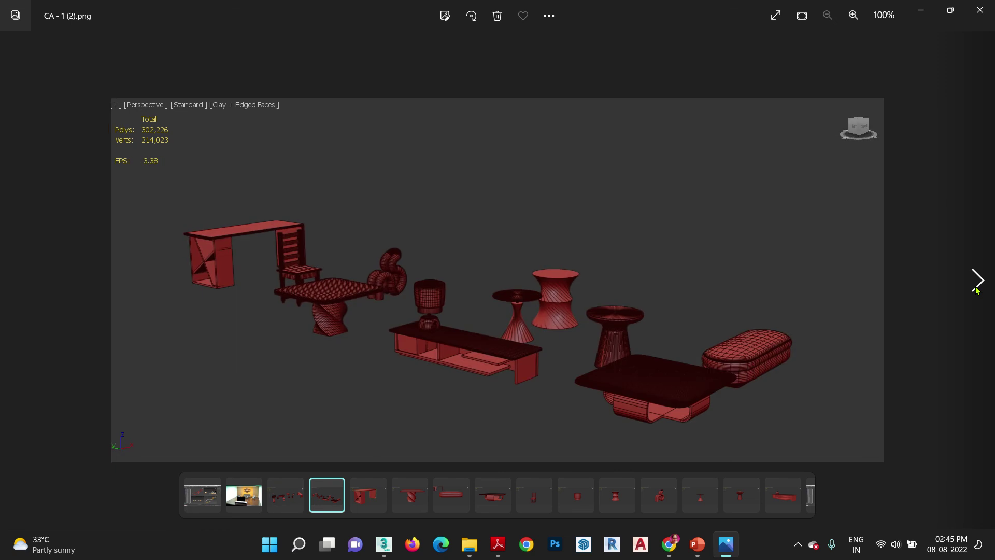
click(976, 289)
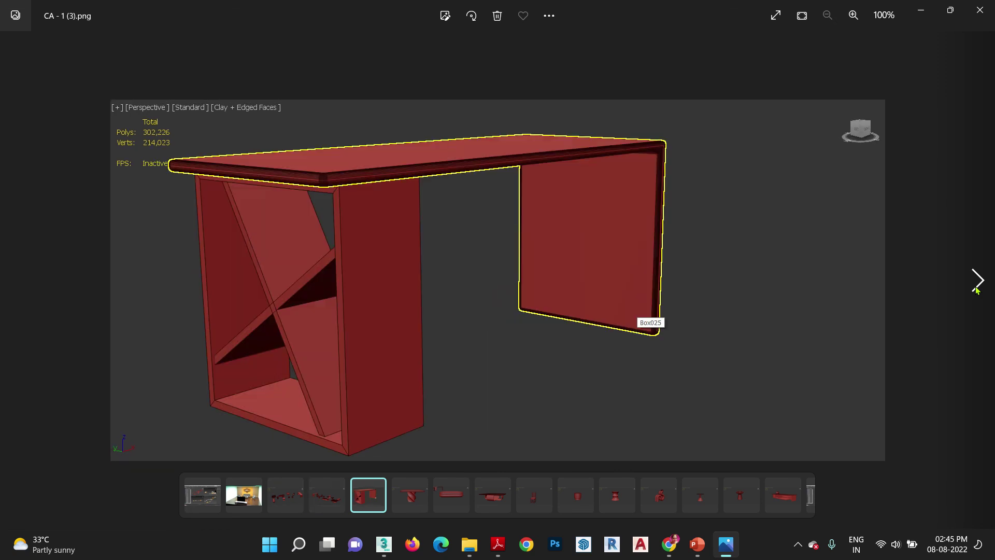
click(975, 289)
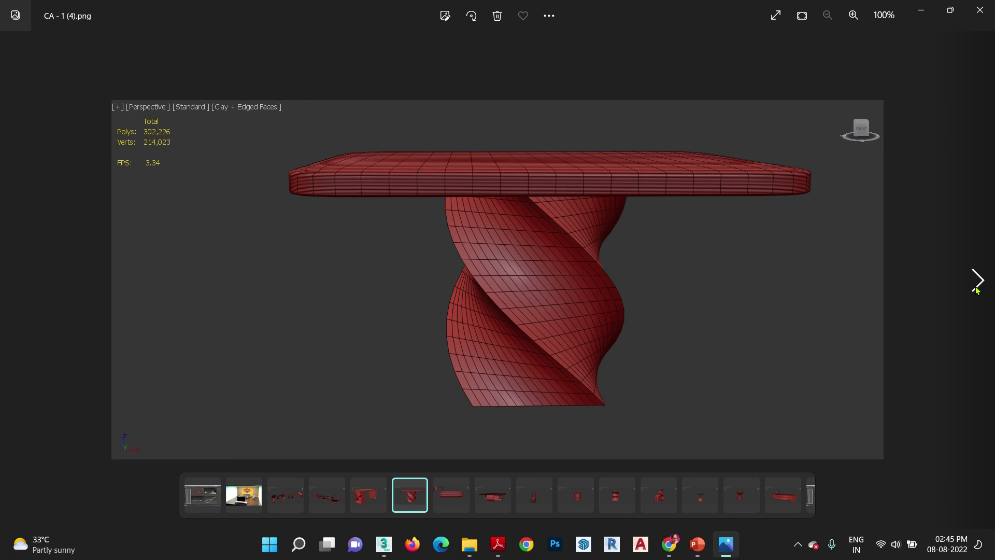
click(976, 289)
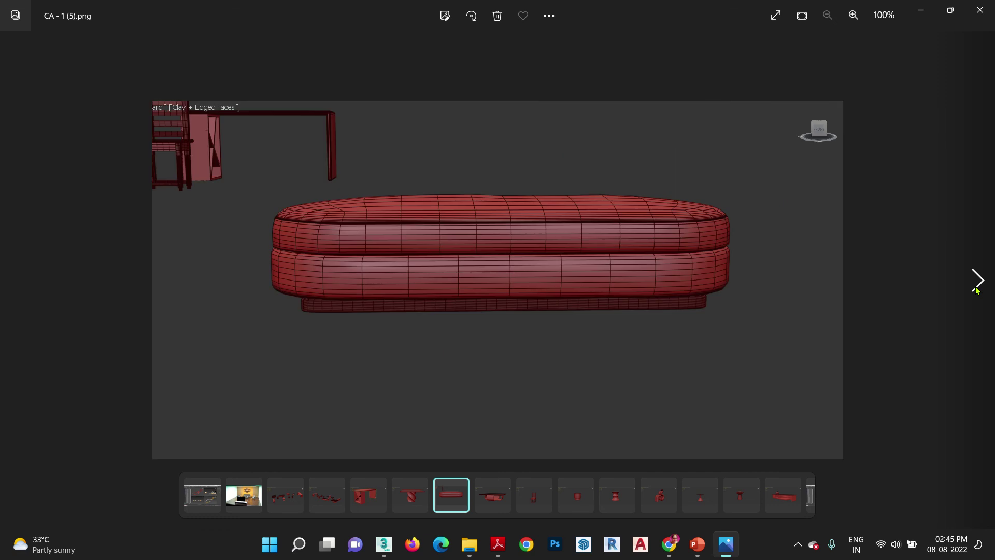
click(976, 290)
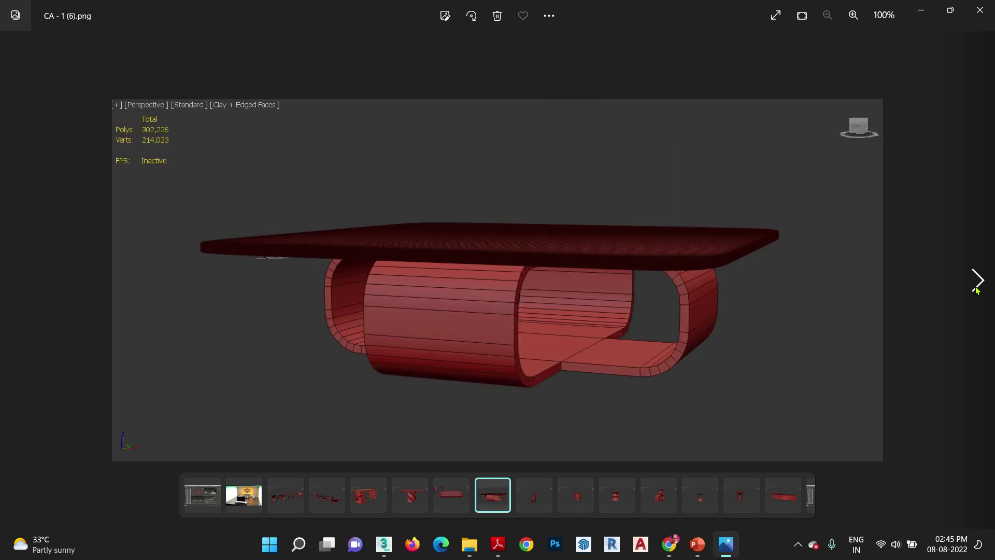
click(976, 289)
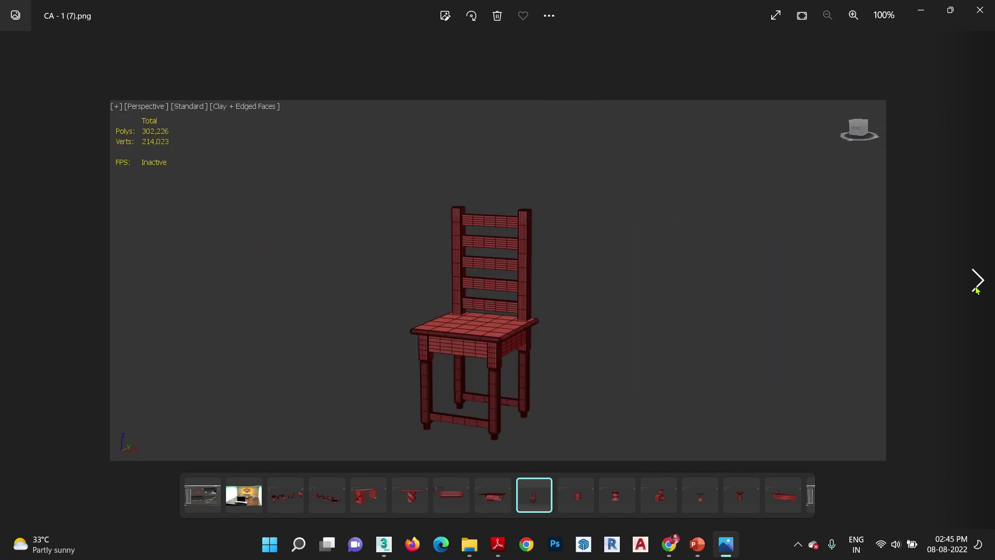
click(976, 289)
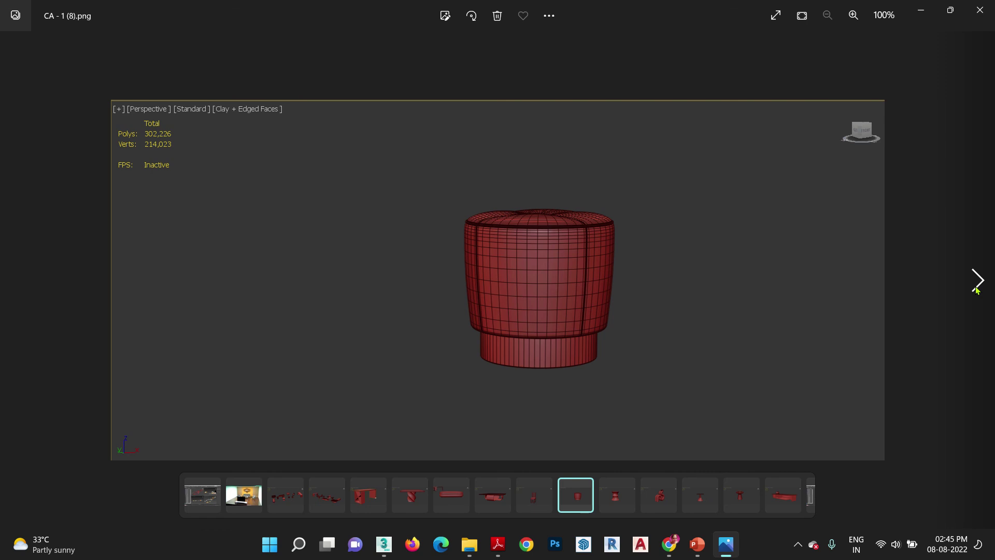
click(975, 289)
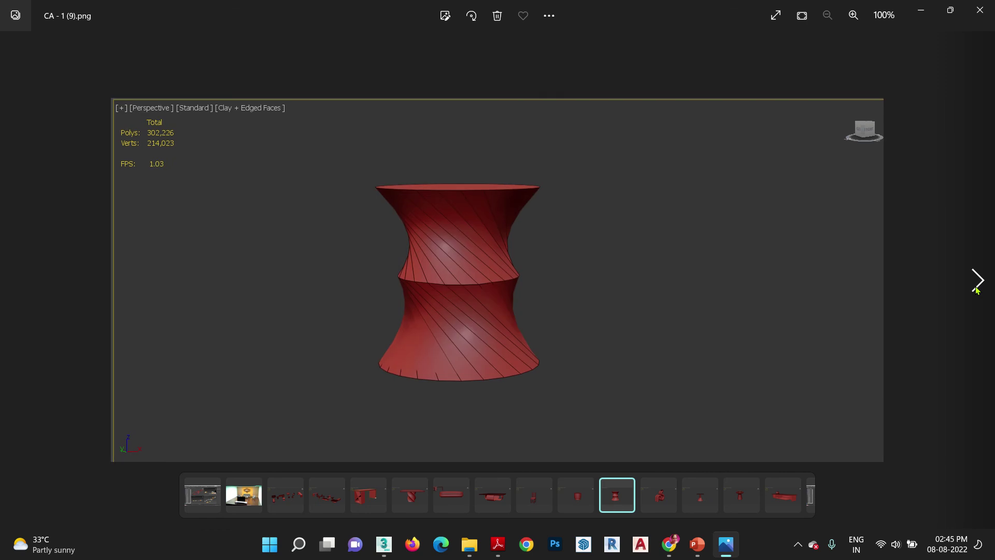
click(976, 289)
click(976, 289)
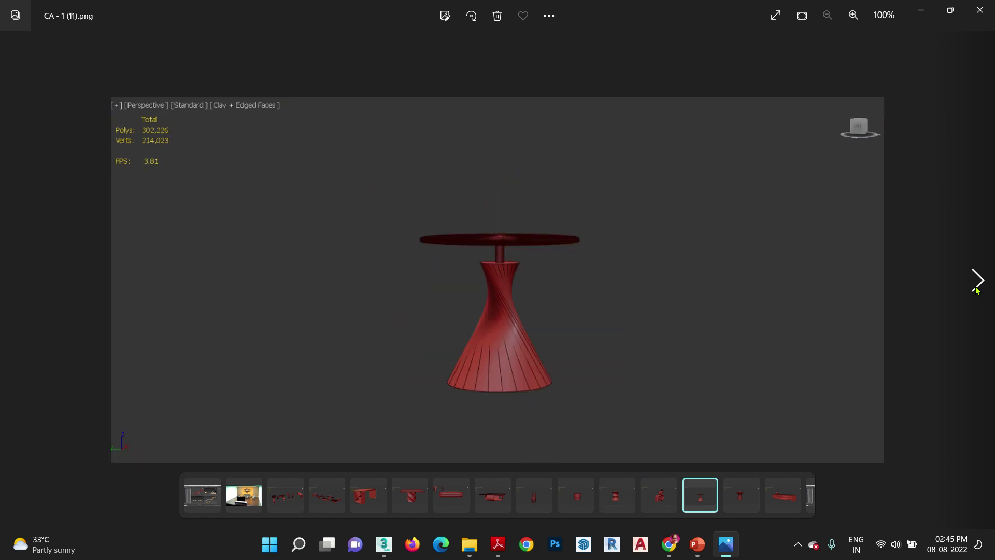
click(975, 289)
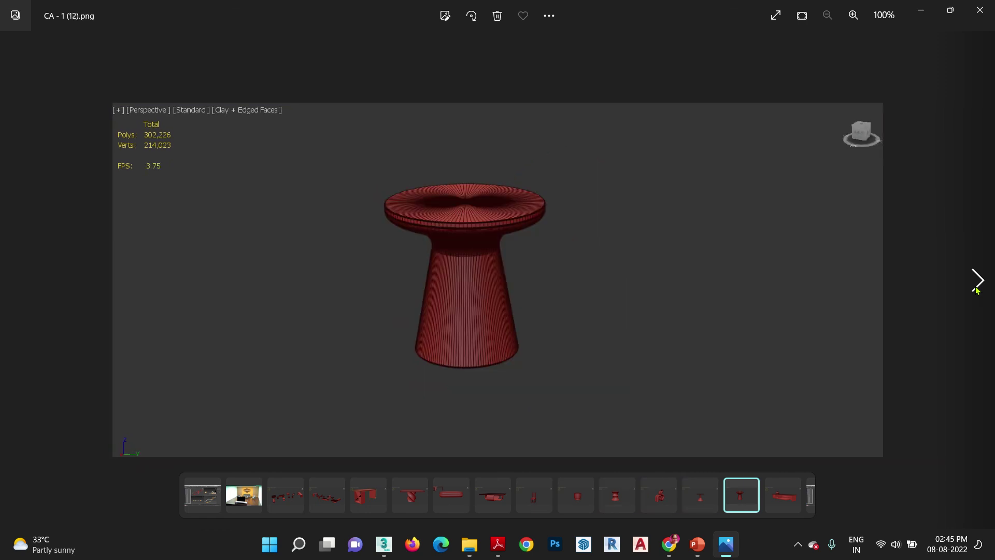
click(976, 289)
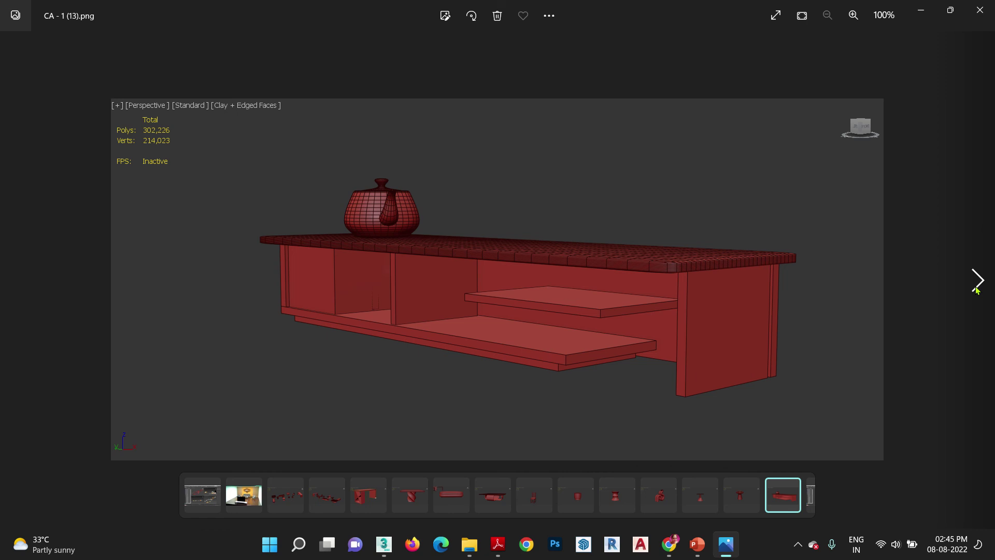
click(976, 289)
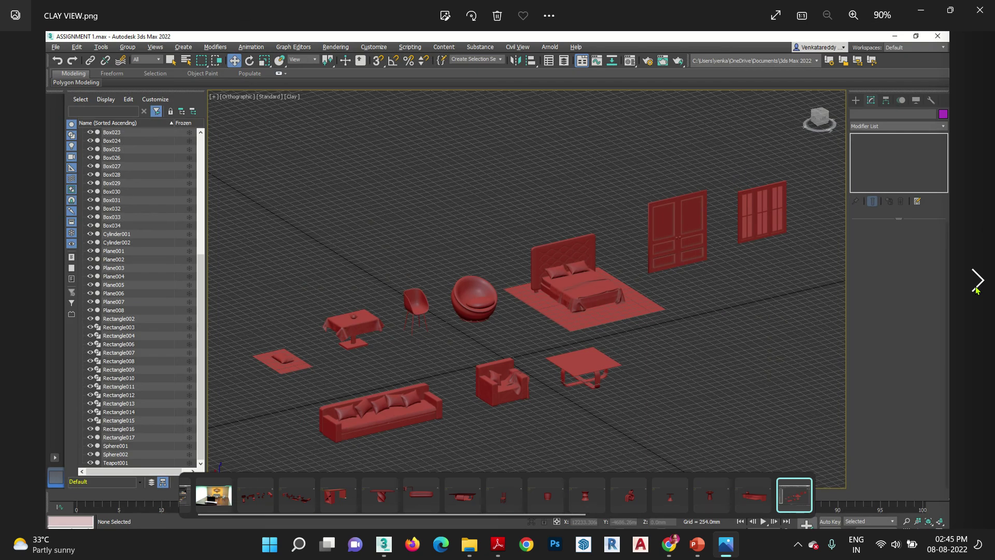
Step: Close the image viewer and the file browser, and switch back to the 3ds Max scene with the waved plane
click(984, 7)
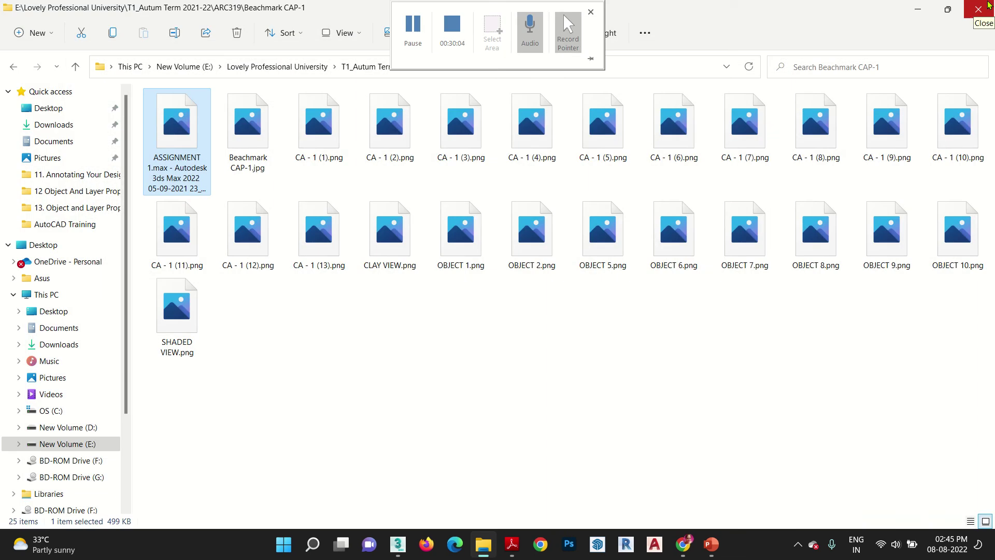
click(988, 6)
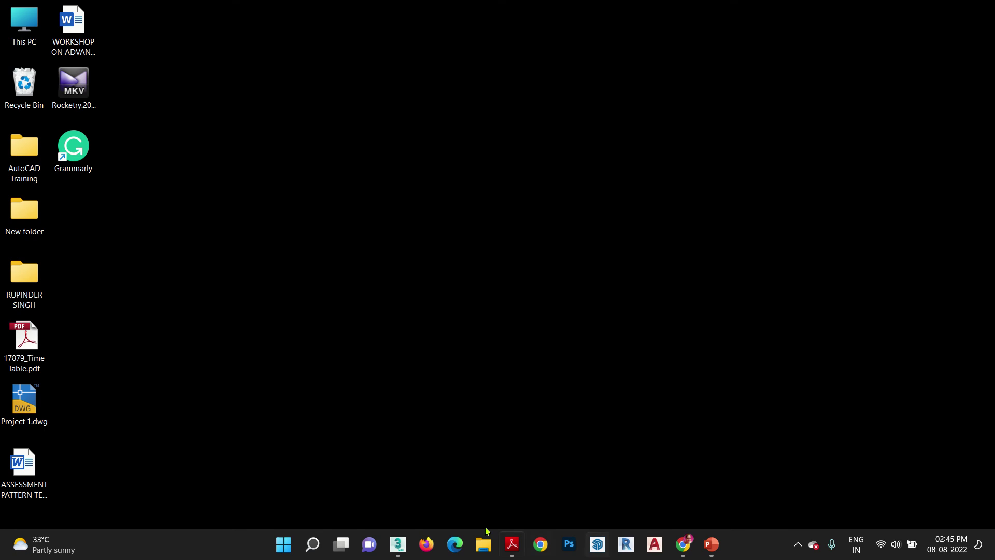
click(397, 544)
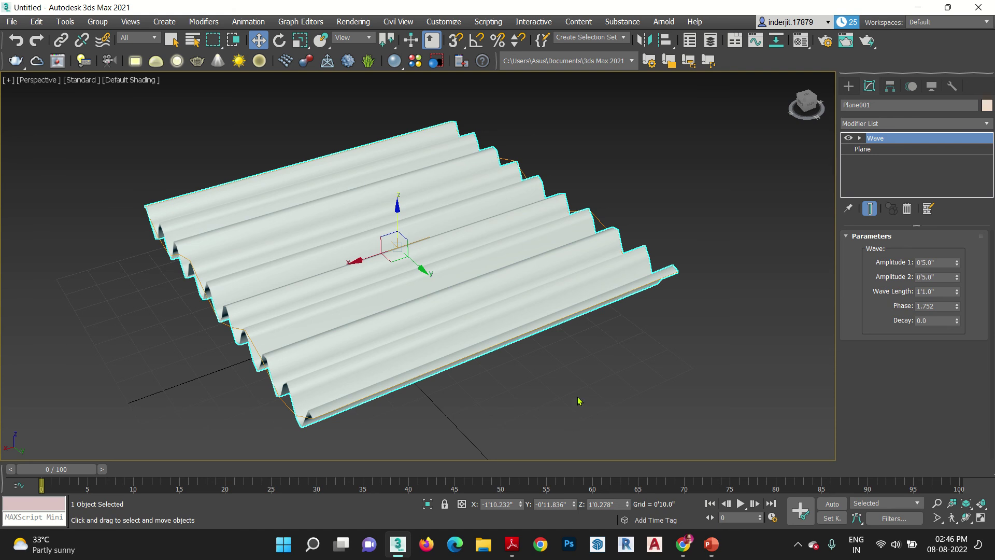
mouse_move(437, 3)
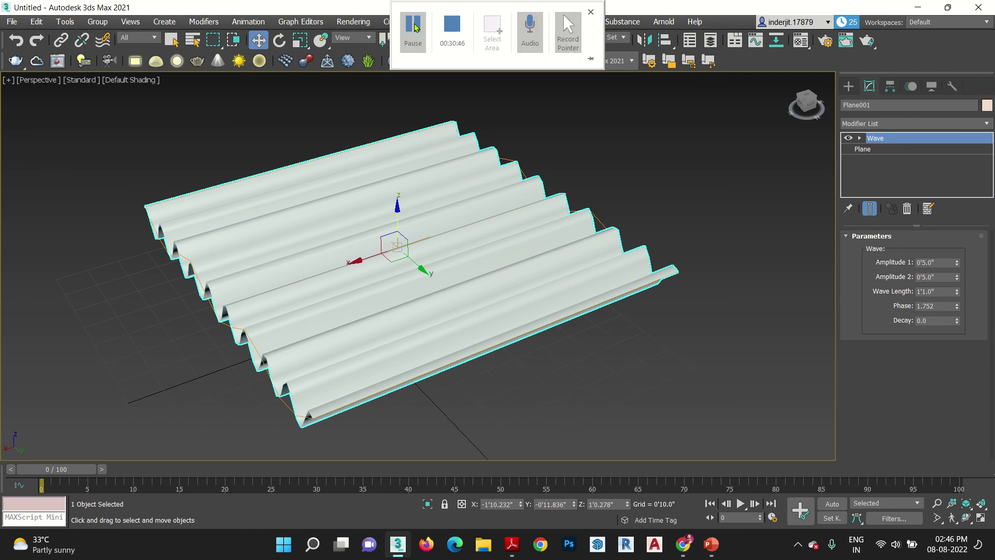